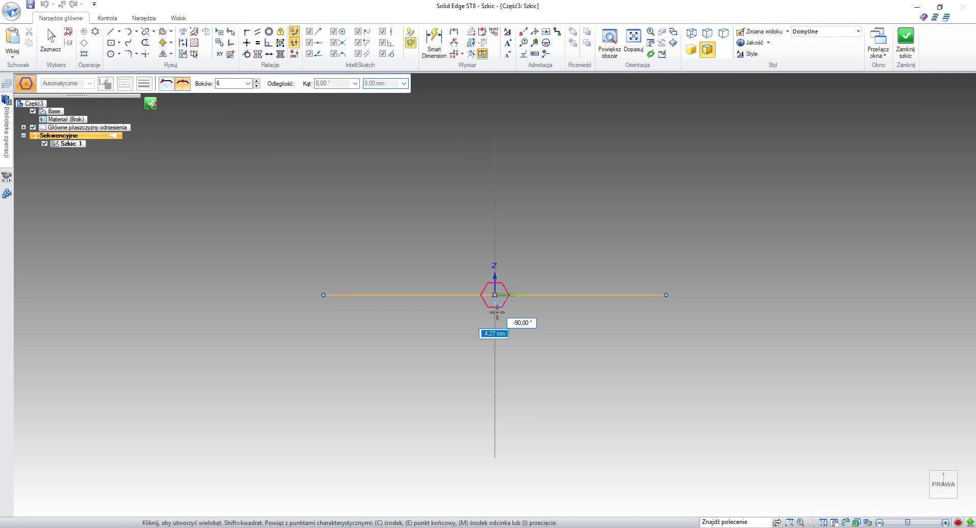
Draw a hexagon at the origin about 15.7 mm from centre to sides, with a concentric circle about 8.7 mm in diameter
left_click(511, 336)
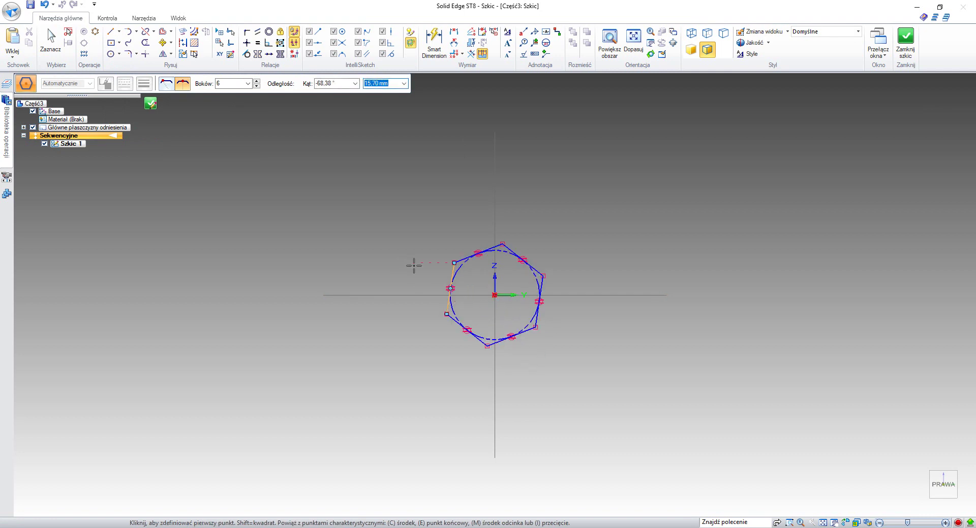
left_click(111, 54)
scroll(483, 277, "up", 2)
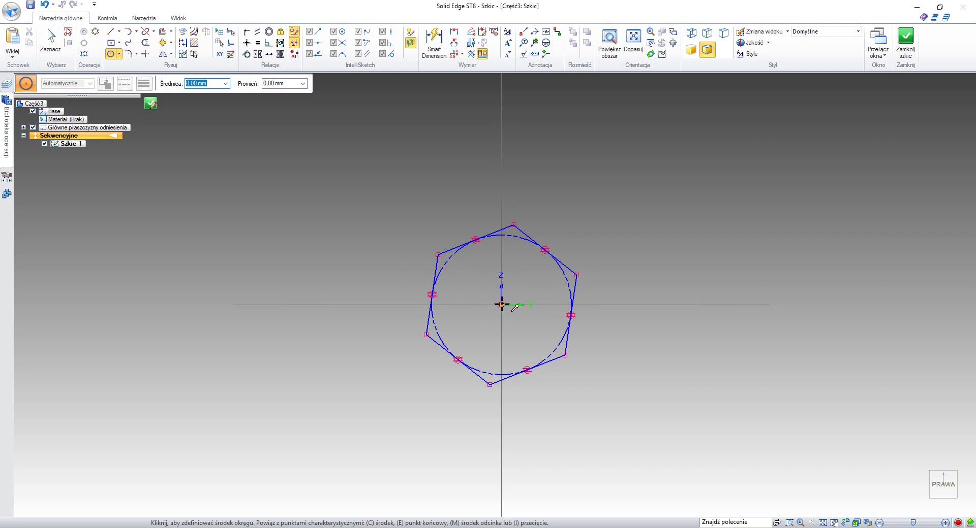
left_click(501, 305)
left_click(514, 319)
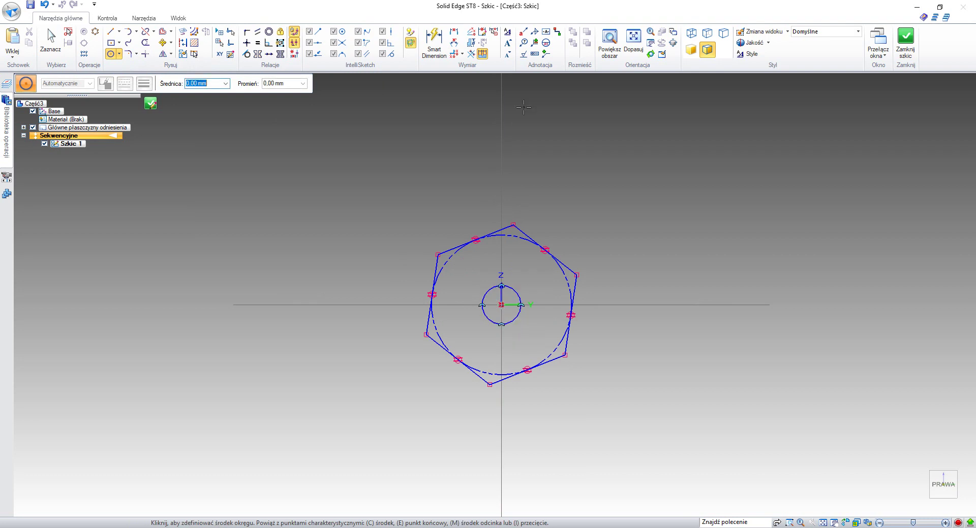
Dimension the central circle's diameter and set it to 2,5 mm
left_click(436, 50)
scroll(577, 240, "up", 2)
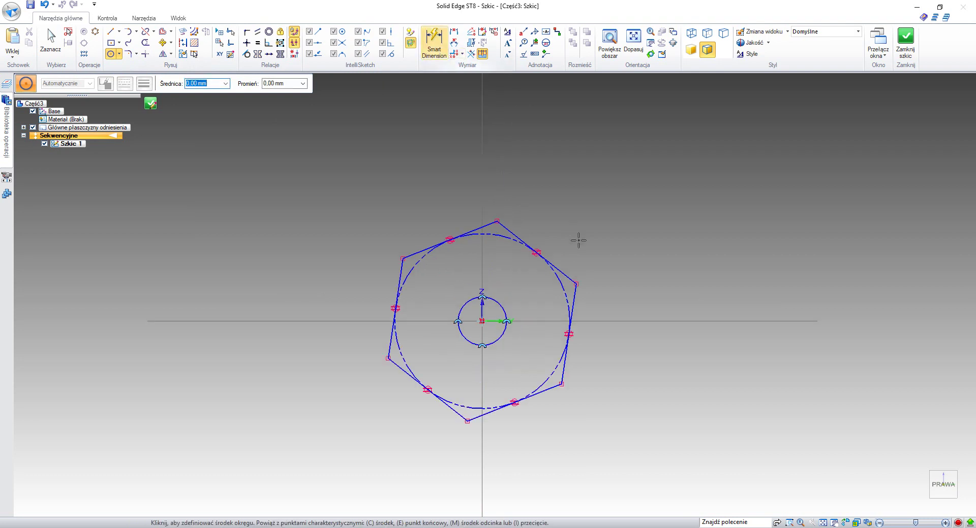
left_click(496, 341)
left_click(505, 317)
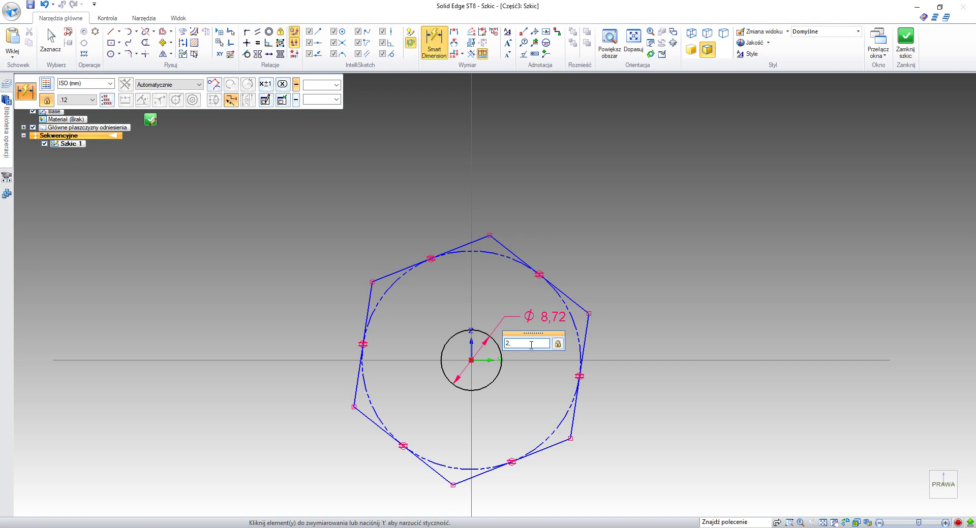
key("Return")
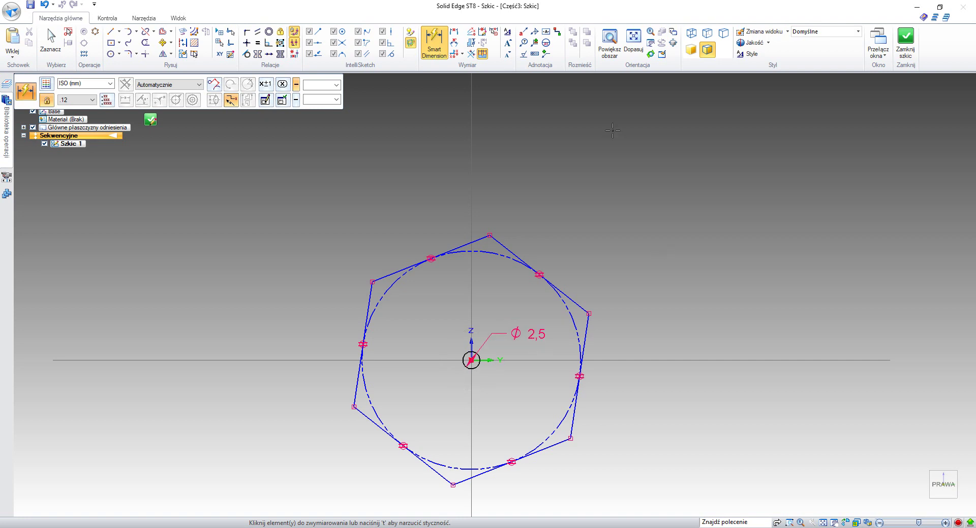
Connect the hexagon's right corner to the horizontal axis and try the same relation for its left corner
left_click(247, 31)
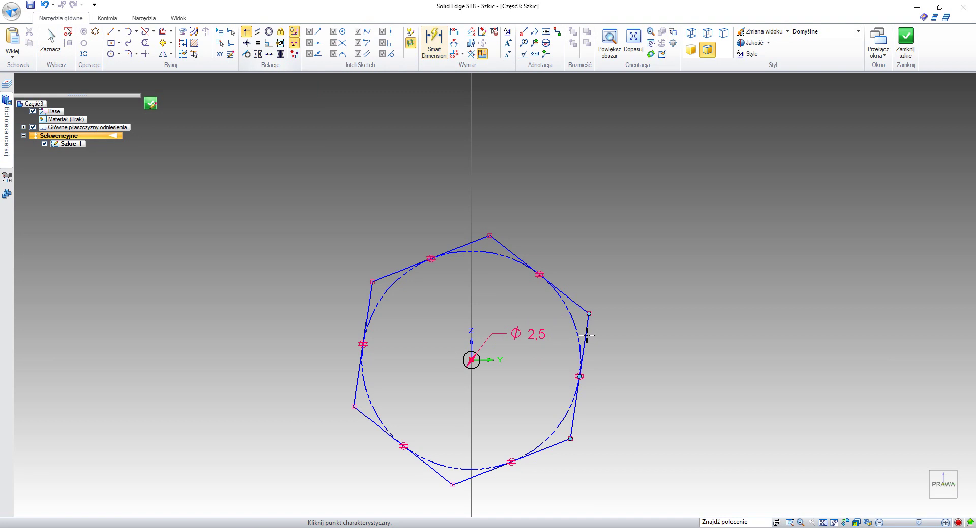
left_click(615, 361)
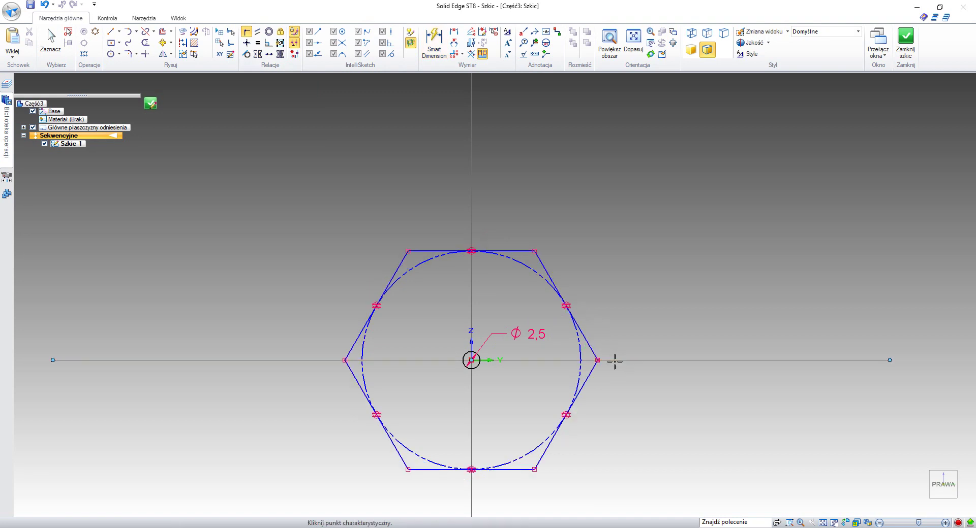
left_click(345, 360)
left_click(312, 360)
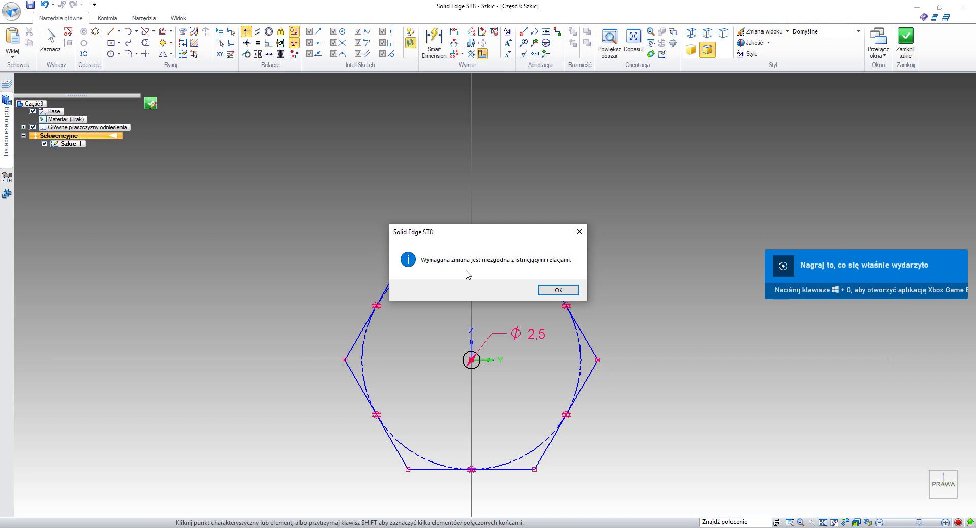
left_click(549, 292)
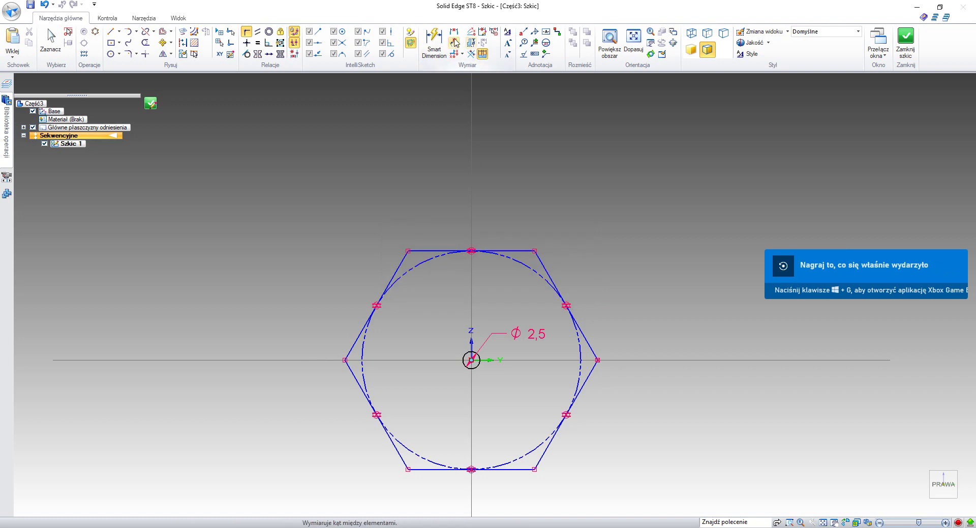
Add a horizontal dimension between the hexagon's left and right corners and set it to 8 mm
key("d")
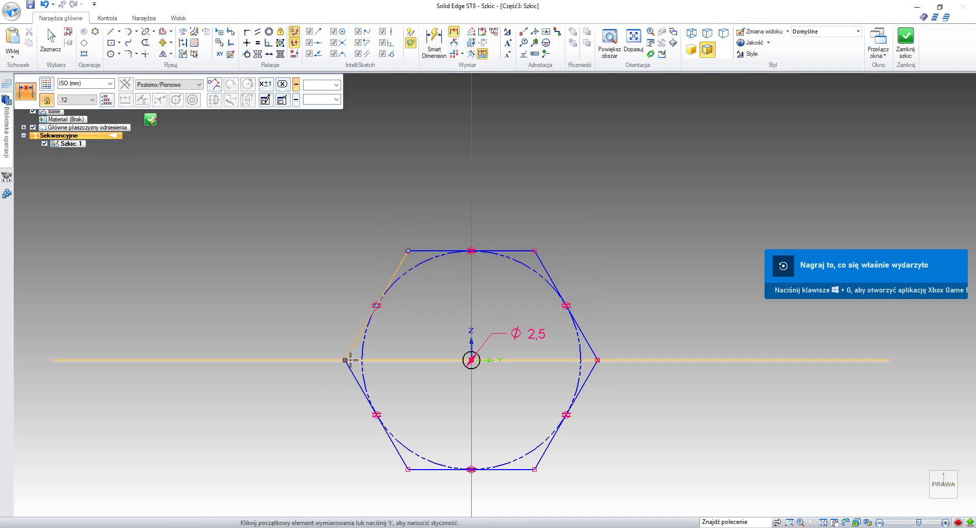
left_click(348, 356)
left_click(596, 361)
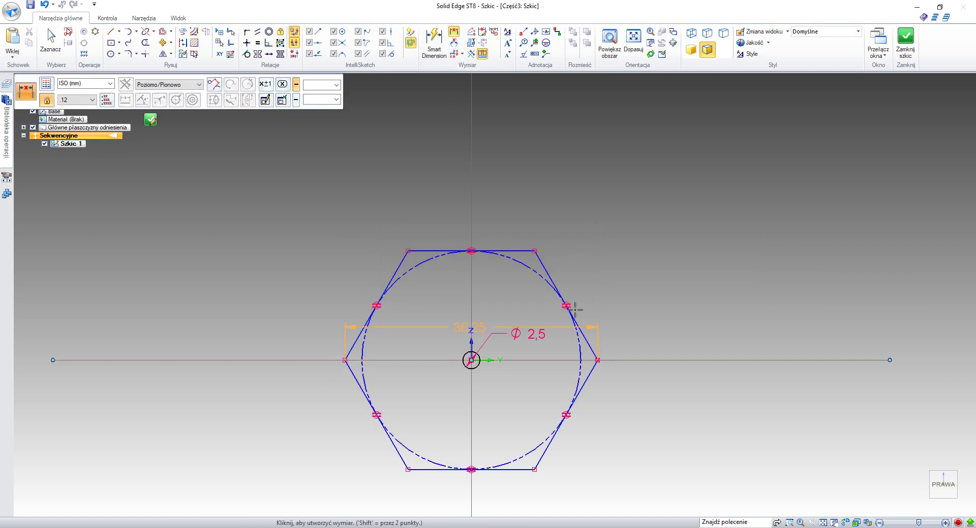
left_click(544, 199)
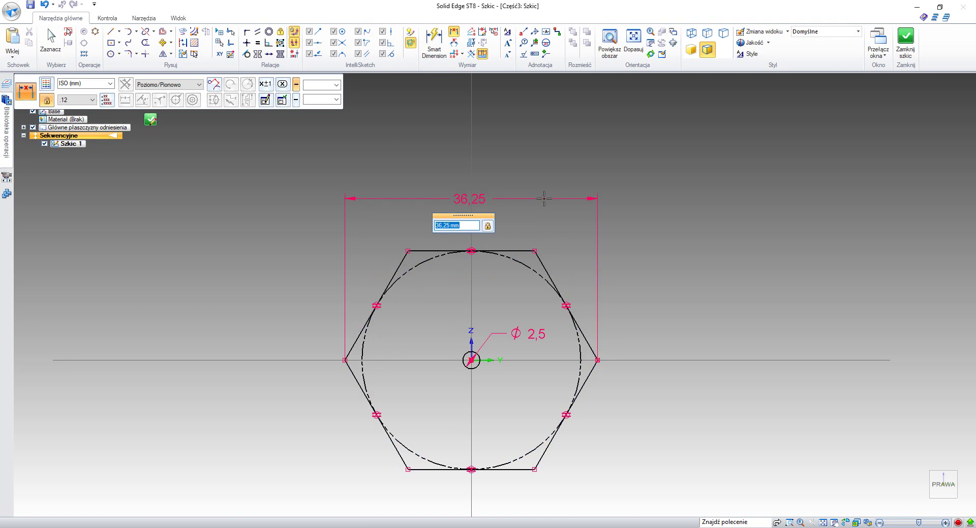
key("Return")
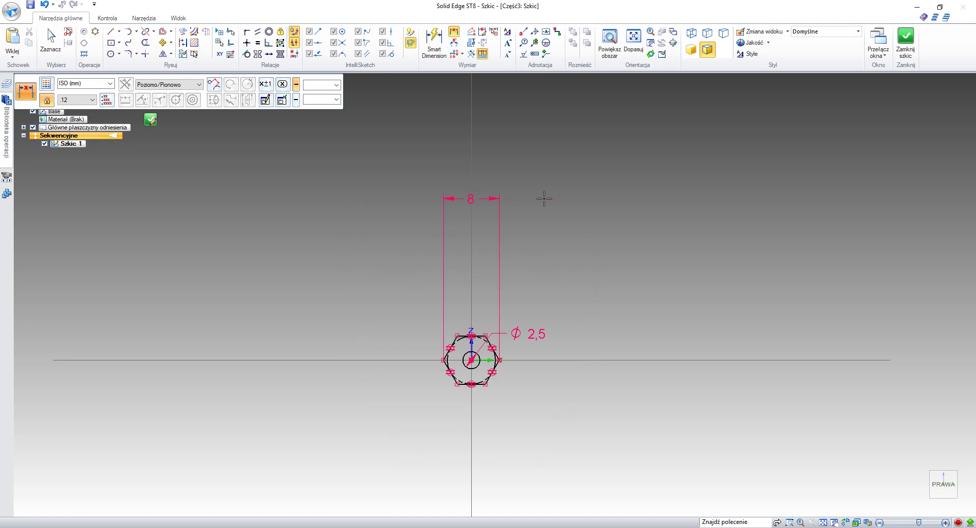
key("Escape")
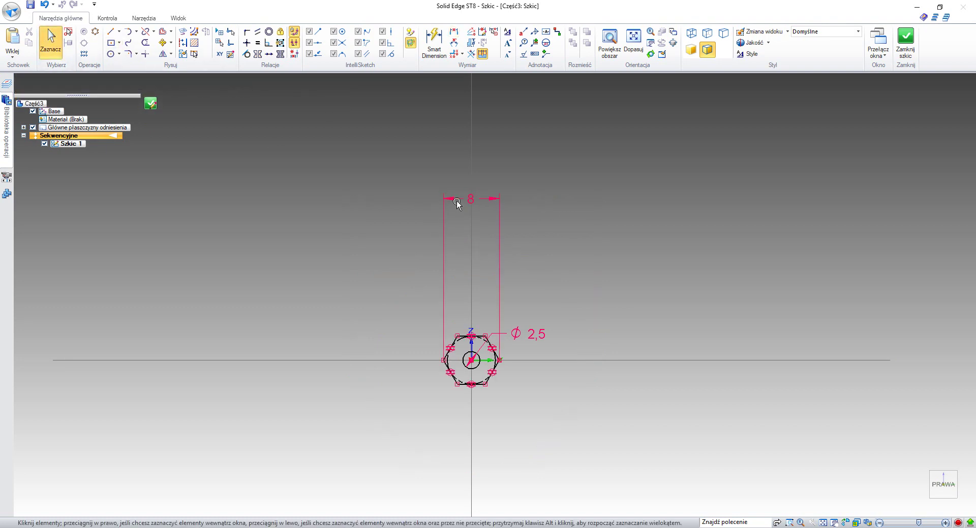
Move the across-corners dimension closer to the hexagon and close the sketch
left_click_drag(456, 205, 452, 300)
key("Escape")
scroll(551, 392, "up", 3)
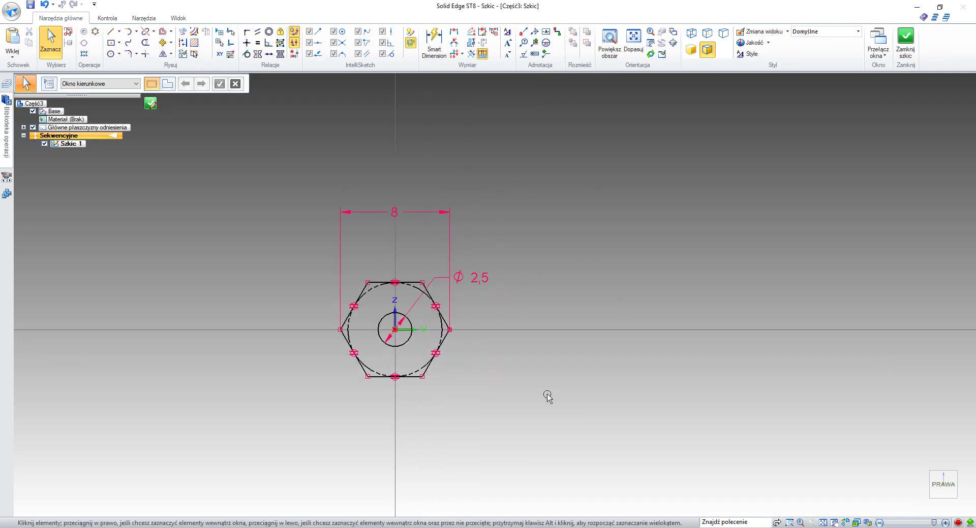
middle_click_drag(548, 397, 638, 353)
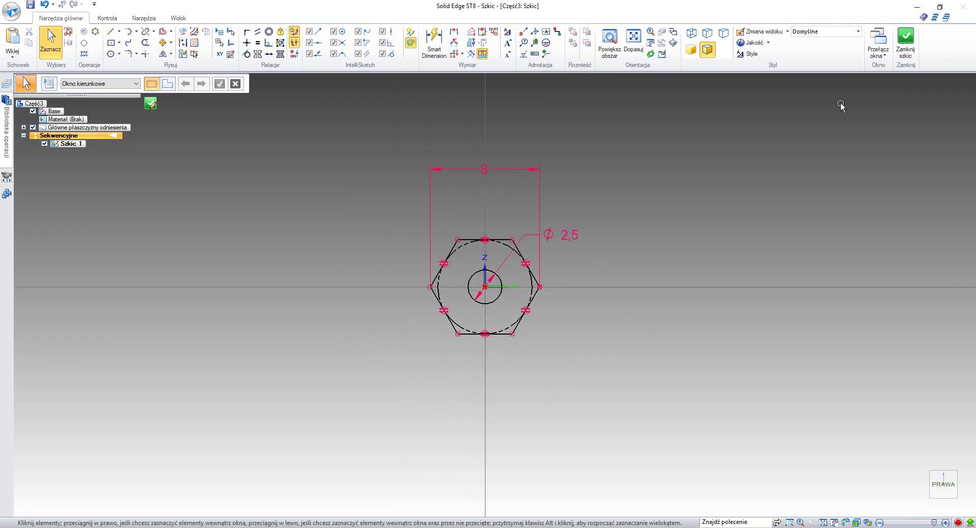
left_click(913, 46)
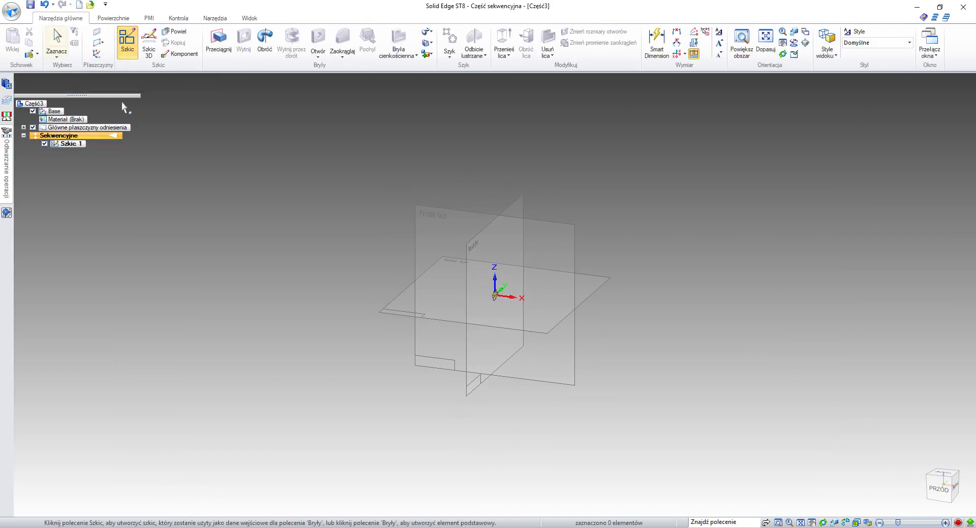
Extrude the hexagon and circle chains symmetrically about the sketch plane to a total distance of 150 mm and finish the feature
left_click(219, 40)
scroll(496, 304, "up", 4)
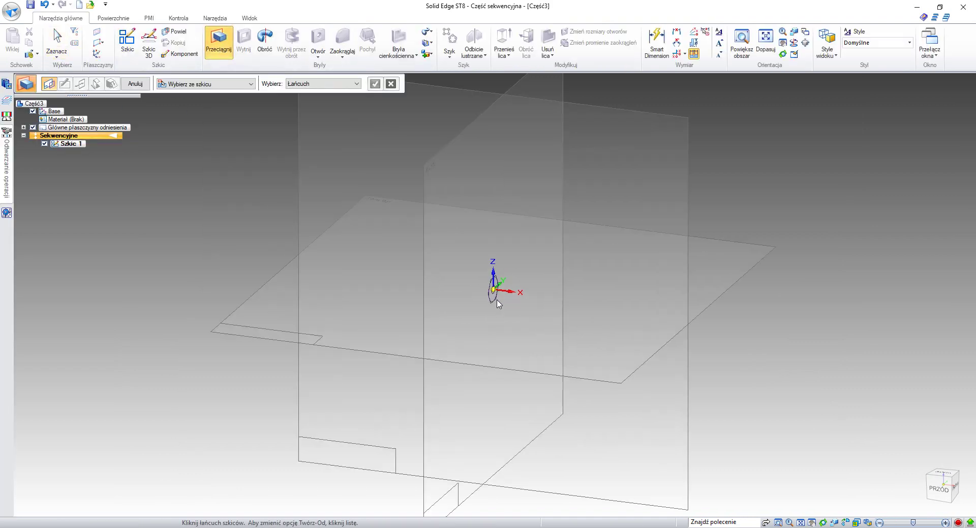
left_click(493, 303)
scroll(495, 297, "up", 3)
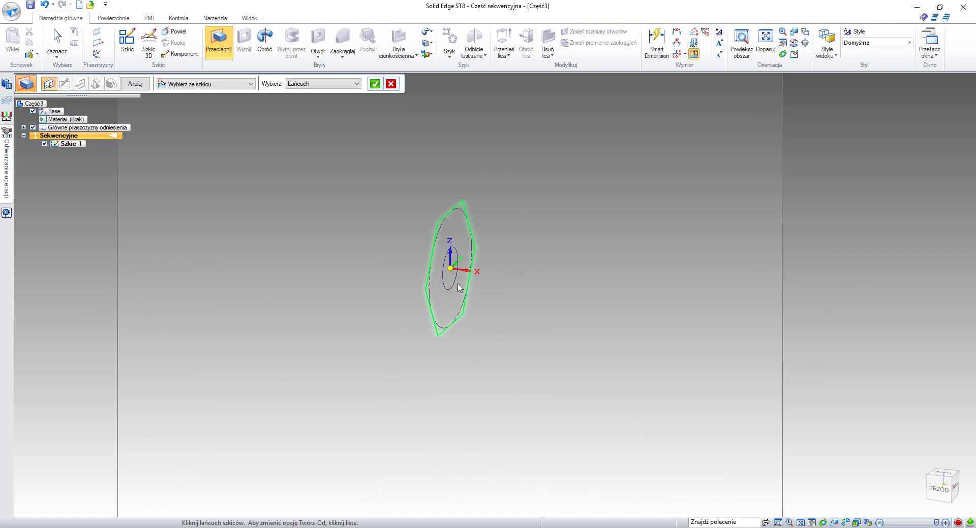
mouse_move(459, 287)
middle_mouse_down()
mouse_move(295, 263)
mouse_move(369, 262)
middle_mouse_up()
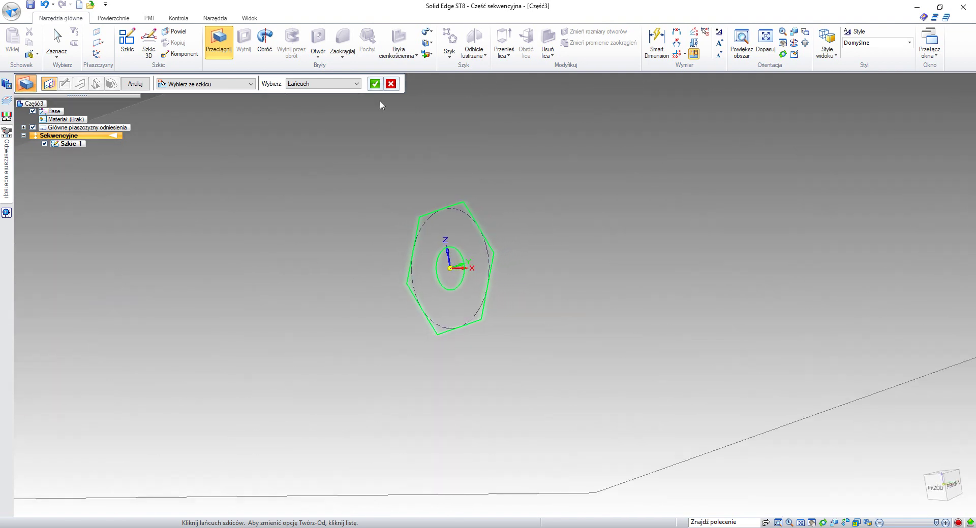
left_click(375, 84)
scroll(406, 224, "down", 3)
middle_click_drag(414, 231, 387, 276)
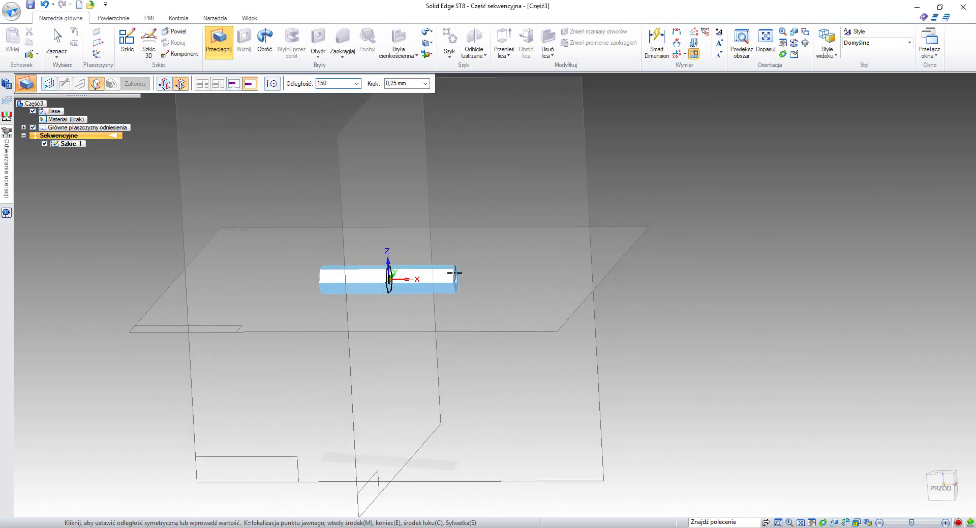
key("Return")
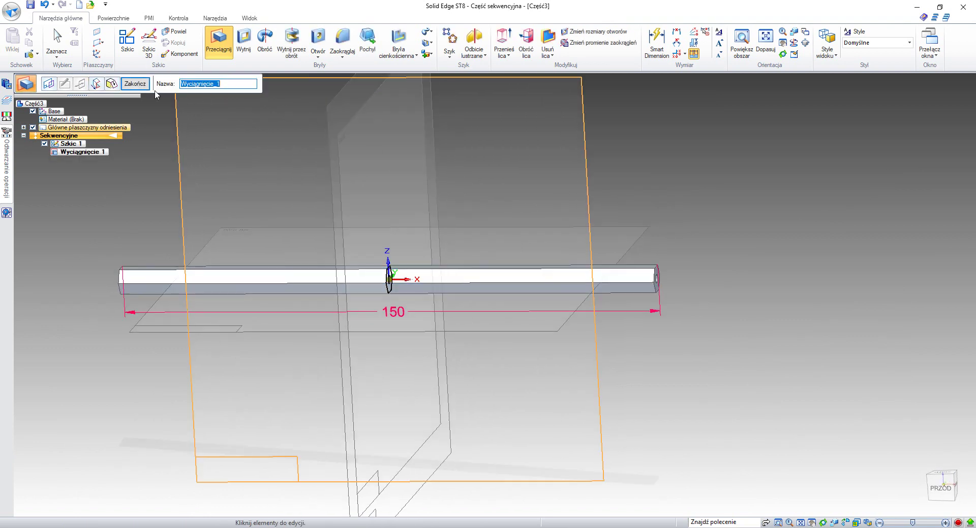
left_click(137, 88)
left_click(135, 84)
Start a new sketch on the front XZ reference plane running along the hexagonal bar
middle_click_drag(212, 230, 254, 239)
left_click(127, 41)
mouse_move(113, 282)
middle_mouse_down()
mouse_move(127, 286)
mouse_move(133, 264)
middle_mouse_up()
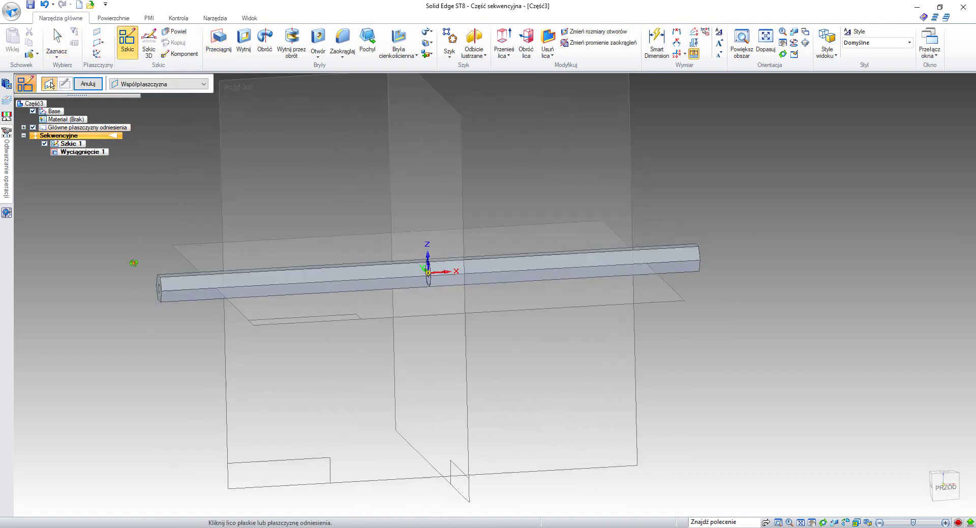
left_click(228, 180)
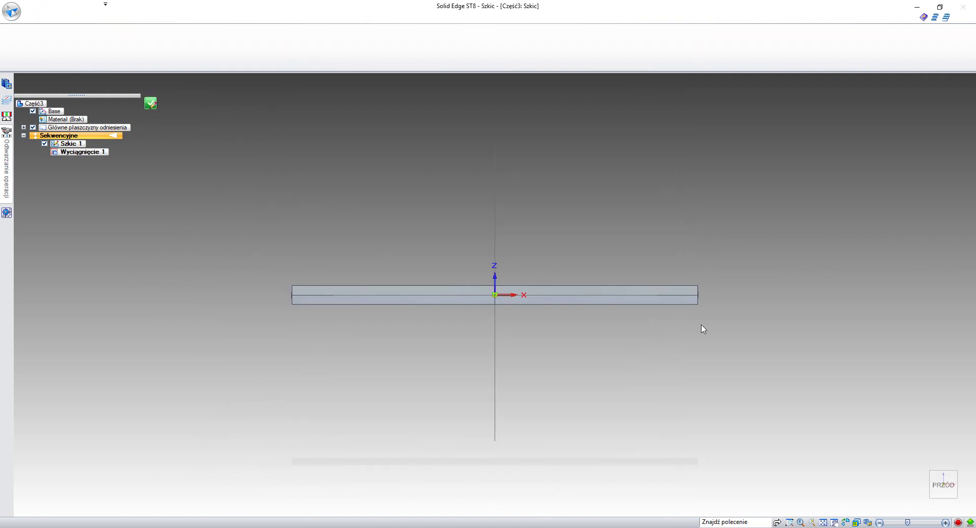
Sketch a line from mid-height of the bar's right end to its top edge, sloped at about 20°
middle_click_drag(641, 331, 570, 333, "shift")
scroll(579, 305, "up", 5)
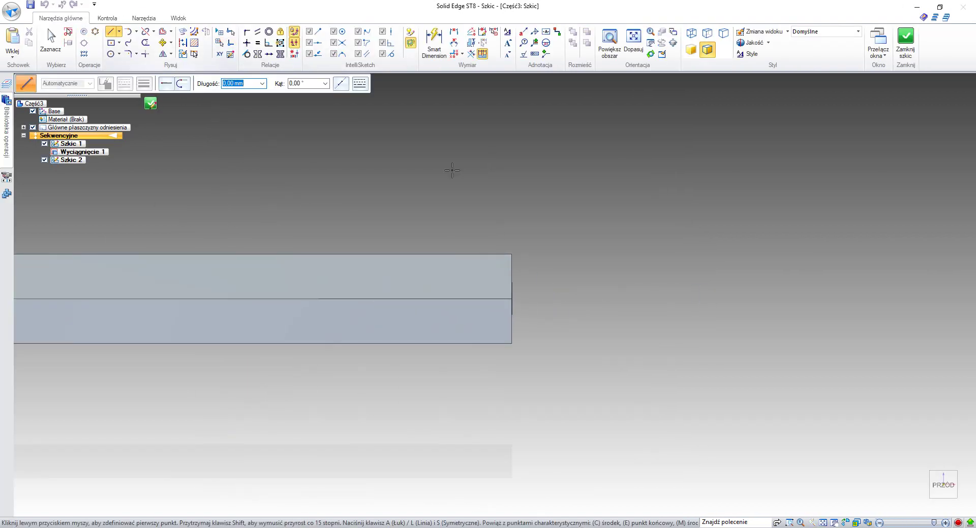
scroll(514, 325, "up", 2)
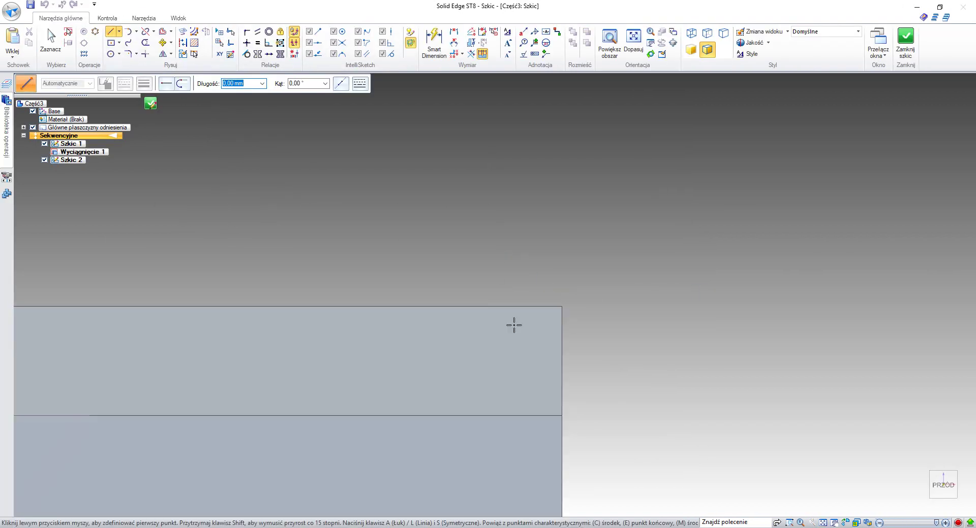
left_click(561, 416)
left_click(261, 306)
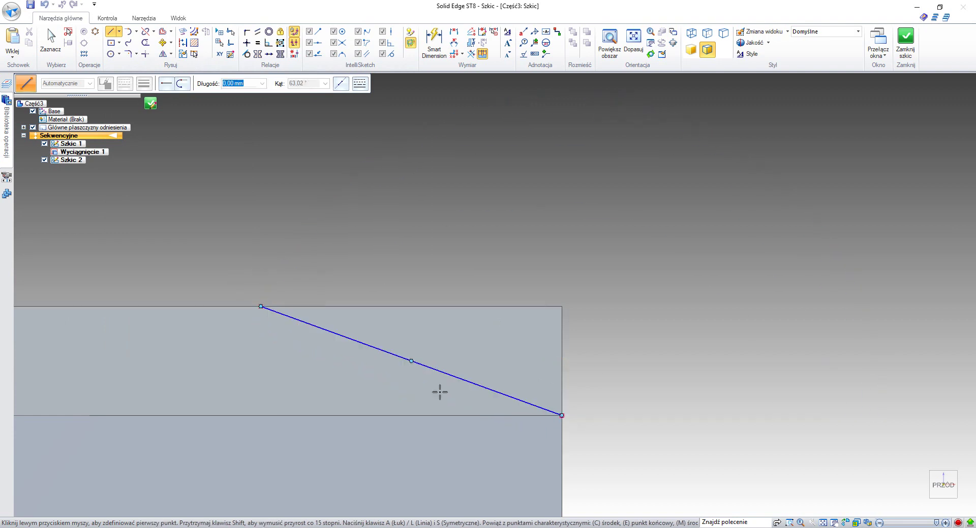
Draw a horizontal line about 7.6 mm long from the bar's right end along the mid-height edge and convert it to construction
left_click(561, 416)
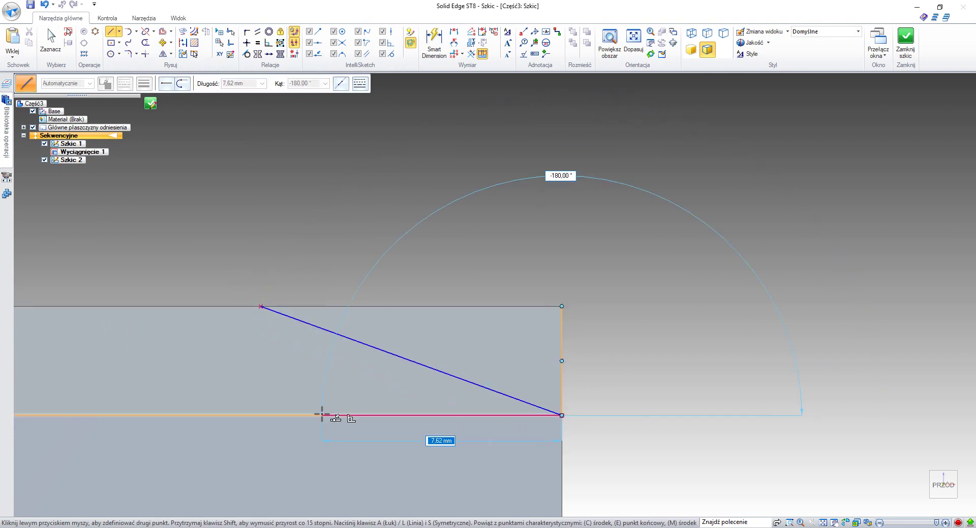
left_click(322, 416)
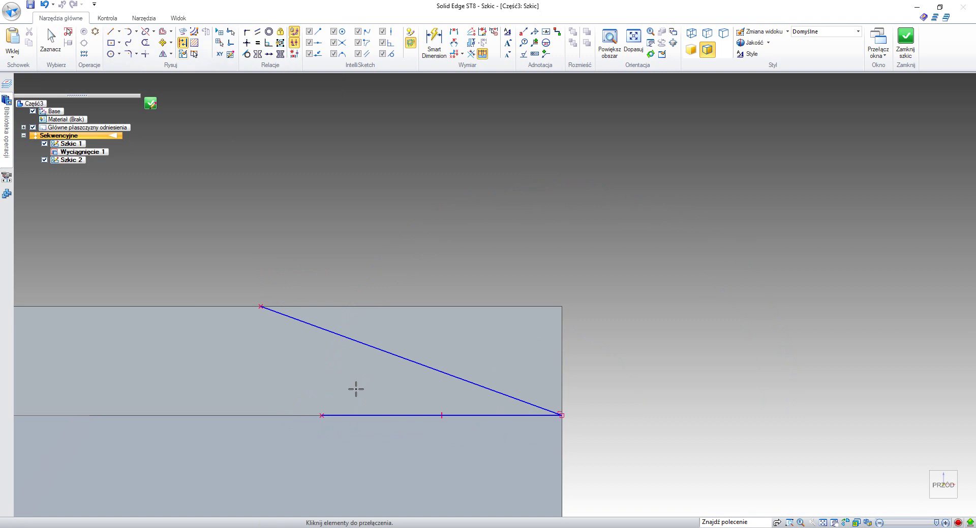
left_click(356, 416)
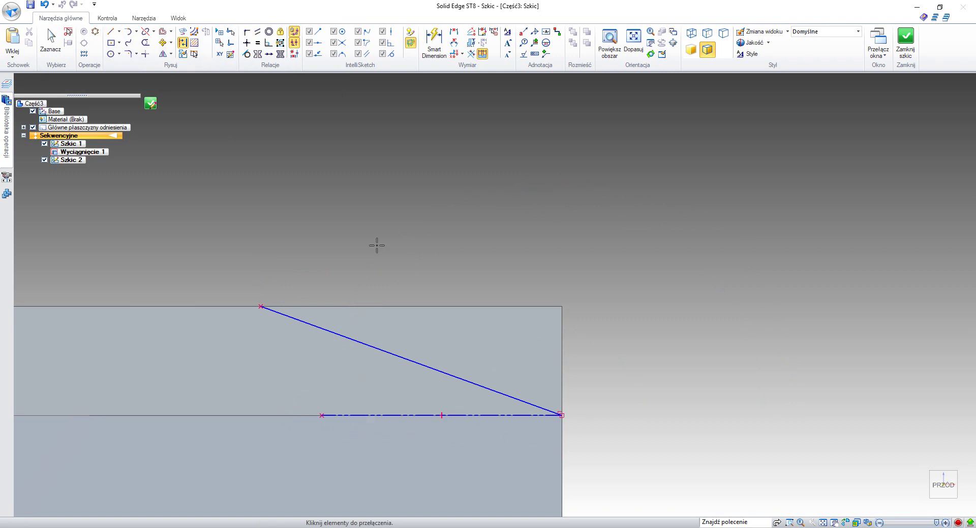
Dimension the angle between the sloped line and the horizontal construction line and set it to 10°
left_click(454, 42)
left_click(430, 369)
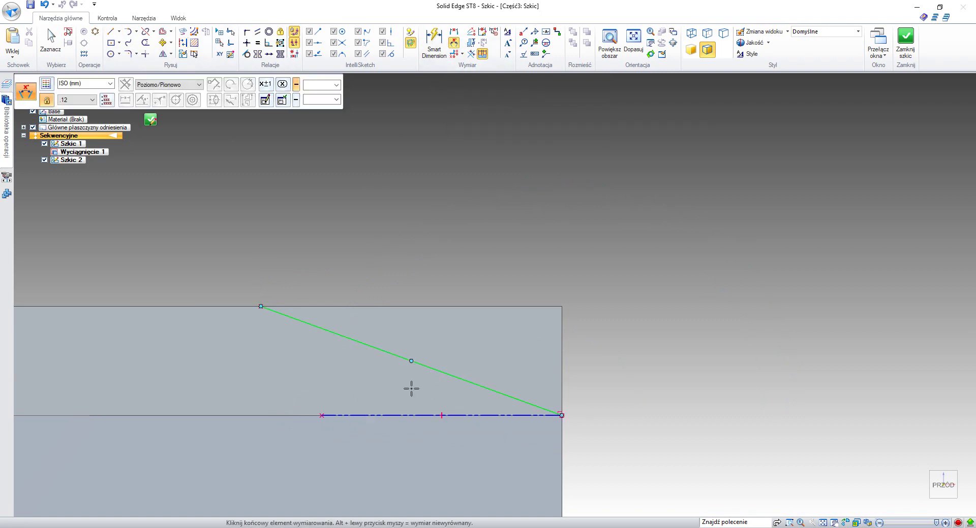
left_click(408, 415)
left_click(366, 386)
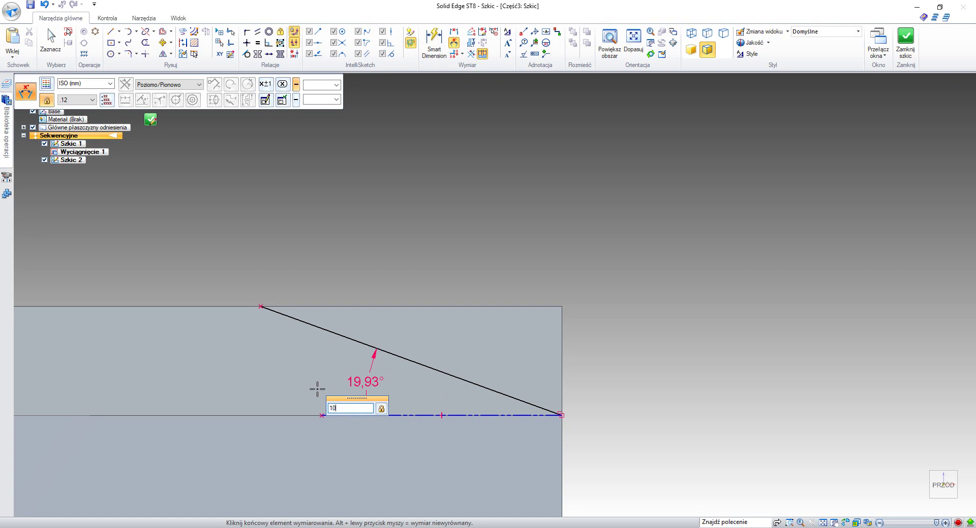
type("10")
key("Return")
scroll(367, 385, "down", 5)
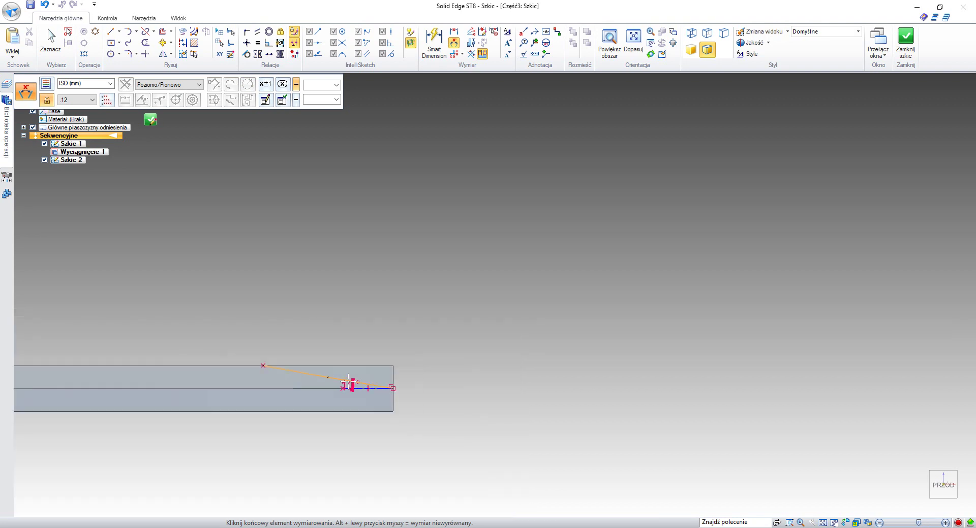
middle_click_drag(180, 377, 708, 359, "shift")
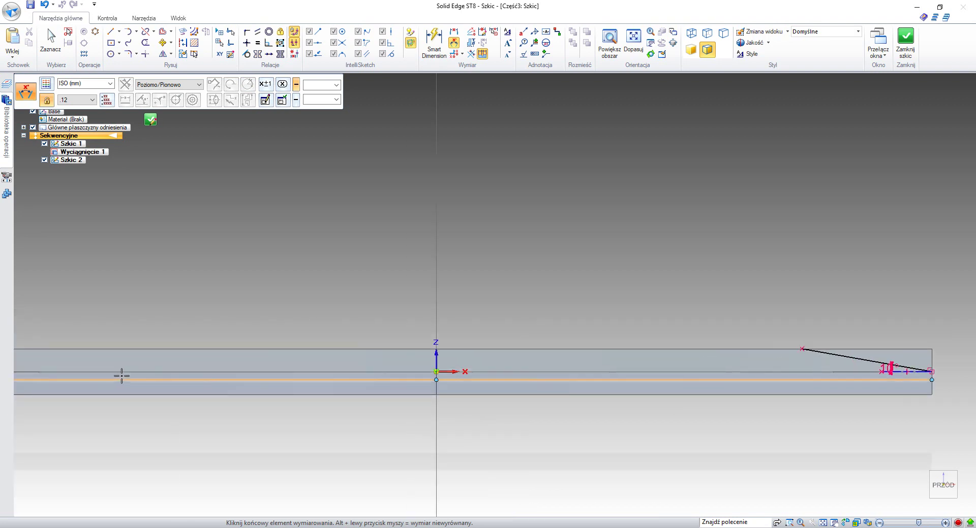
Draw a horizontal line about 15 mm long across the bar's left end edge, between mid-height and the top edge
middle_click_drag(122, 374, 509, 409, "shift")
scroll(366, 410, "up", 3)
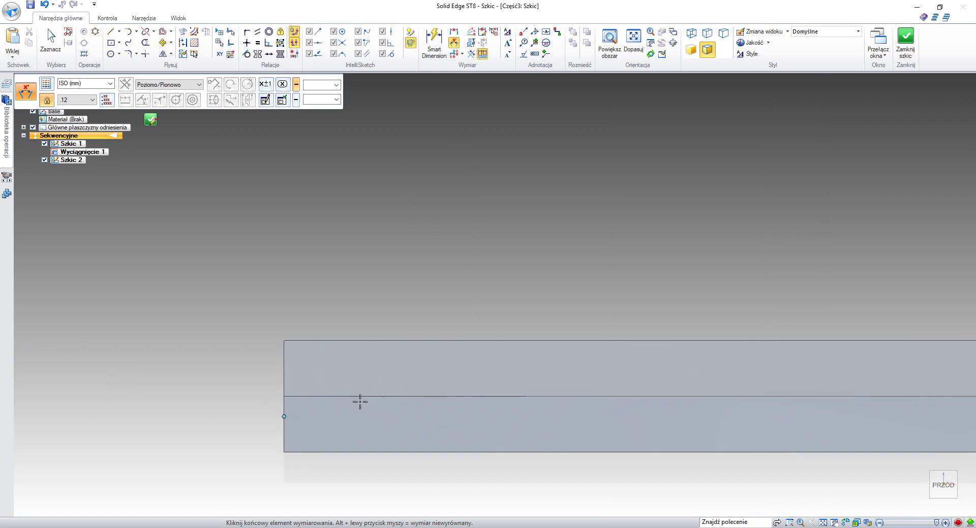
left_click(110, 31)
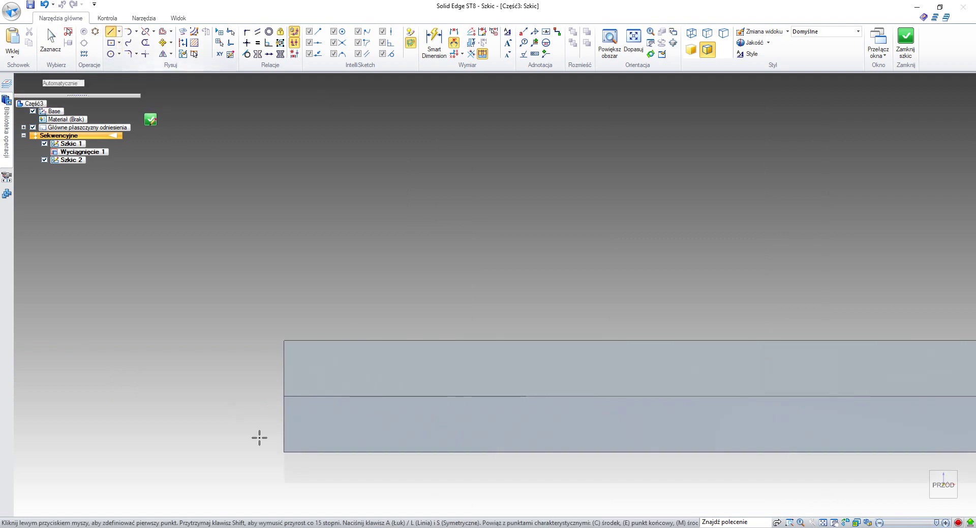
left_click(394, 367)
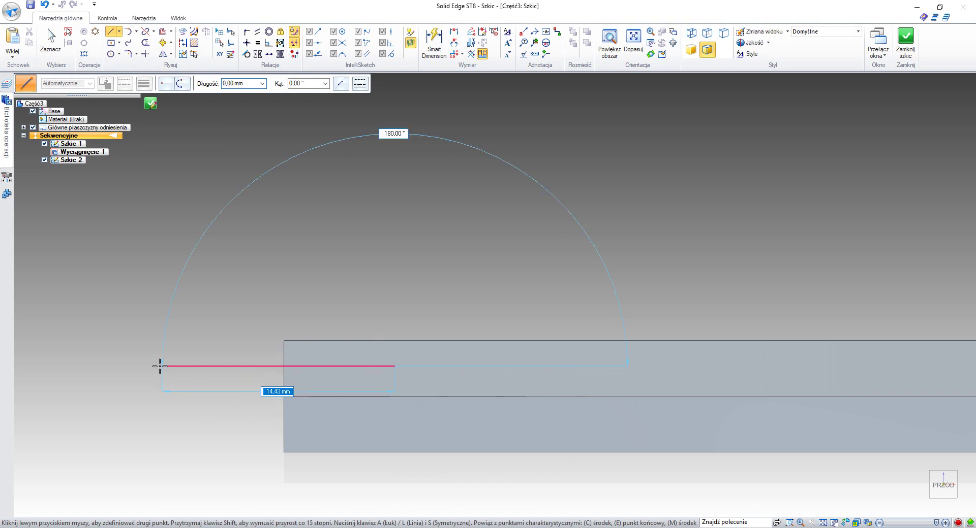
left_click(153, 365)
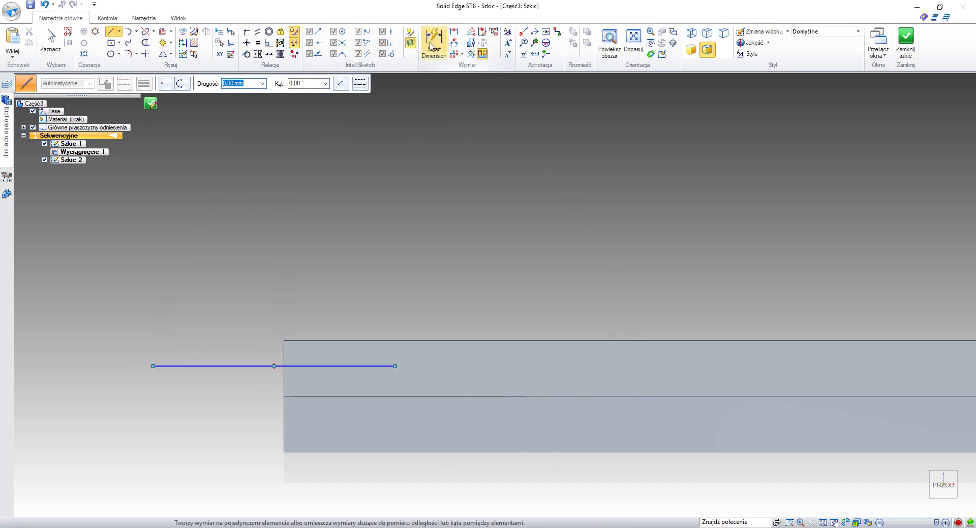
Dimension the new horizontal line's length and set it to 20 mm
left_click(217, 367)
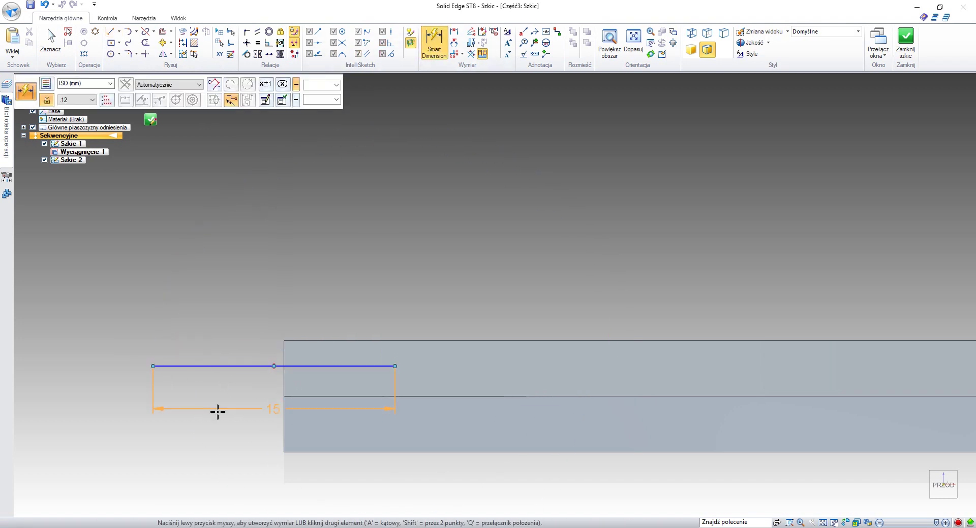
left_click(216, 418)
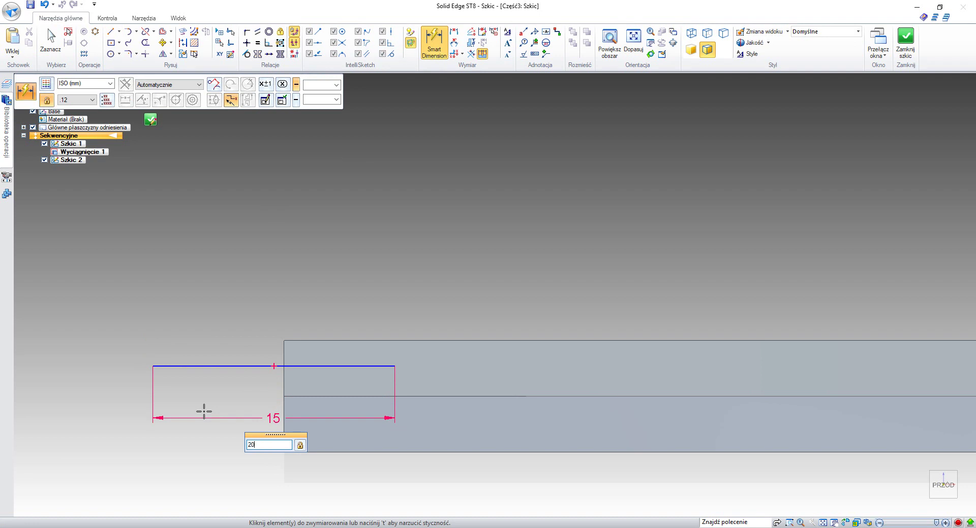
key("Return")
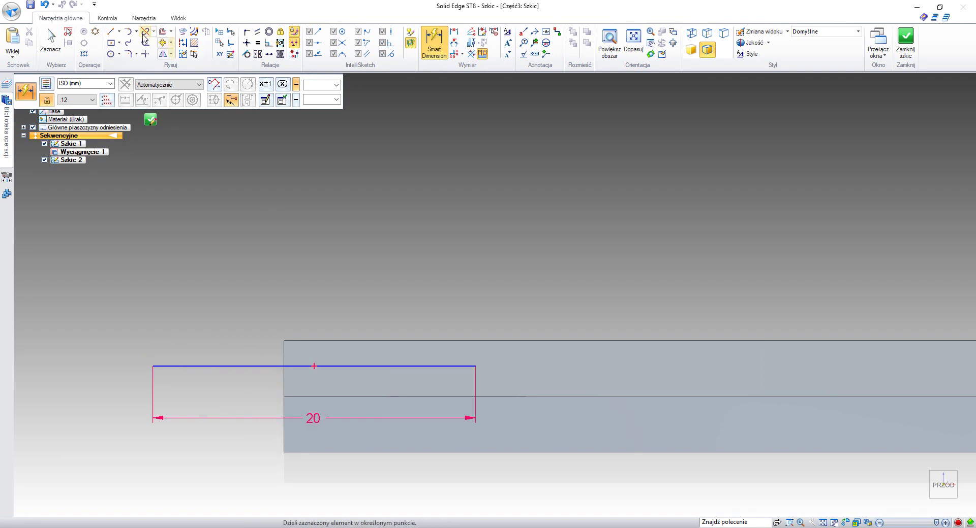
Connect the midpoint of the 20 mm line to the bar's left end edge
left_click(247, 32)
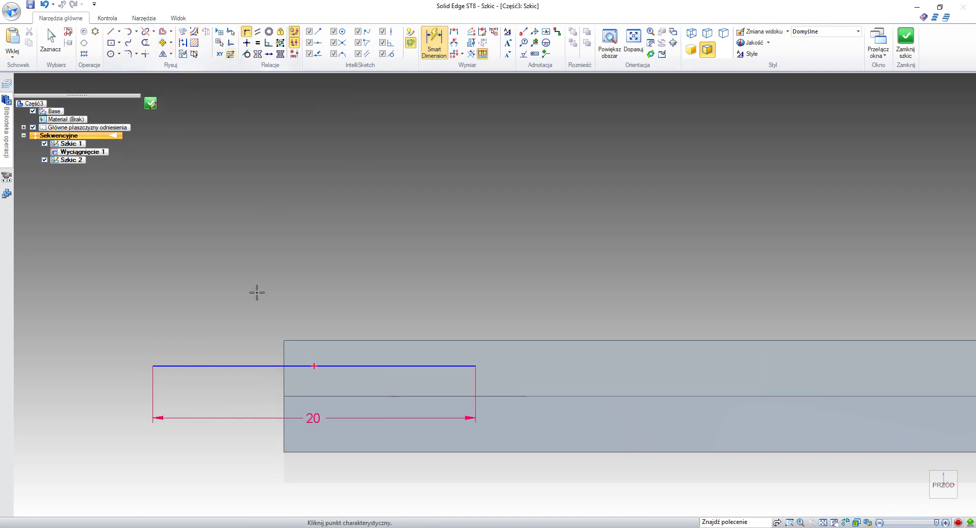
left_click(313, 366)
left_click(283, 358)
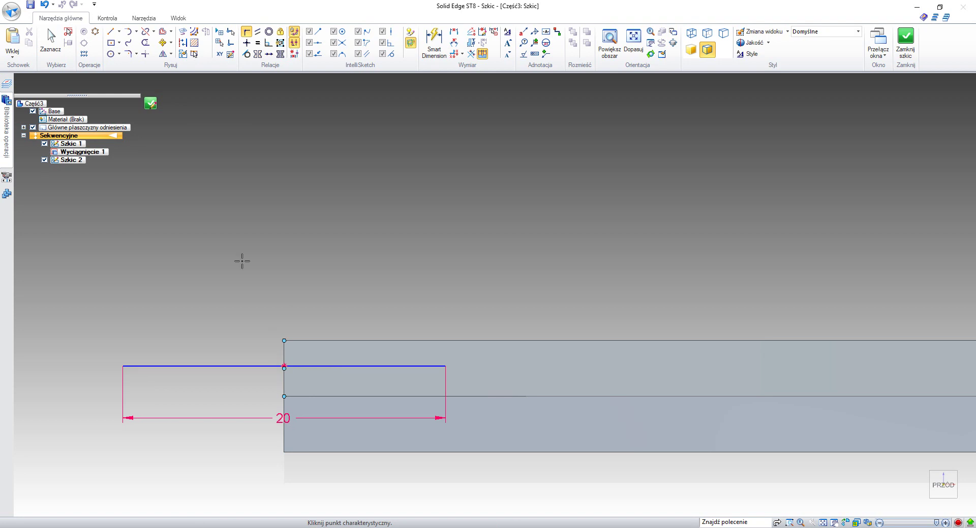
Add three lines above the 20 mm line to close it into a narrow rectangle about 1 mm tall
right_click(224, 276)
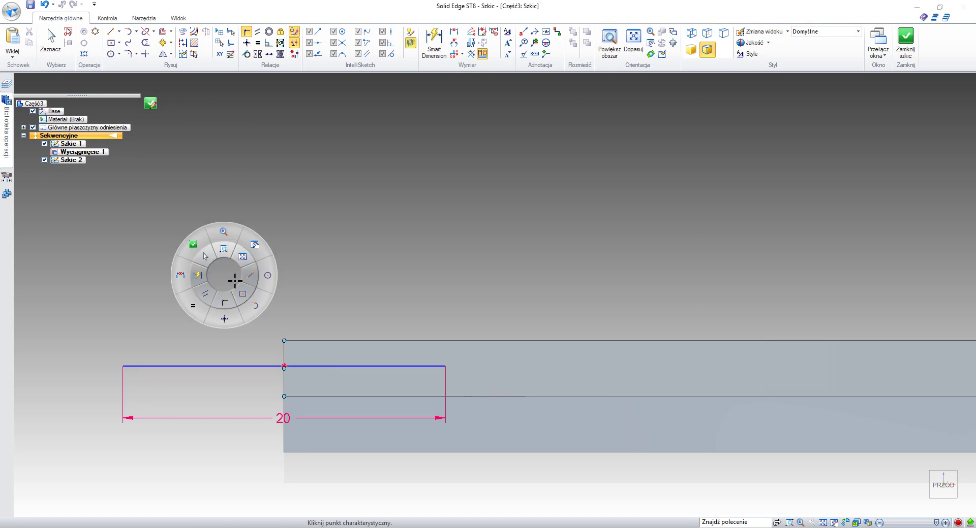
left_click(249, 275)
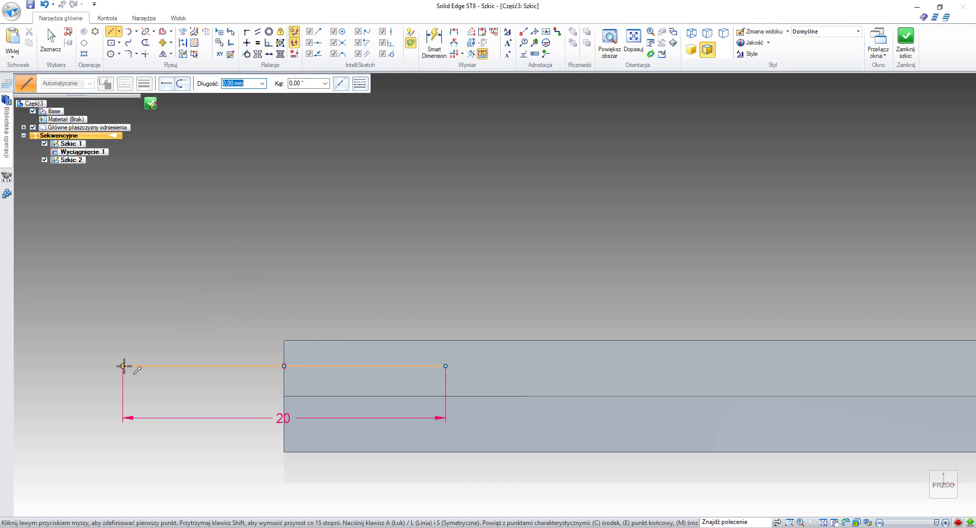
left_click(123, 366)
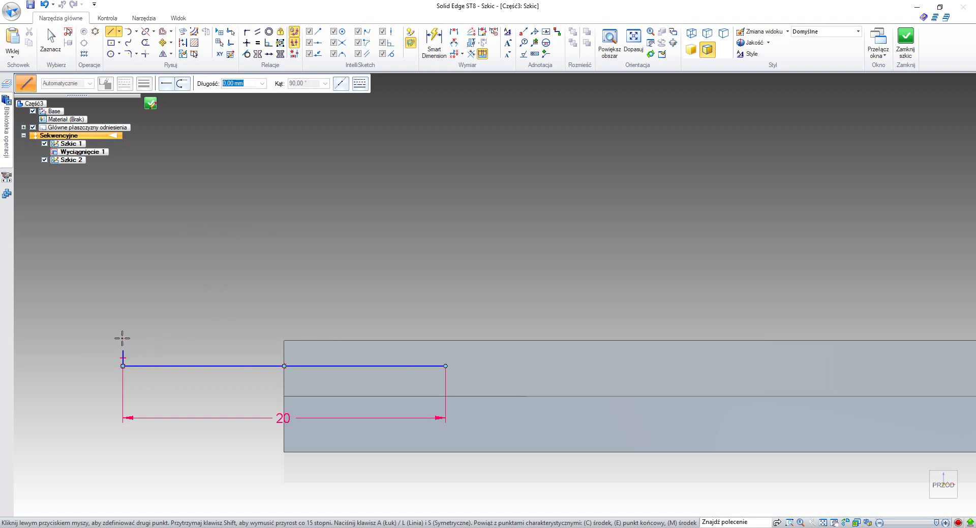
left_click(122, 350)
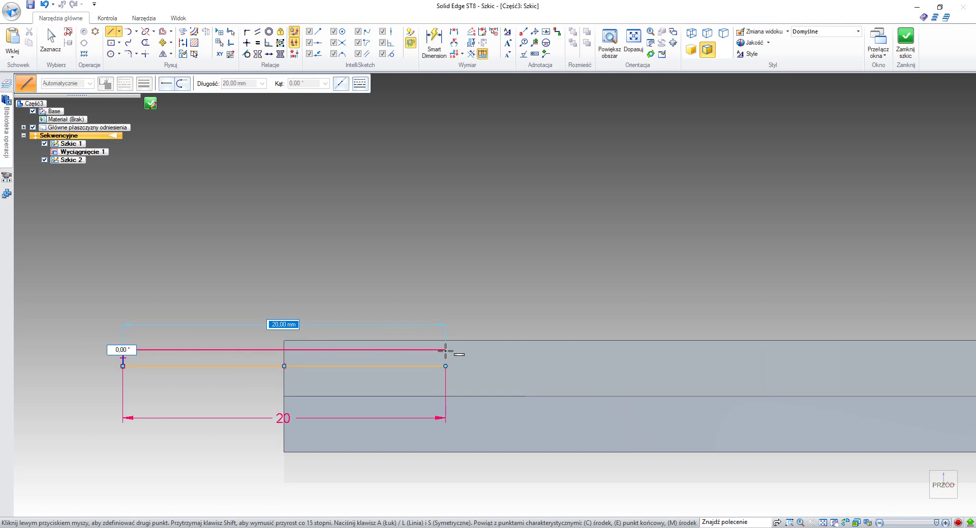
left_click(445, 350)
left_click(445, 365)
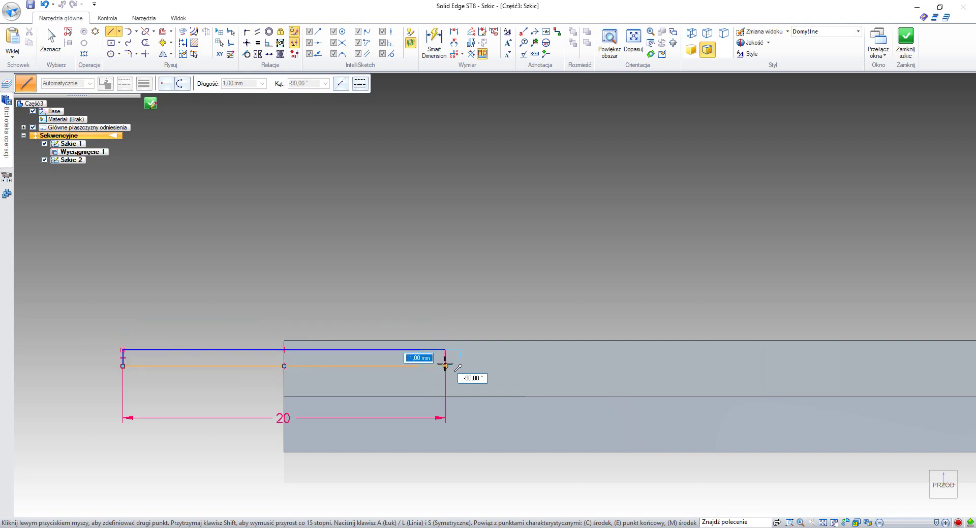
right_click(443, 310)
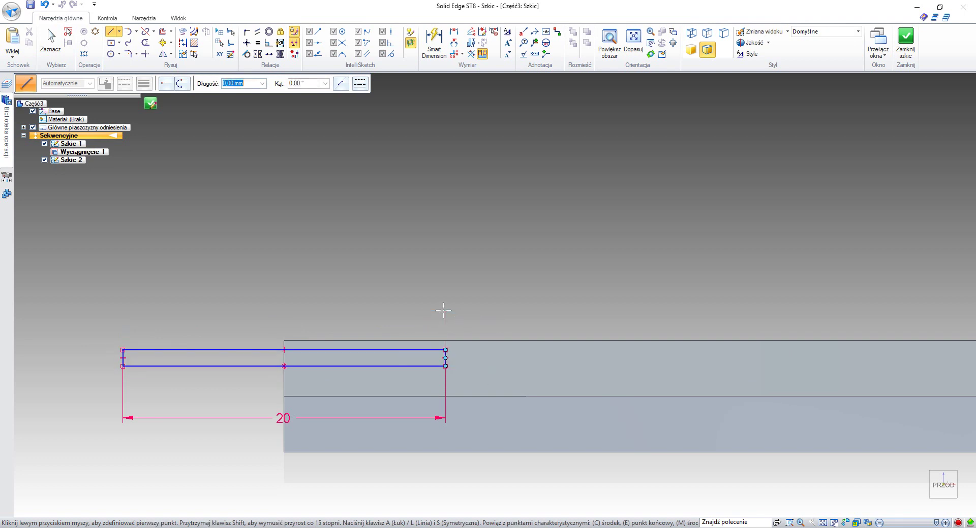
Dimension the narrow rectangle's left side and set its height to 1 mm
right_click(357, 273)
left_click(334, 273)
scroll(101, 350, "up", 2)
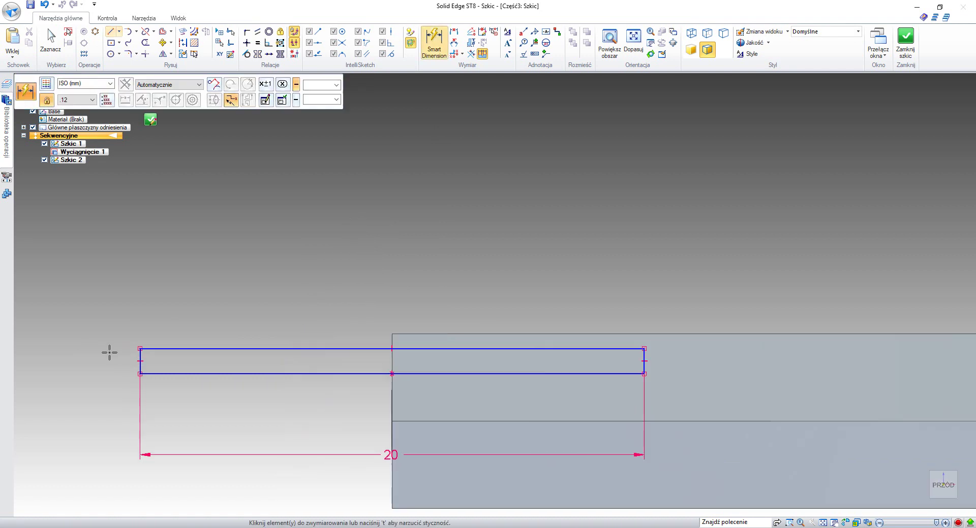
left_click(121, 355)
left_click(83, 362)
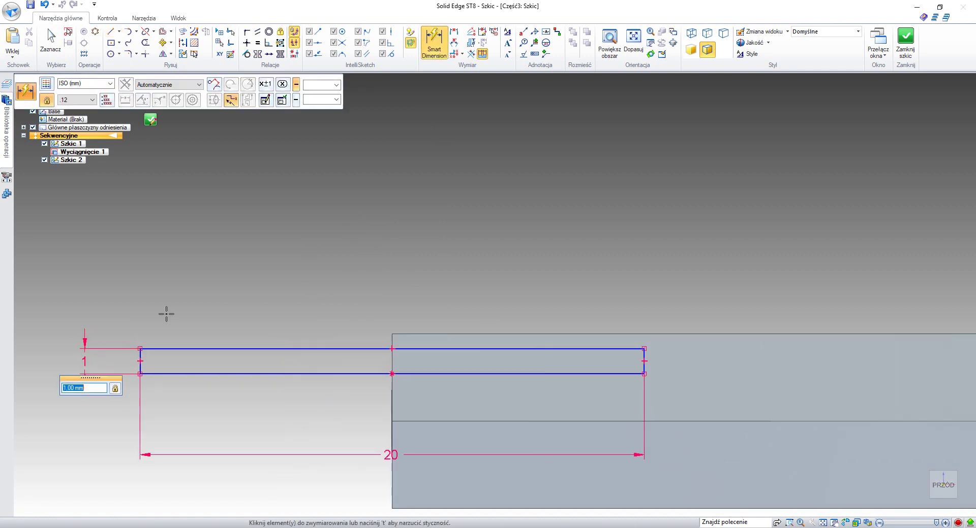
key("Return")
Dimension the distance from the rectangle's upper line to the bar's mid-height edge and set it to 4 mm
middle_click_drag(291, 291, 242, 242, "shift")
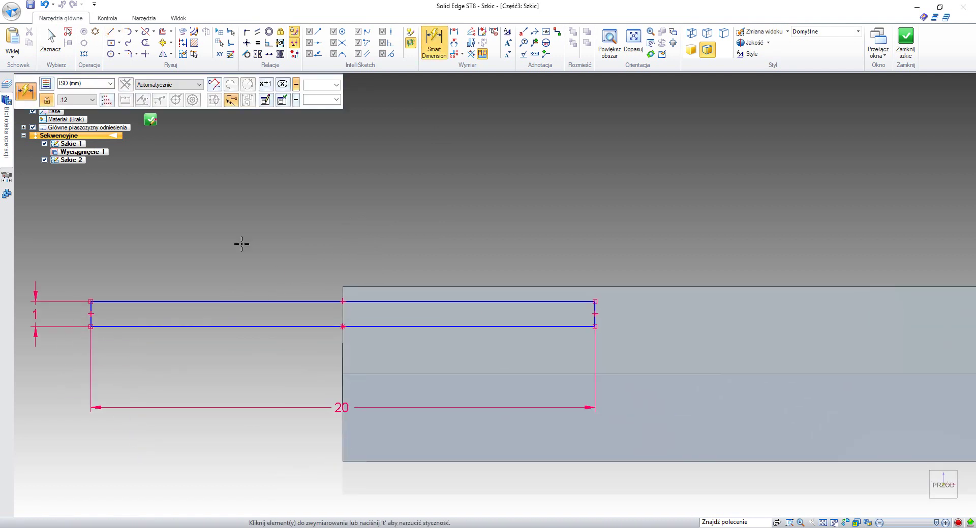
right_click(242, 243)
left_click(198, 244)
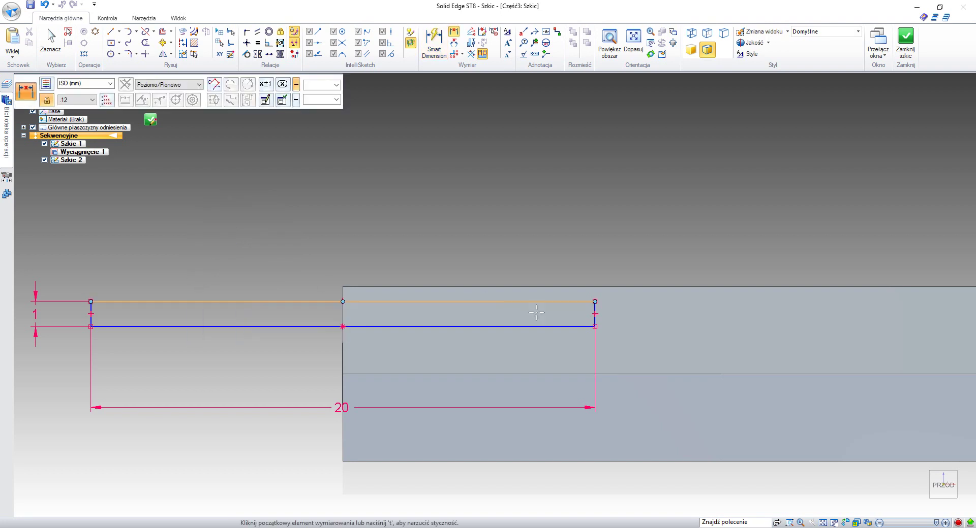
left_click(551, 302)
left_click(548, 374)
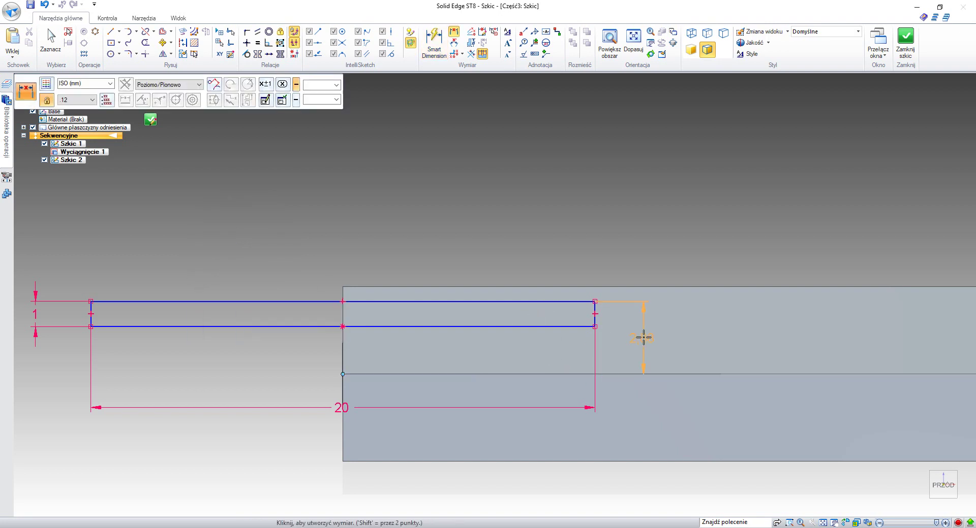
left_click(646, 339)
type("4")
key("Return")
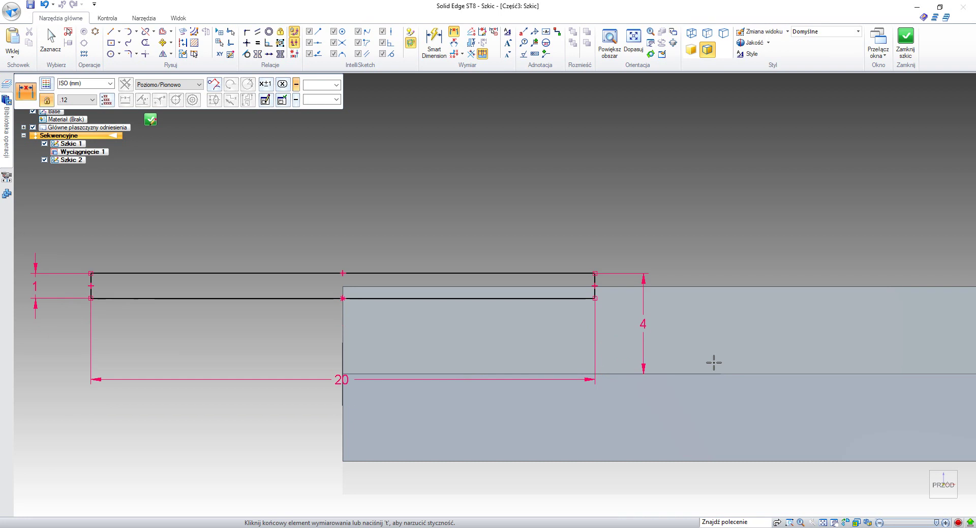
Close the sketch containing the sloped line and narrow rectangle, and finish it
scroll(672, 231, "down", 2)
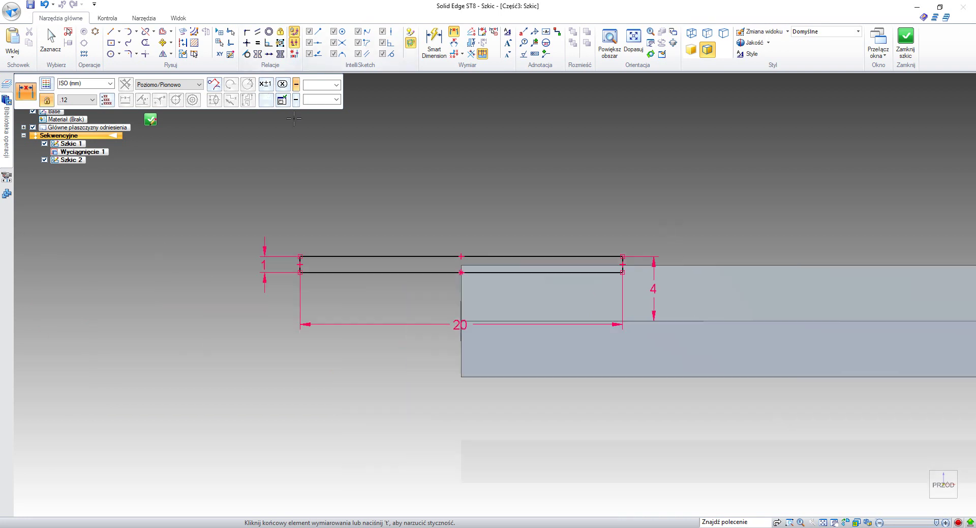
scroll(574, 174, "down", 3)
middle_click_drag(575, 174, 329, 252)
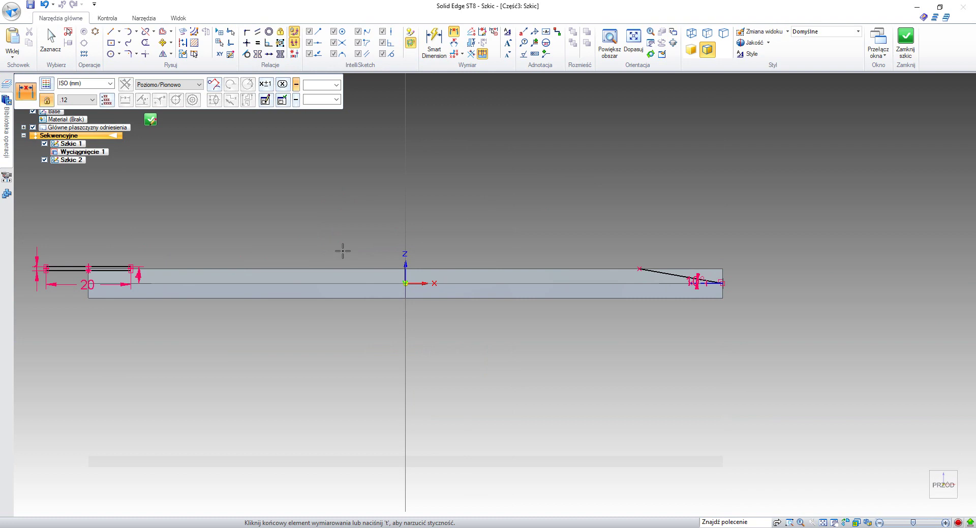
middle_click_drag(206, 241, 353, 253)
scroll(355, 253, "up", 1)
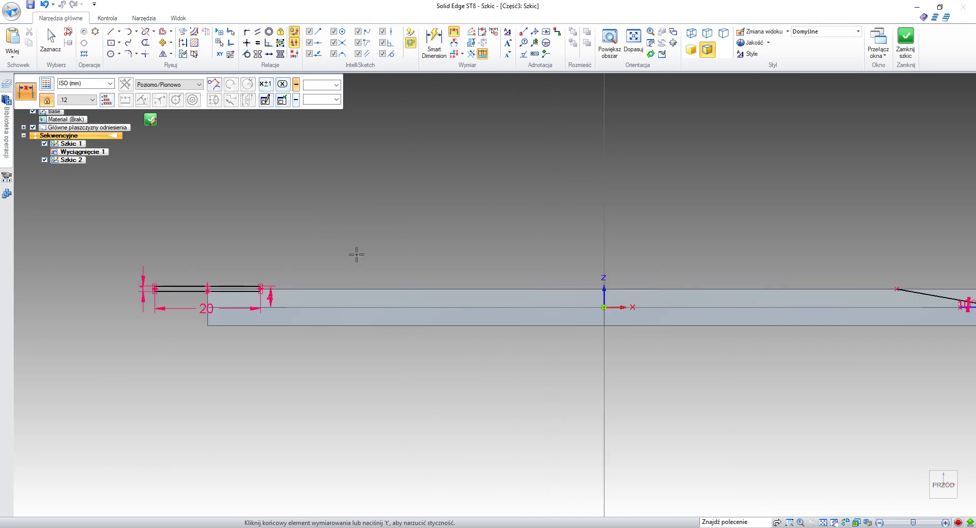
left_click(905, 40)
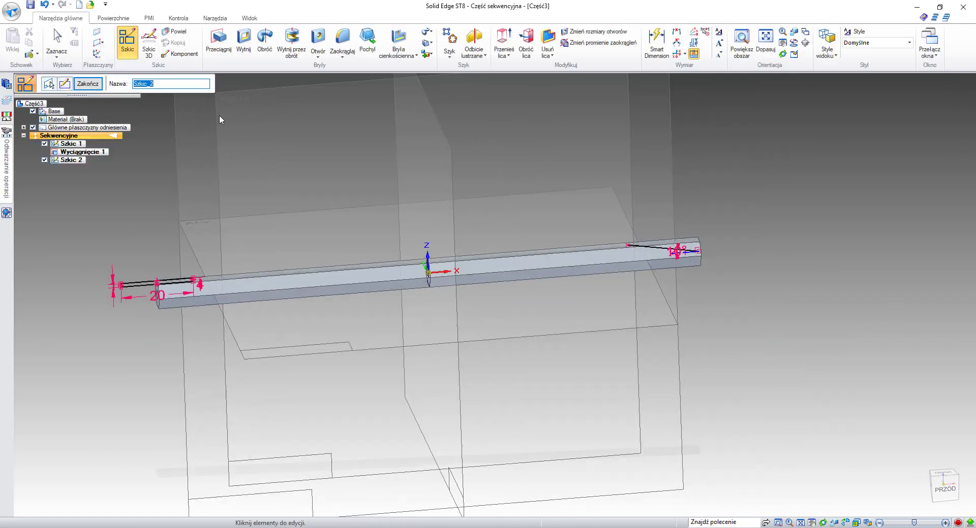
left_click(97, 87)
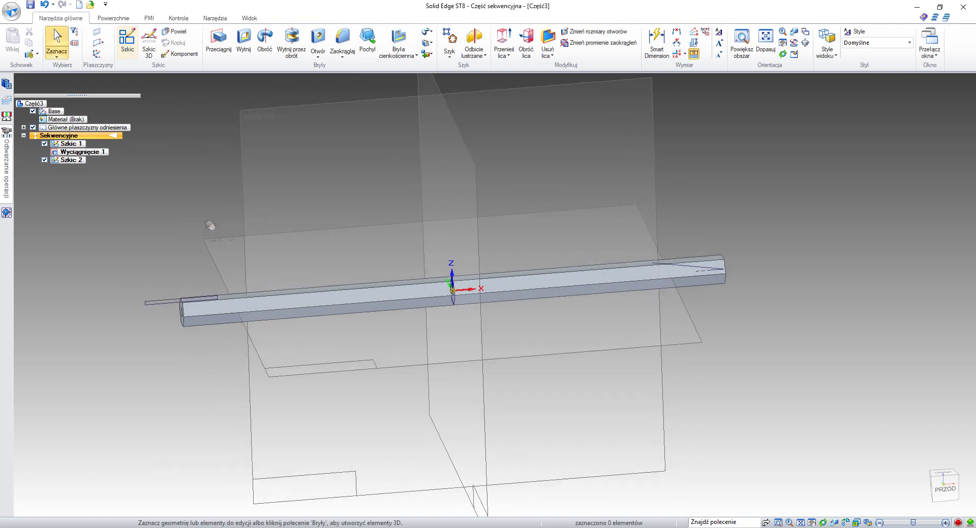
Cut the bar's right end to a conical tip by revolving the sloped line fully around the horizontal construction line
left_click(295, 41)
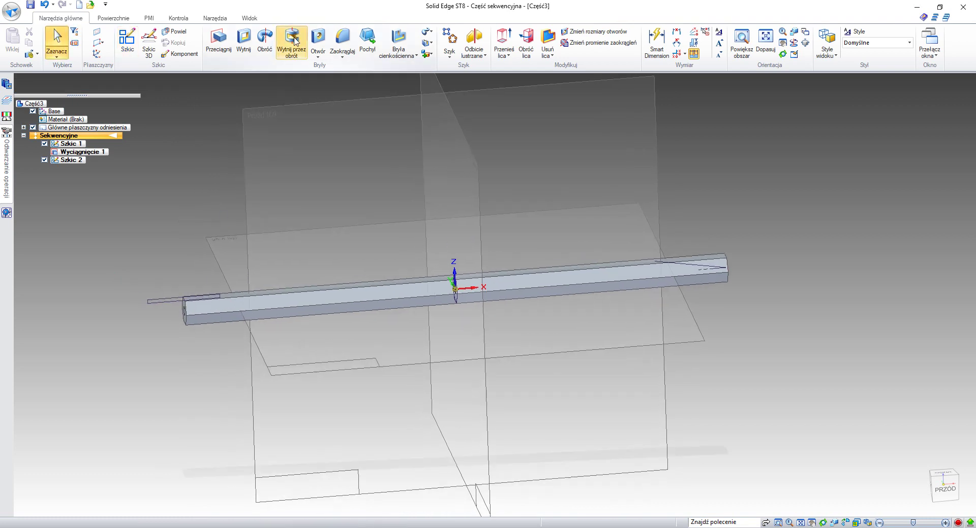
left_click(702, 266)
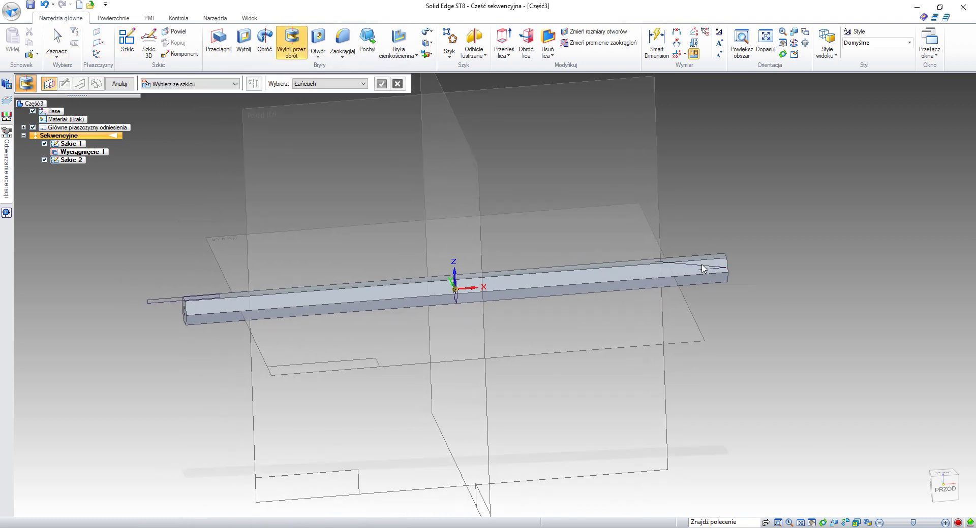
left_click(381, 84)
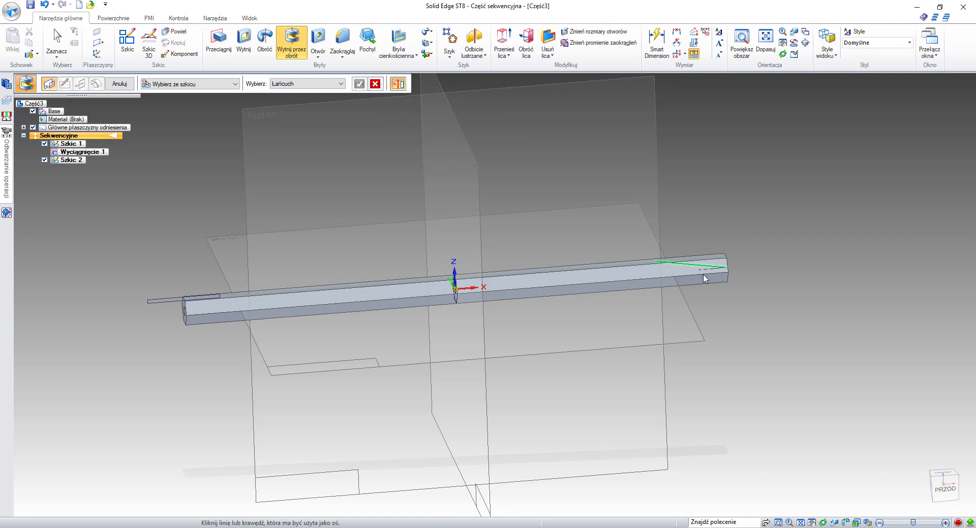
left_click(678, 258)
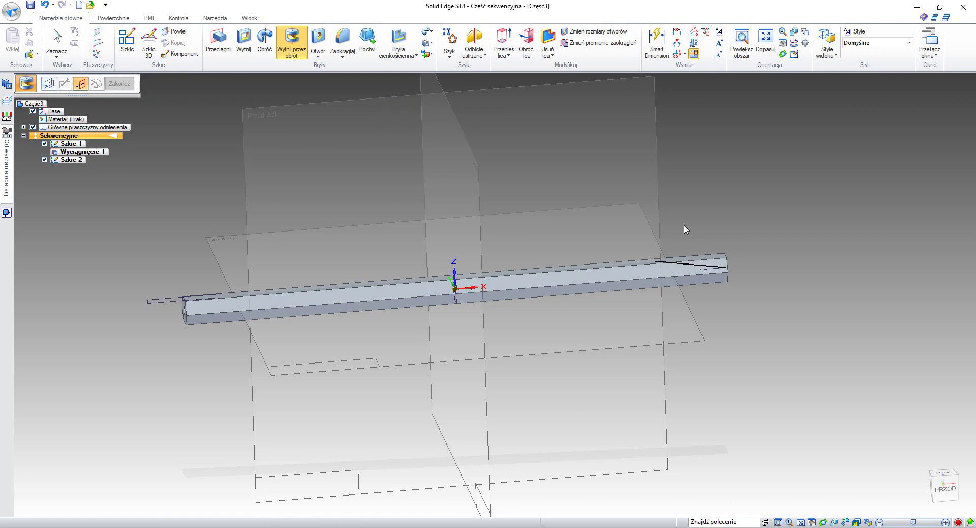
left_click(215, 87)
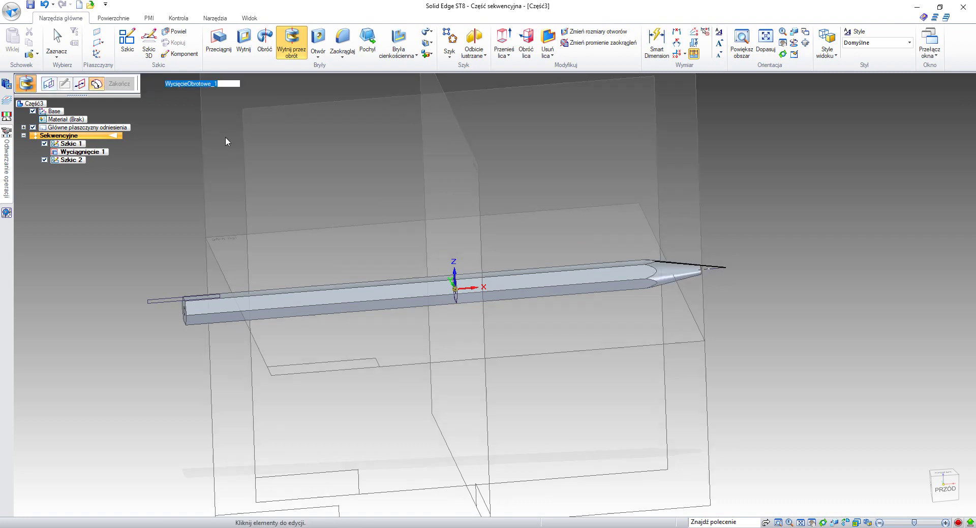
left_click(119, 84)
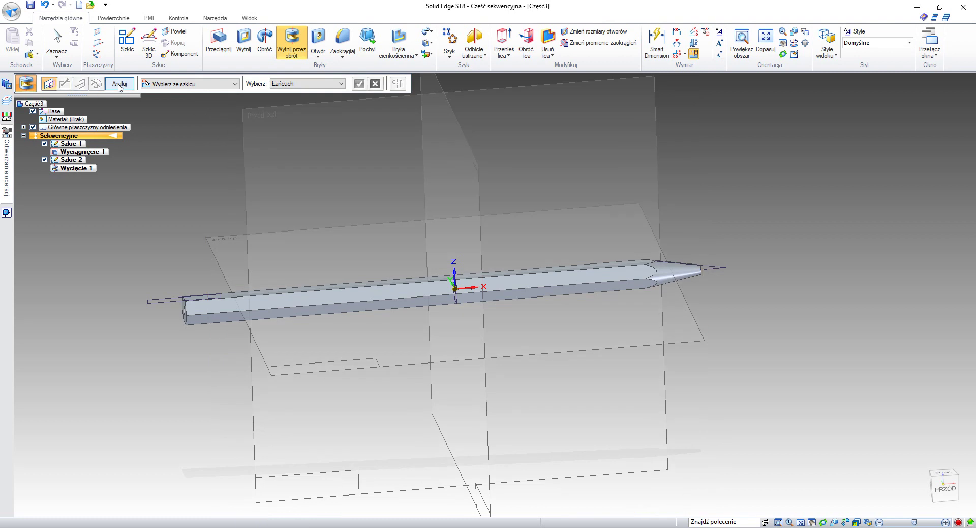
Cut the bar's end opposite the tip to a round stub by revolving the narrow rectangle fully around the construction line
middle_click_drag(167, 194, 210, 203, "shift")
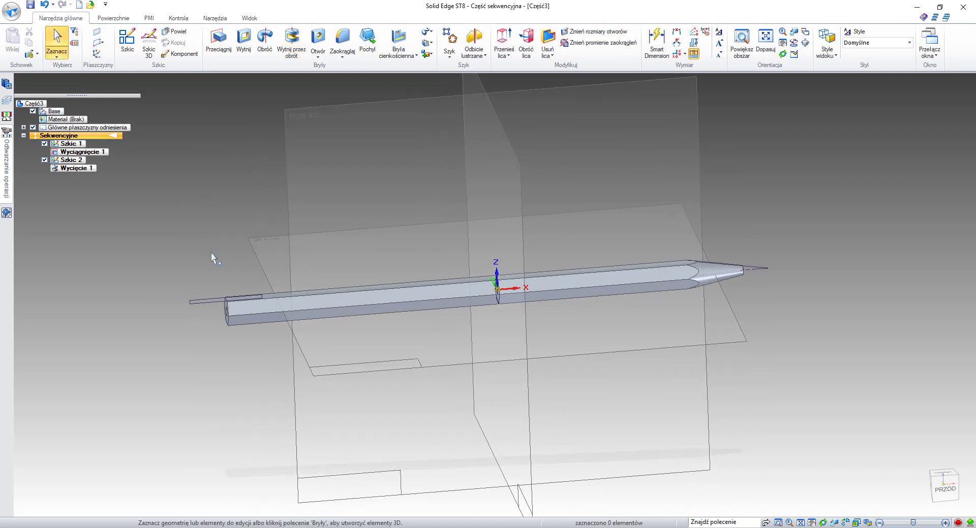
scroll(197, 290, "up", 2)
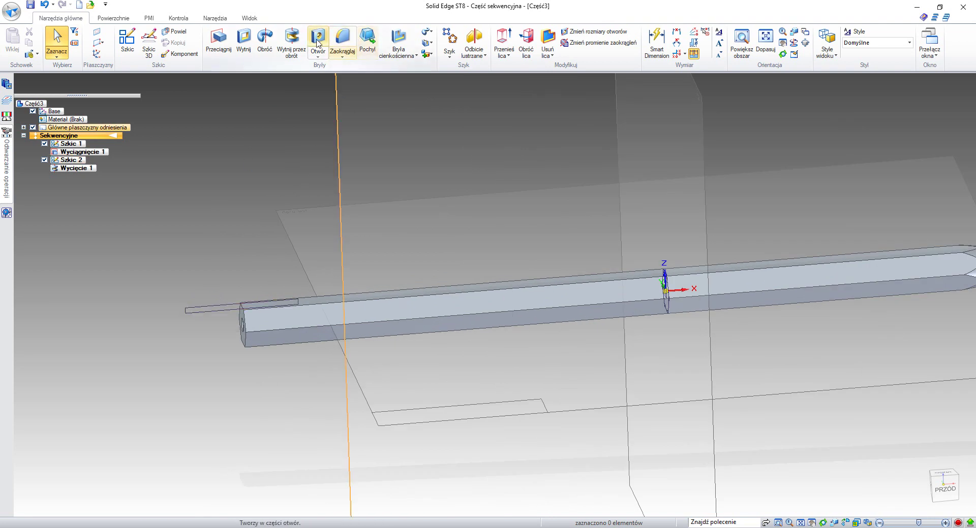
left_click(291, 43)
left_click(200, 311)
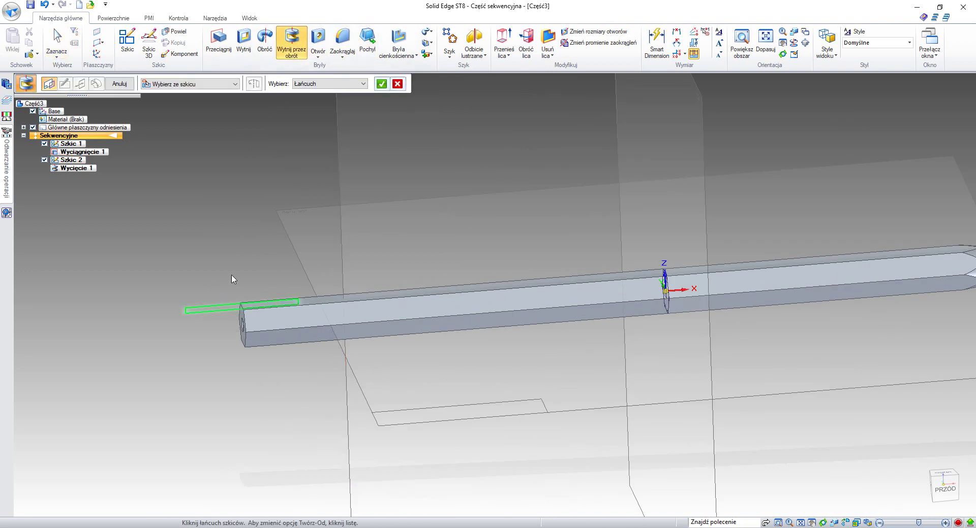
scroll(357, 257, "down", 3)
middle_click_drag(287, 240, 290, 216)
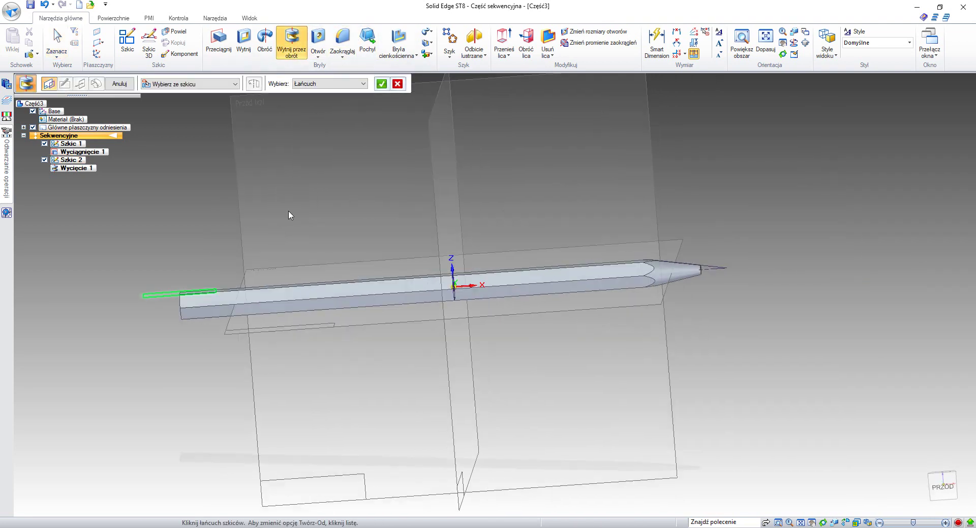
left_click(381, 84)
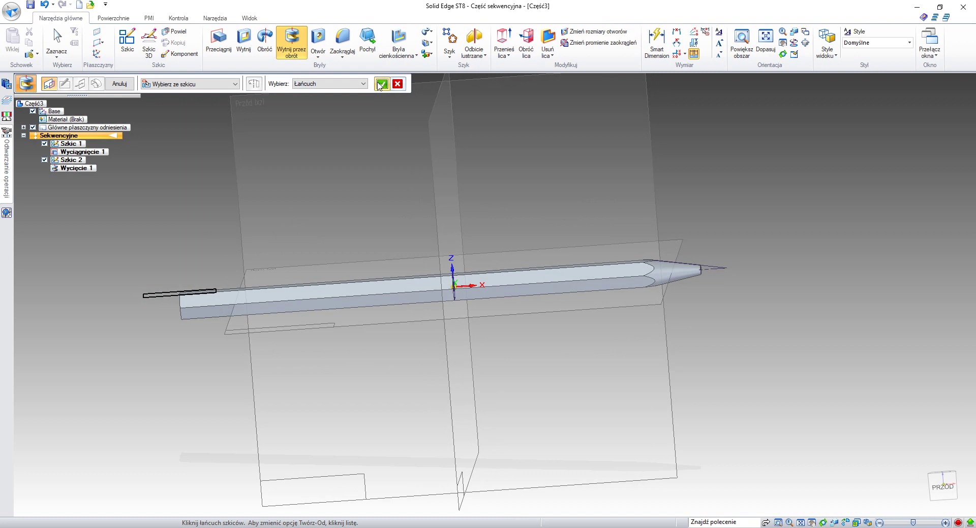
left_click(703, 272)
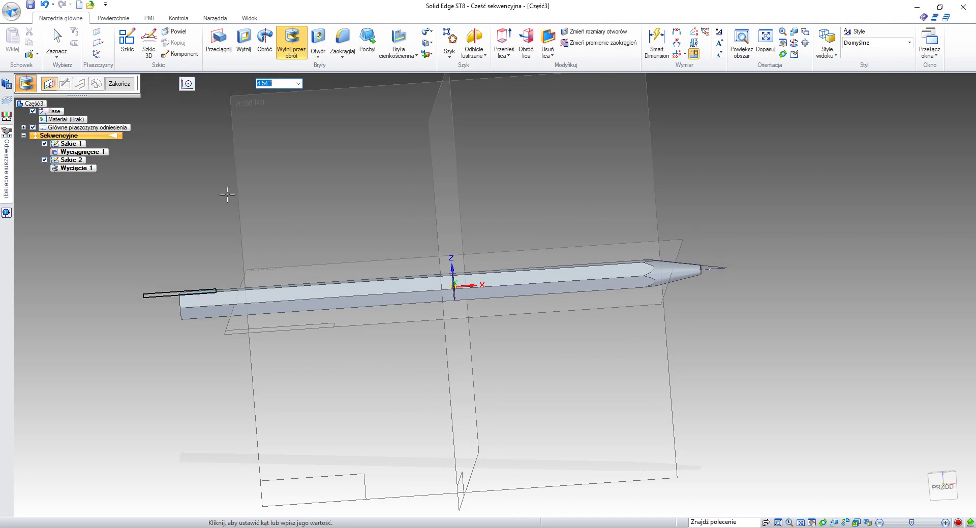
left_click(209, 84)
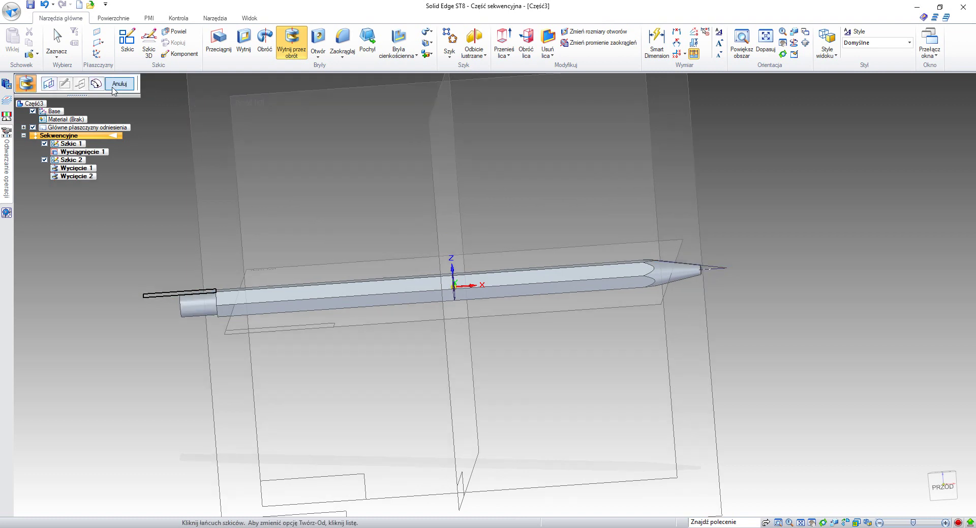
left_click(119, 84)
left_click(115, 85)
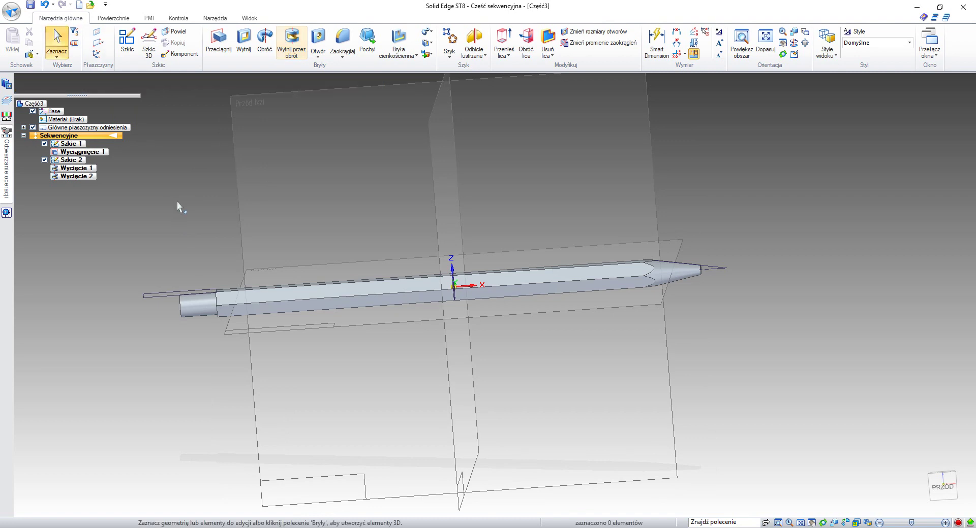
Round the long edges of the hexagonal bar with a 0,25 mm radius and finish the fillet
middle_click_drag(178, 209, 218, 210)
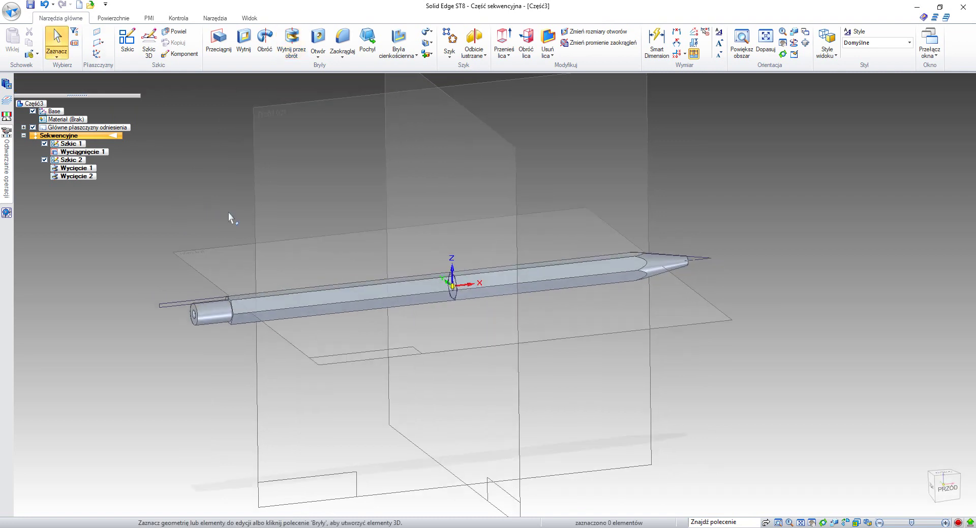
left_click(343, 44)
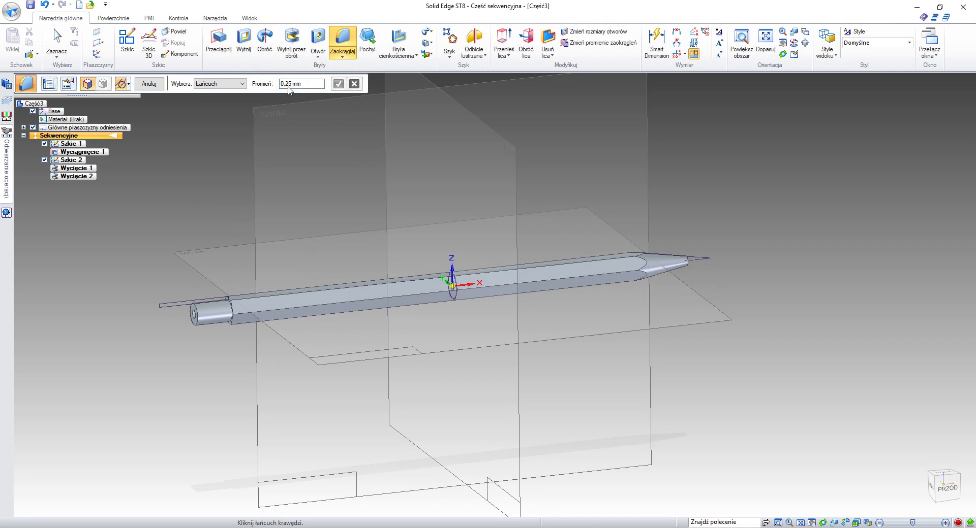
scroll(244, 163, "up", 3)
scroll(230, 204, "up", 3)
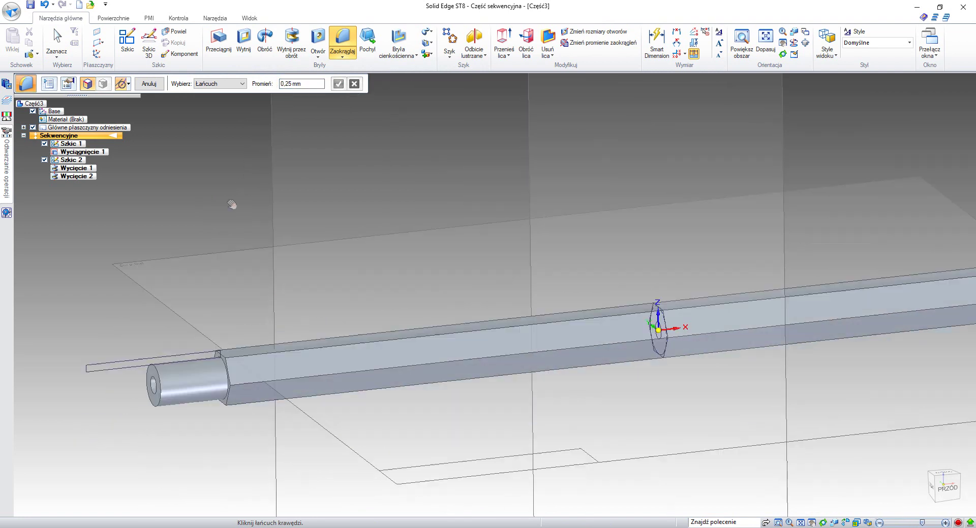
left_click(254, 351)
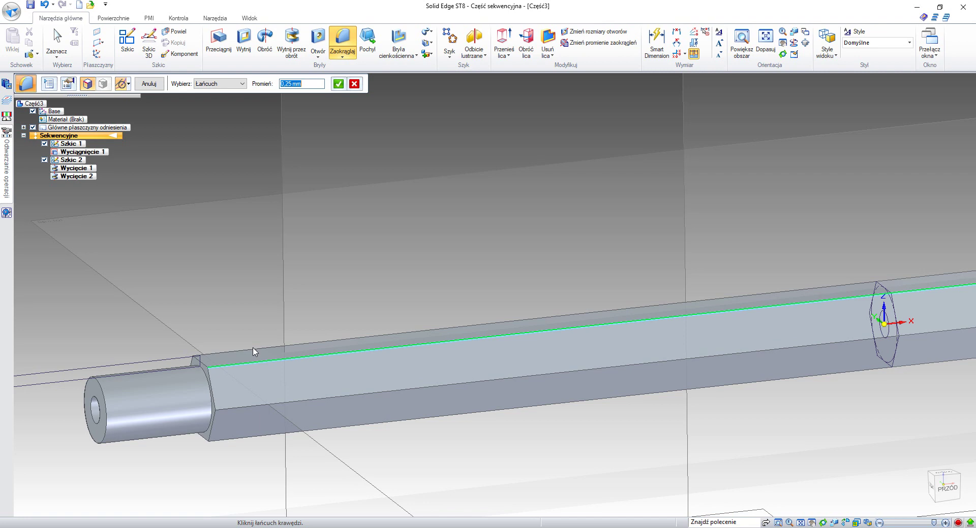
left_click(253, 406)
left_click(237, 439)
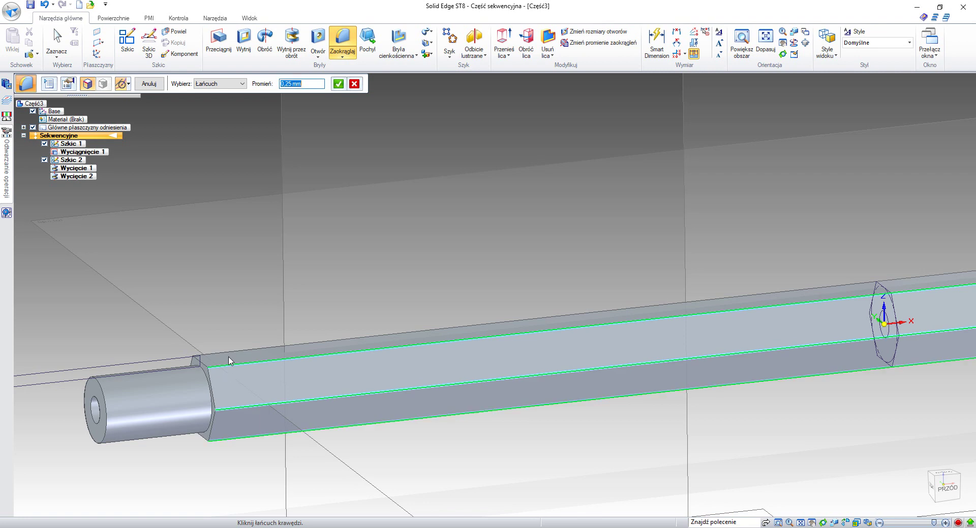
middle_click_drag(278, 365, 169, 289)
left_click(155, 256)
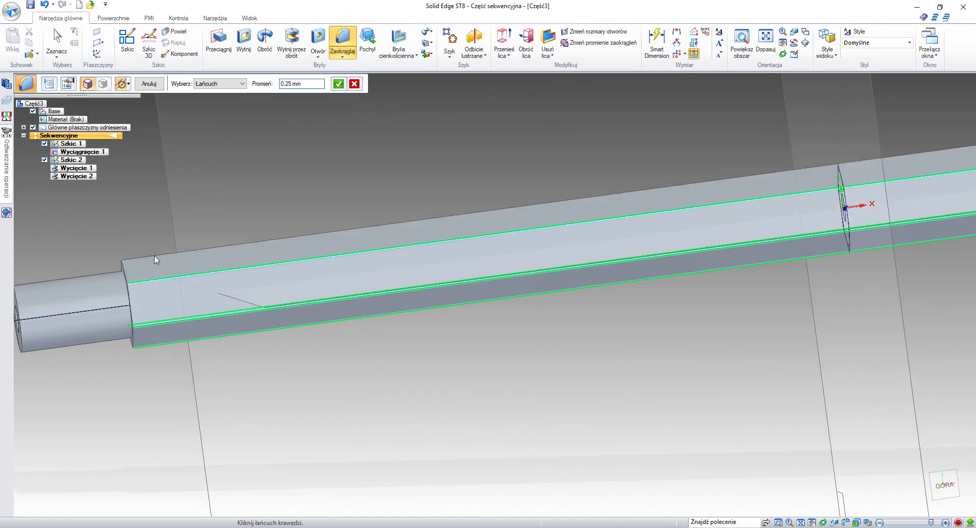
scroll(242, 334, "down", 2)
mouse_move(242, 333)
middle_mouse_down()
mouse_move(283, 276)
mouse_move(283, 163)
mouse_move(283, 215)
mouse_move(317, 356)
mouse_move(318, 311)
mouse_move(235, 344)
middle_mouse_up()
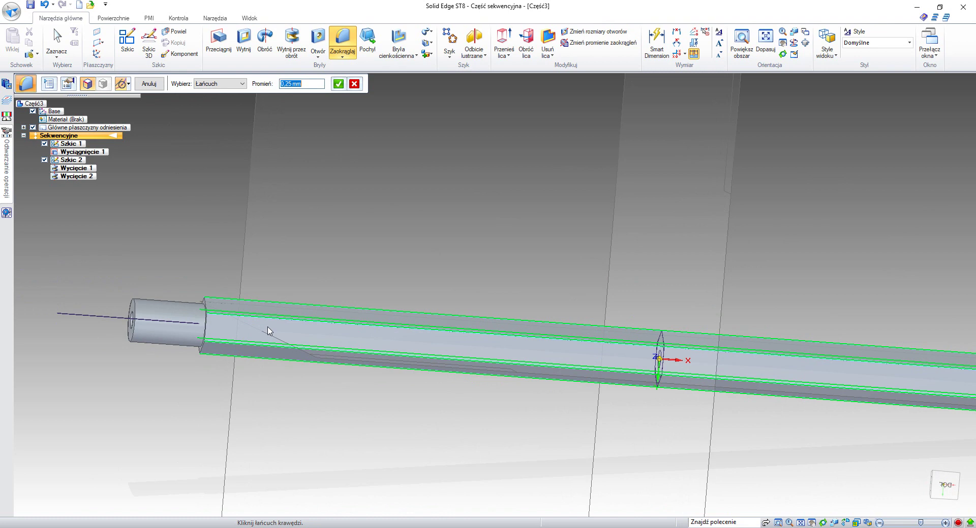
key("ctrl+f")
middle_click_drag(335, 267, 292, 264)
left_click(338, 85)
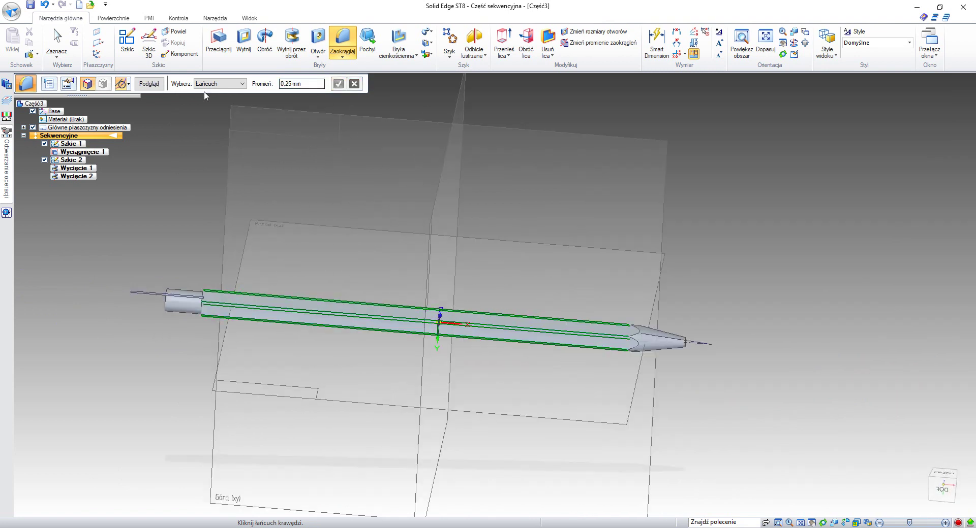
left_click(157, 85)
middle_click_drag(178, 227, 270, 269)
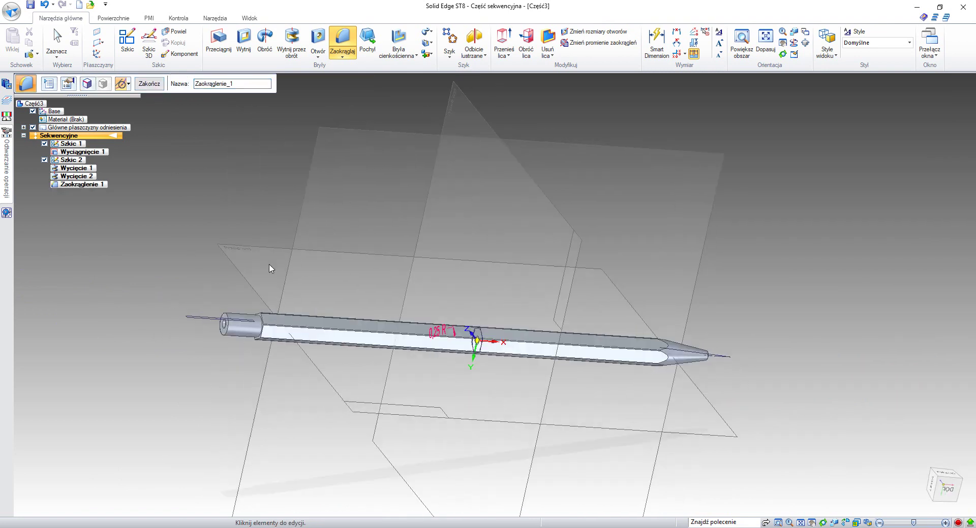
left_click(151, 85)
Chamfer the outer circular edge of the round stub's end face with a 0,25 mm setback
left_click(342, 57)
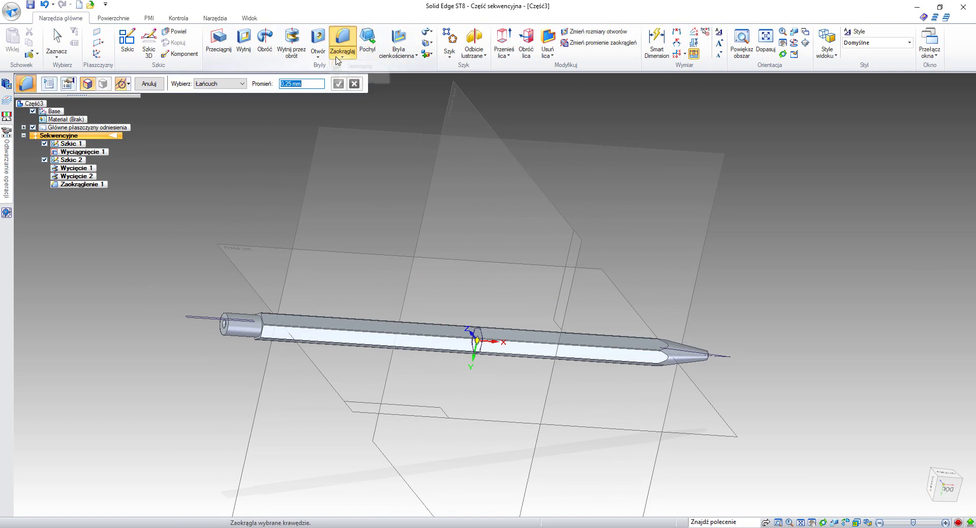
left_click(351, 76)
scroll(222, 344, "up", 3)
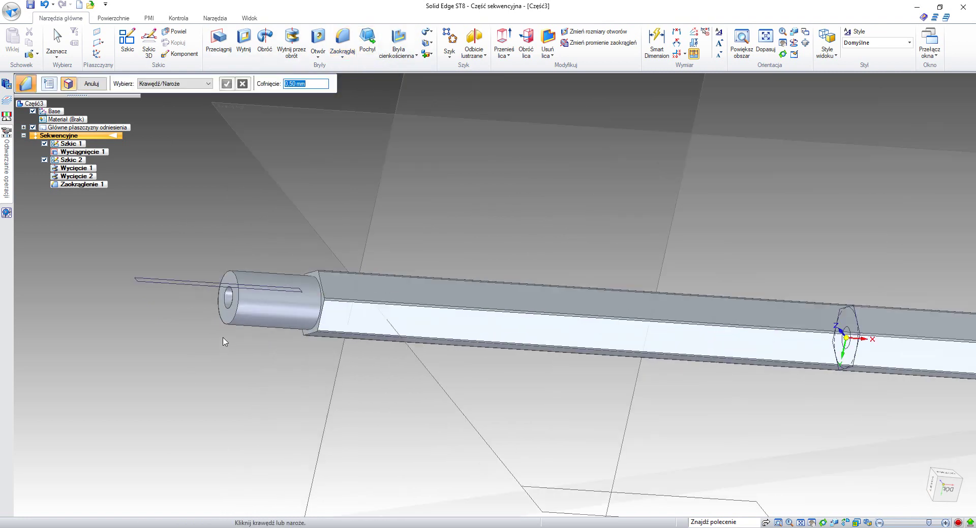
type("0,25")
key("Return")
scroll(285, 257, "up", 2)
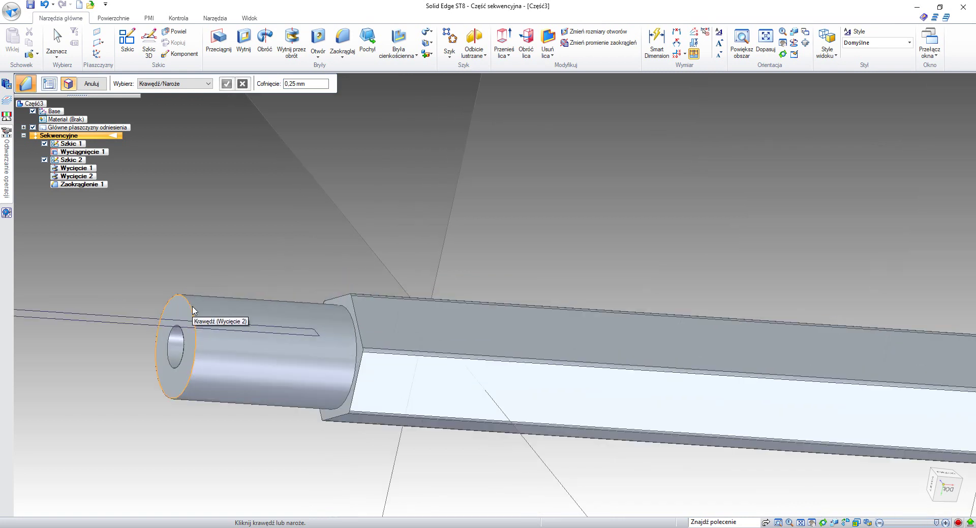
left_click(195, 310)
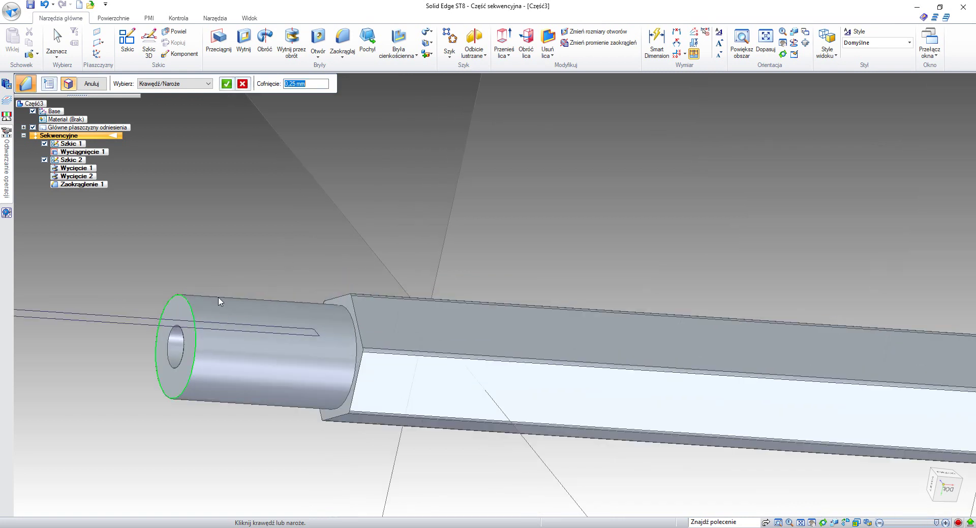
left_click(227, 85)
left_click(92, 84)
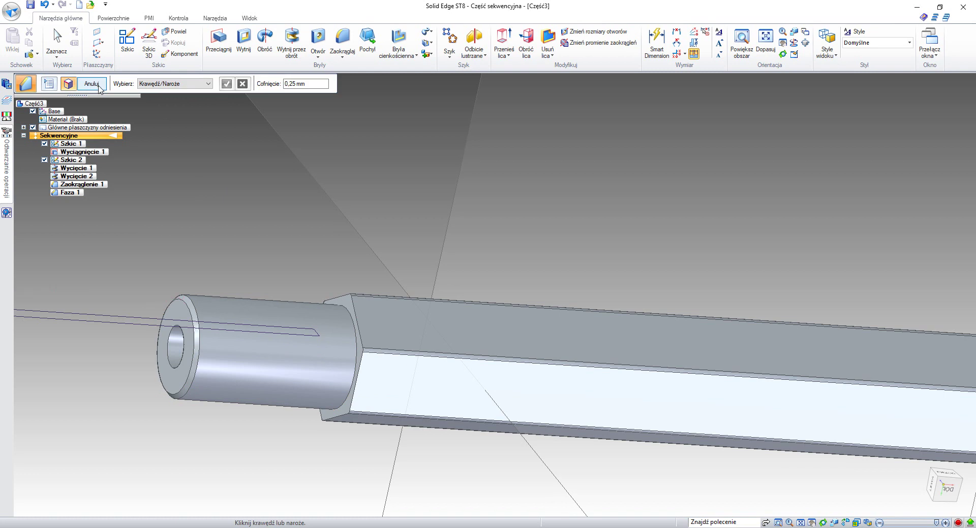
Hide the hexagon profile sketch Szkic 1
scroll(320, 246, "down", 3)
scroll(413, 264, "down", 5)
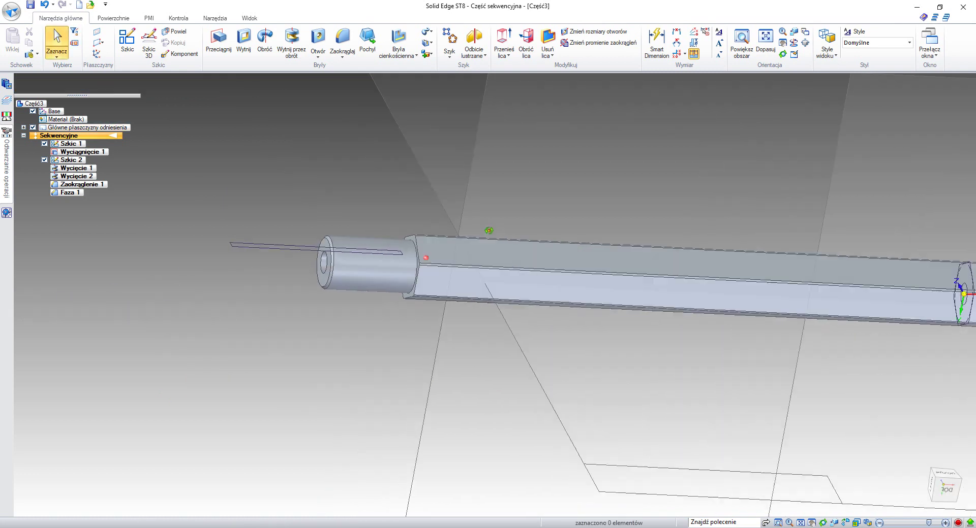
middle_click_drag(382, 280, 229, 244)
left_click(46, 144)
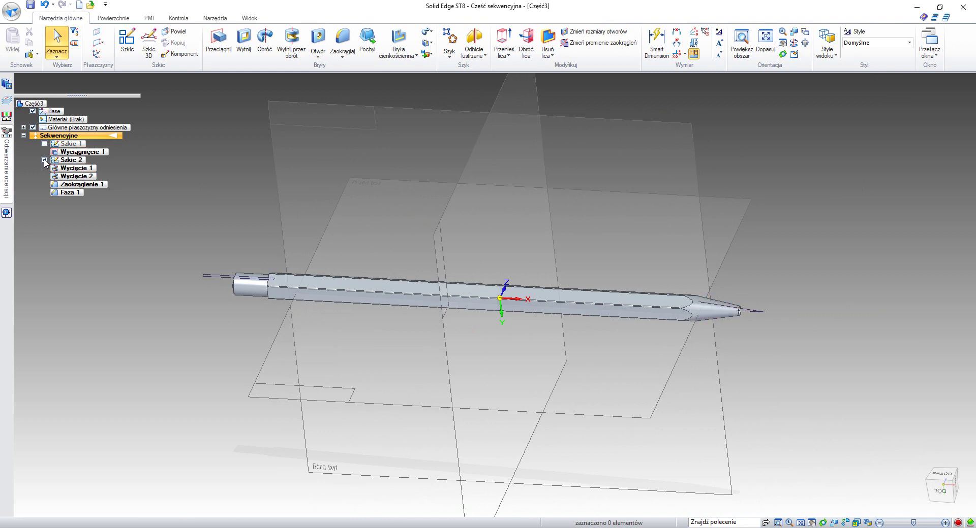
middle_click_drag(213, 199, 239, 157)
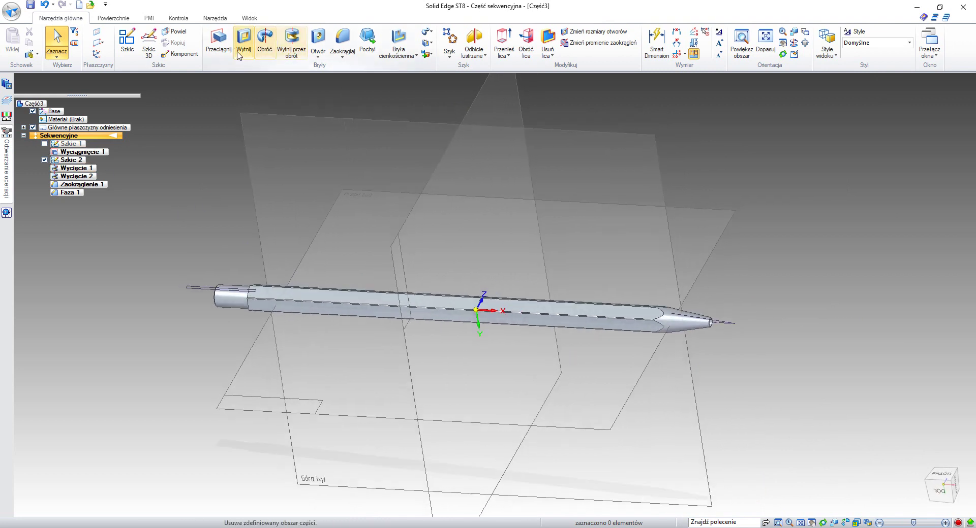
left_click(255, 21)
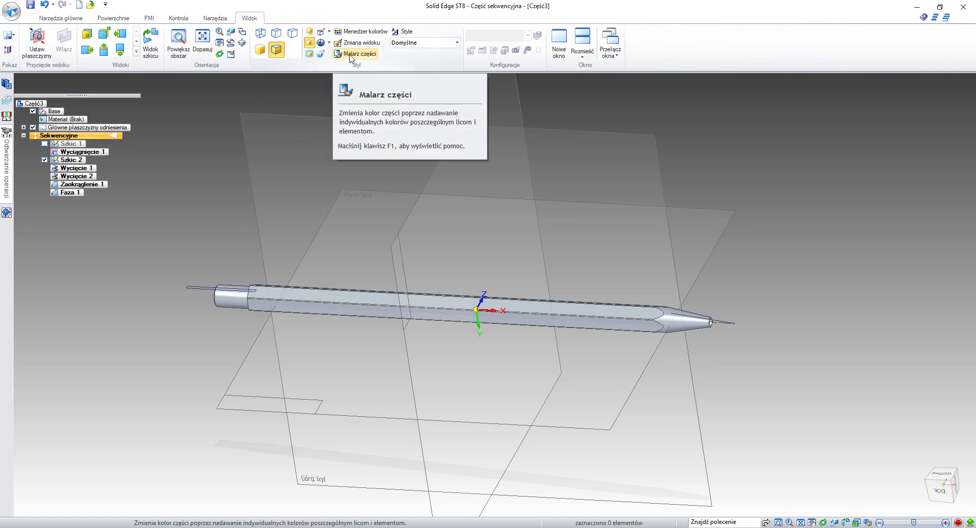
middle_click_drag(196, 183, 259, 181)
left_click(60, 18)
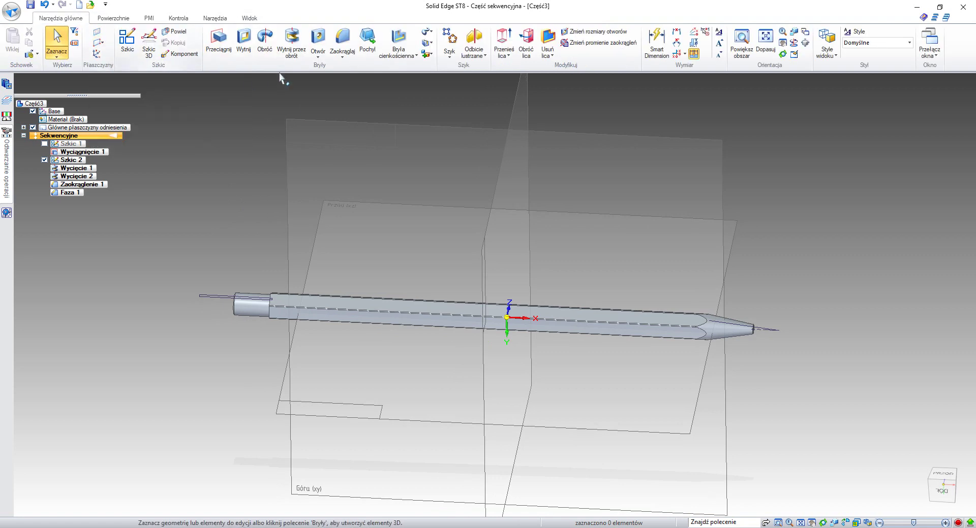
Add a new part body to the model, naming the existing body OLOWEK and the new one RYSIK
left_click(427, 53)
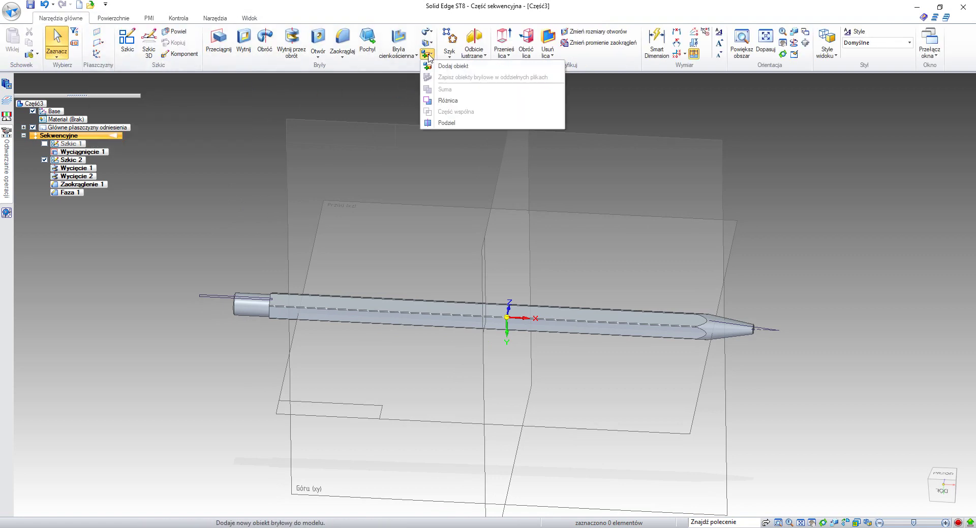
left_click(438, 79)
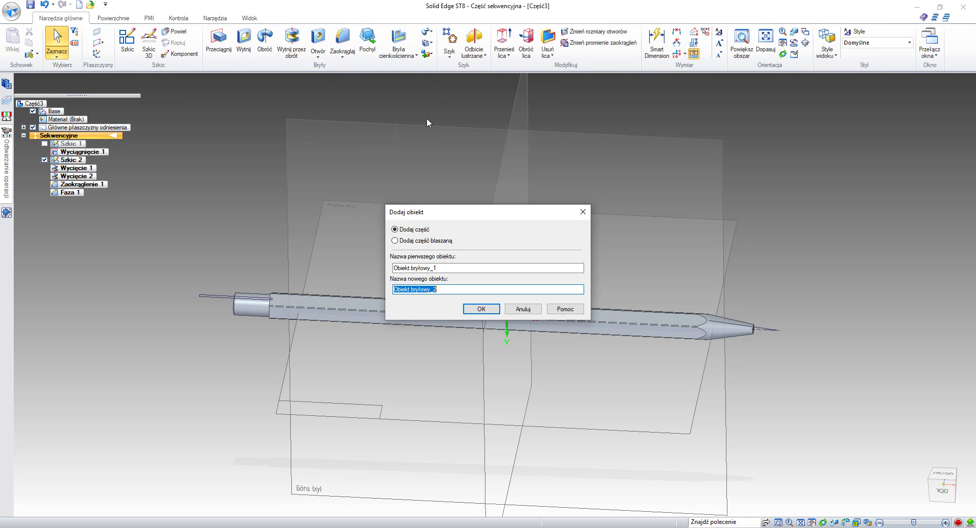
double_click(435, 268)
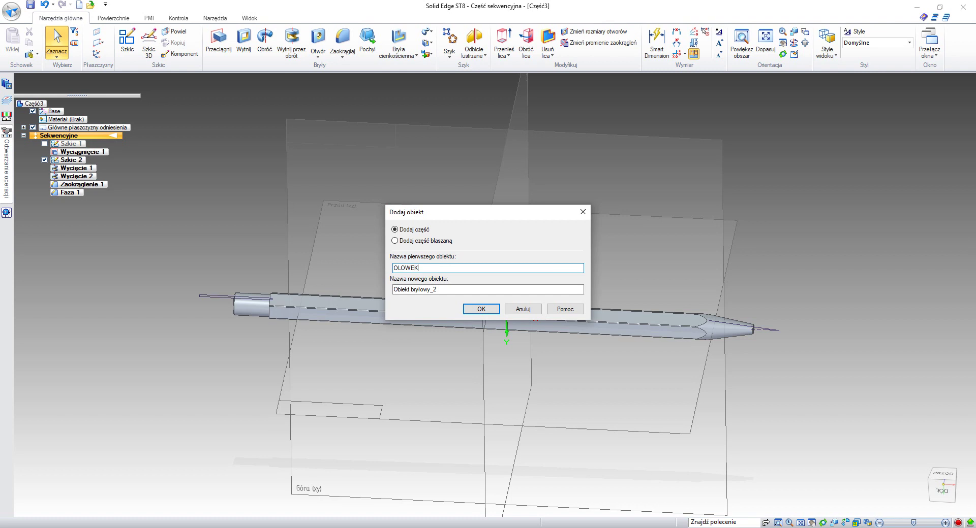
key("Tab")
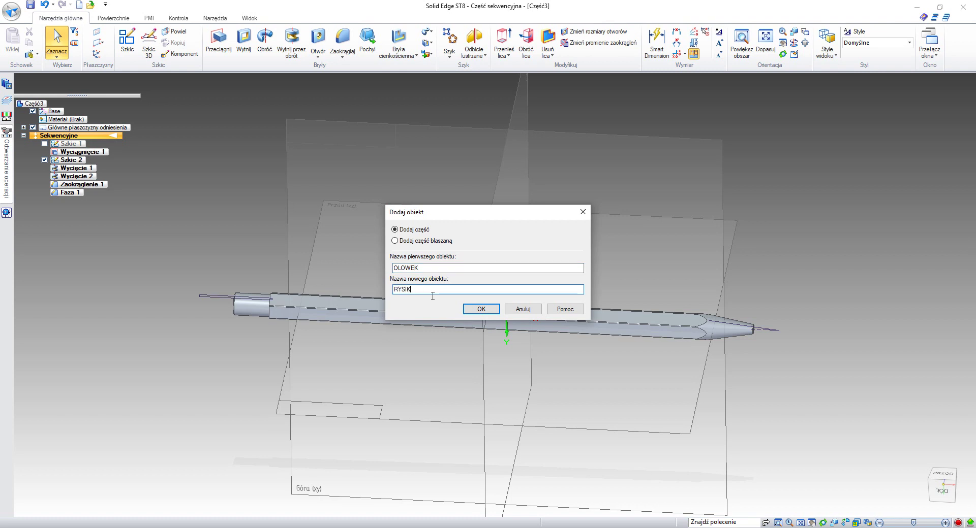
left_click(479, 310)
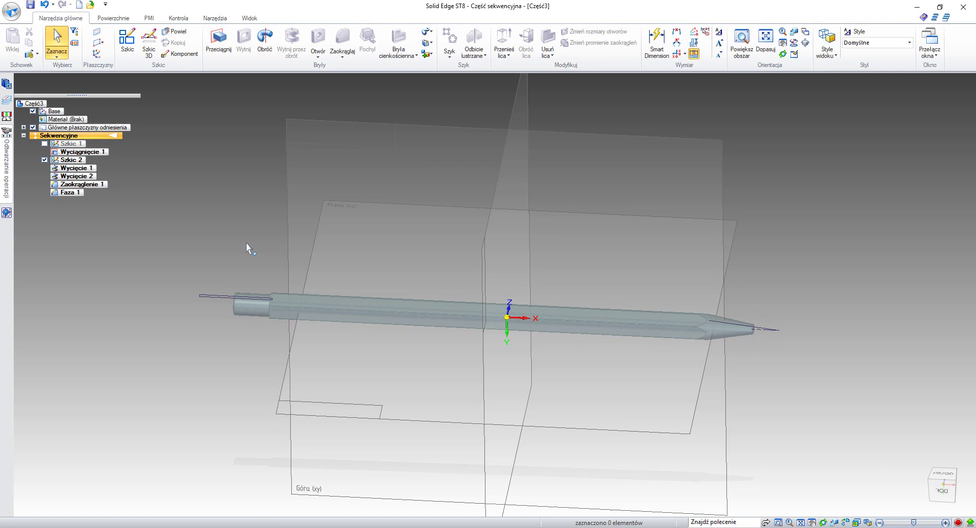
Extrude the small central circle of Szkic 1 symmetrically to 150 mm as the lead body and finish the extrusion
left_click(212, 47)
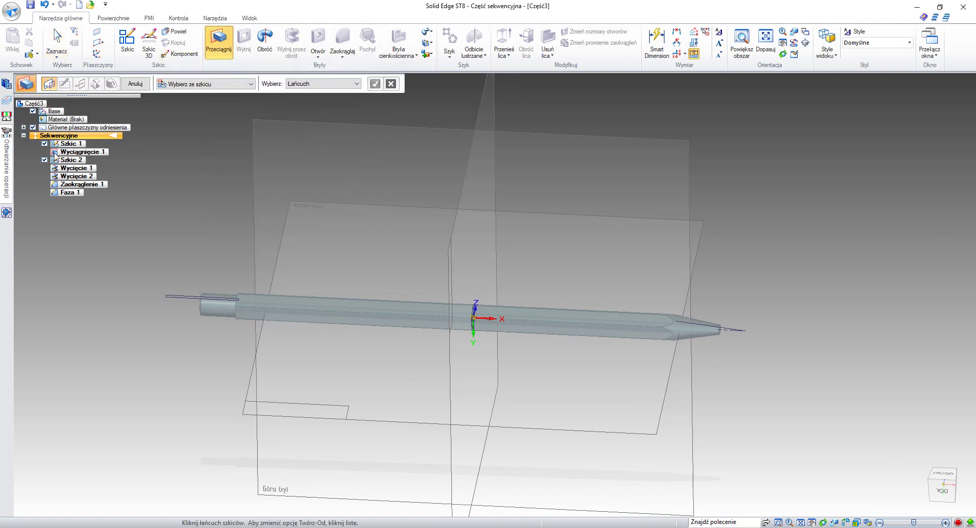
scroll(475, 330, "up", 6)
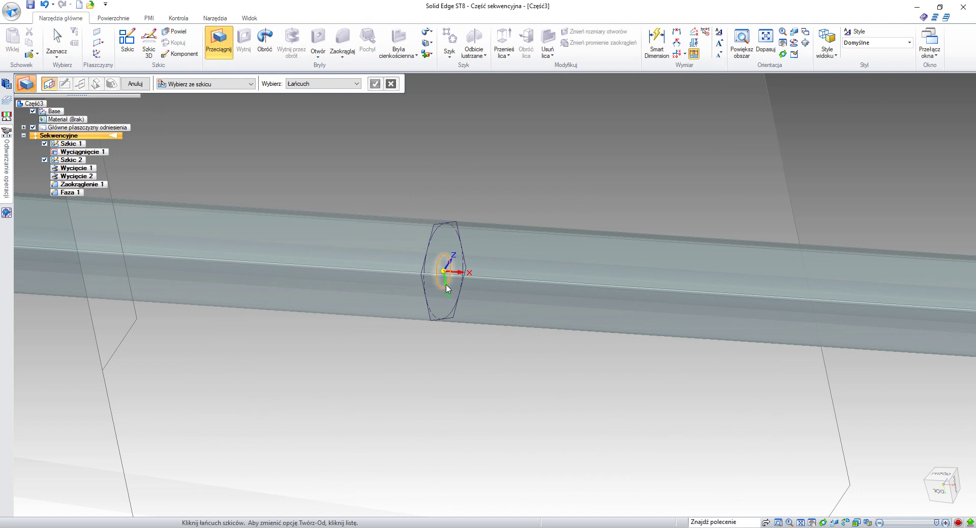
left_click(446, 286)
left_click(375, 85)
scroll(475, 223, "down", 5)
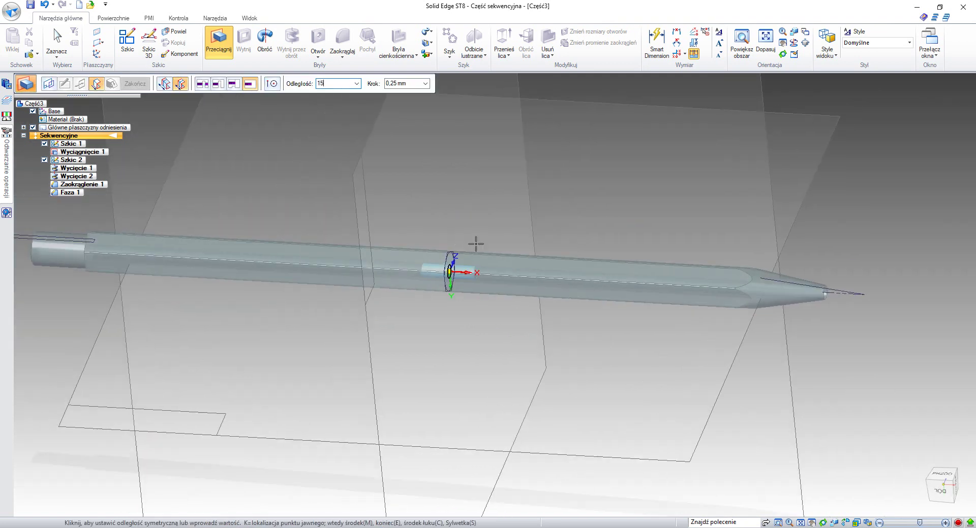
key("Return")
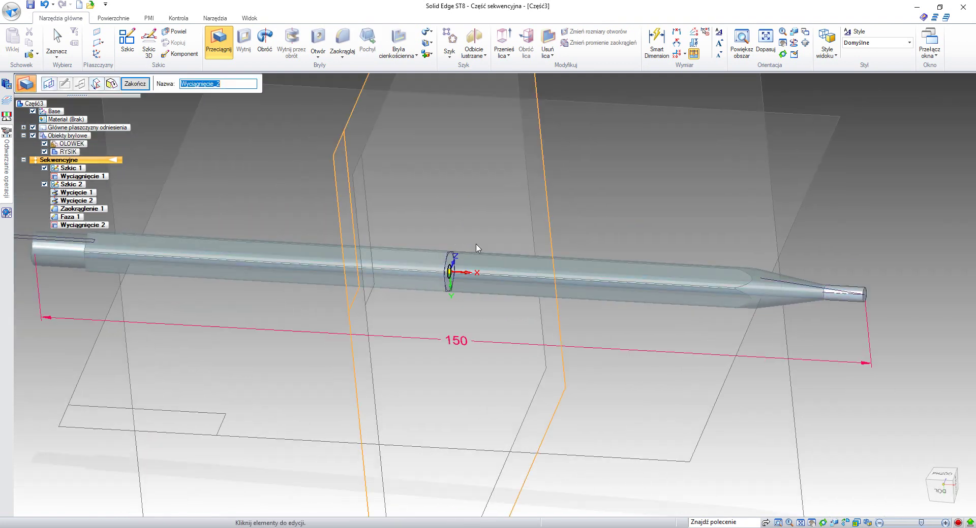
middle_click_drag(482, 245, 386, 259)
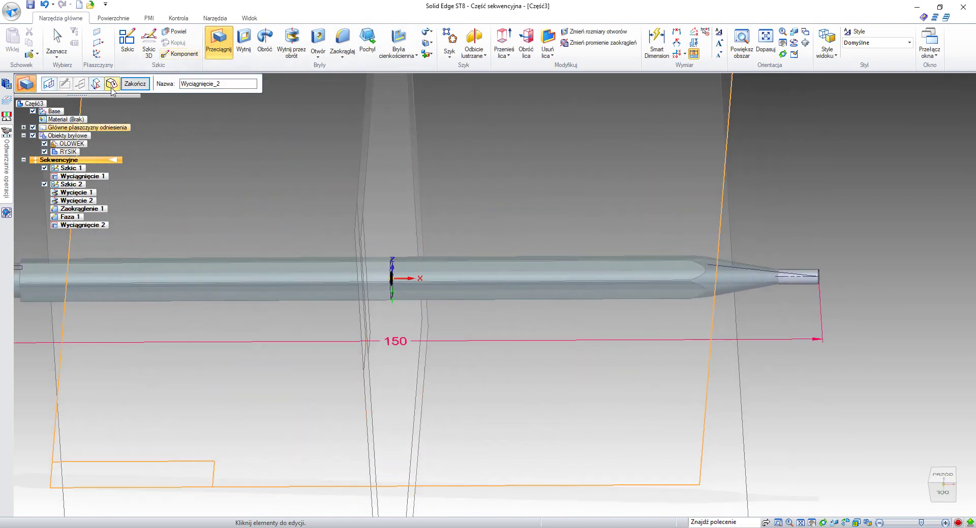
left_click(137, 86)
left_click(136, 84)
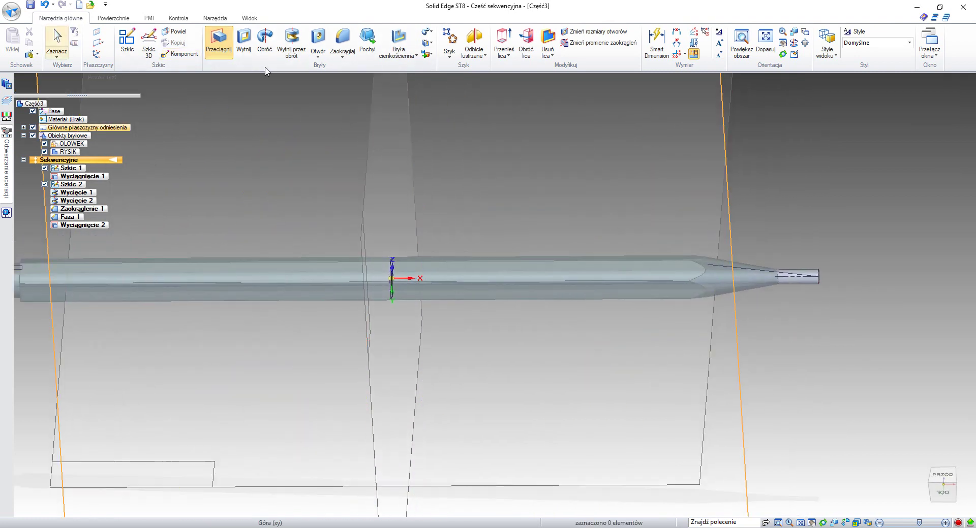
Cut the lead's protruding end to a point with a full-revolution revolved cut, using the sloped tip line of Szkic 2
left_click(291, 43)
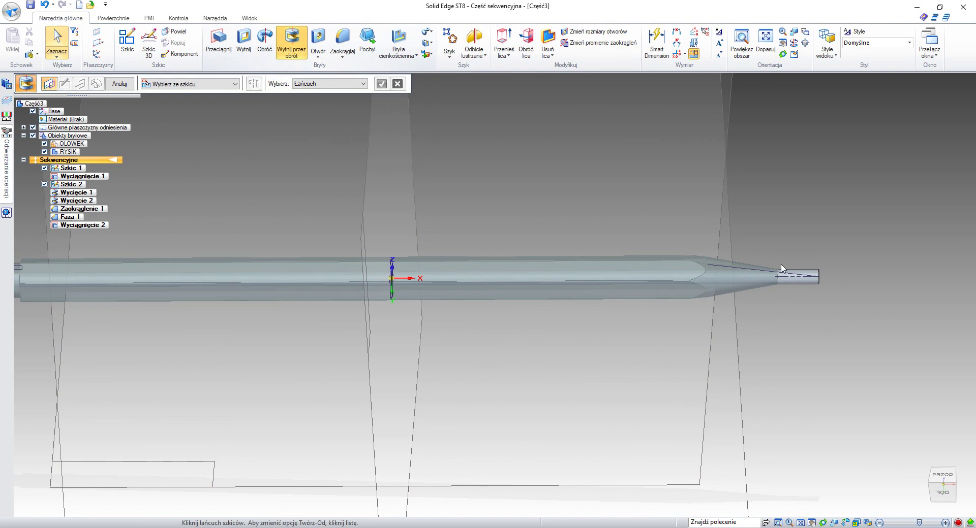
left_click(769, 272)
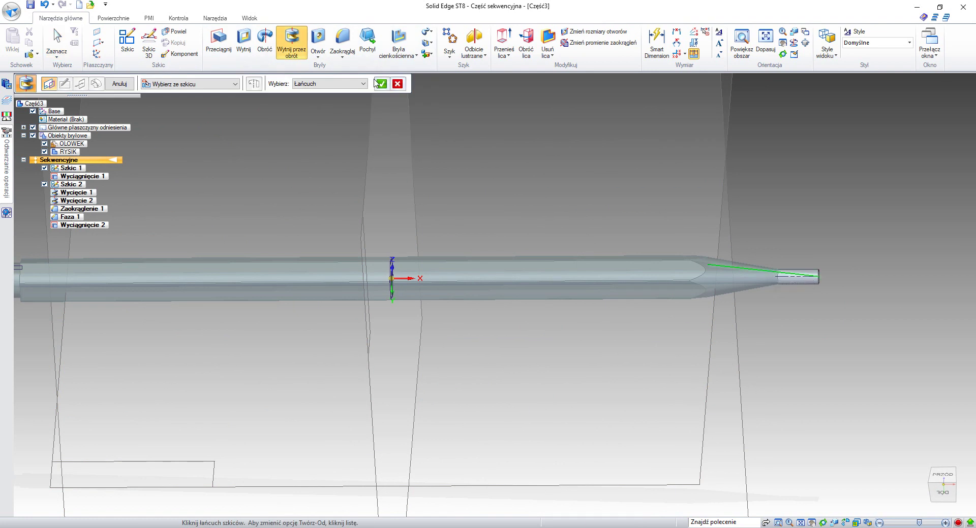
left_click(380, 84)
left_click(781, 279)
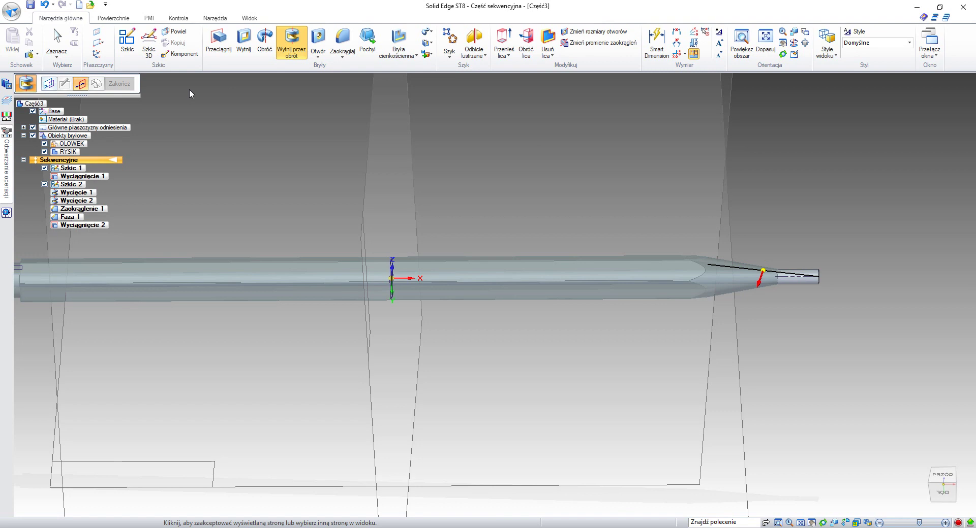
left_click(766, 209)
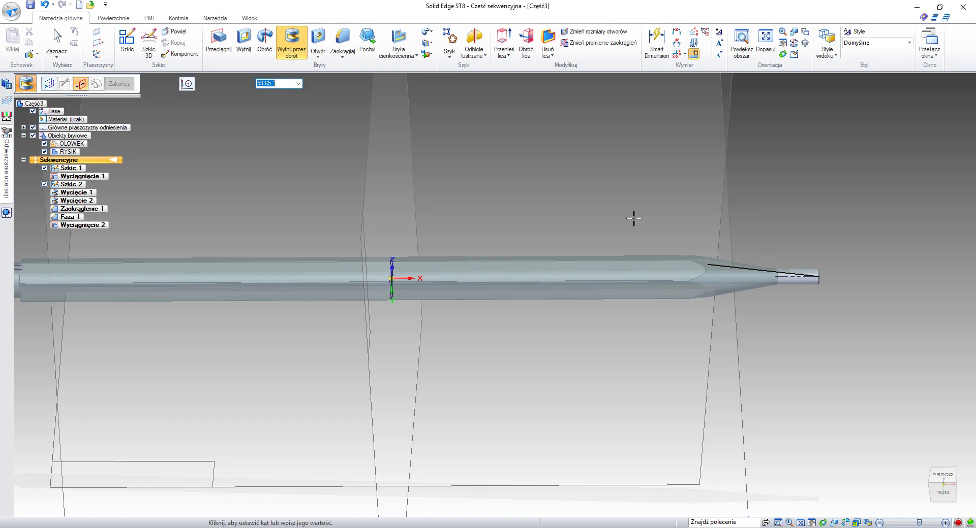
left_click(209, 84)
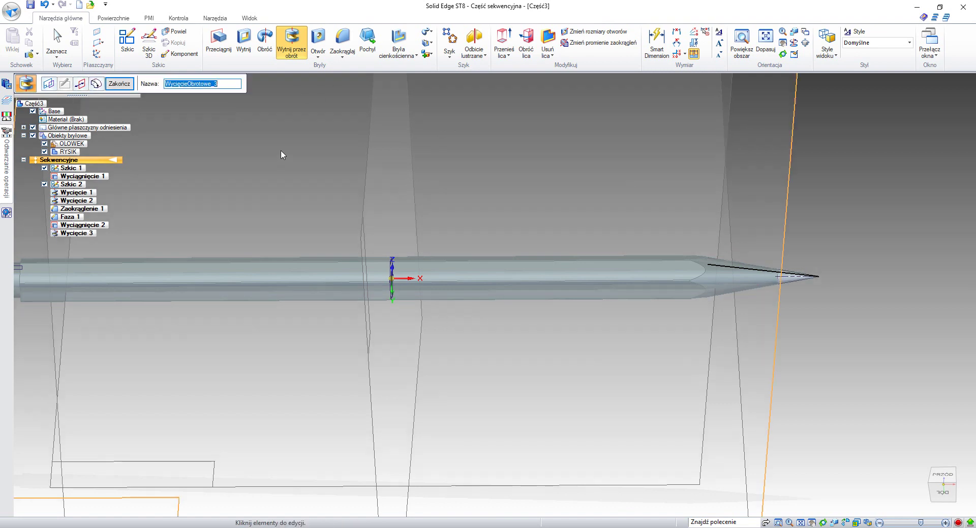
left_click(119, 83)
Start a new sketch on the front reference plane running along the pencil's length
mouse_move(315, 152)
middle_mouse_down()
mouse_move(364, 151)
mouse_move(374, 157)
mouse_move(361, 175)
mouse_move(386, 152)
middle_mouse_up()
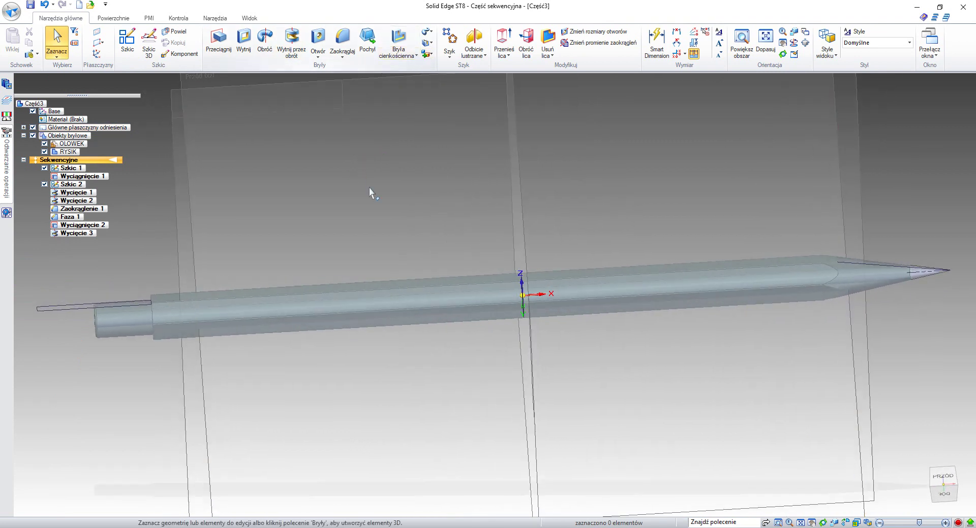
middle_click_drag(369, 187, 372, 234)
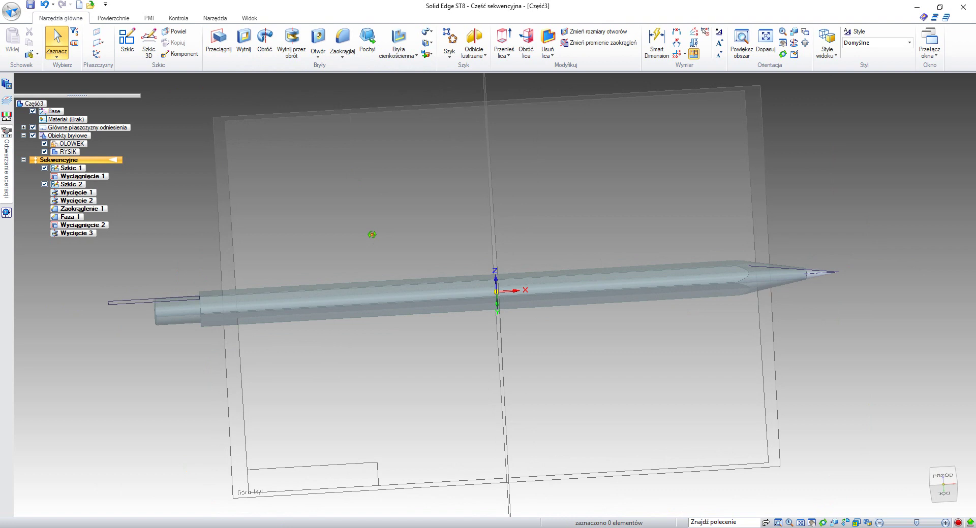
left_click(127, 42)
mouse_move(175, 206)
middle_mouse_down()
mouse_move(189, 176)
mouse_move(235, 222)
mouse_move(228, 344)
middle_mouse_up()
left_click(301, 142)
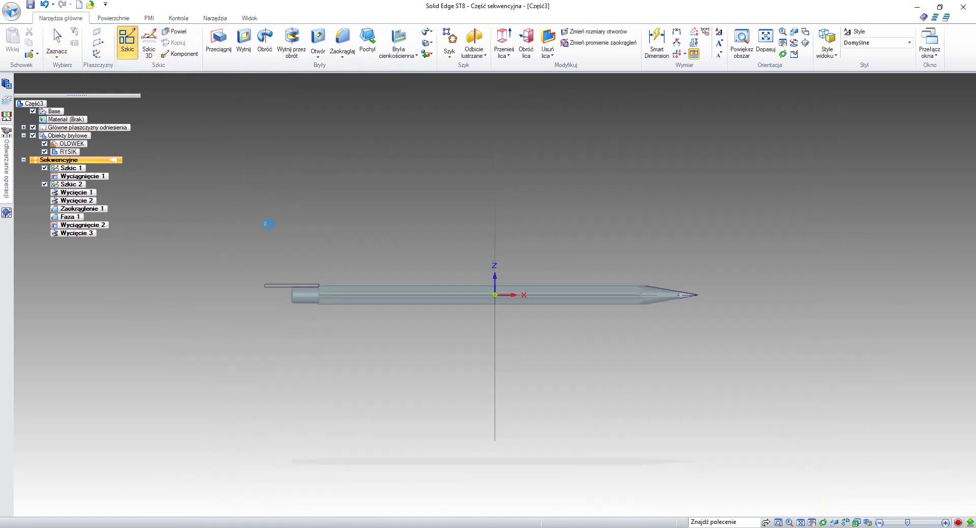
scroll(302, 268, "up", 5)
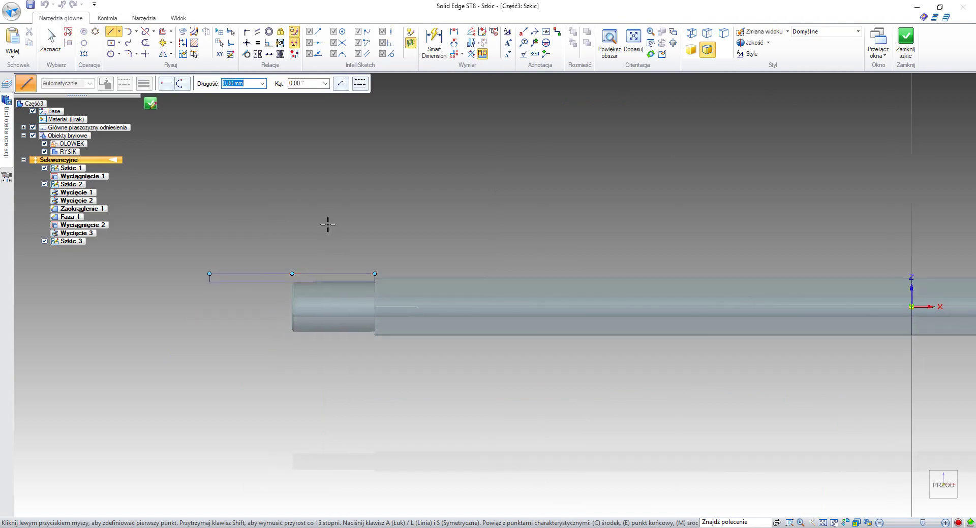
scroll(327, 225, "up", 3)
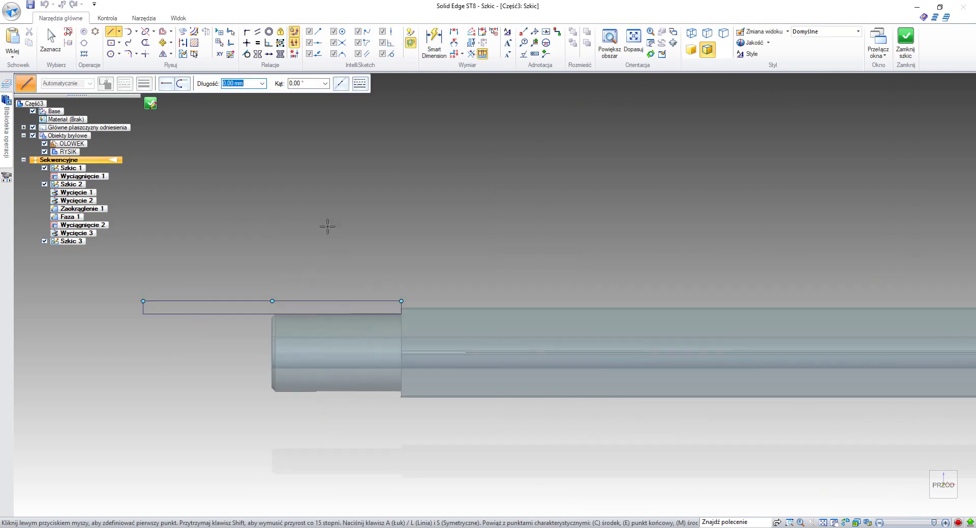
left_click(111, 42)
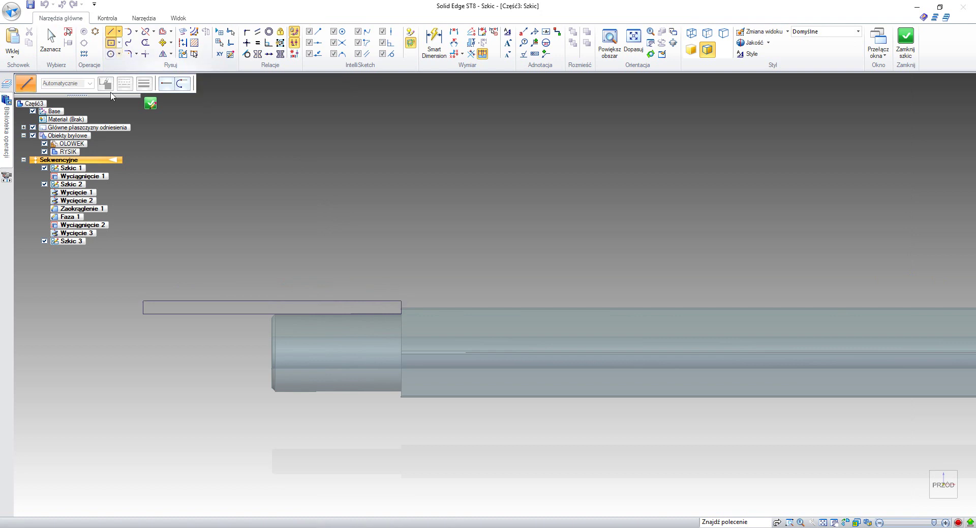
scroll(365, 298, "up", 4)
scroll(427, 333, "up", 7)
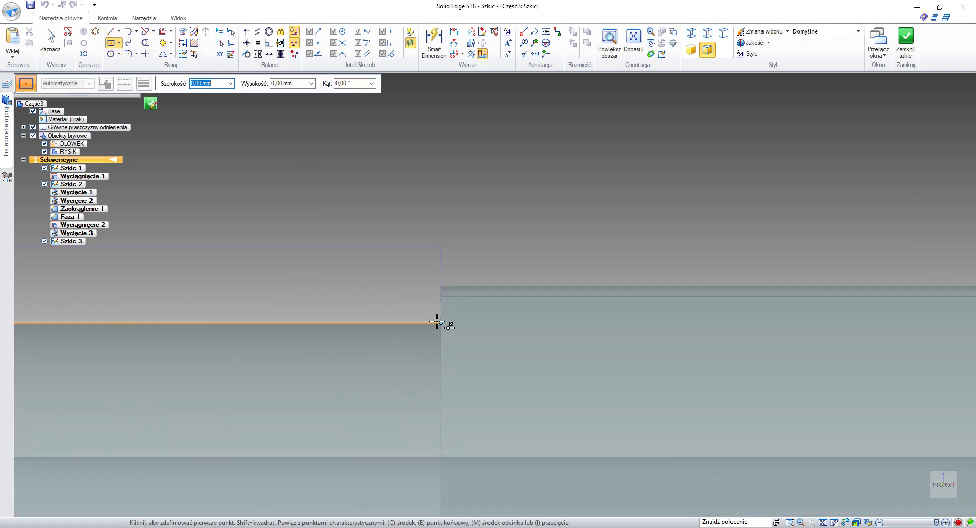
left_click_drag(441, 323, 442, 323)
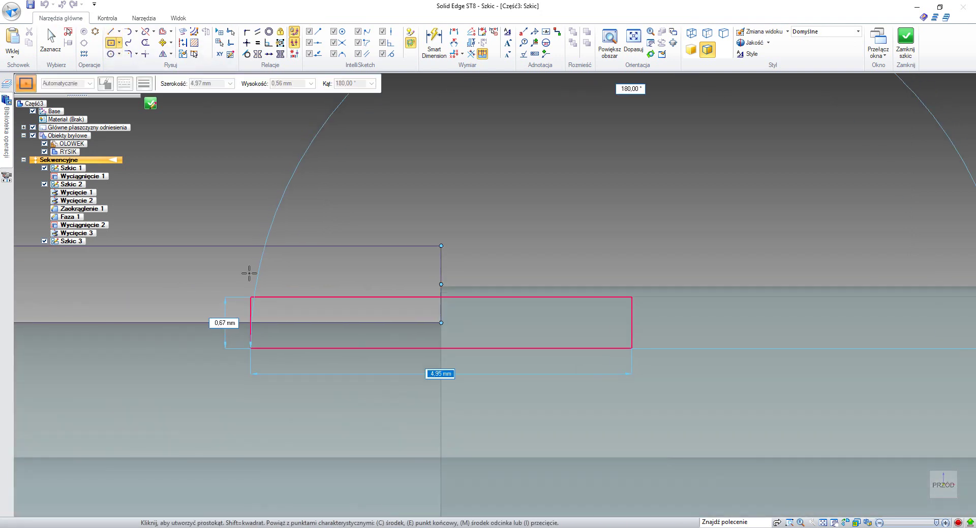
left_click(110, 37)
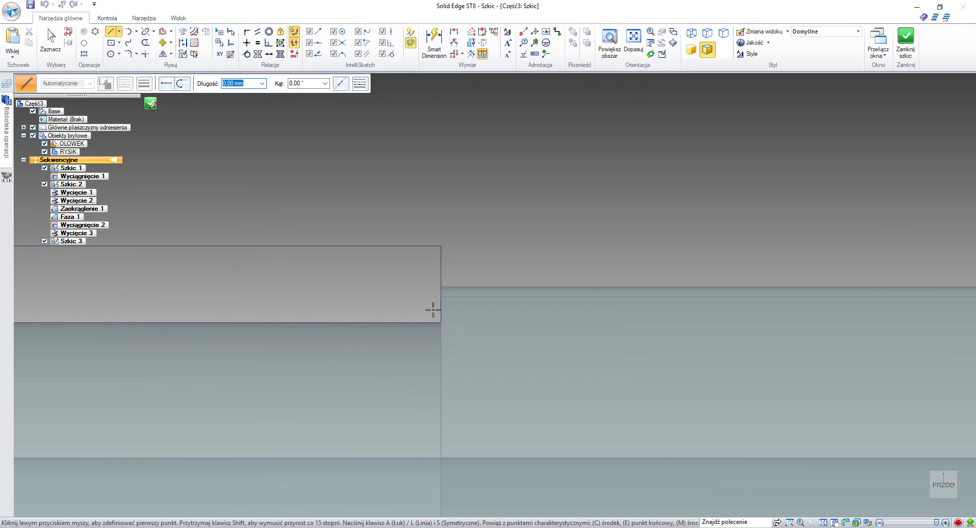
left_click(441, 323)
middle_click_drag(316, 307, 562, 231, "shift")
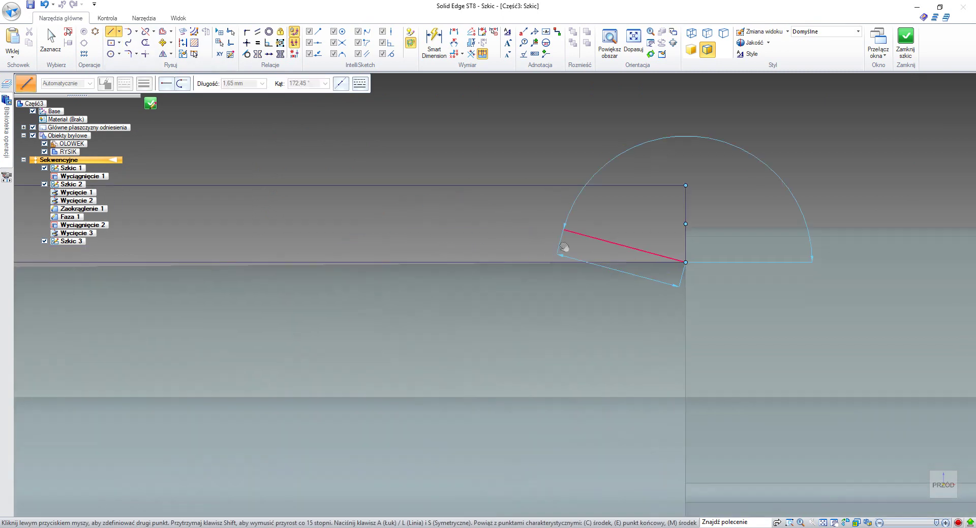
scroll(513, 244, "down", 3)
middle_click_drag(422, 235, 531, 256, "shift")
middle_click_drag(162, 253, 331, 270, "shift")
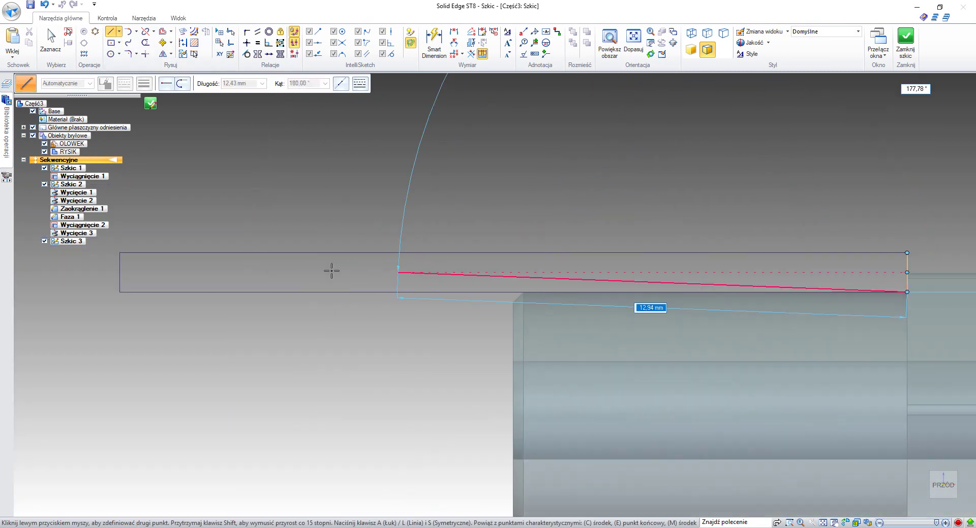
left_click(119, 292)
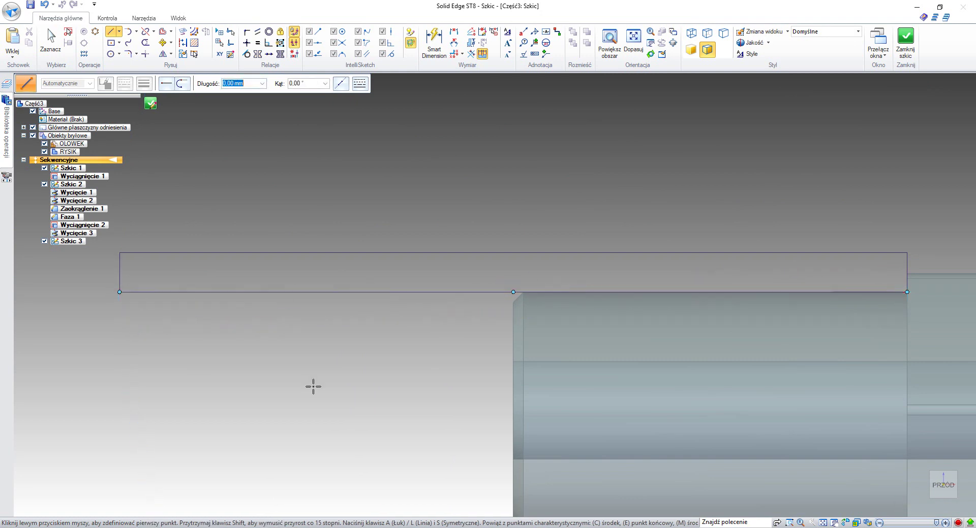
Draw a 20 mm line along the pencil's axis, from the centre of the stub's shoulder outward past the stub's end face
scroll(314, 387, "down", 1)
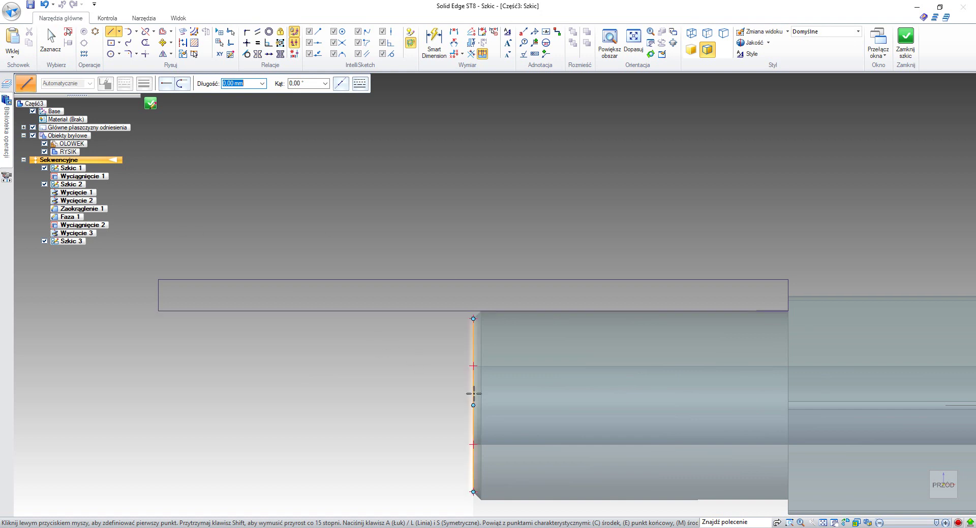
scroll(786, 405, "up", 1)
left_click(792, 404)
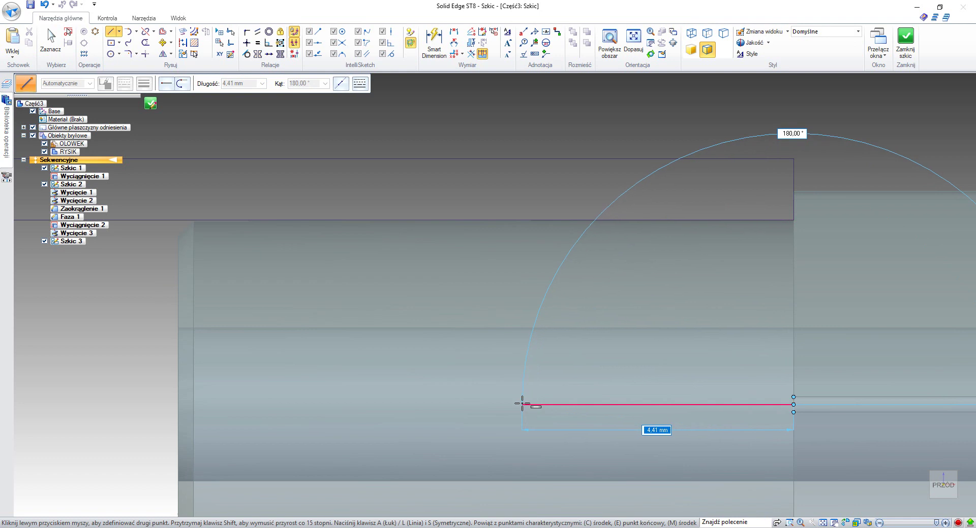
type("20")
key("Return")
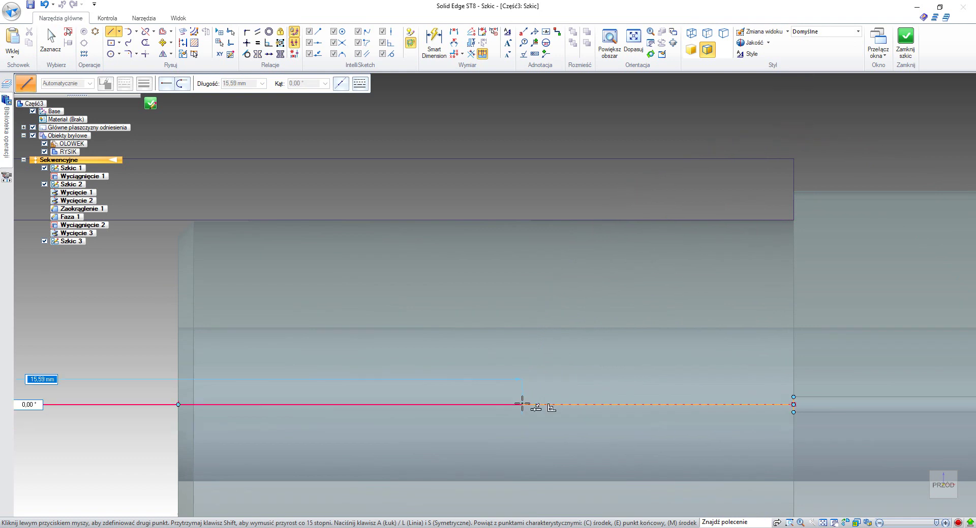
Draw a 3,75 mm perpendicular line up from the axis line's outer end and close the rectangle back to the stub's shoulder
scroll(521, 405, "down", 1)
scroll(522, 404, "down", 2)
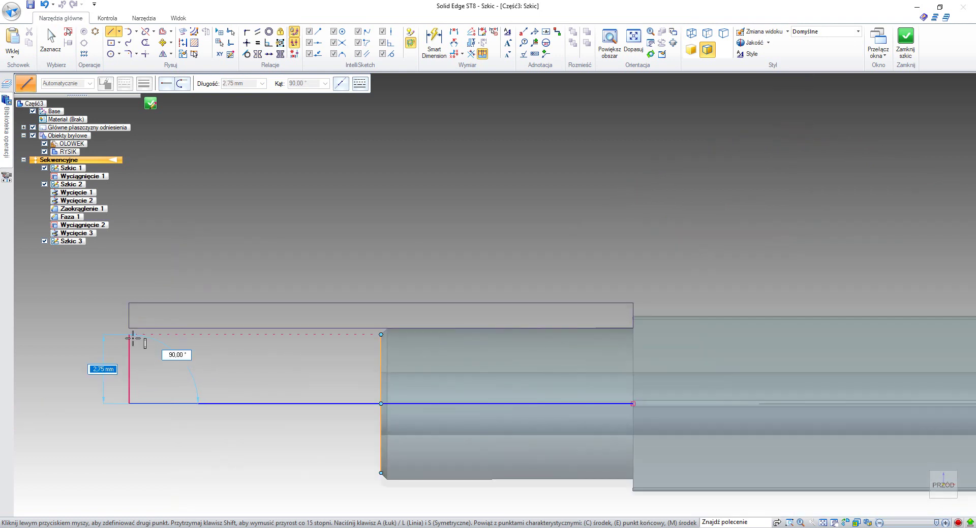
type("3")
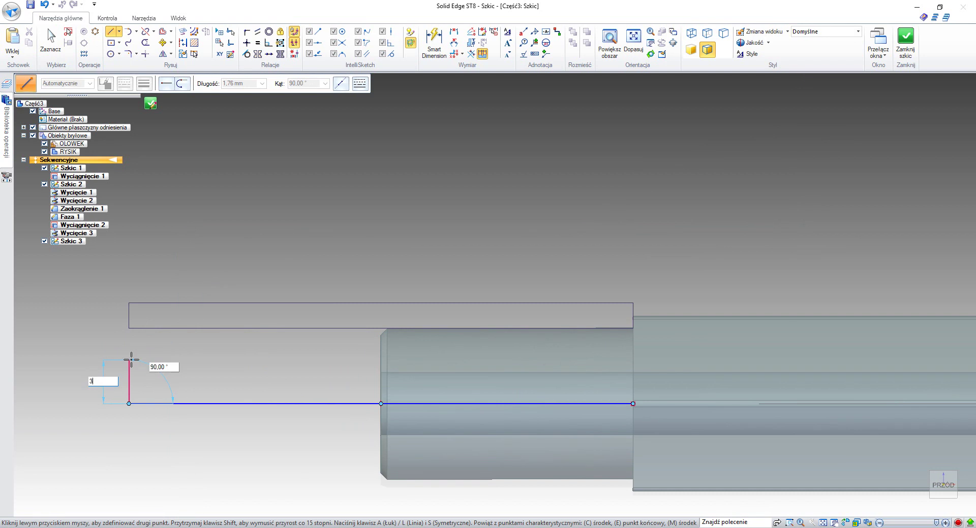
type(",7")
key("Tab")
key("Return")
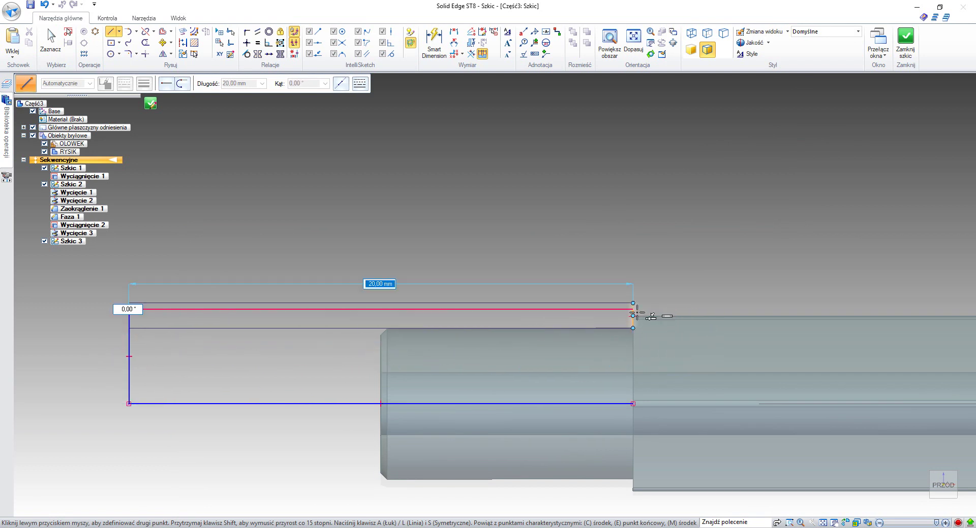
scroll(637, 311, "up", 3)
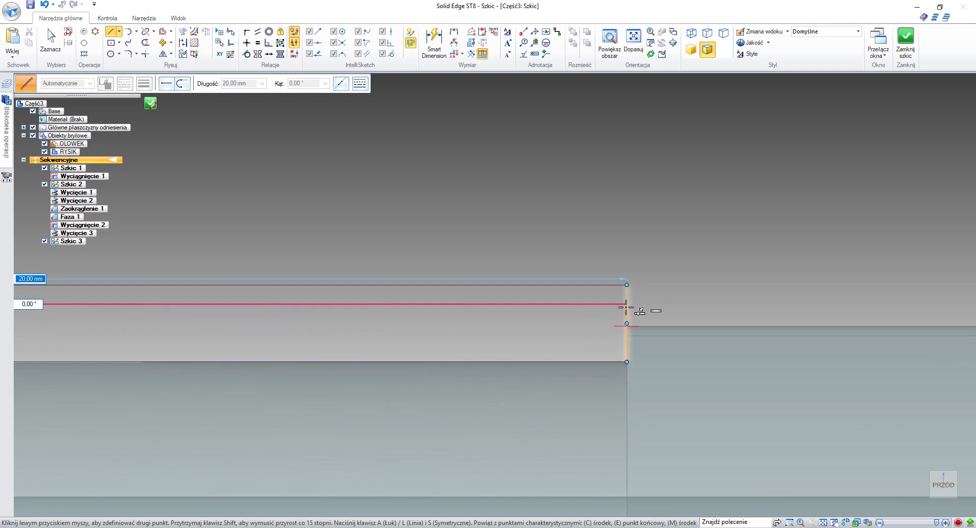
left_click(626, 307)
scroll(626, 307, "down", 3)
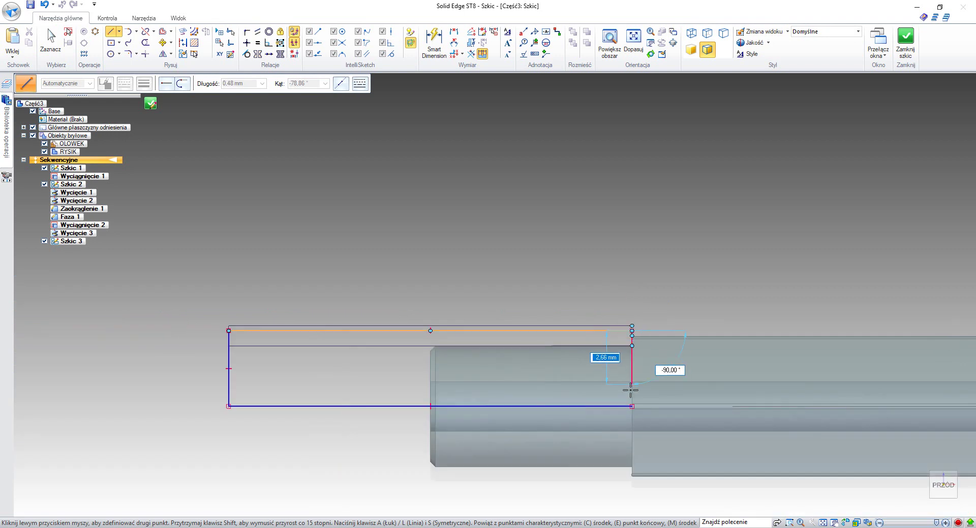
left_click(632, 406)
Dimension the height and length of the new rectangle around the stub
left_click(433, 45)
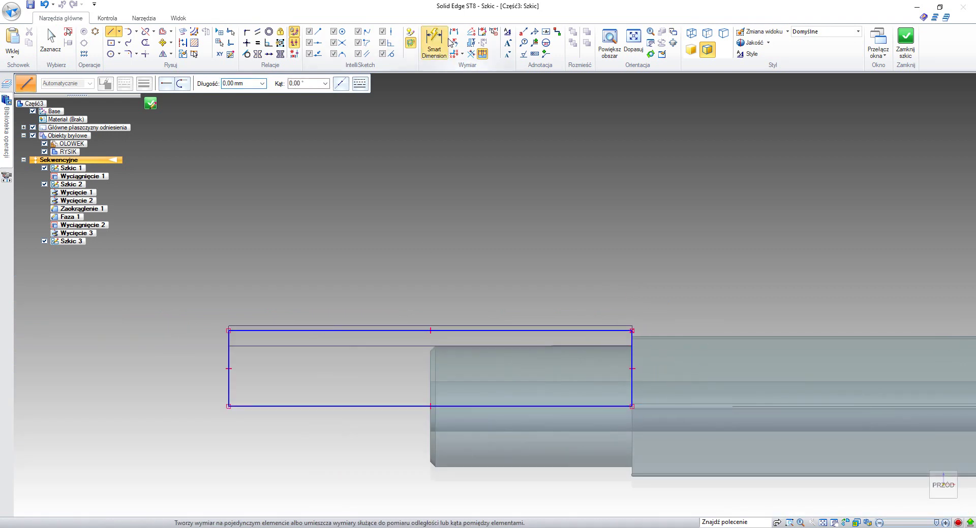
left_click(227, 359)
left_click(176, 355)
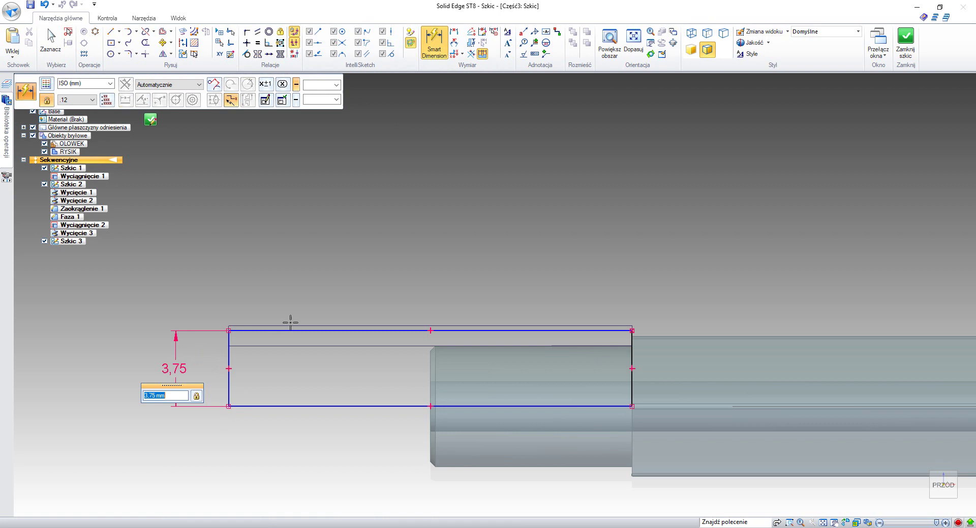
left_click(285, 330)
left_click(297, 290)
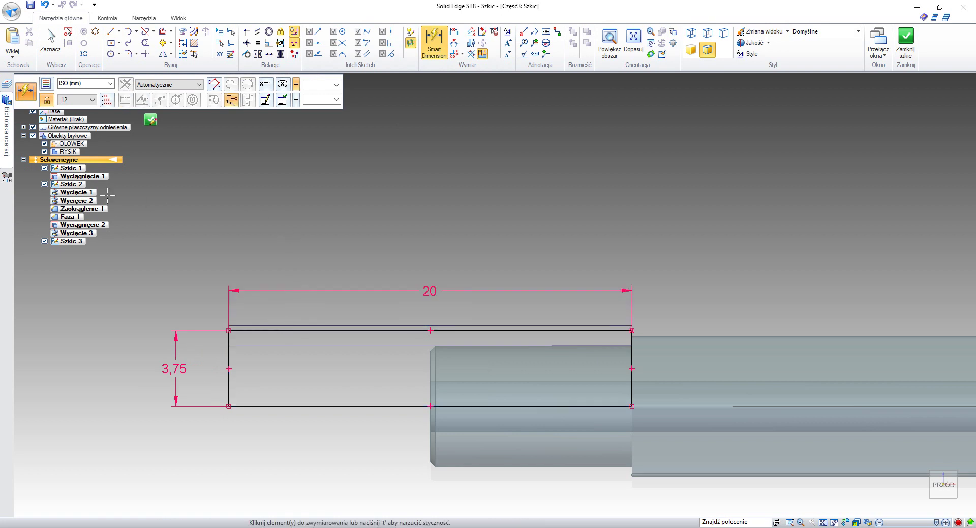
Hide Szkic 1 and Szkic 2, and finish the rectangle sketch around the stub
left_click(45, 169)
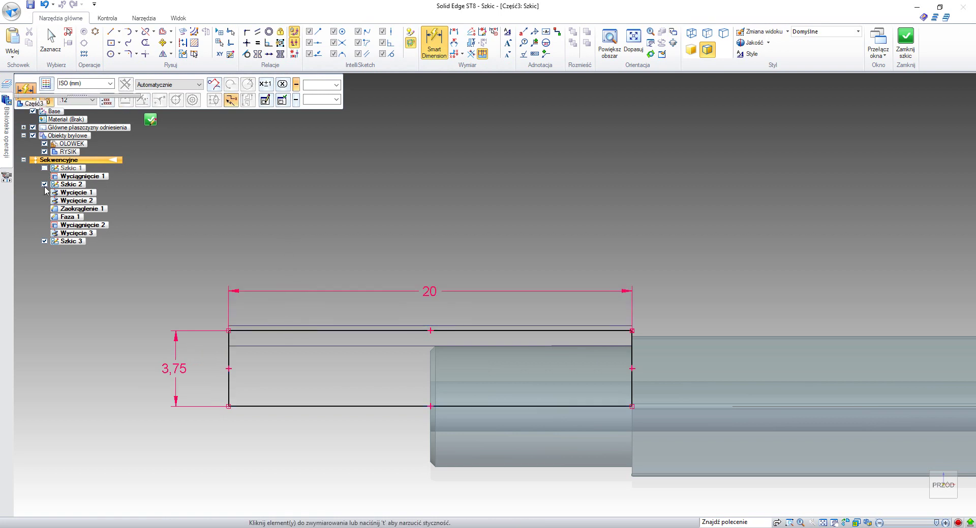
left_click(45, 185)
scroll(323, 249, "down", 1)
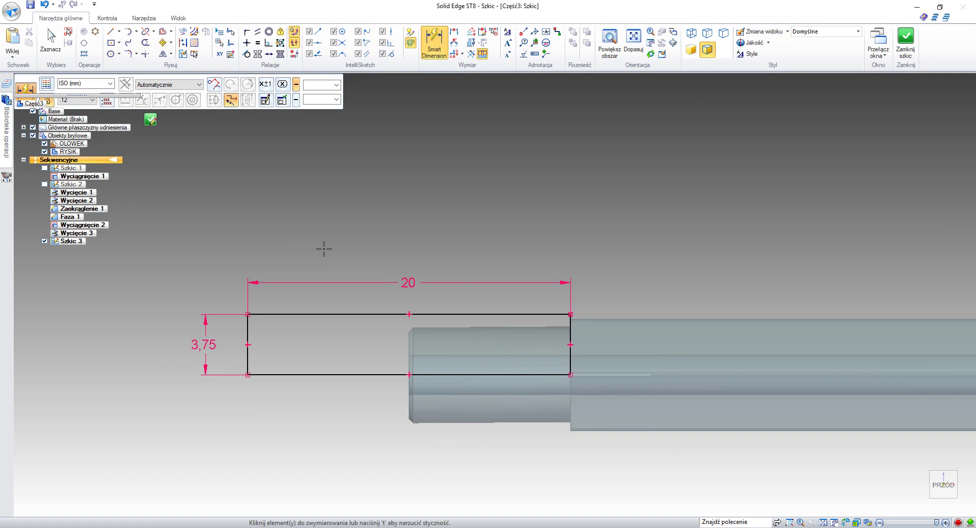
middle_click_drag(460, 250, 451, 226)
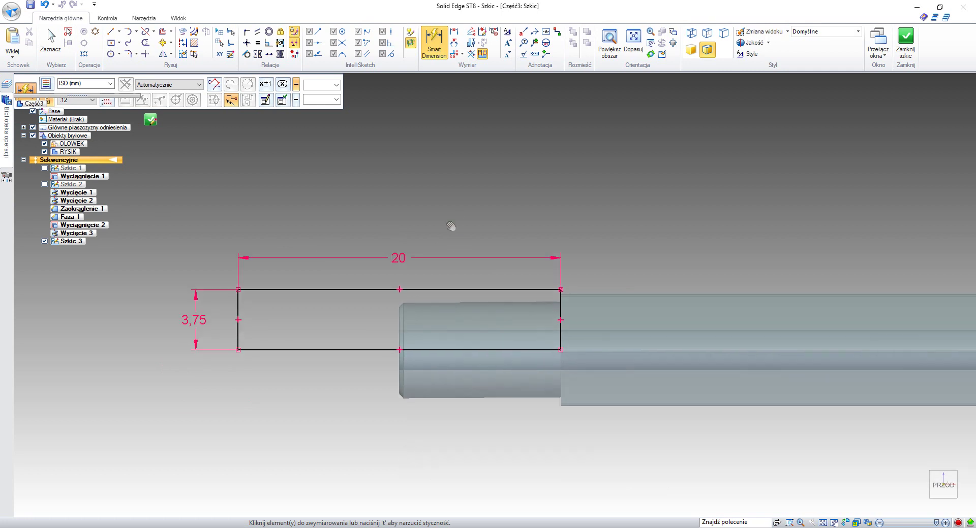
left_click(904, 41)
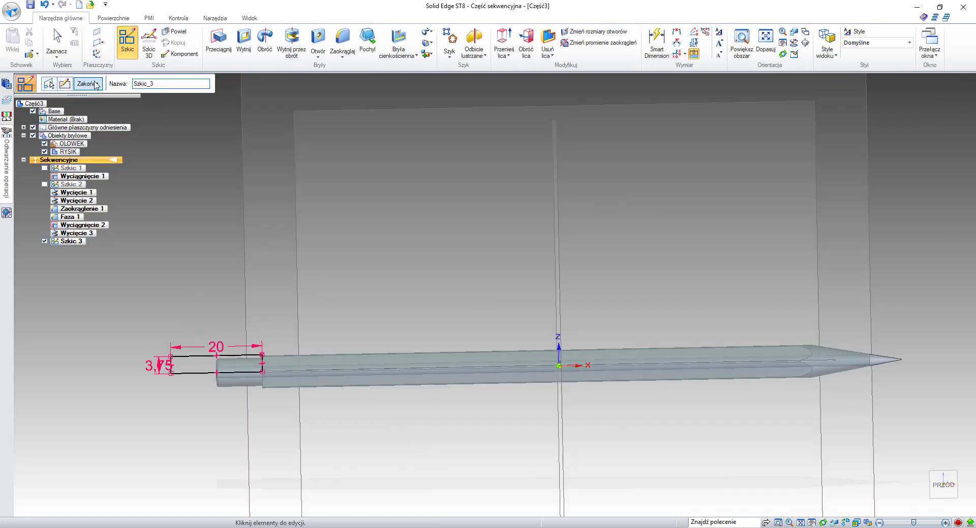
left_click(96, 85)
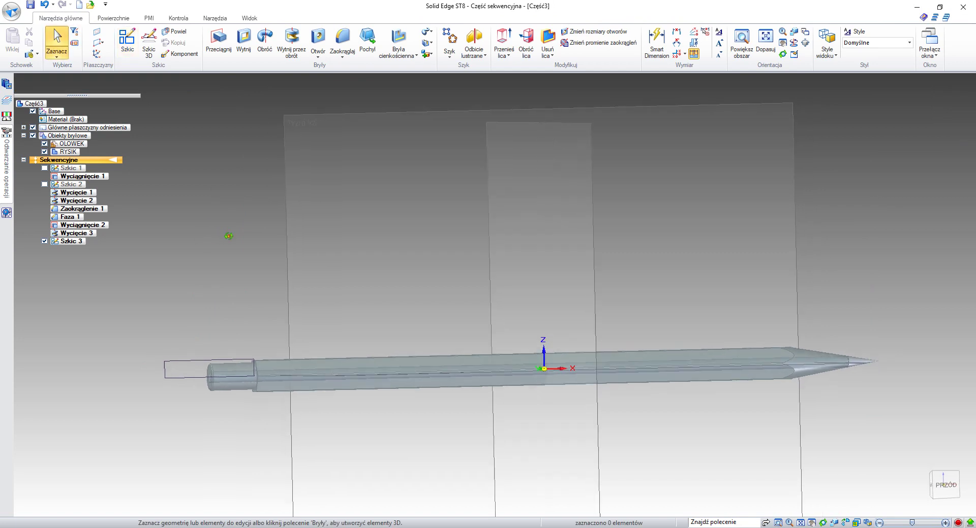
Try to revolve the rectangle sketch a full turn about its line on the pencil's axis within the current body
middle_click_drag(229, 236, 259, 222, "shift")
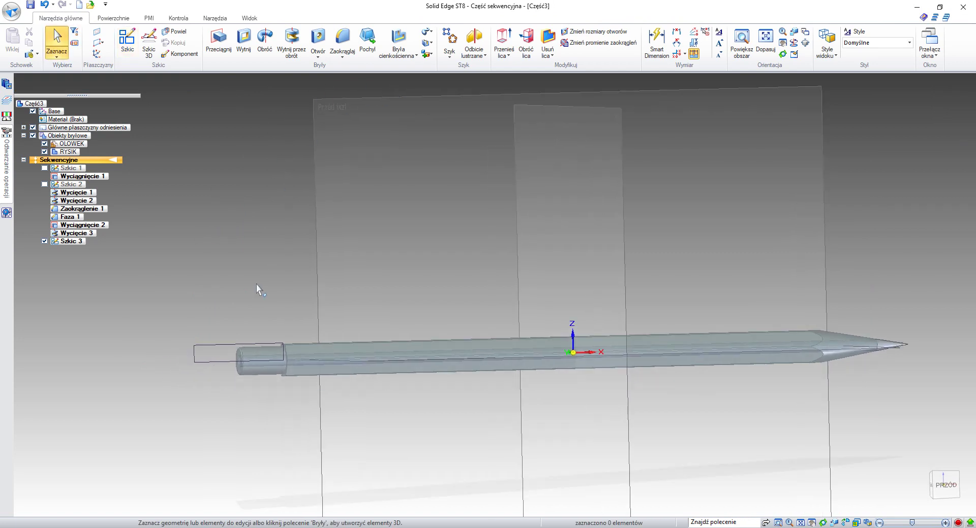
left_click(265, 43)
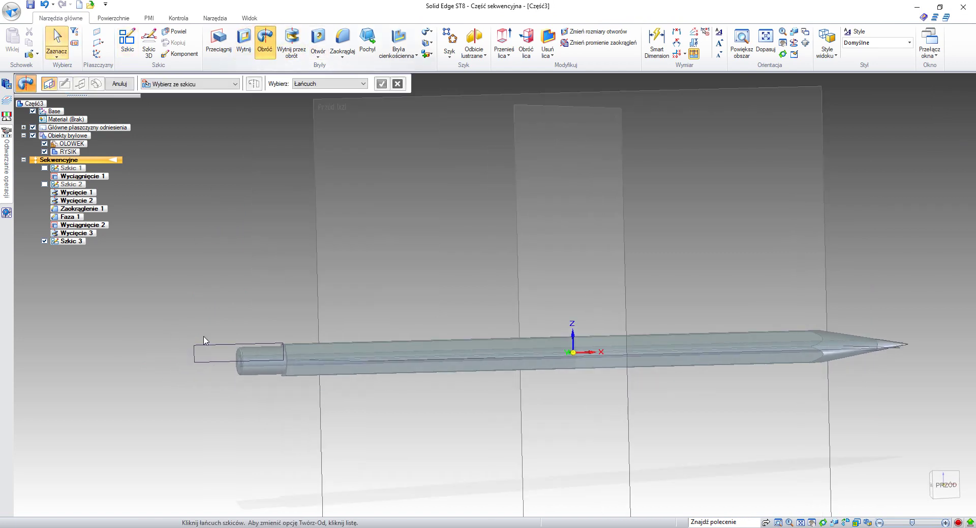
left_click(218, 349)
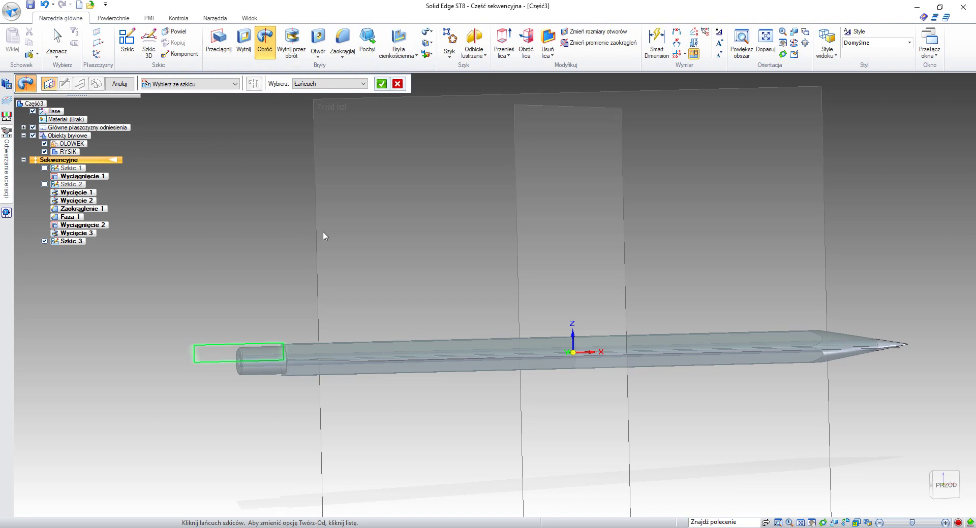
left_click(381, 83)
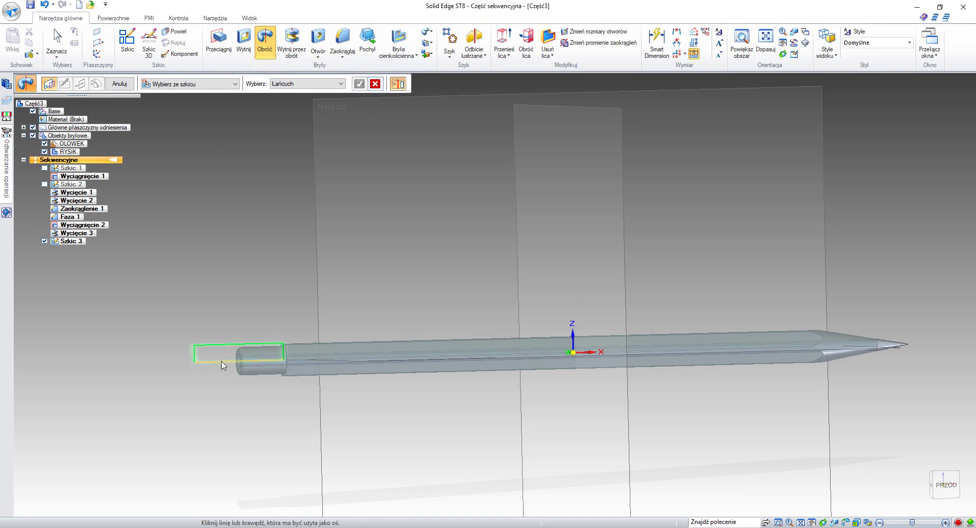
left_click(222, 363)
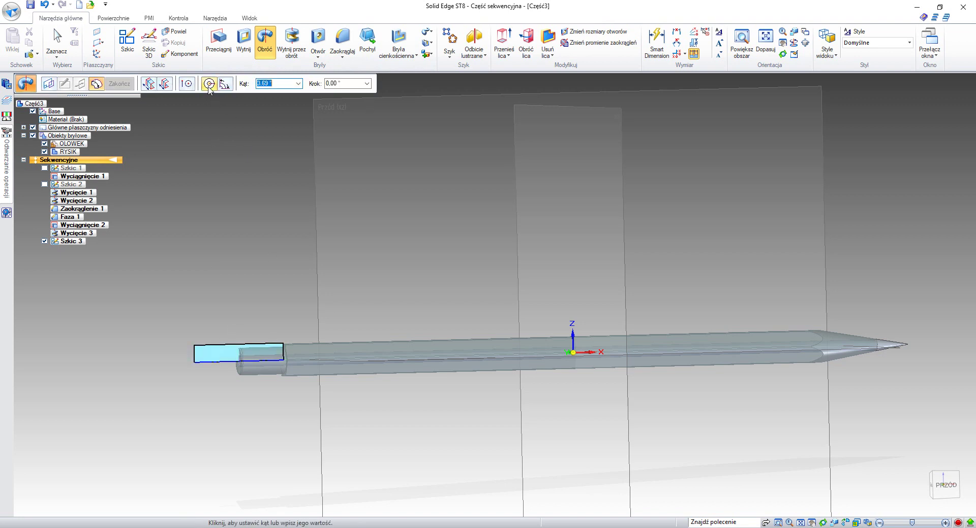
left_click(208, 85)
mouse_move(192, 255)
middle_mouse_down()
mouse_move(261, 246)
mouse_move(208, 252)
mouse_move(236, 235)
mouse_move(218, 203)
middle_mouse_up()
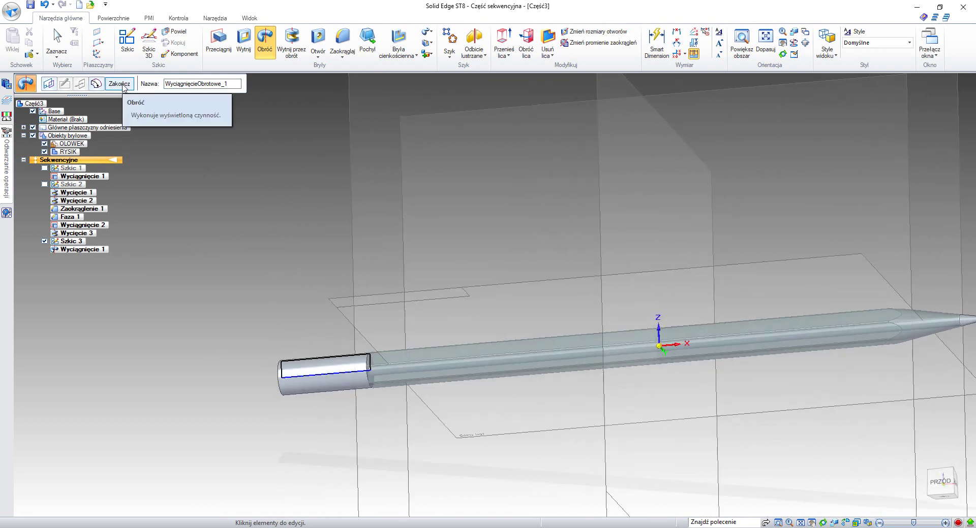
left_click(123, 85)
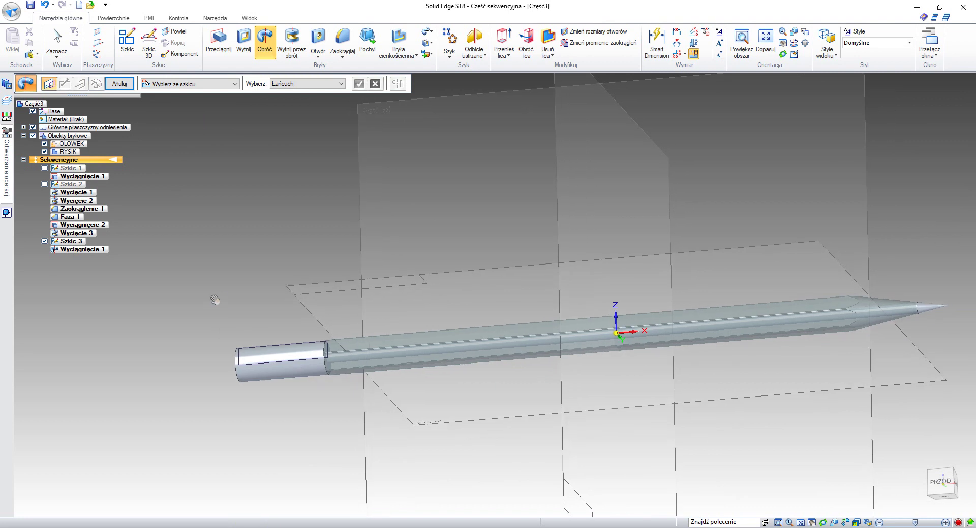
left_click(119, 83)
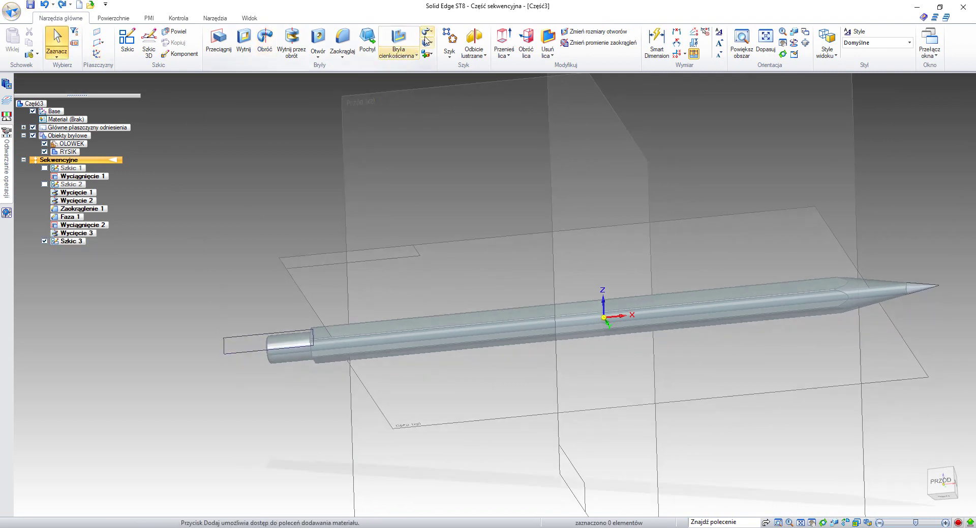
Add a new part body to the model and name it ZLACZKA
left_click(426, 54)
left_click(453, 66)
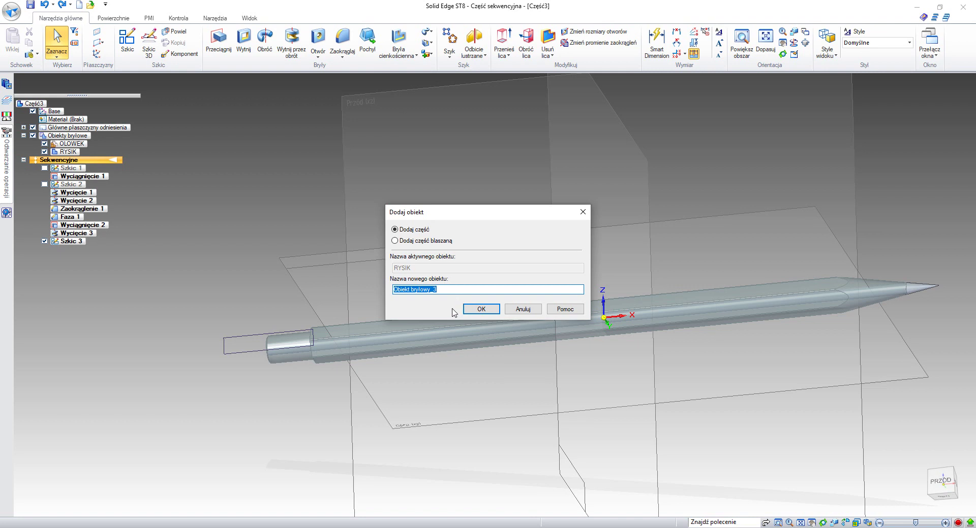
type("ZLACZKA")
left_click(480, 309)
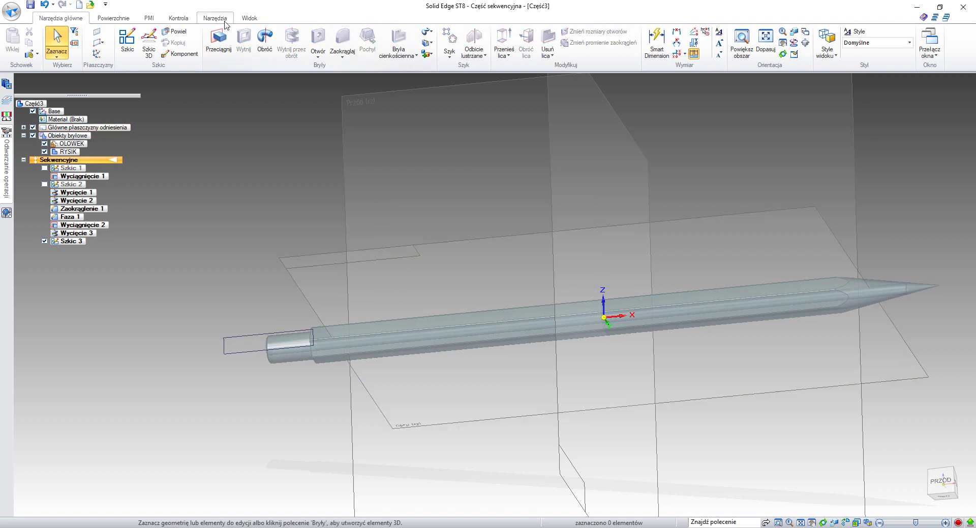
Revolve the rectangle sketch a full turn about its line on the pencil's axis as the ZLACZKA body
left_click(264, 40)
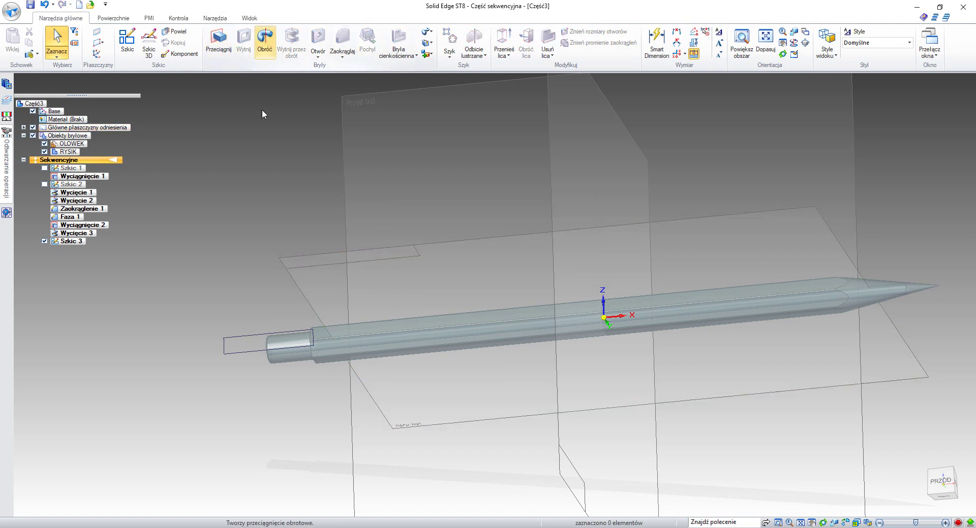
left_click(237, 339)
left_click(383, 85)
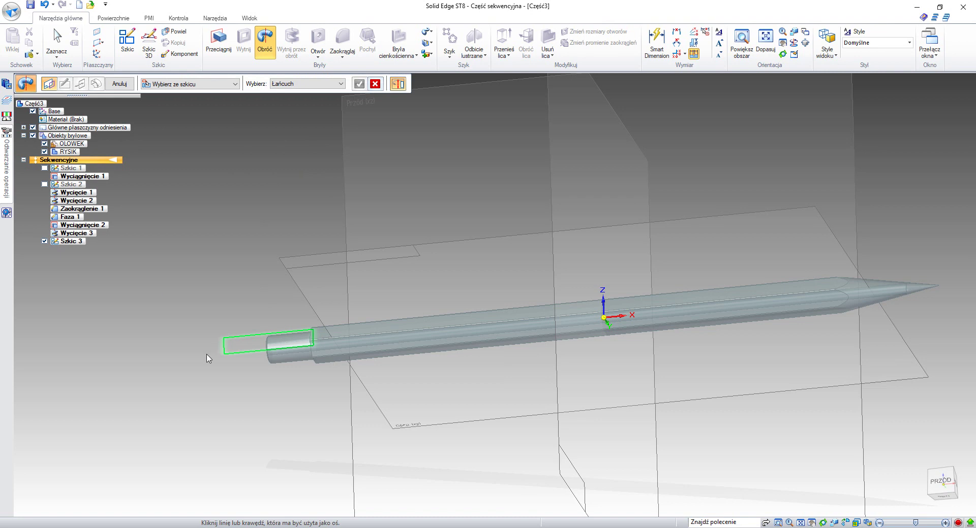
left_click(234, 354)
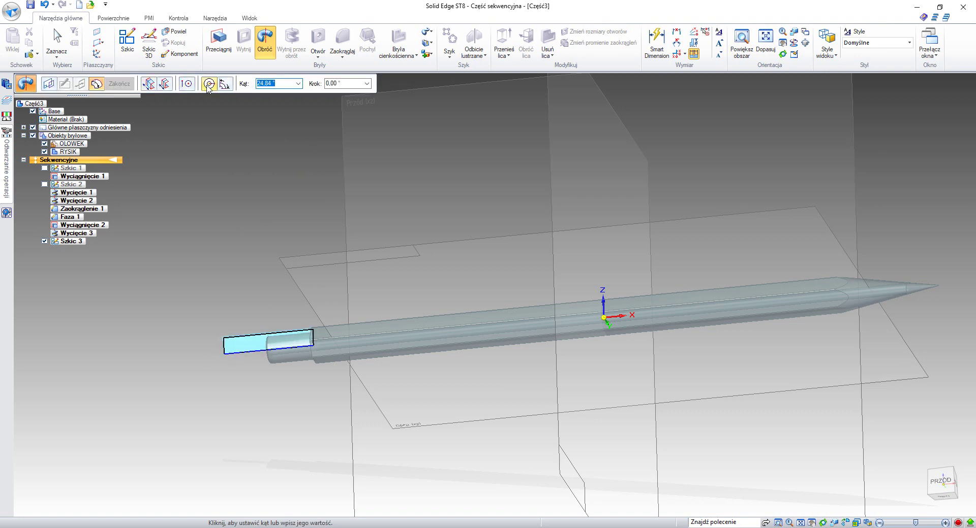
left_click(209, 84)
left_click(120, 84)
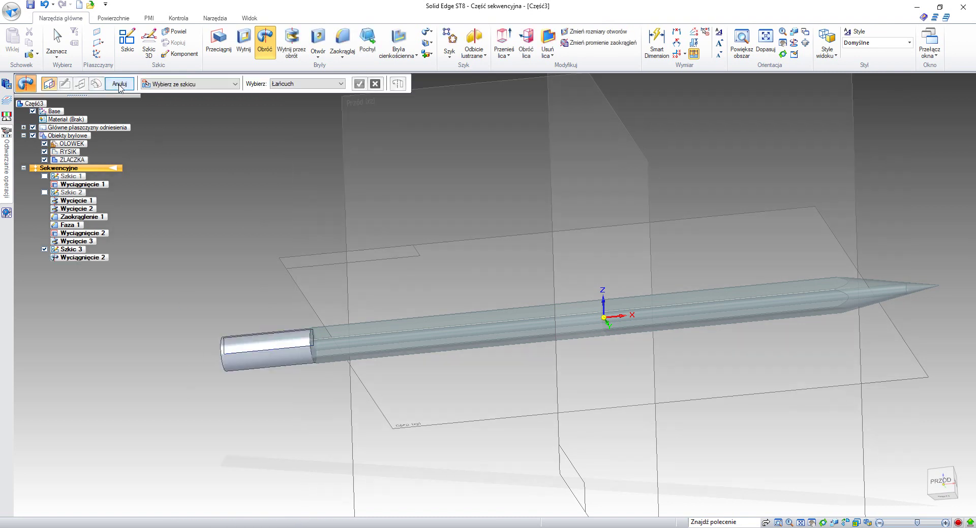
left_click(119, 84)
Start a new sketch on the front reference plane running along the pencil's length
mouse_move(224, 366)
middle_mouse_down()
mouse_move(242, 319)
mouse_move(234, 306)
mouse_move(275, 340)
mouse_move(265, 352)
mouse_move(290, 359)
mouse_move(282, 371)
middle_mouse_up()
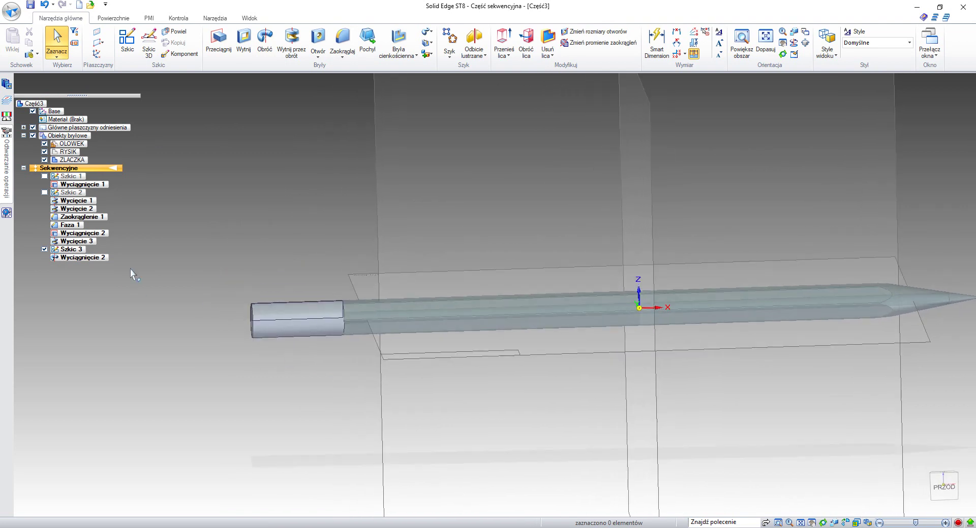
left_click(127, 43)
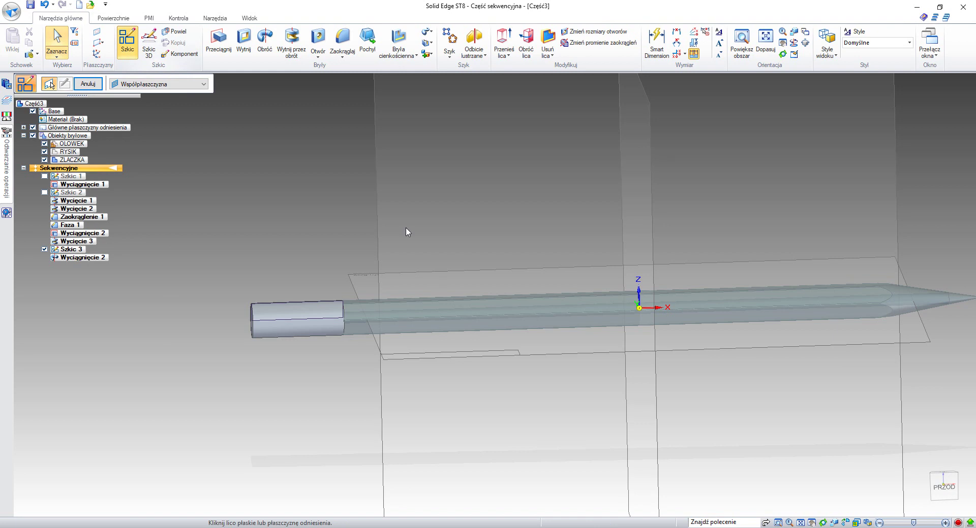
left_click(392, 214)
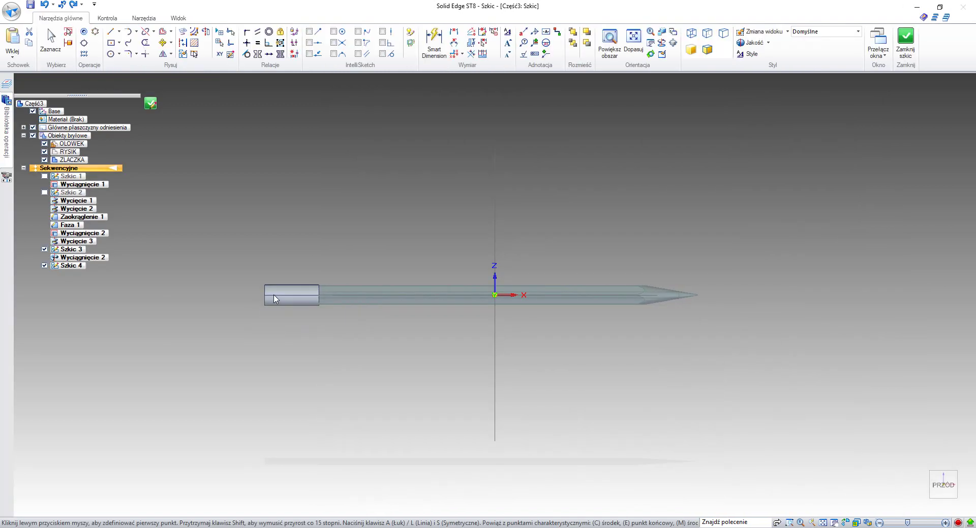
Draw two circles of about 1,5 mm diameter side by side, just above the sleeve's upper edge near the pencil shoulder
scroll(283, 303, "up", 2)
mouse_move(355, 168)
middle_mouse_down("shift")
mouse_move(390, 231)
mouse_move(340, 209)
middle_mouse_up("shift")
scroll(362, 273, "up", 2)
left_click(110, 53)
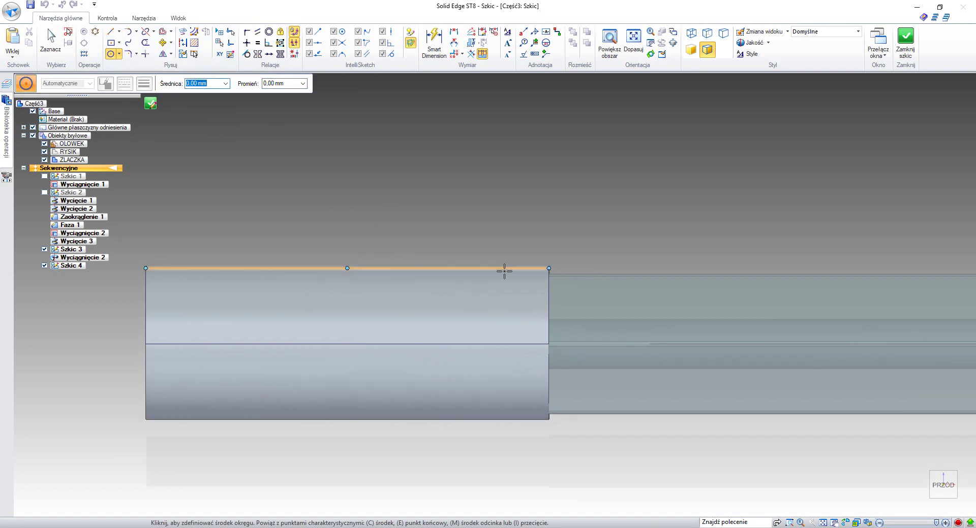
left_click(501, 243)
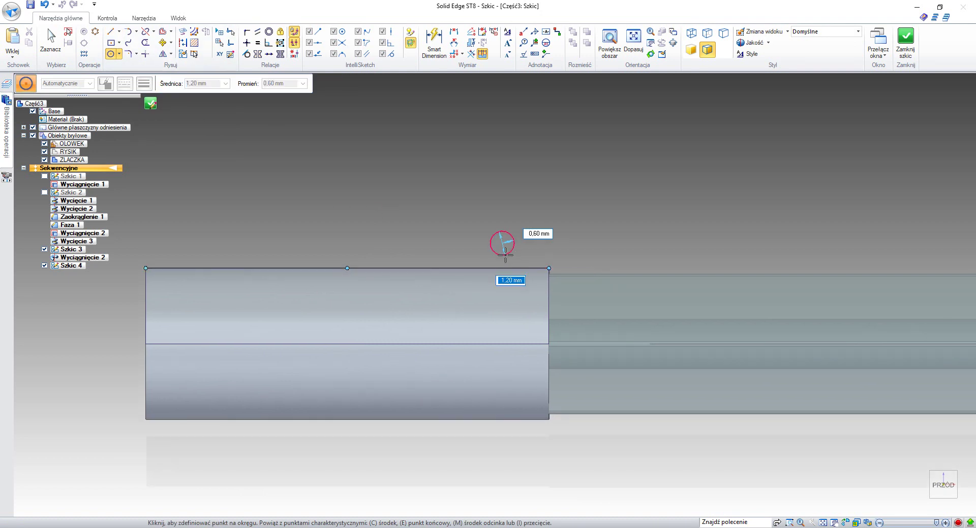
left_click(504, 258)
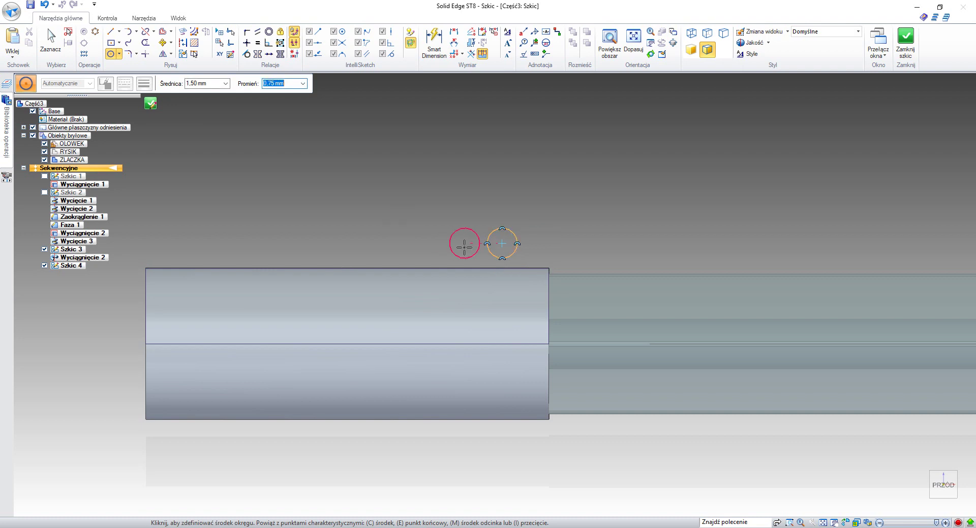
left_click(449, 243)
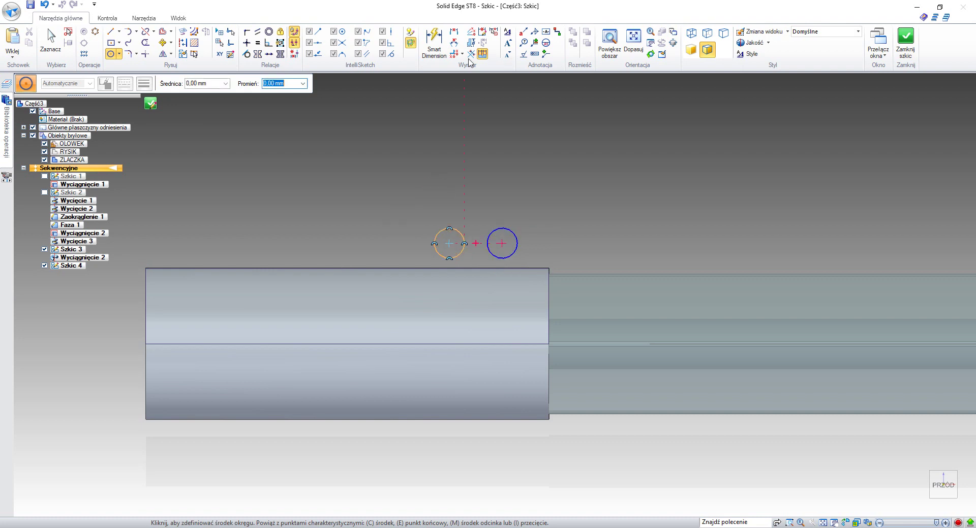
Dimension the circle nearer the pencil shoulder to 1,5 mm diameter and make the other circle equal to it
left_click(434, 43)
left_click(513, 239)
left_click(553, 191)
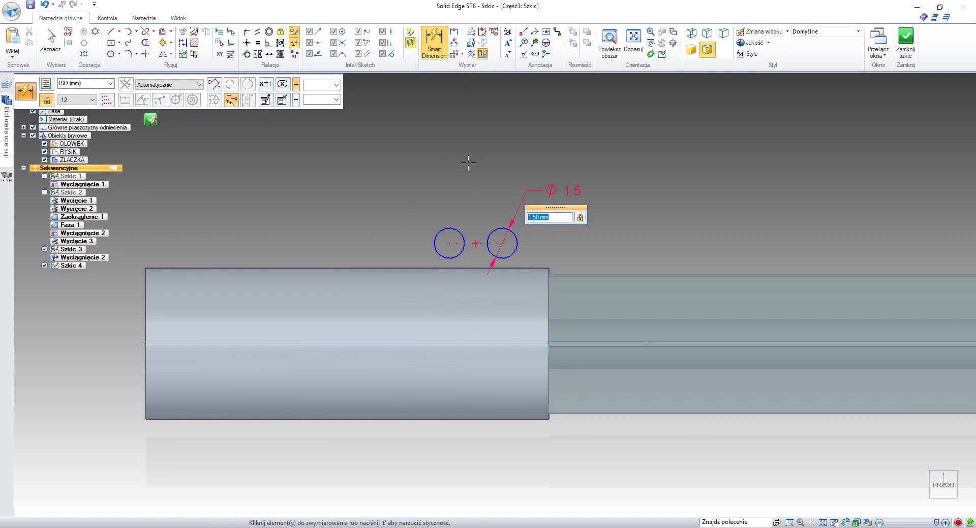
key("Return")
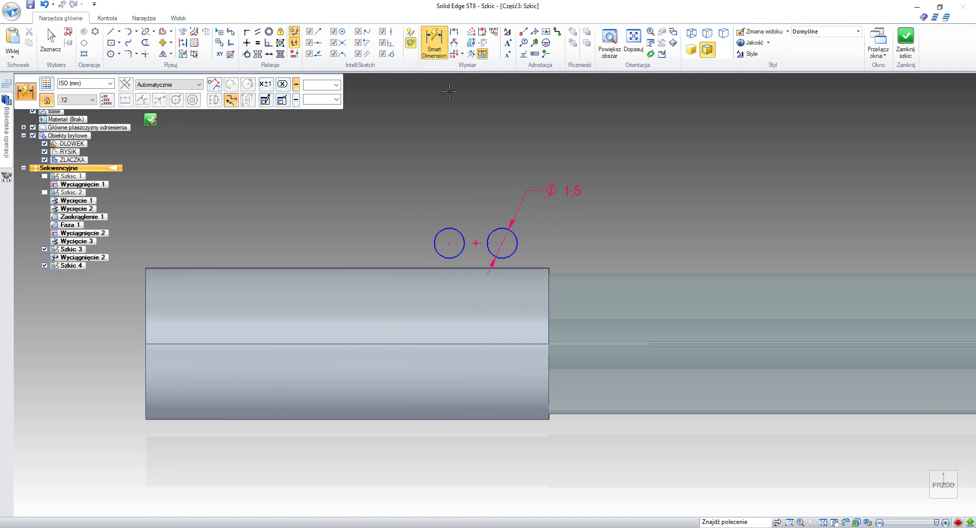
left_click(257, 43)
left_click(462, 233)
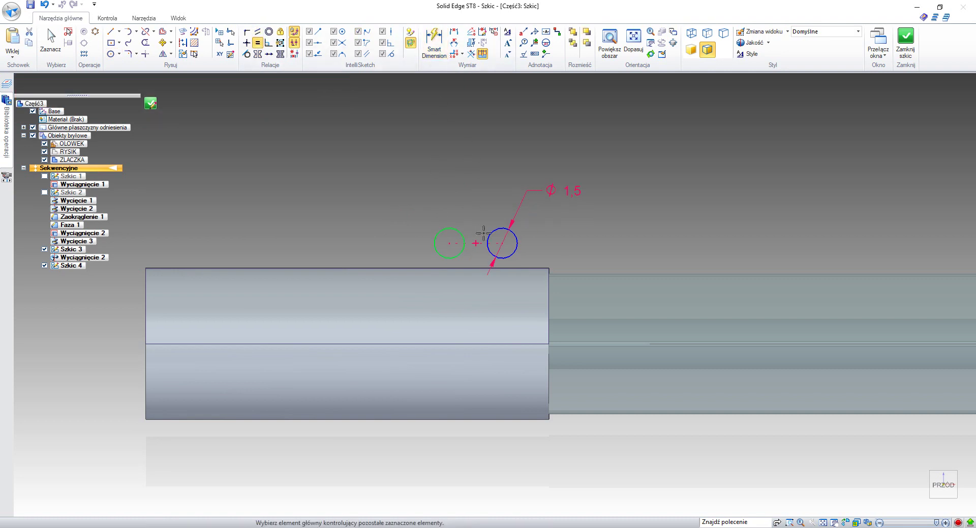
left_click(488, 233)
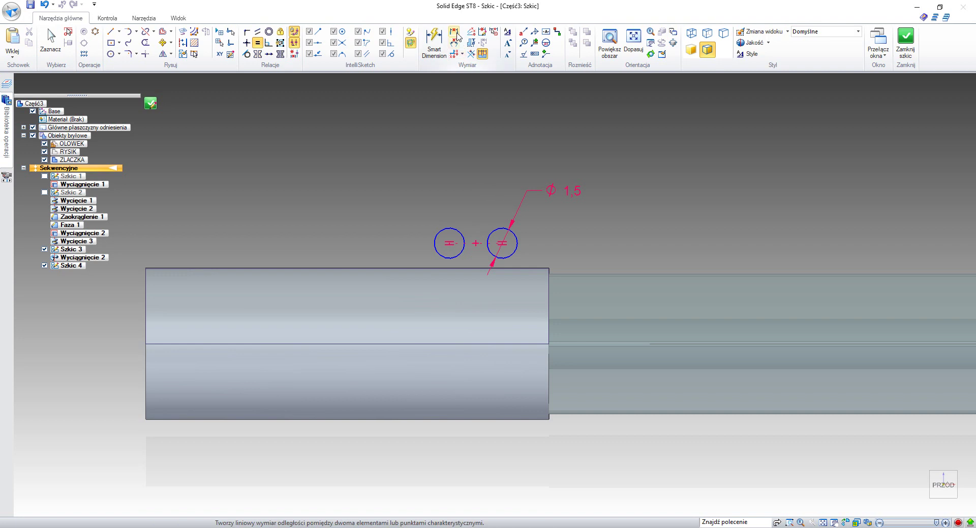
Set the vertical distance from the sleeve's upper edge to the centre of the dimensioned circle to 0,5 mm
scroll(523, 246, "up", 4)
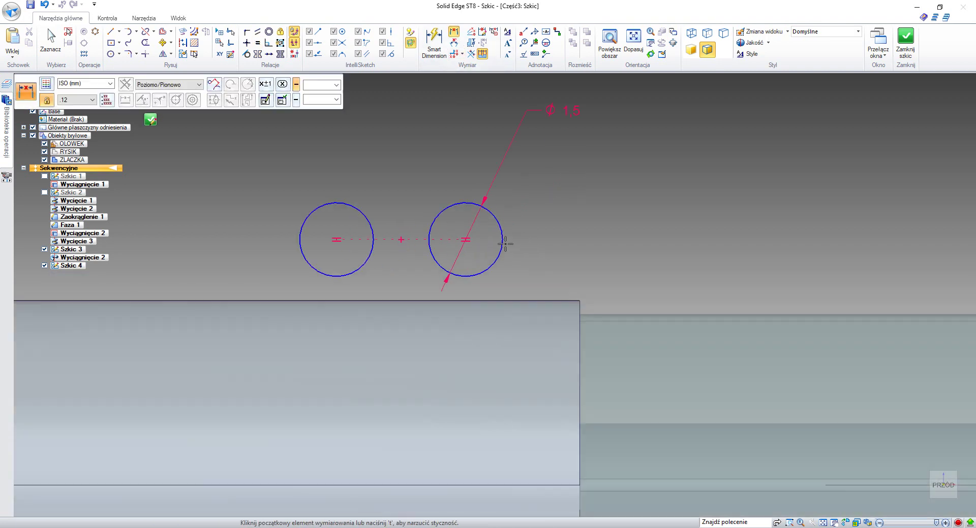
left_click(465, 239)
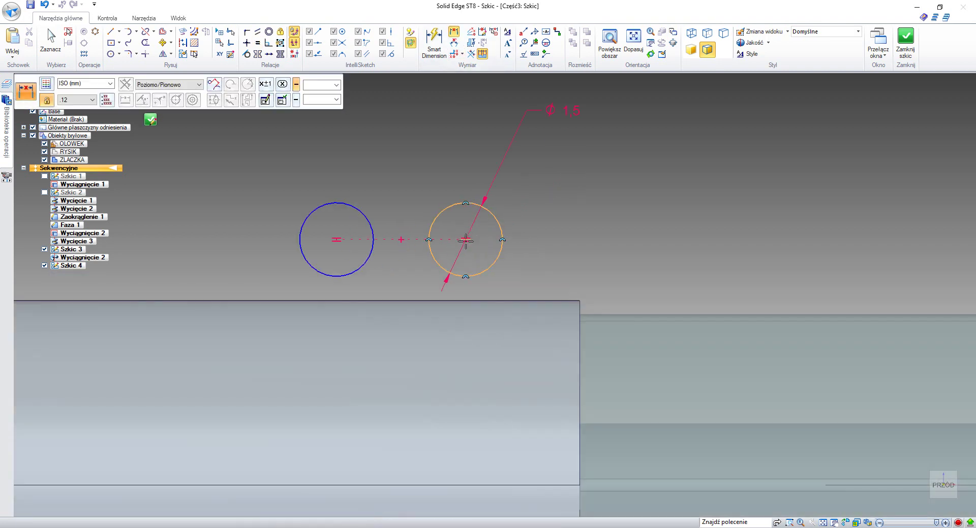
left_click(520, 302)
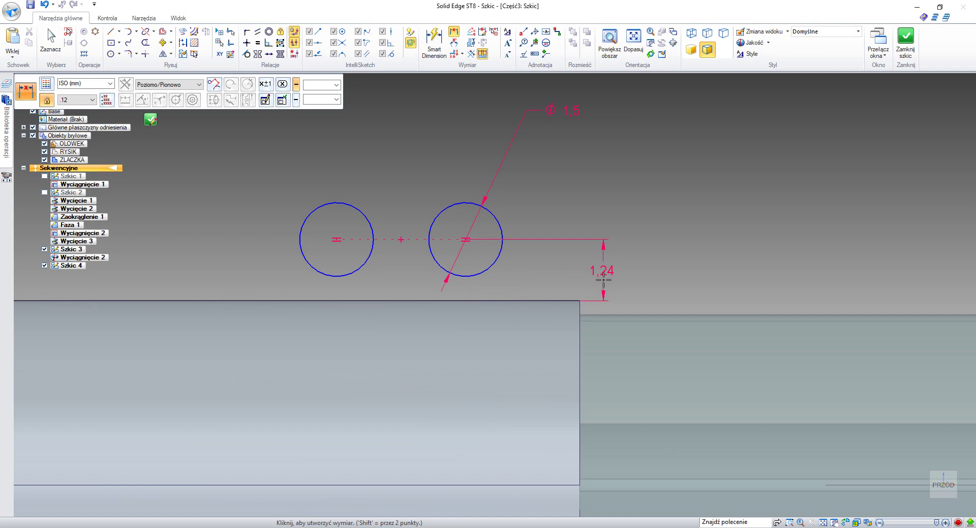
left_click(604, 272)
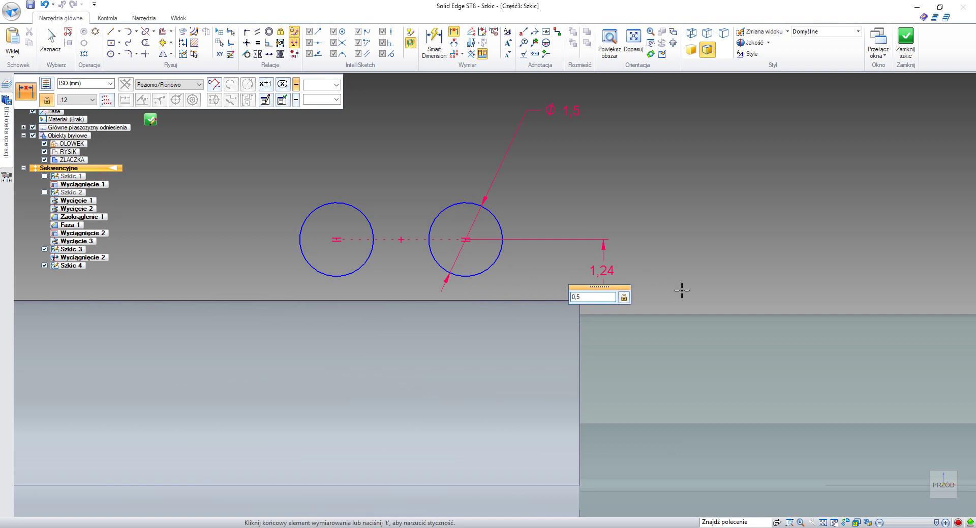
key("Return")
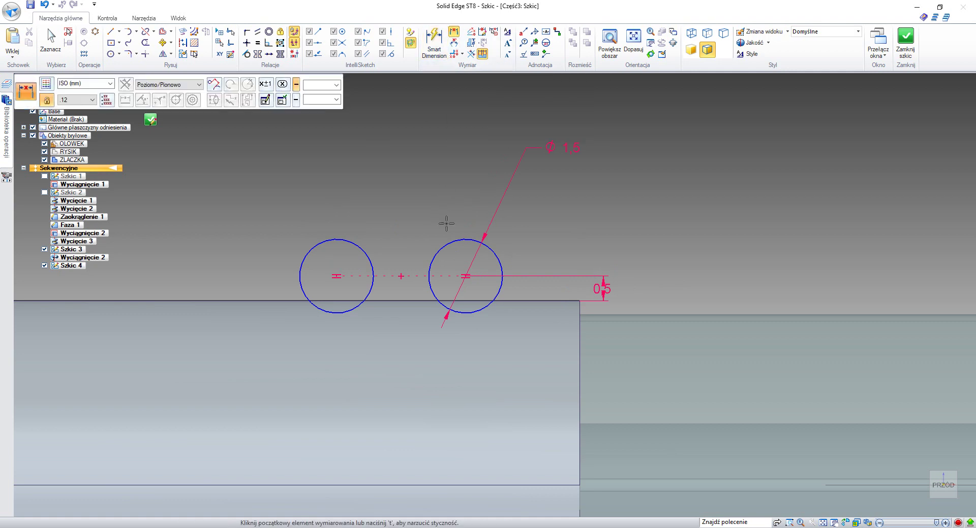
Set the horizontal distance between the centres of the two circles to 2 mm
left_click(441, 249)
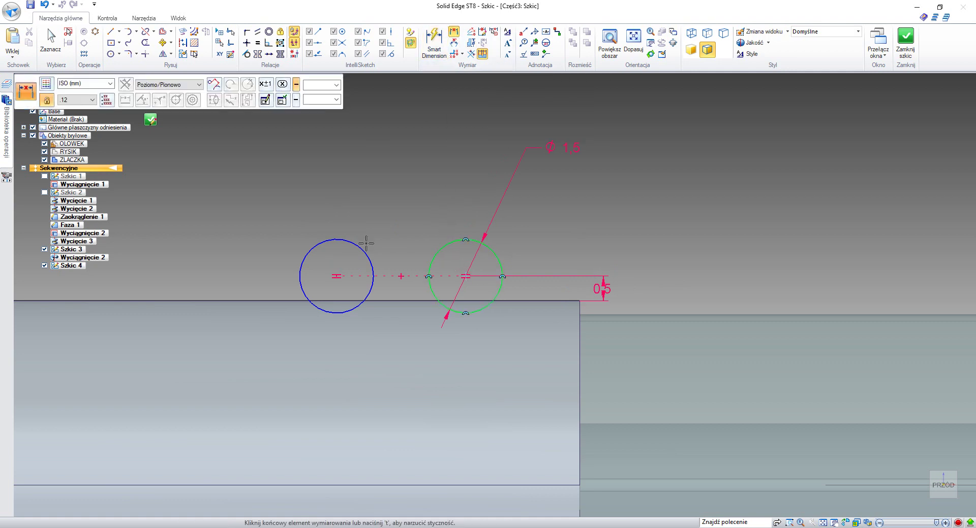
left_click(338, 275)
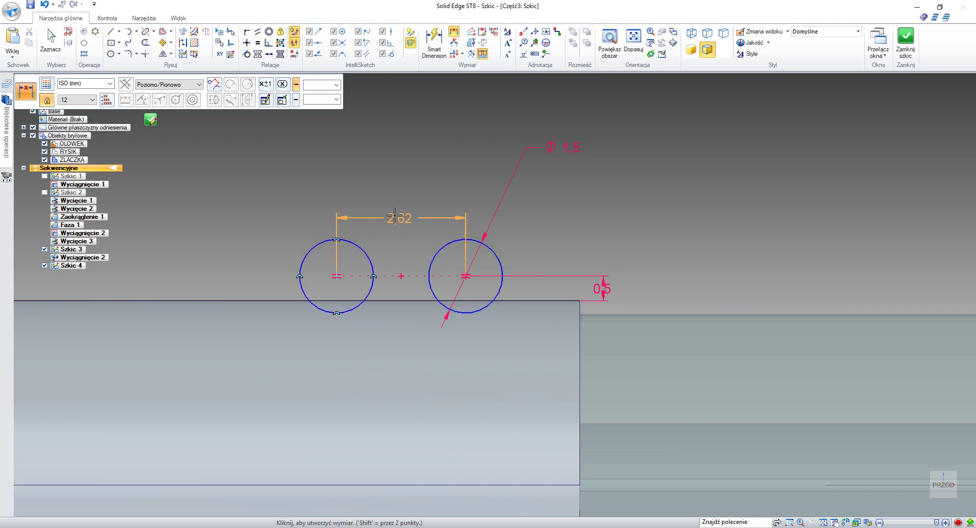
left_click(398, 219)
type("2,62")
key("Return")
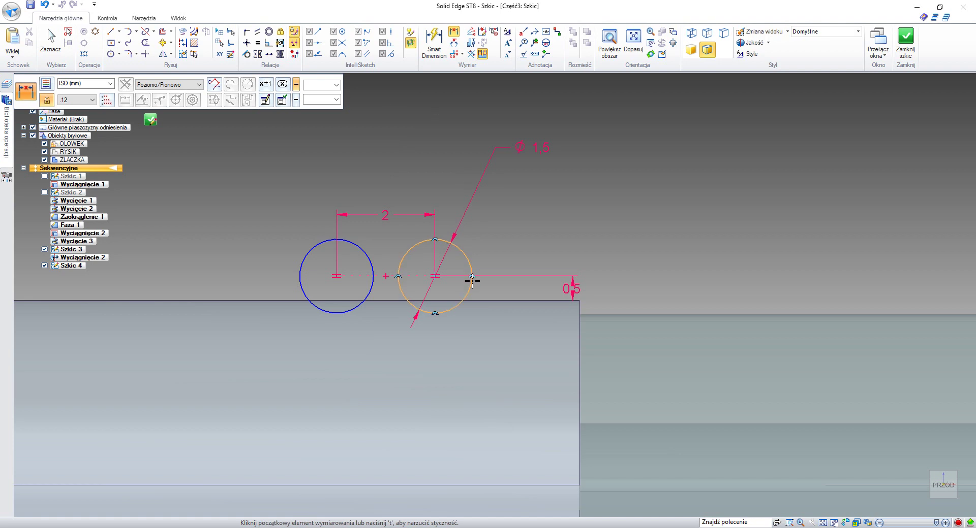
Set the horizontal distance from the centre of the circle nearer the pencil shoulder to the sleeve's end edge to 2 mm
left_click(440, 280)
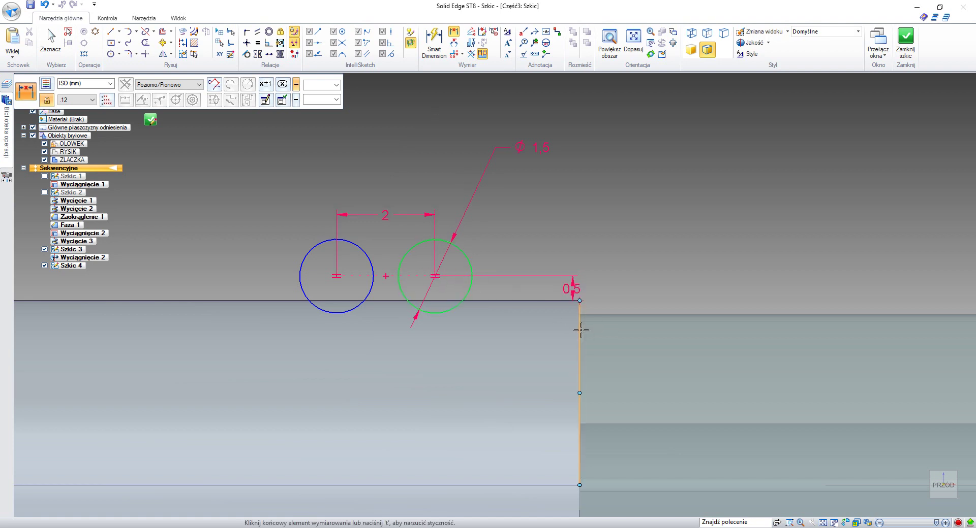
left_click(579, 326)
left_click(542, 213)
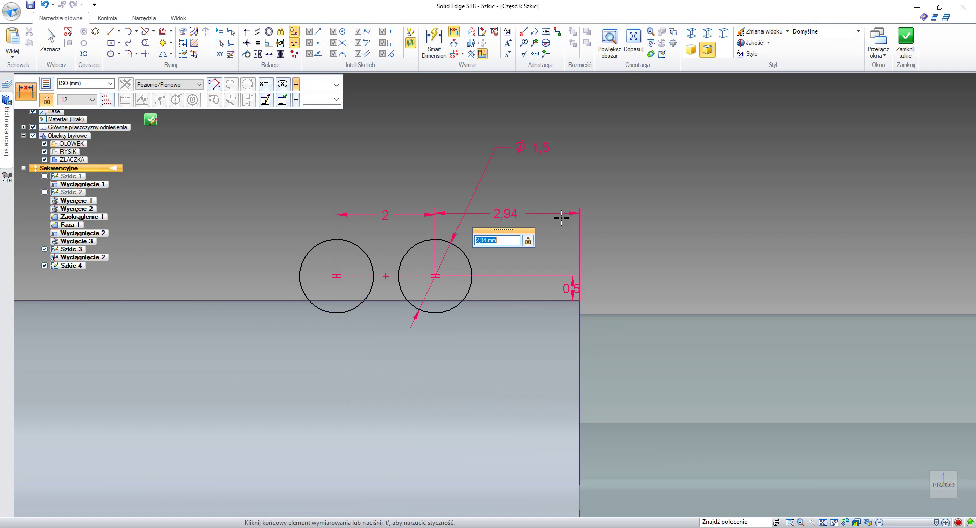
key("Return")
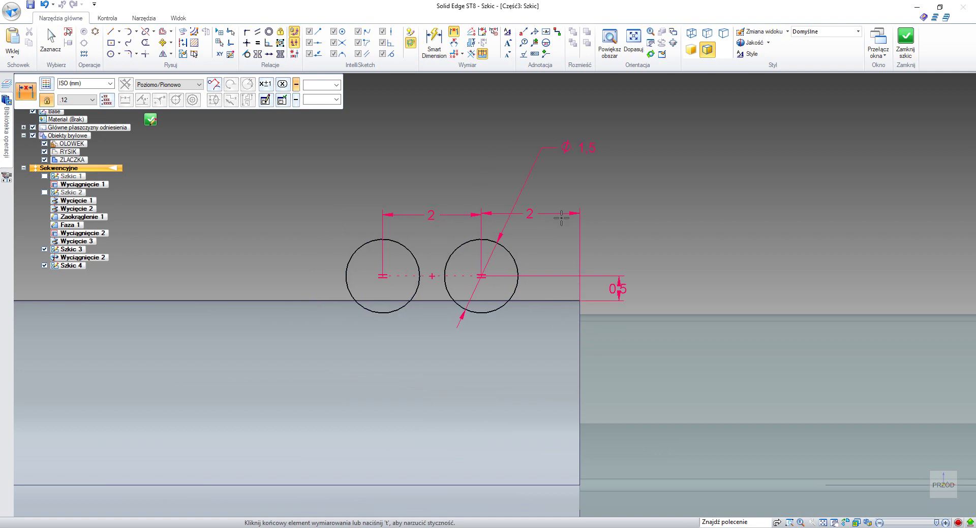
Draw a vertical line from the midpoint of the sleeve's upper edge to its lower edge and convert it to construction geometry
scroll(561, 217, "down", 1)
middle_click_drag(324, 218, 552, 211, "shift")
scroll(552, 211, "down", 2)
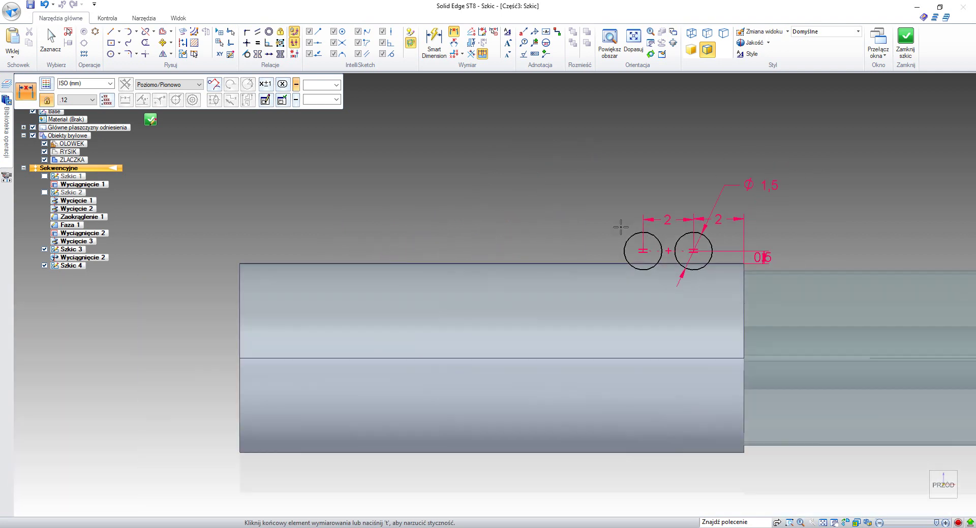
key("l")
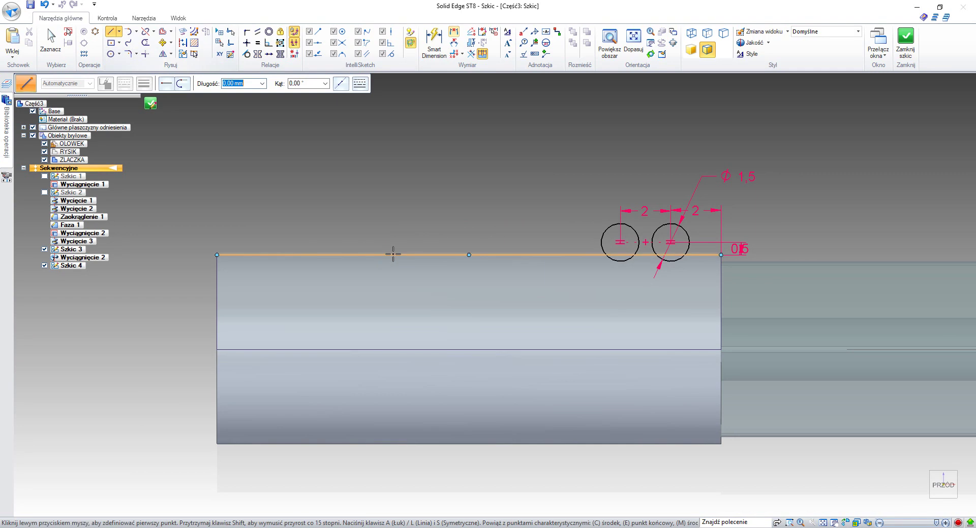
left_click(469, 255)
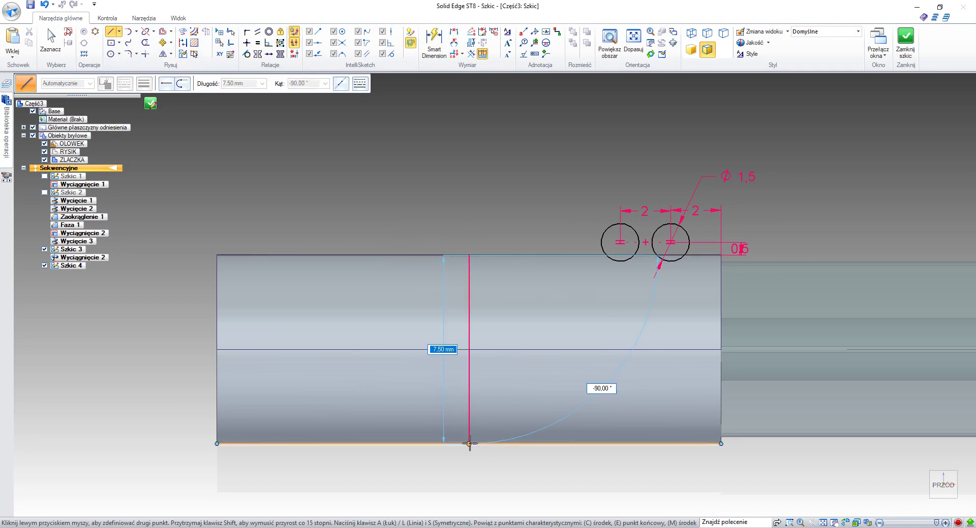
left_click(469, 444)
left_click(182, 42)
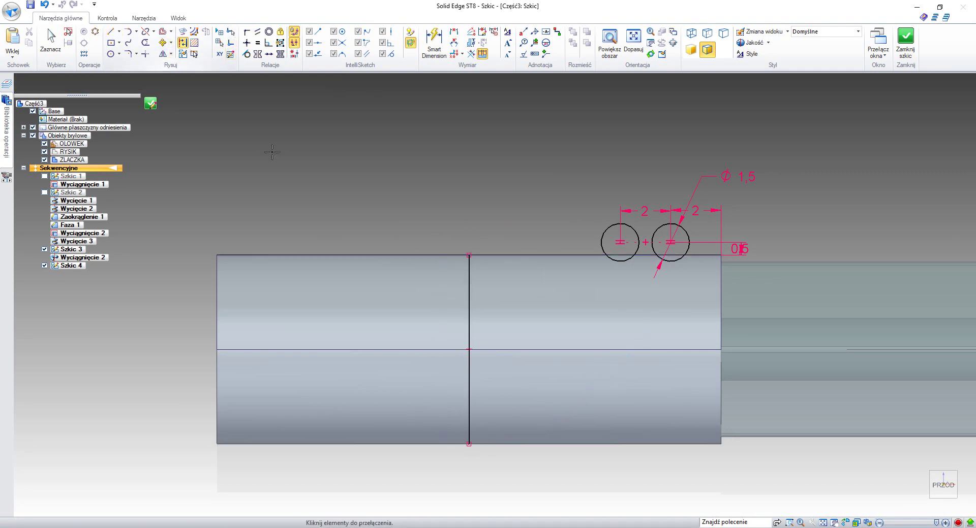
left_click(466, 283)
Mirror both circles about the vertical construction line, keeping the originals
left_click(163, 54)
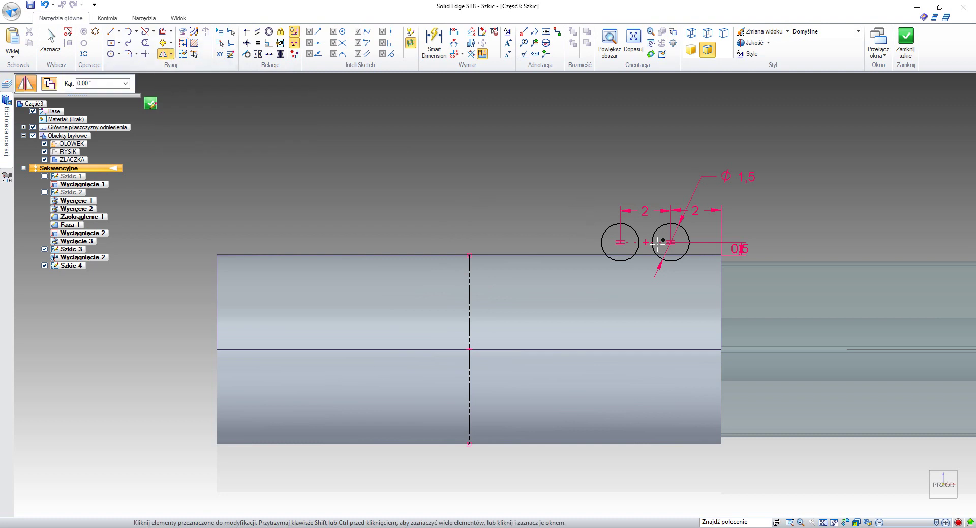
left_click_drag(658, 242, 670, 270)
right_click(670, 269)
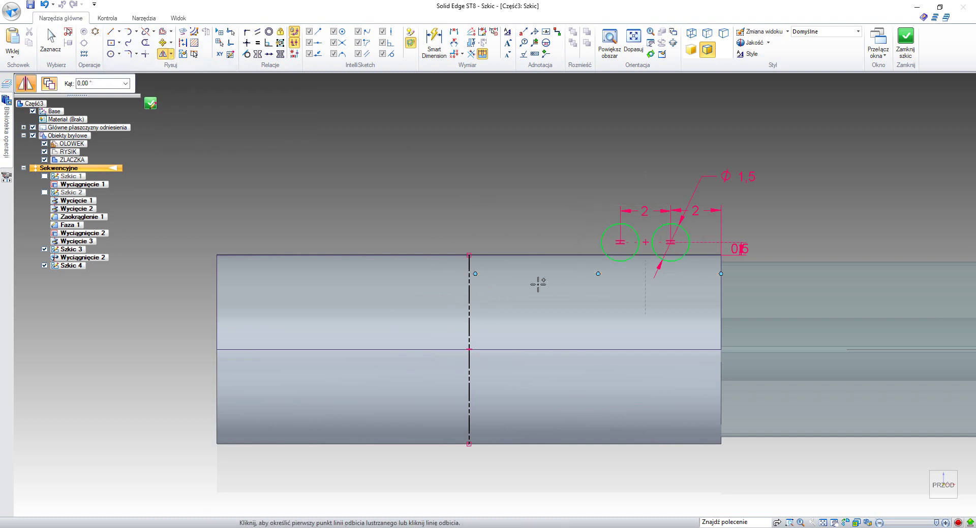
left_click(468, 300)
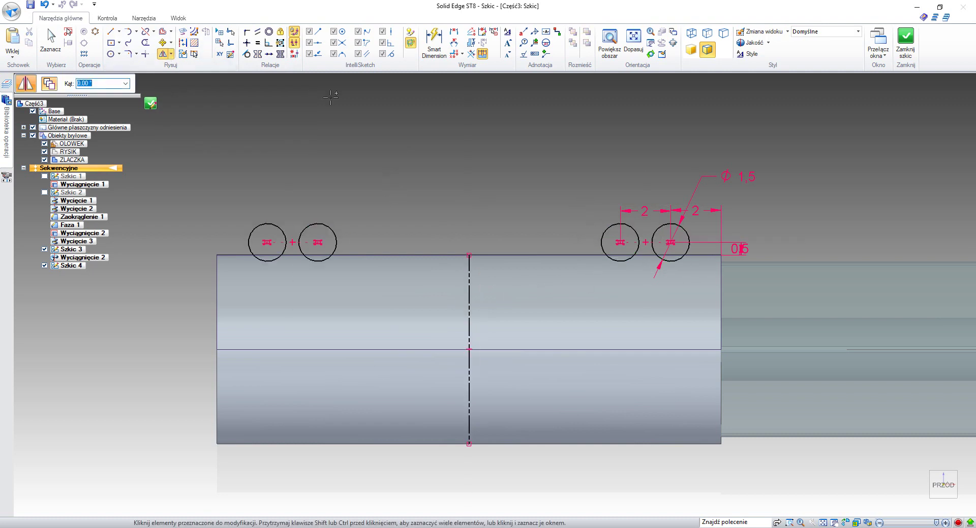
Draw a horizontal line about 5,5 mm long just below the sleeve's upper edge, crossing the vertical construction line
left_click(111, 31)
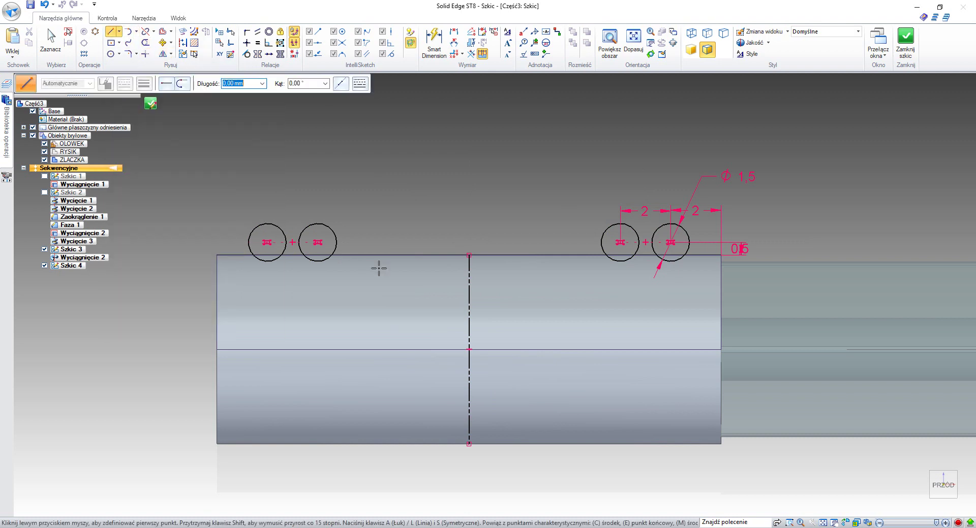
scroll(379, 269, "up", 2)
left_click(402, 266)
left_click(617, 266)
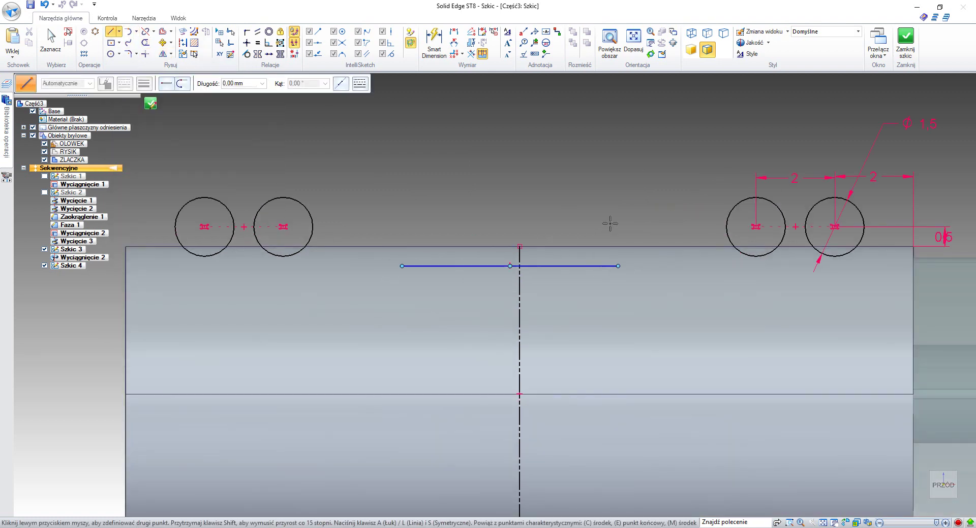
Dimension the horizontal line and set its length to 7 mm
left_click(434, 43)
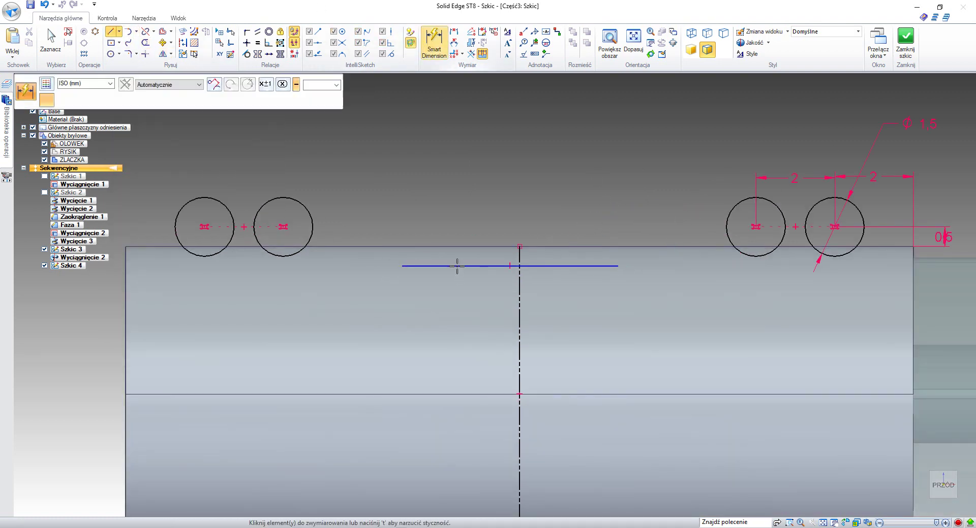
left_click(458, 266)
left_click(464, 326)
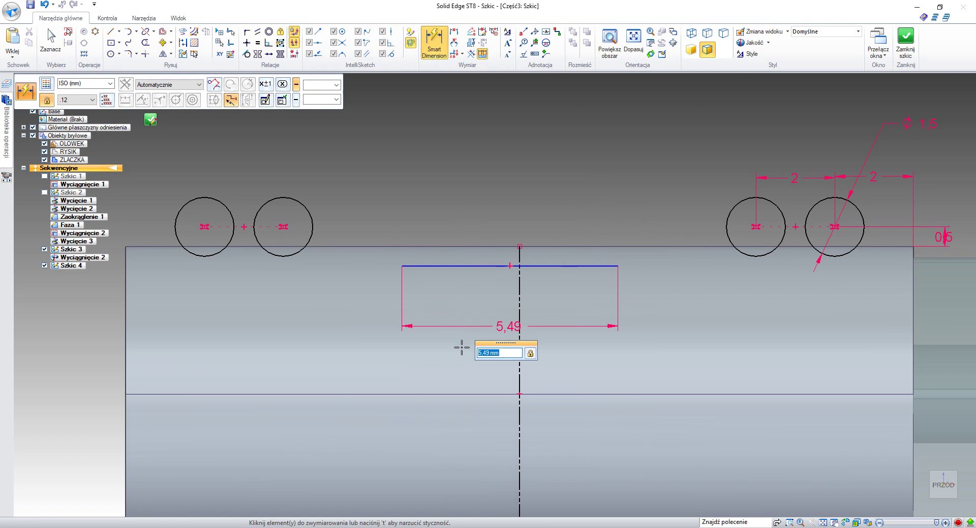
type("7")
key("Return")
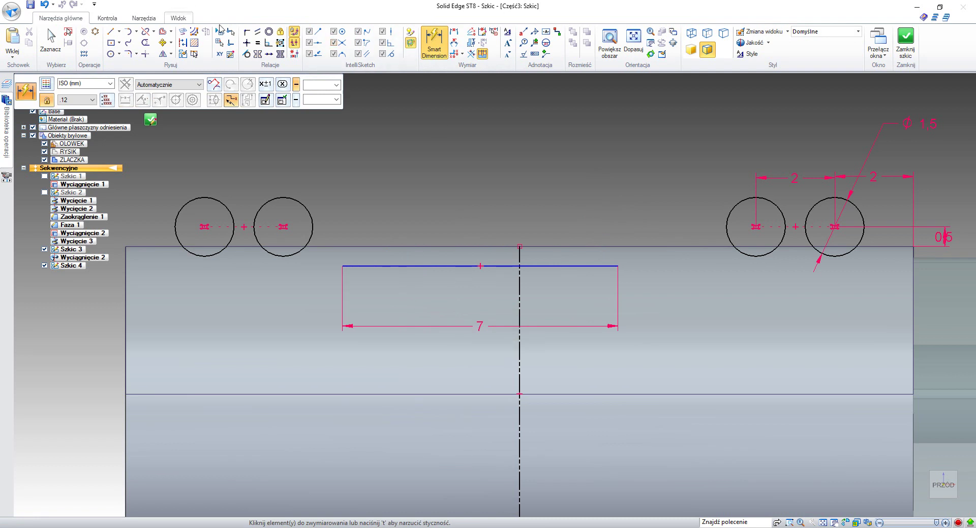
Connect the horizontal line's midpoint to the construction line and align its endpoint horizontally with the lowest point of the nearest mirrored circle
left_click(246, 31)
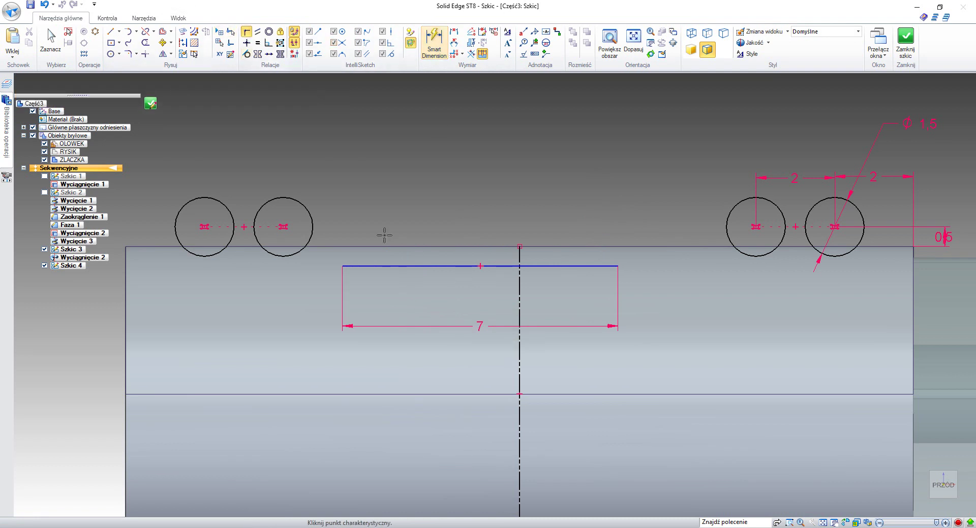
left_click(480, 266)
left_click(518, 253)
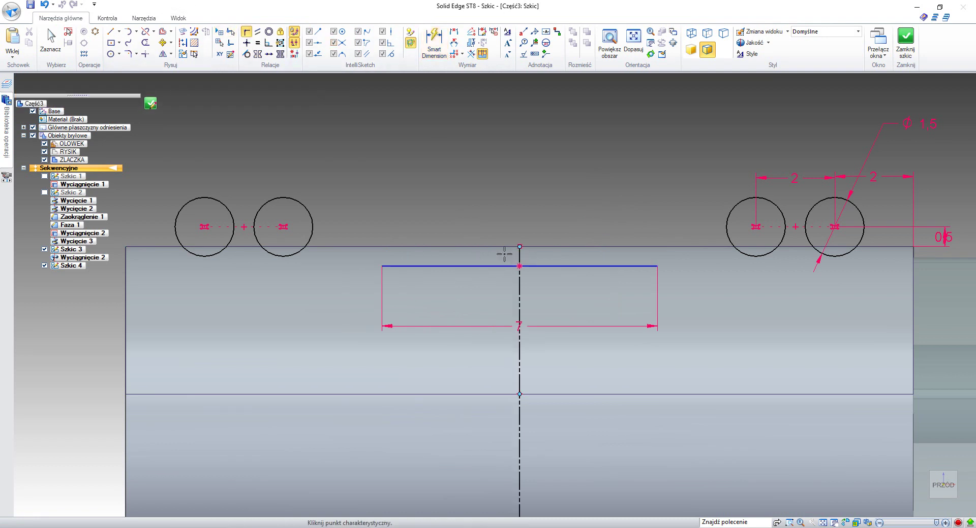
left_click(247, 42)
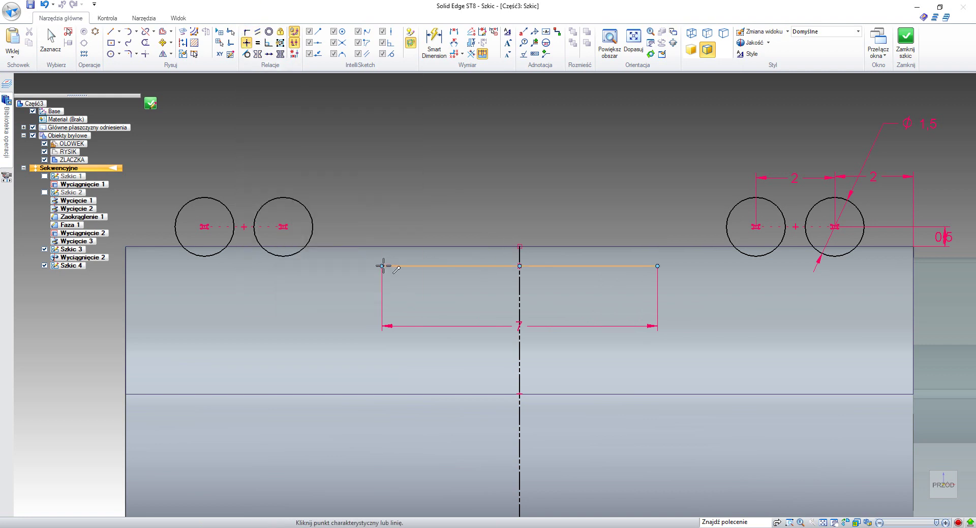
left_click(382, 265)
left_click(285, 255)
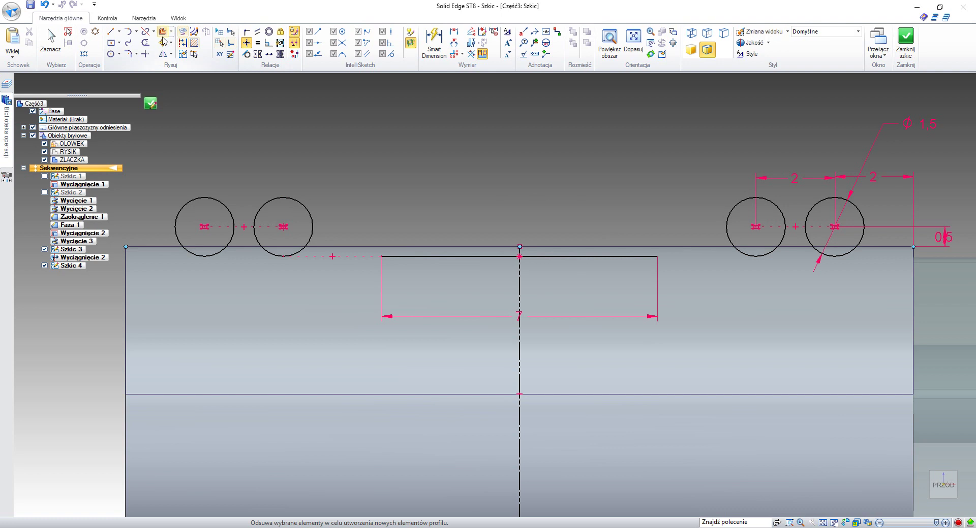
Draw a 90° tangent arc curving upward and outward from each end of the horizontal line, with radii of about 0,86 and 0,81 mm
left_click(129, 31)
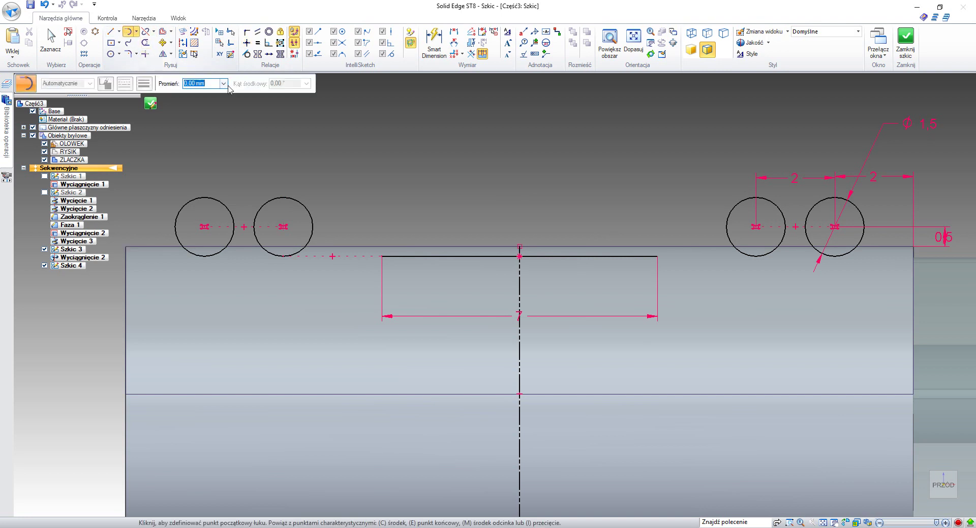
scroll(301, 119, "up", 2)
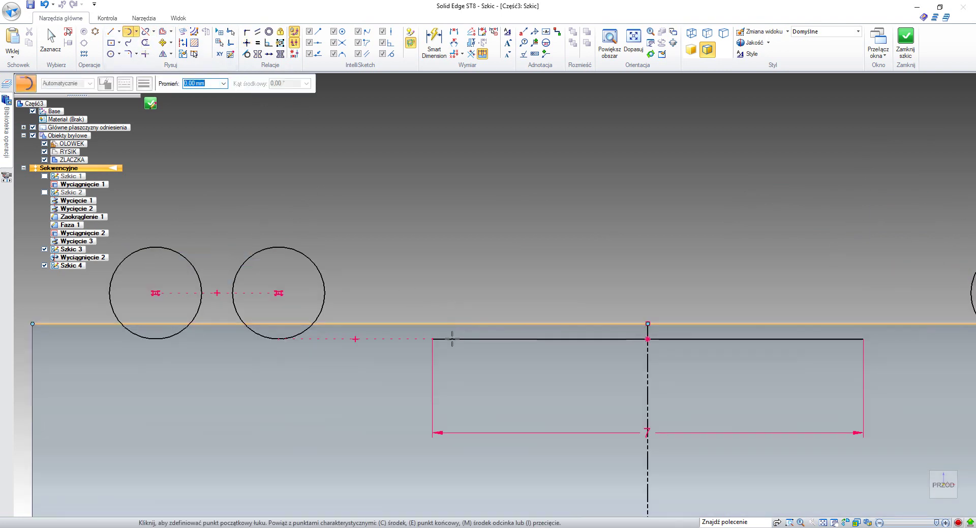
left_click(433, 339)
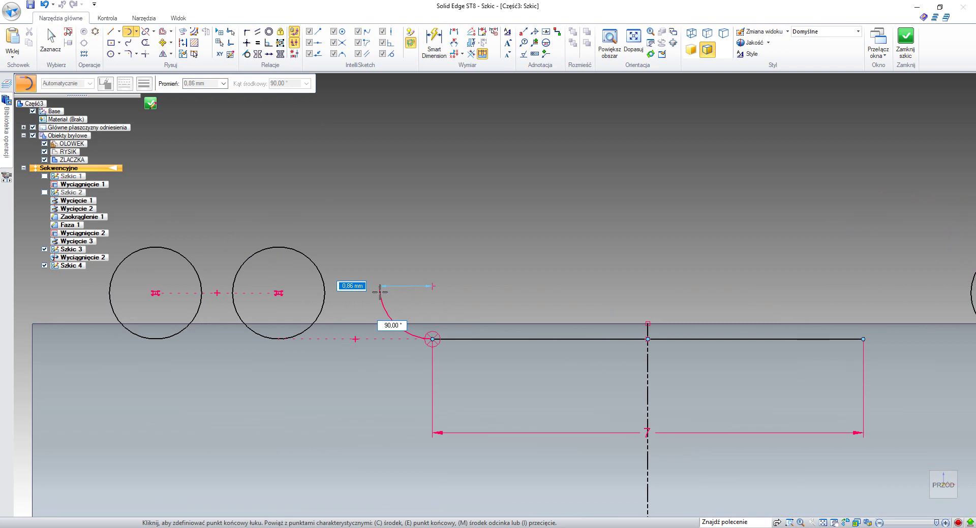
left_click(380, 287)
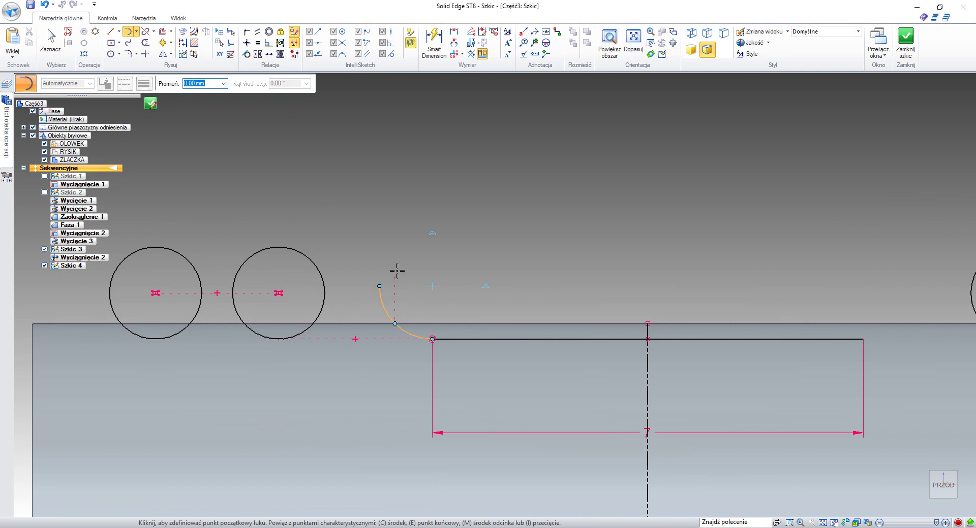
left_click(862, 339)
left_click(913, 289)
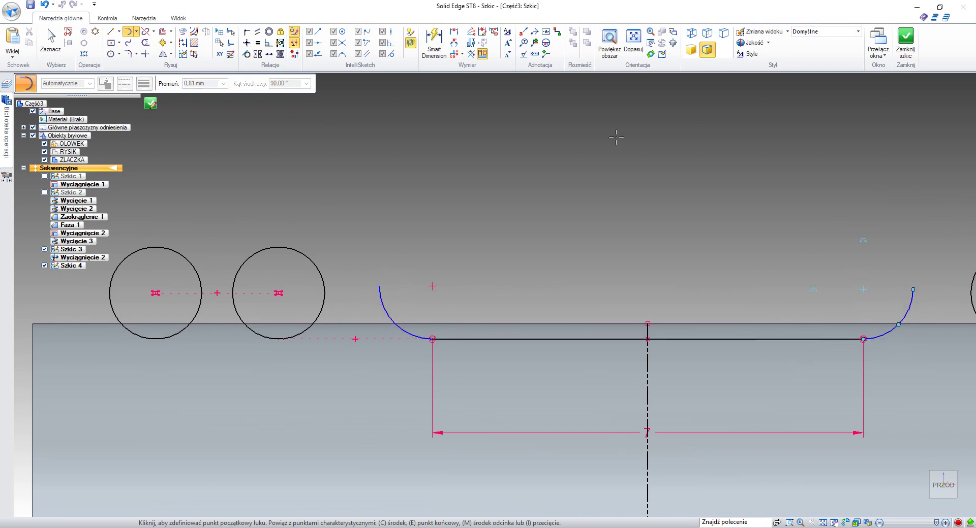
Dimension the arc nearer the pencil shoulder and set its radius to 0,75 mm
left_click(435, 40)
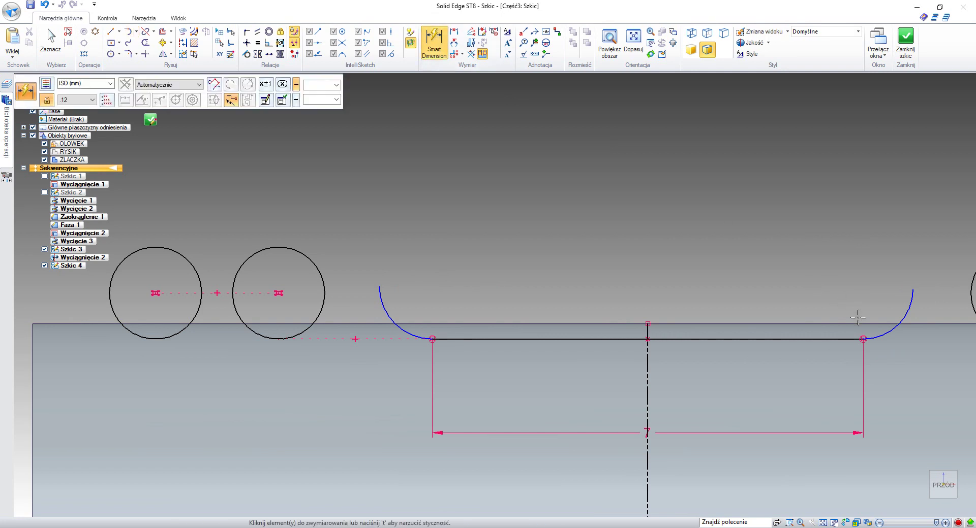
left_click(883, 332)
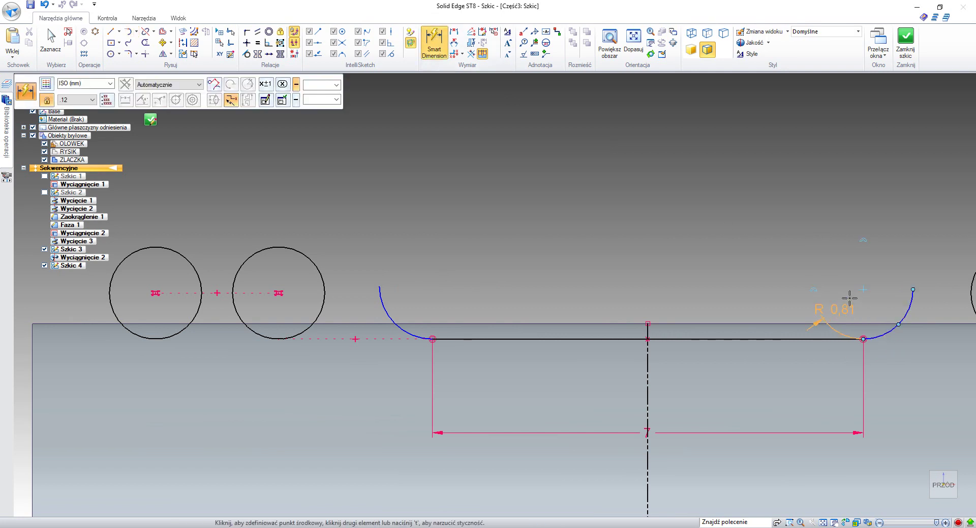
left_click(885, 365)
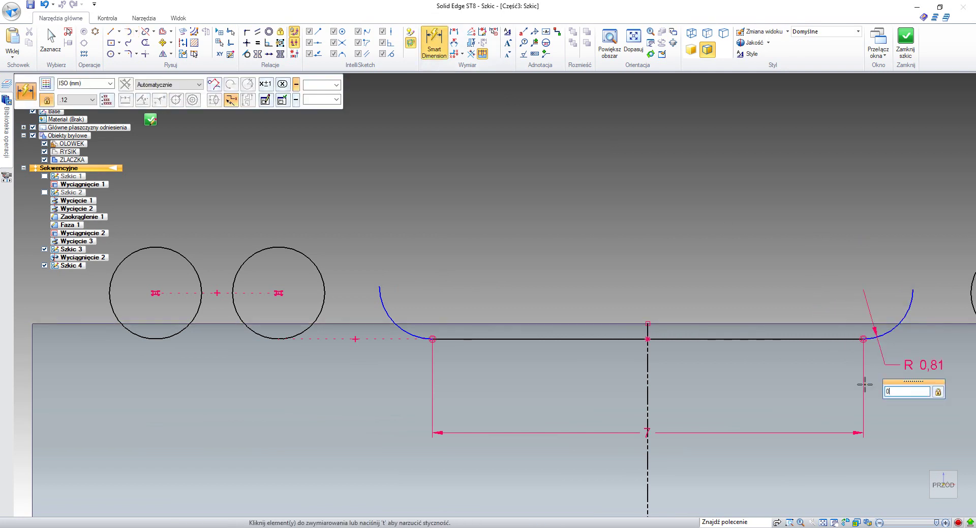
type("0.75")
key("Return")
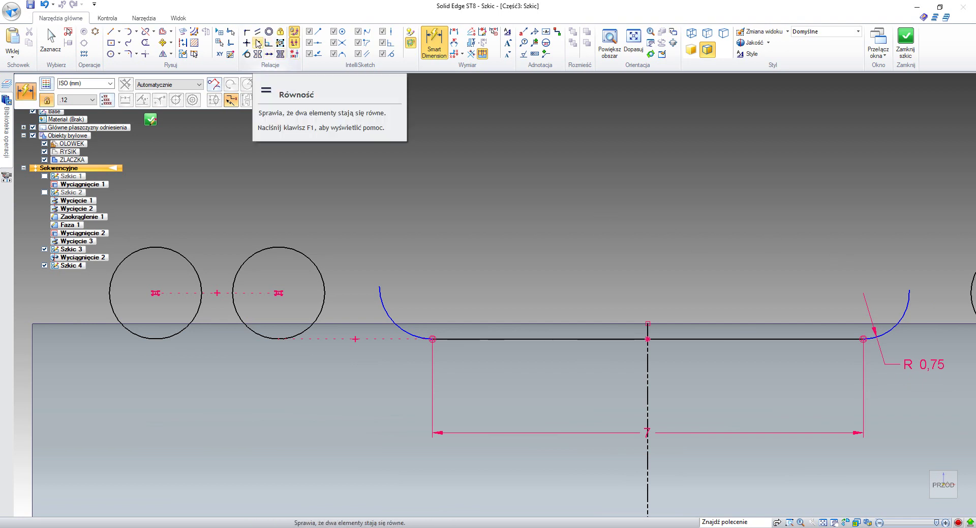
Apply an equal relation between the two tangent arcs at the ends of the horizontal line
left_click(258, 43)
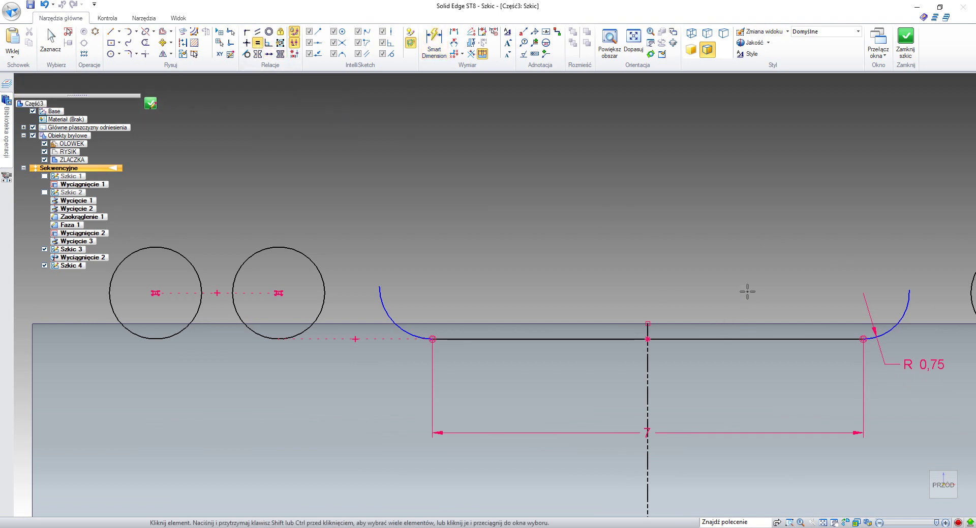
middle_click_drag(747, 289, 691, 276, "shift")
scroll(810, 296, "up", 2)
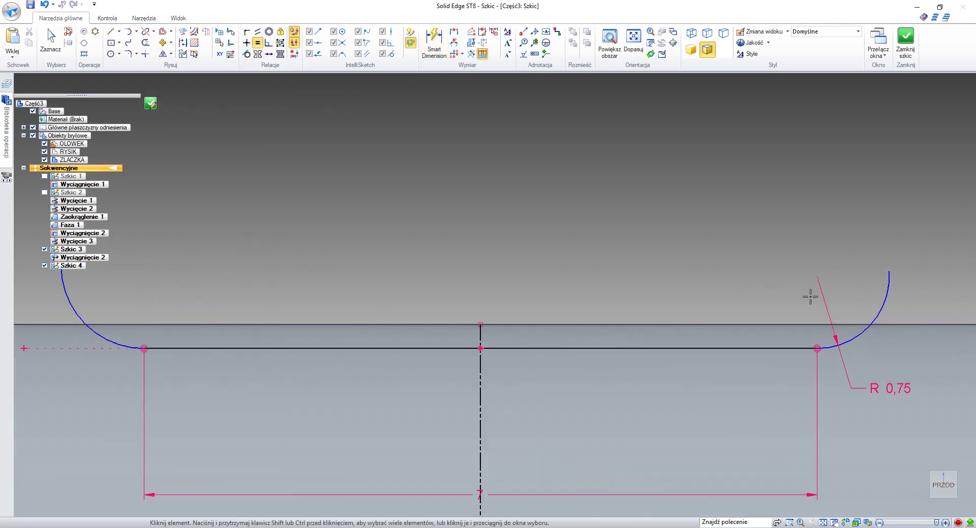
left_click(883, 304)
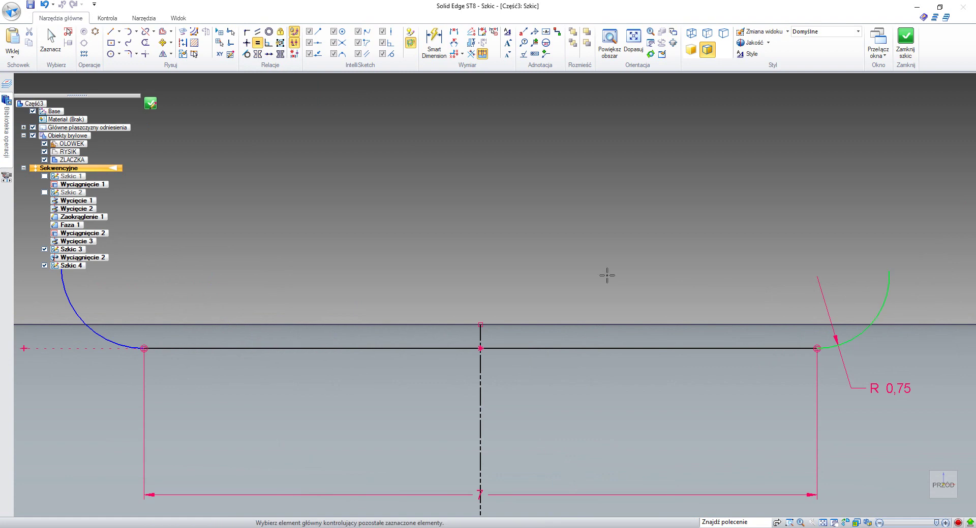
left_click(76, 311)
middle_click_drag(254, 284, 305, 269, "shift")
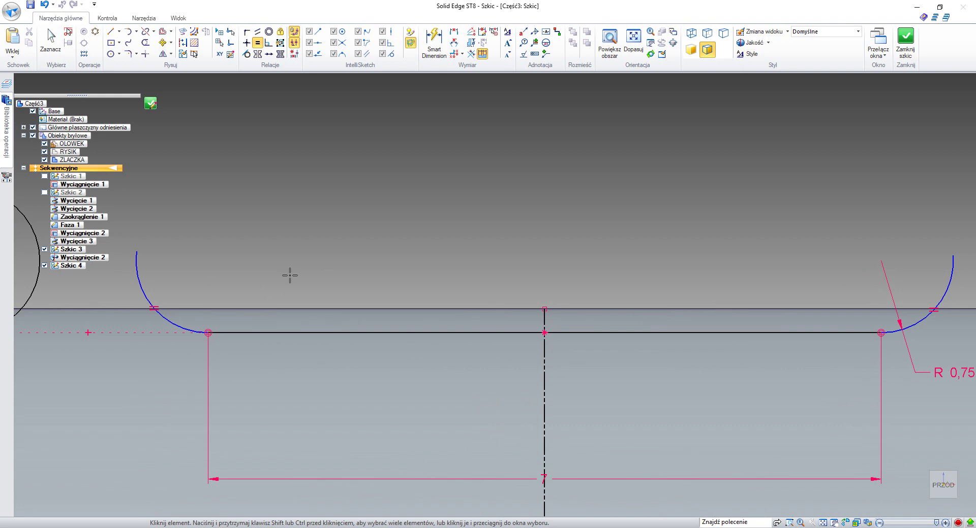
Apply a horizontal alignment relation between the upper endpoints of the two tangent arcs
left_click(246, 42)
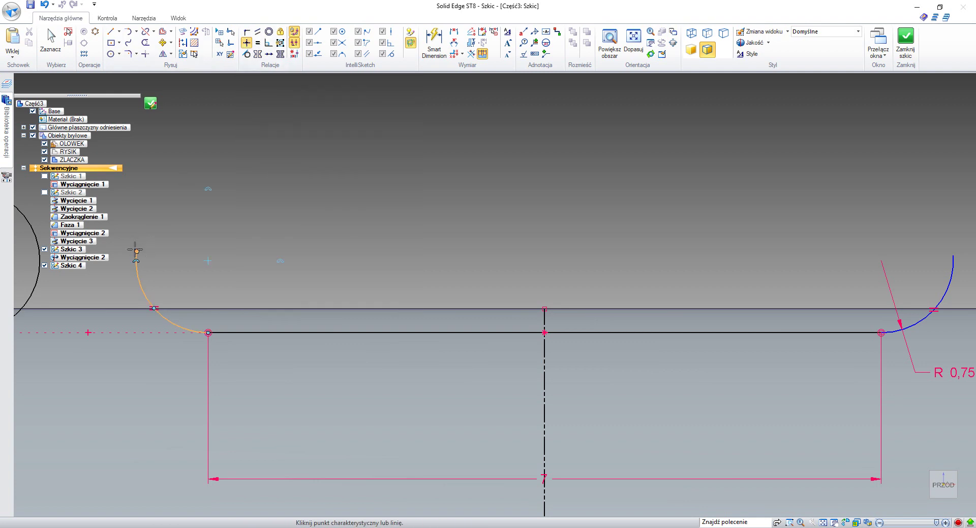
left_click(136, 251)
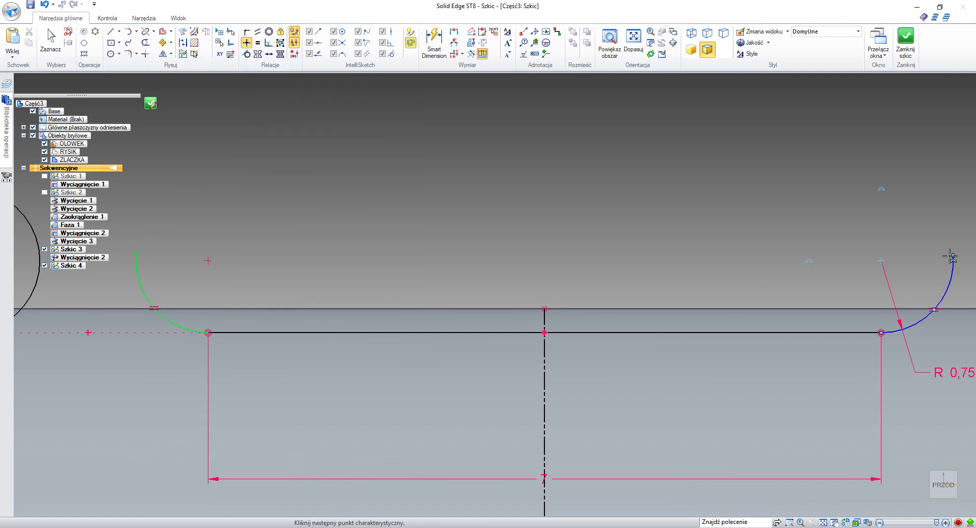
left_click(953, 257)
Draw a straight line connecting the upper endpoints of the two arcs to close the groove profile
scroll(365, 196, "down", 3)
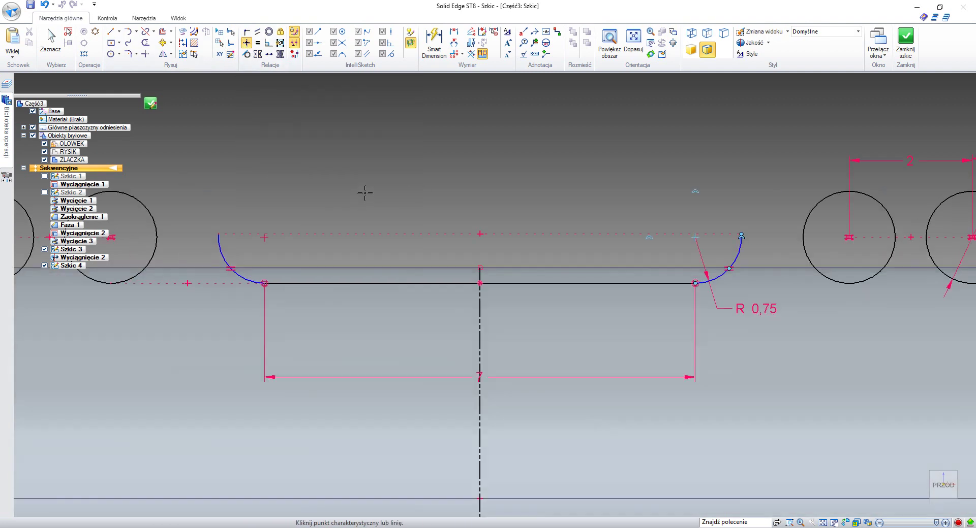
scroll(343, 200, "up", 1)
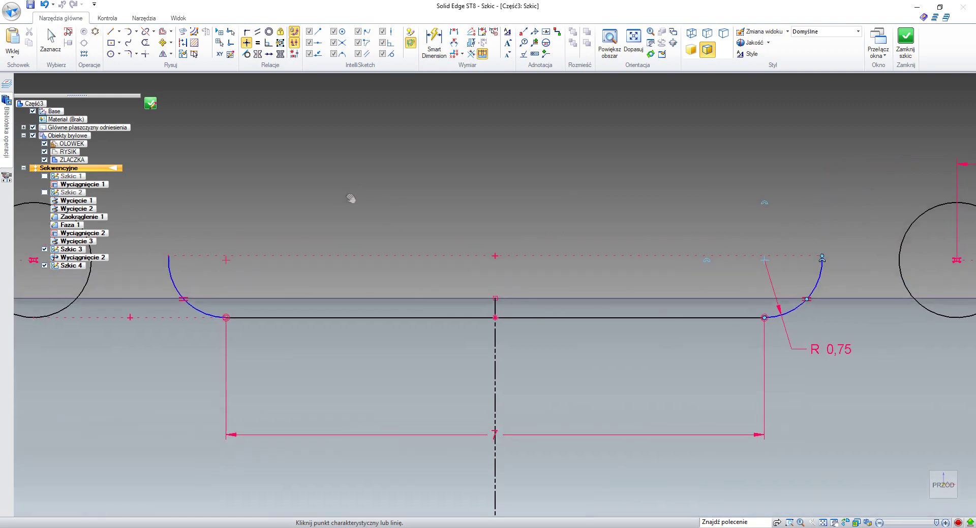
left_click(110, 31)
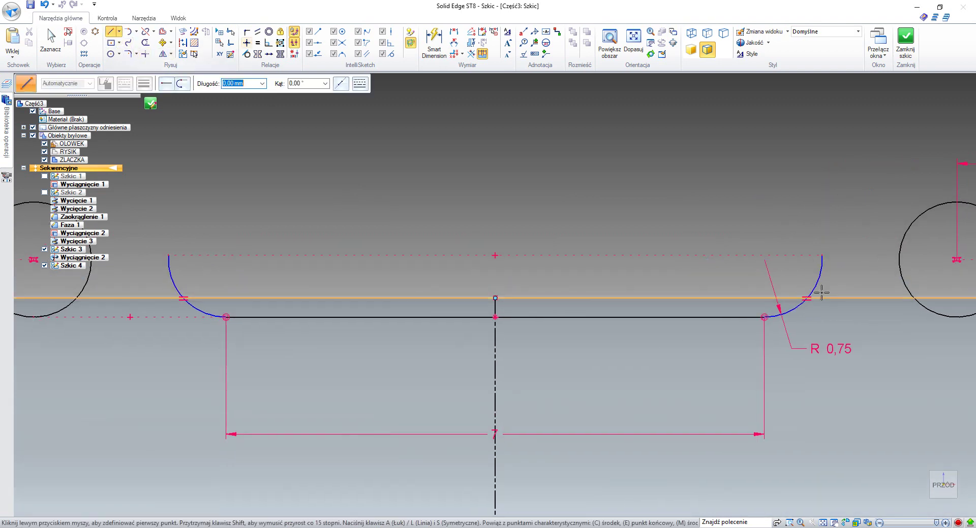
left_click(819, 259)
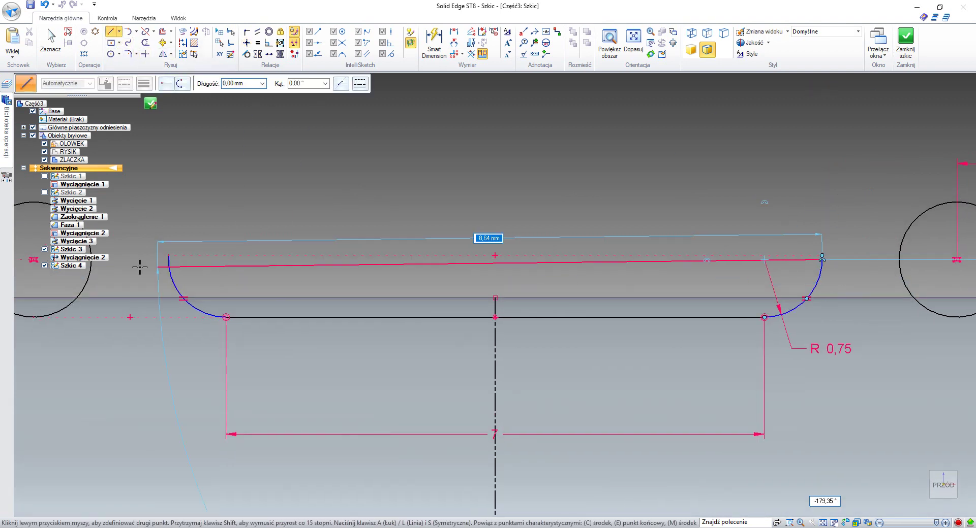
left_click(168, 260)
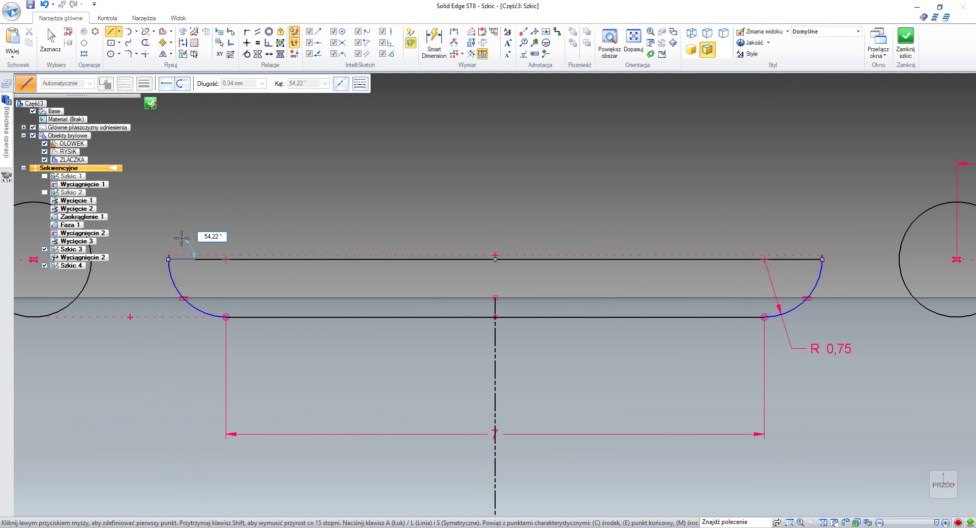
Trim the excess of the profile's upper line where it meets the upper end of the right arc
left_click(145, 43)
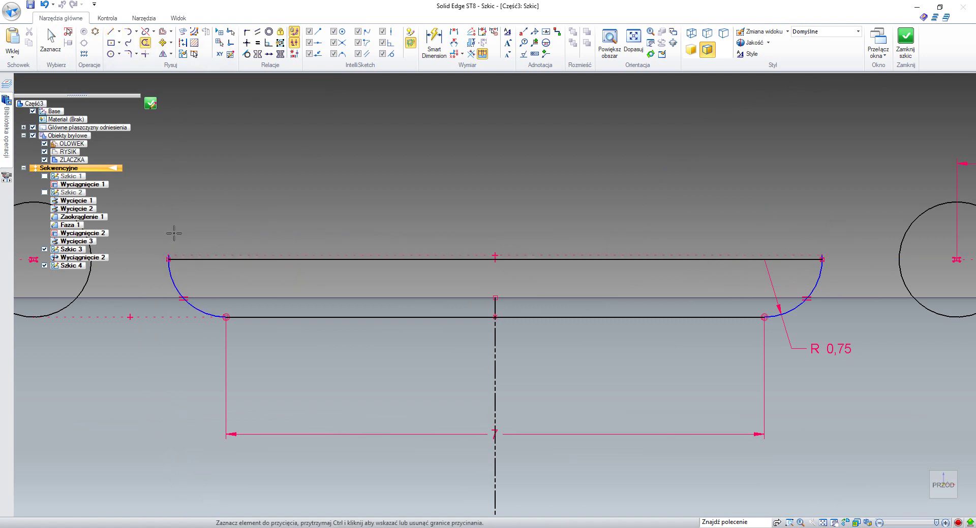
scroll(174, 234, "up", 3)
scroll(276, 261, "down", 3)
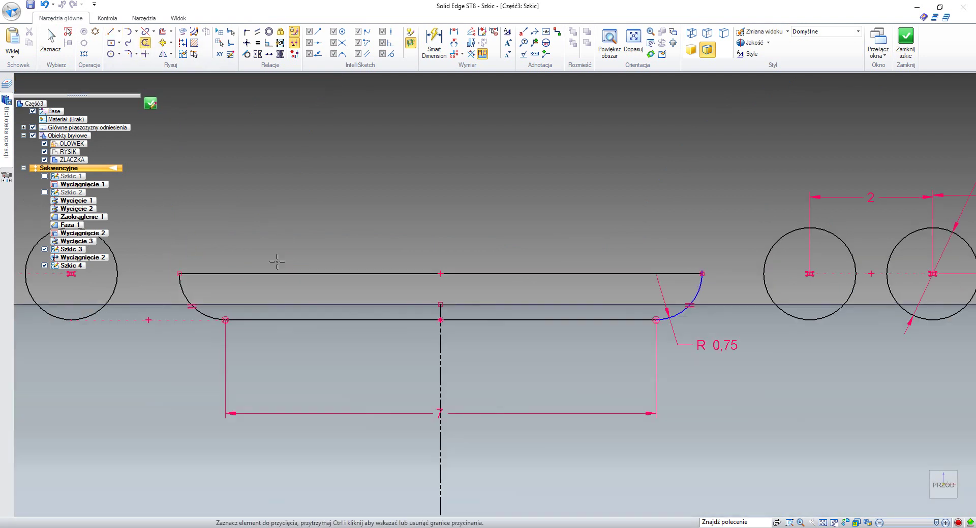
scroll(592, 261, "up", 5)
left_click(685, 323)
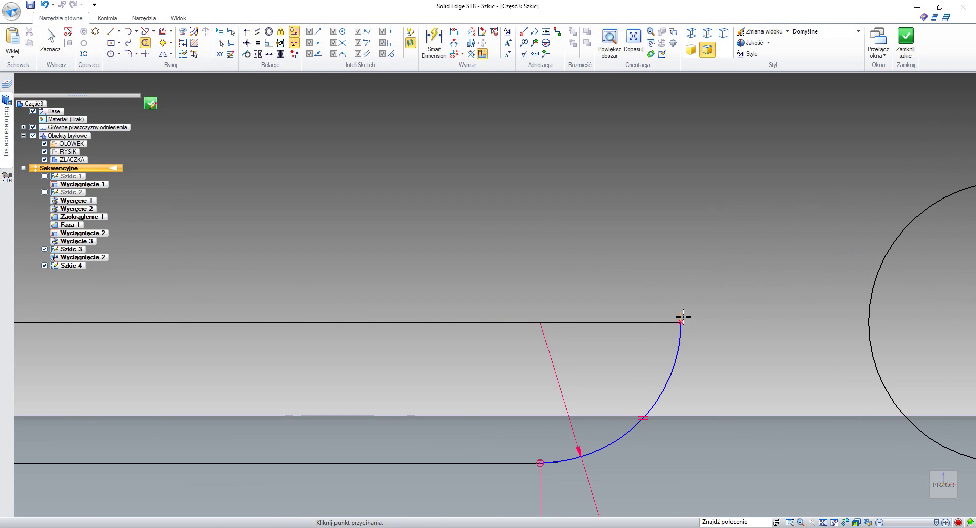
scroll(644, 294, "down", 3)
mouse_move(562, 272)
middle_mouse_down("shift")
mouse_move(688, 268)
mouse_move(680, 265)
middle_mouse_up("shift")
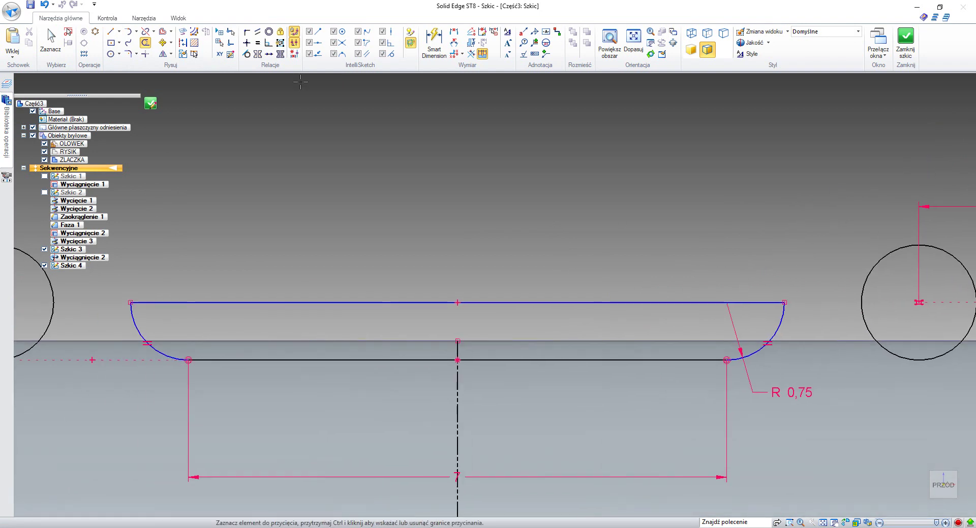
Align the upper line's midpoint vertically with the upper end of the vertical centre axis using a Horizontal/Vertical relation
left_click(246, 43)
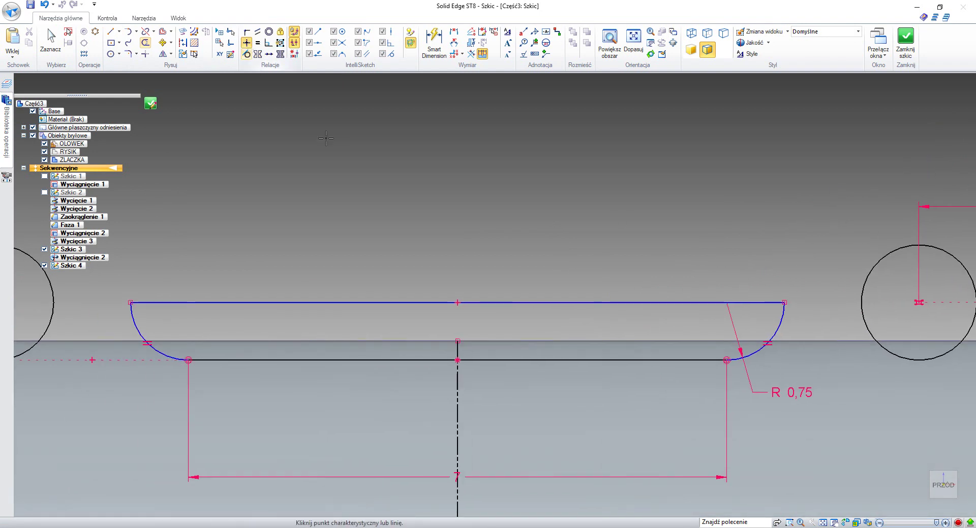
left_click(456, 303)
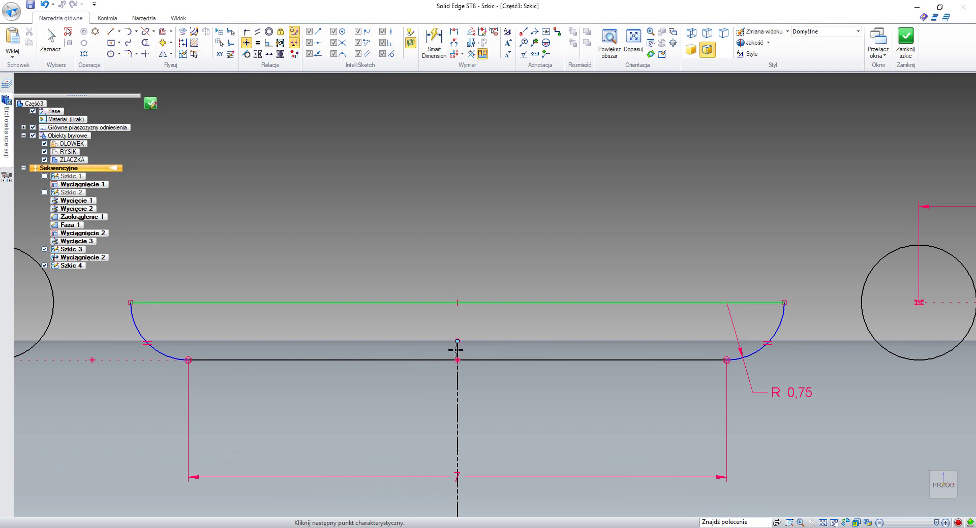
left_click(458, 342)
scroll(457, 280, "down", 1)
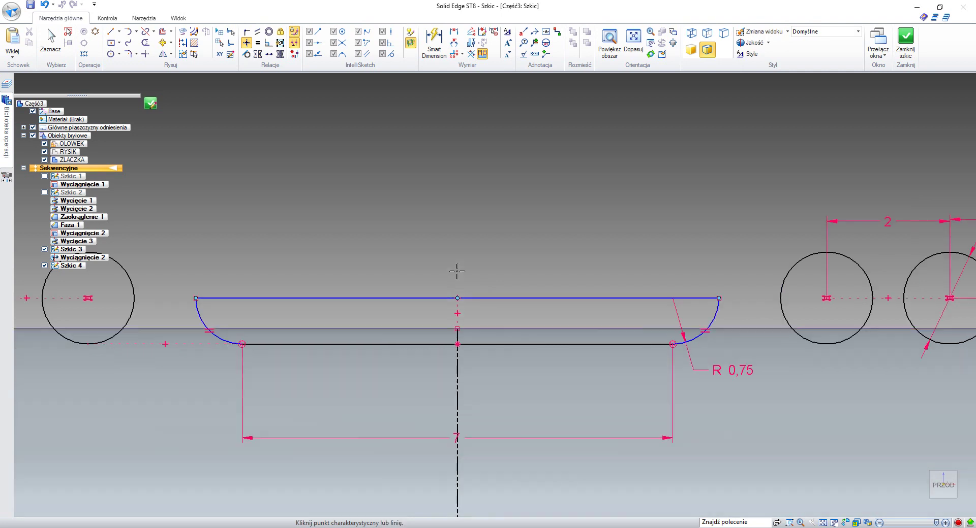
middle_click_drag(457, 270, 452, 272)
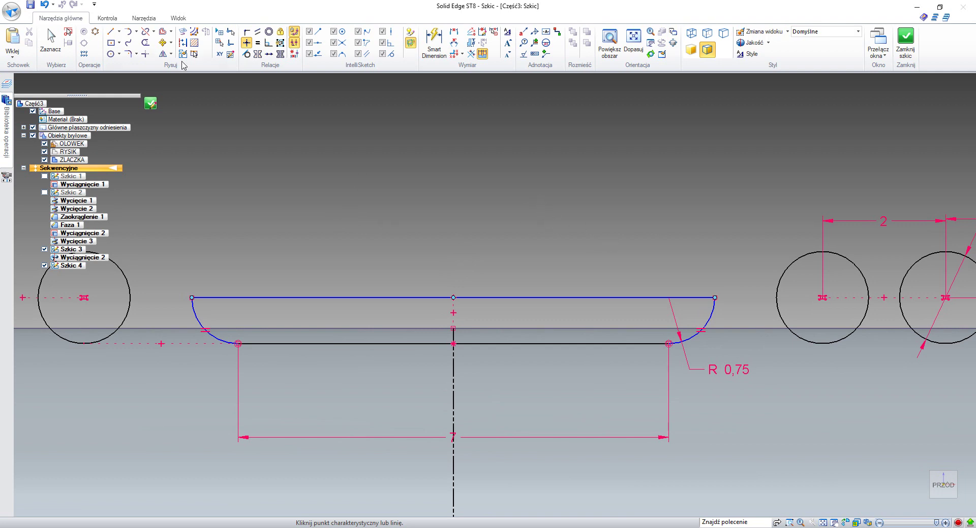
Try moving the profile's upper line slightly upward to test its freedom, and undo the move
left_click(50, 43)
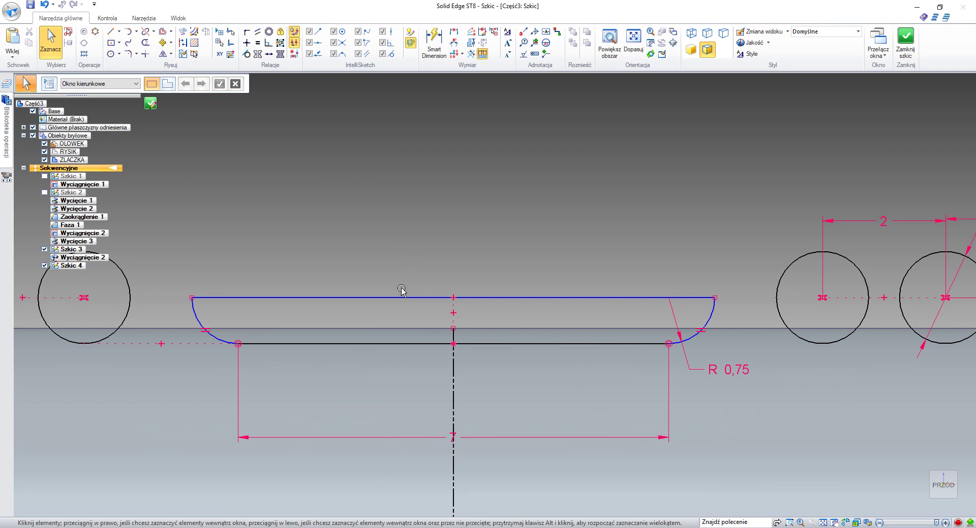
left_click_drag(403, 297, 409, 285)
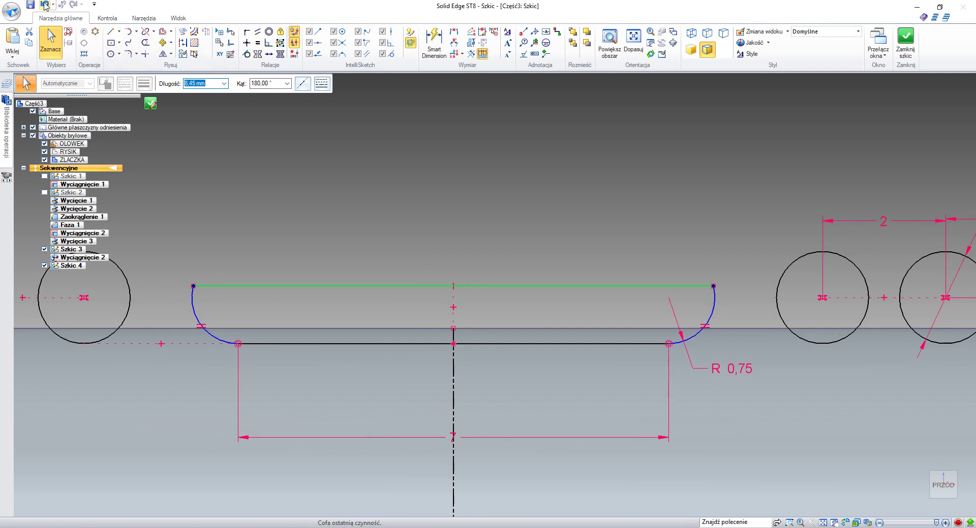
left_click(234, 187)
Dimension the distance between the profile's upper and lower lines, and finish the sketch
left_click(429, 51)
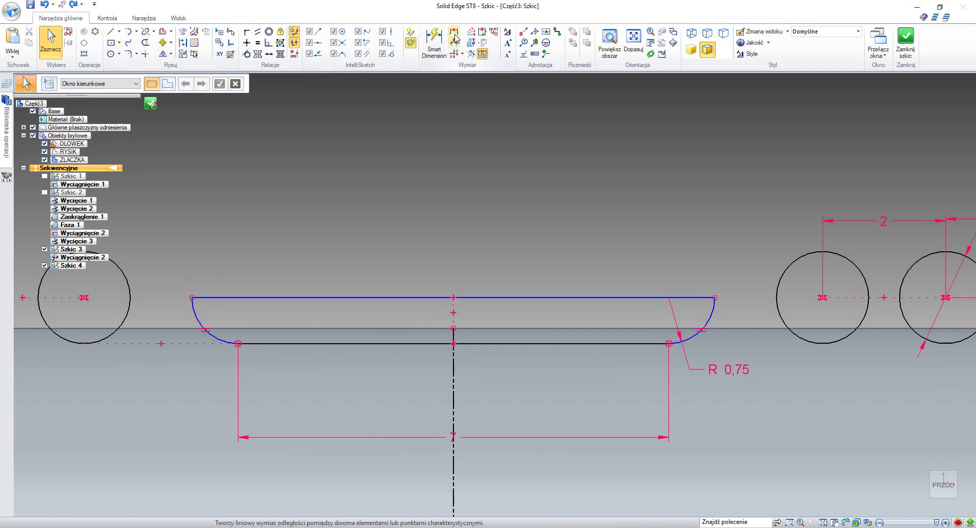
left_click(330, 297)
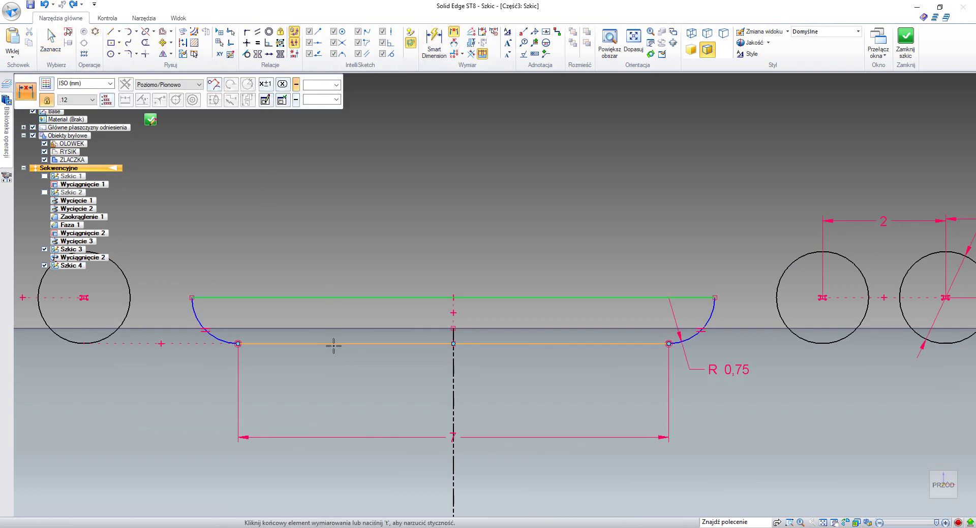
left_click(275, 329)
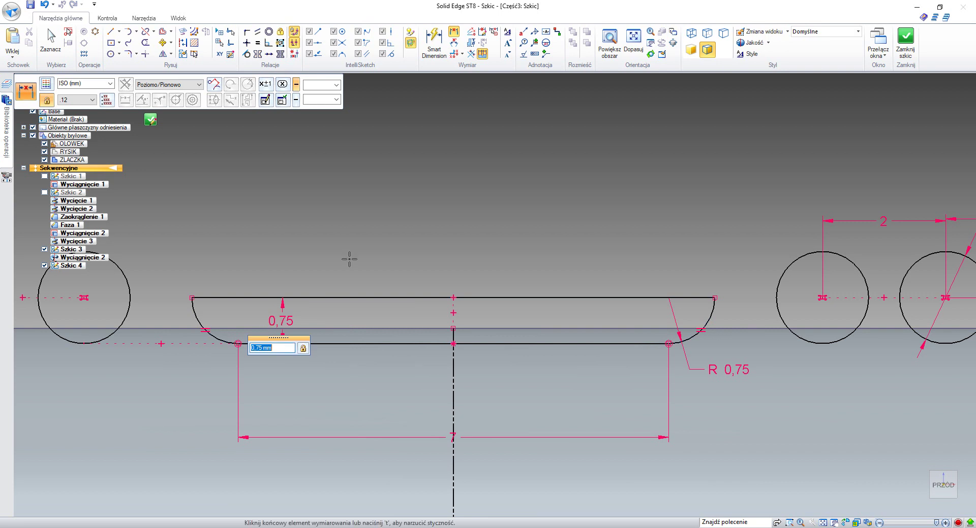
left_click(912, 53)
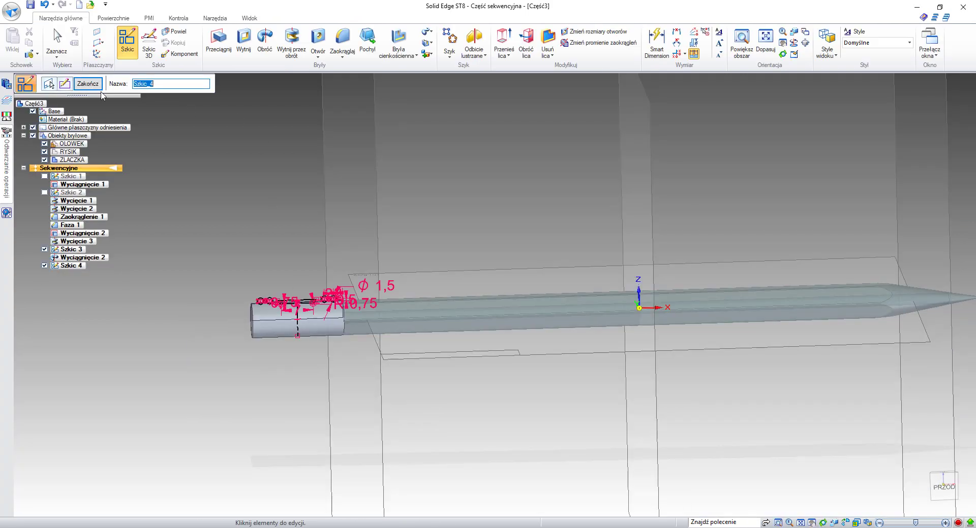
left_click(87, 84)
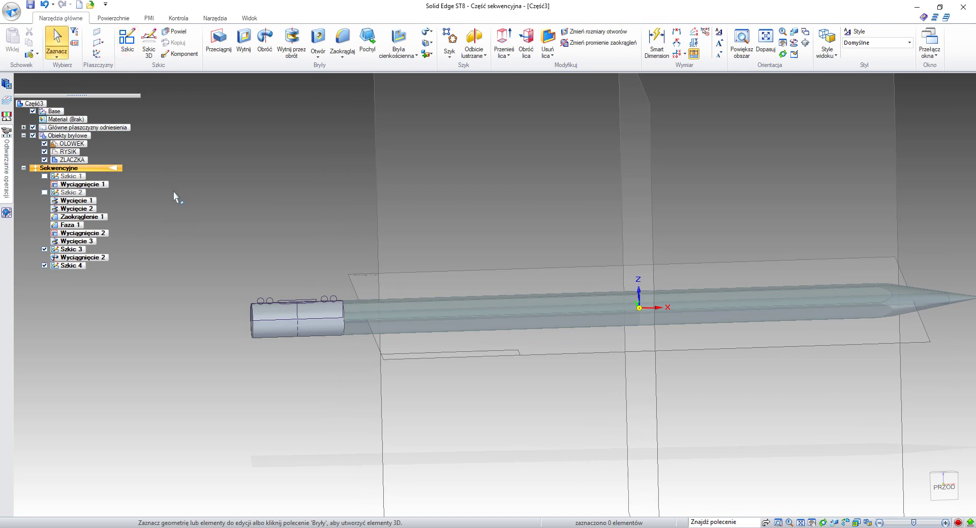
left_click(291, 43)
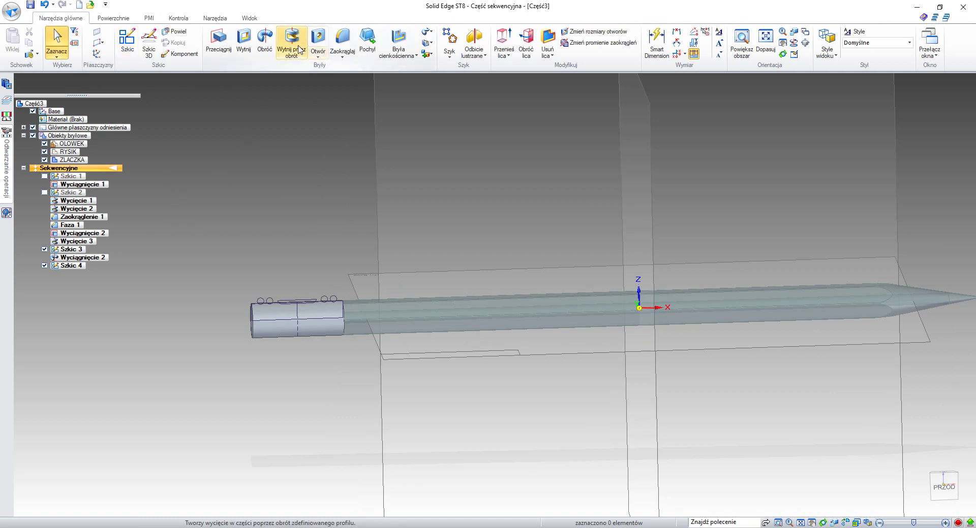
scroll(276, 307, "up", 3)
left_click(268, 309)
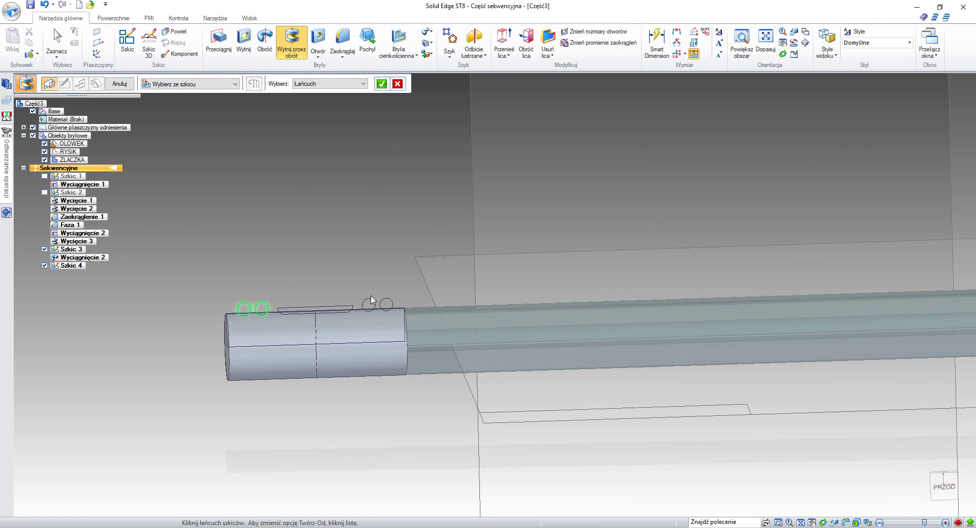
left_click(382, 305)
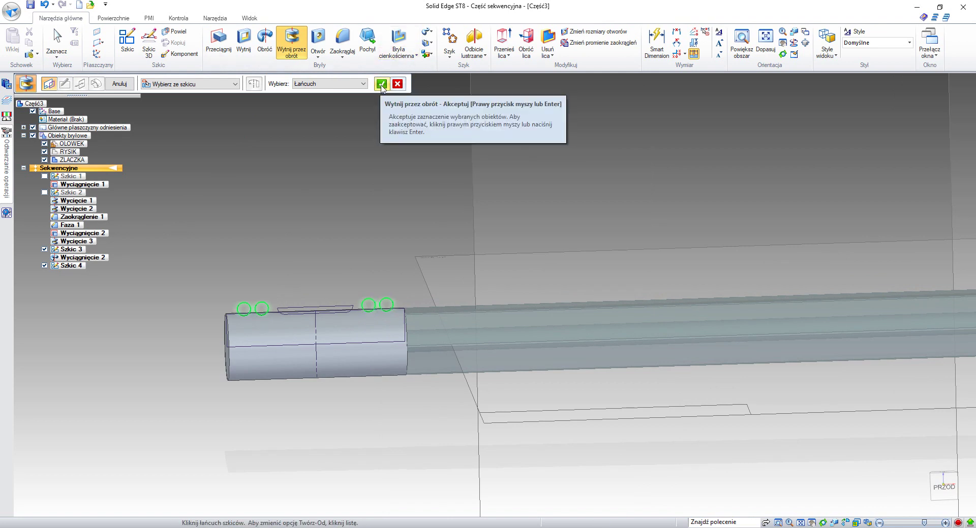
left_click(381, 84)
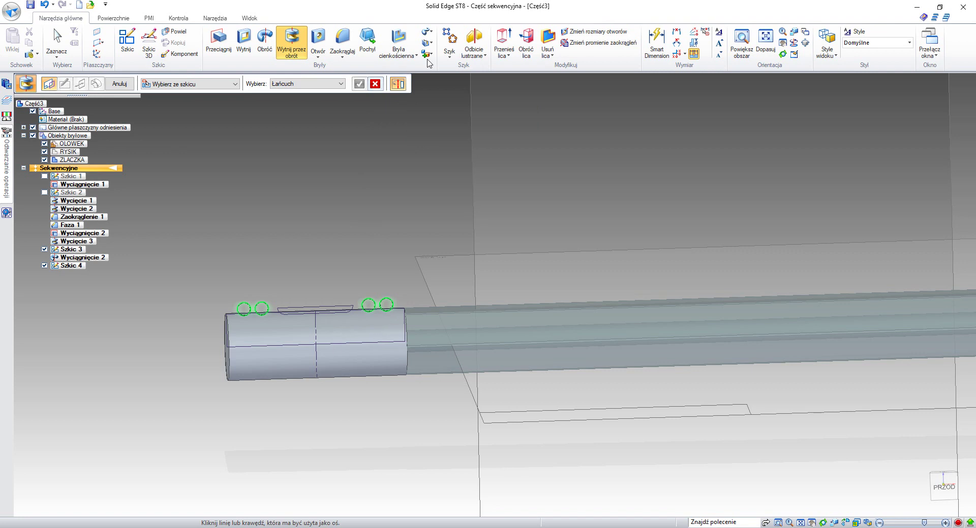
scroll(402, 197, "down", 3)
middle_click_drag(584, 206, 492, 207, "shift")
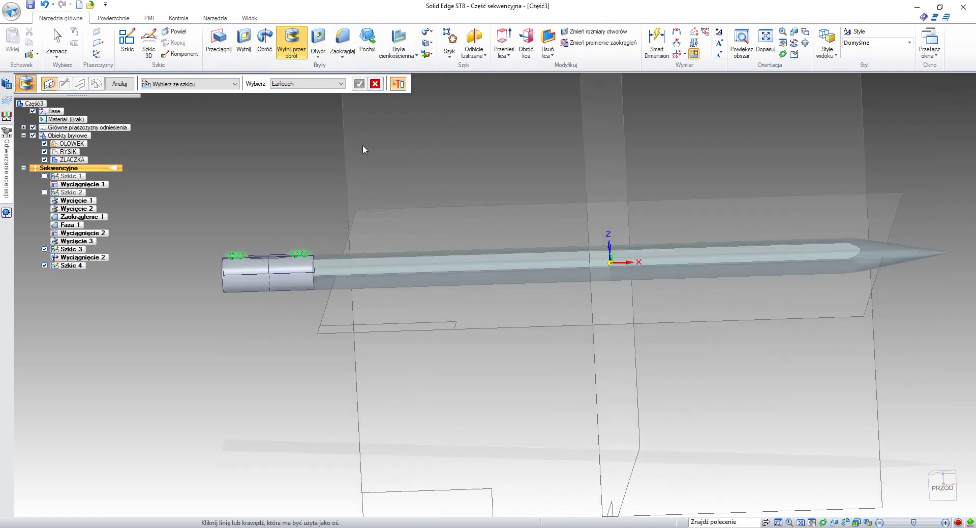
left_click(376, 85)
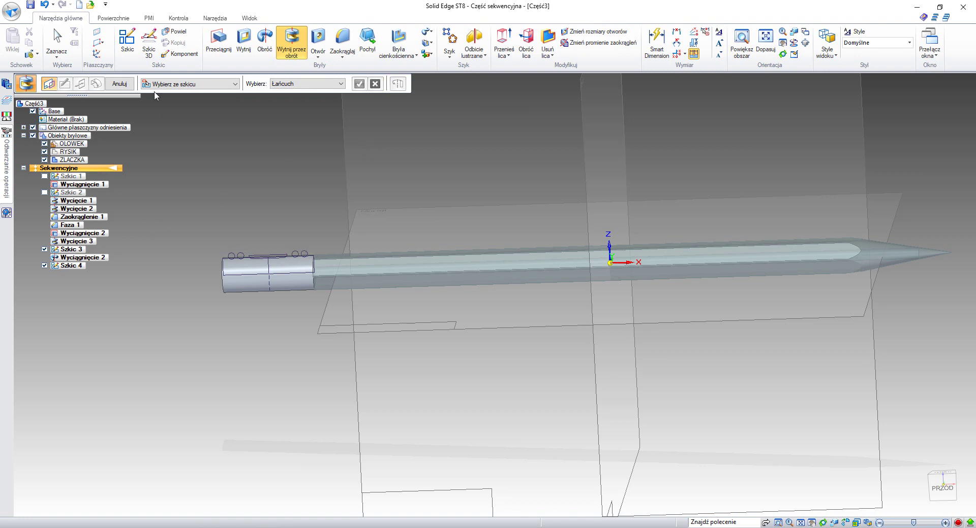
left_click(119, 84)
In the profile of Szkic 4, draw a horizontal line about 15 mm long along the sleeve's centreline and connect its midpoint to the vertical axis
left_click(71, 266)
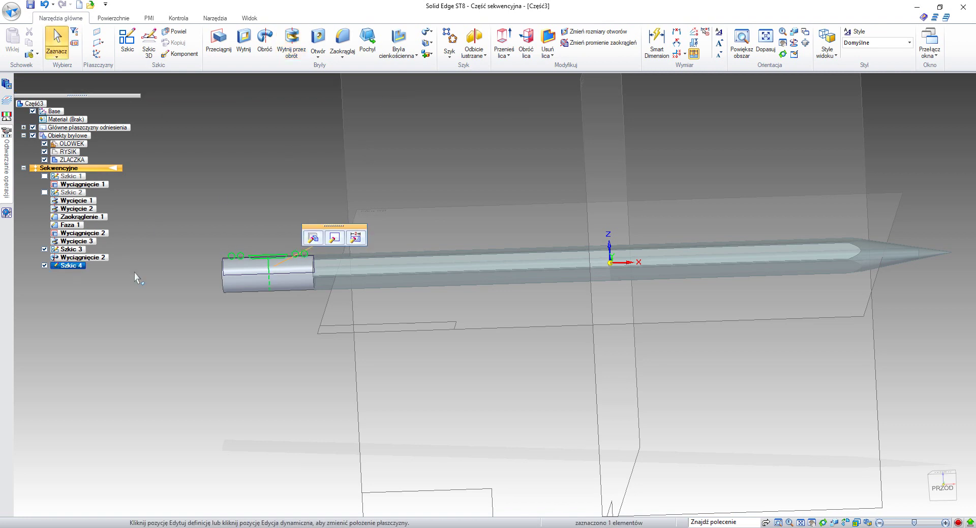
left_click(329, 236)
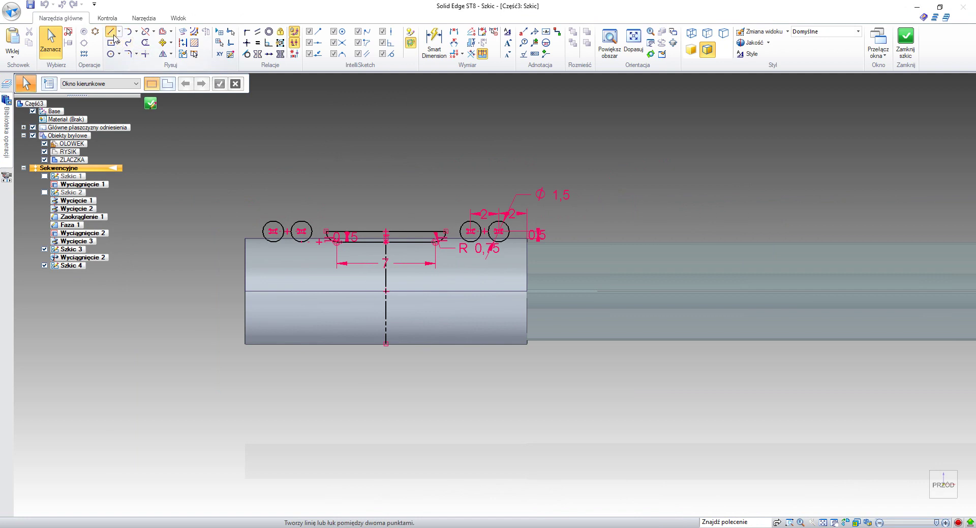
left_click(110, 32)
left_click(245, 291)
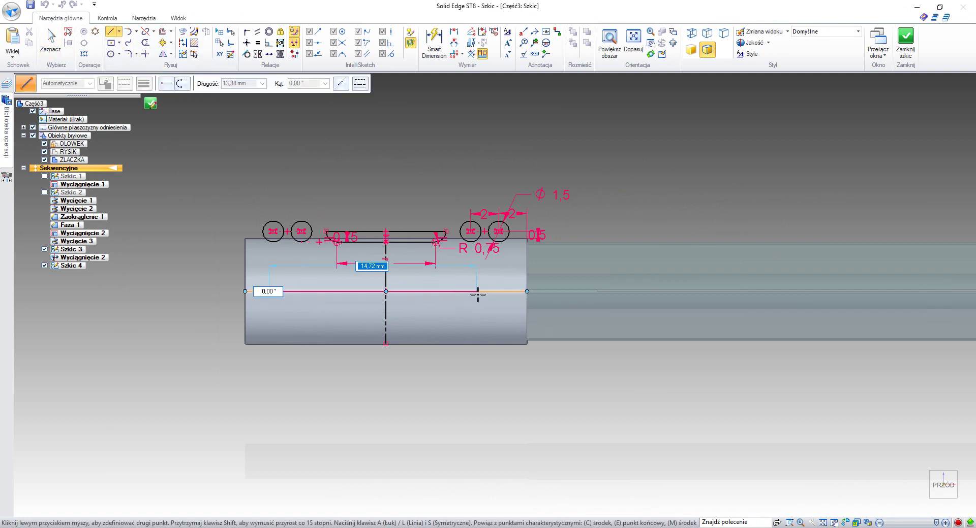
left_click(478, 293)
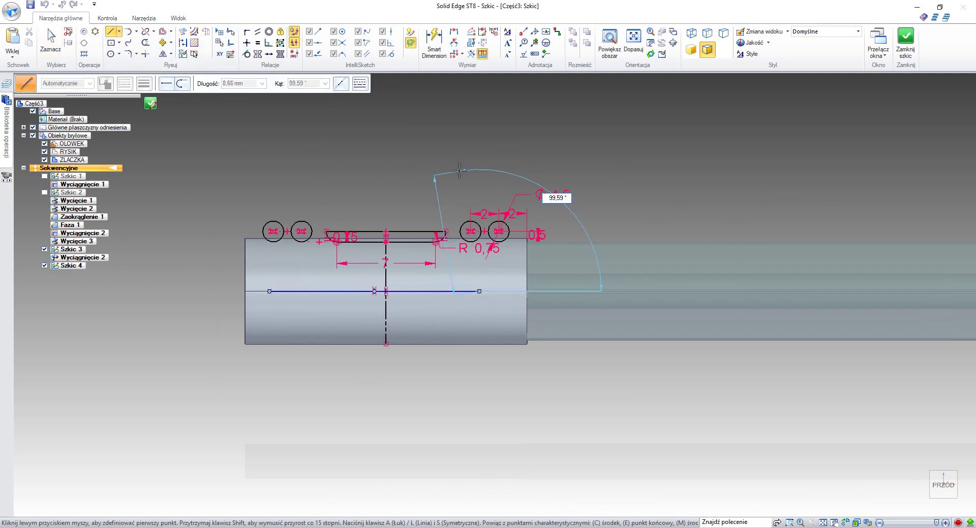
left_click(248, 32)
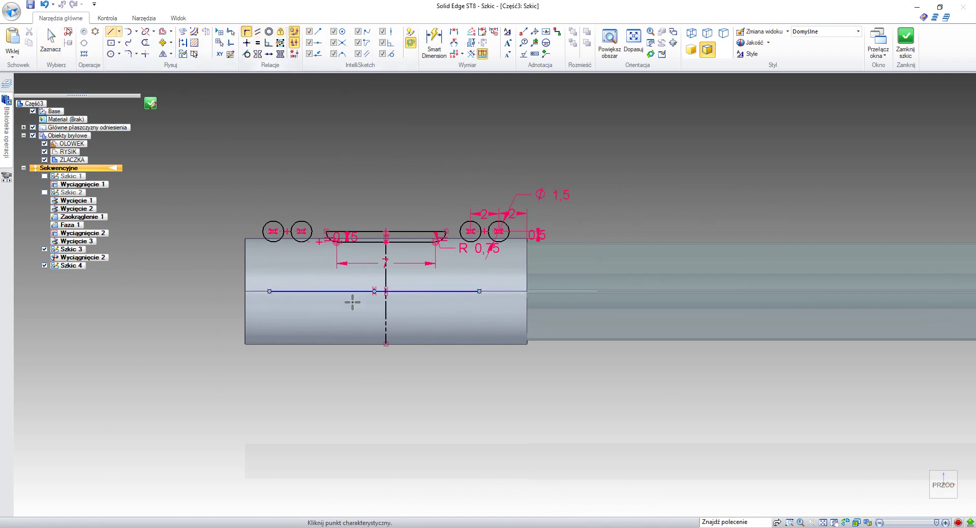
left_click(382, 281)
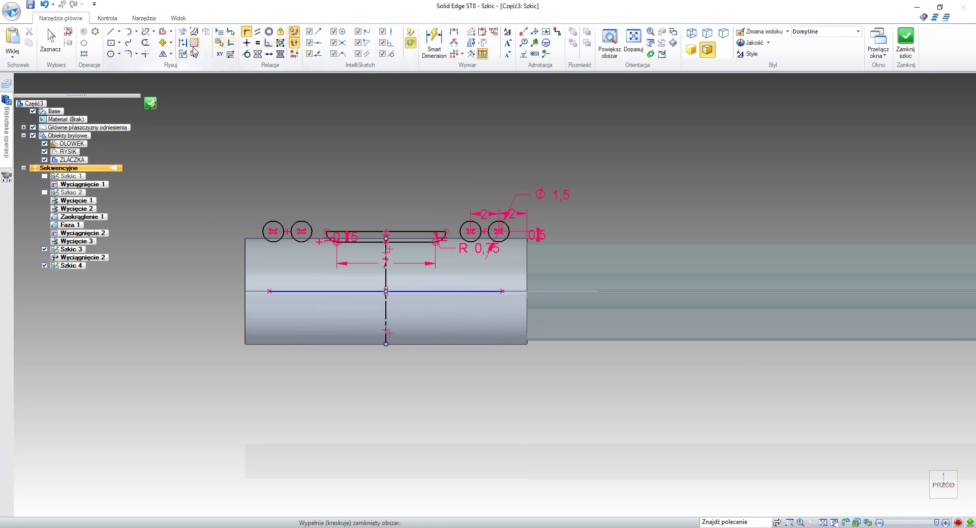
Convert the horizontal line along the sleeve's centre to construction geometry and finish the sketch
left_click(182, 43)
left_click(358, 291)
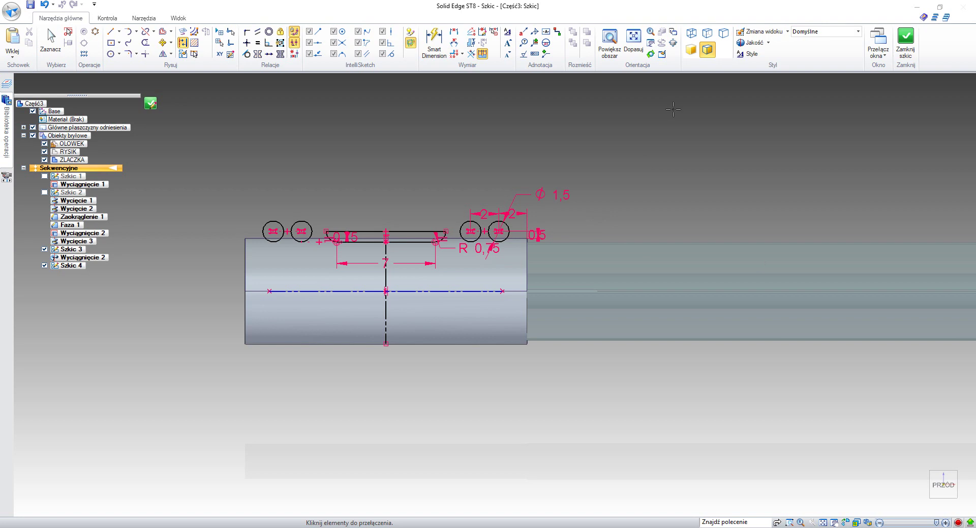
left_click(899, 60)
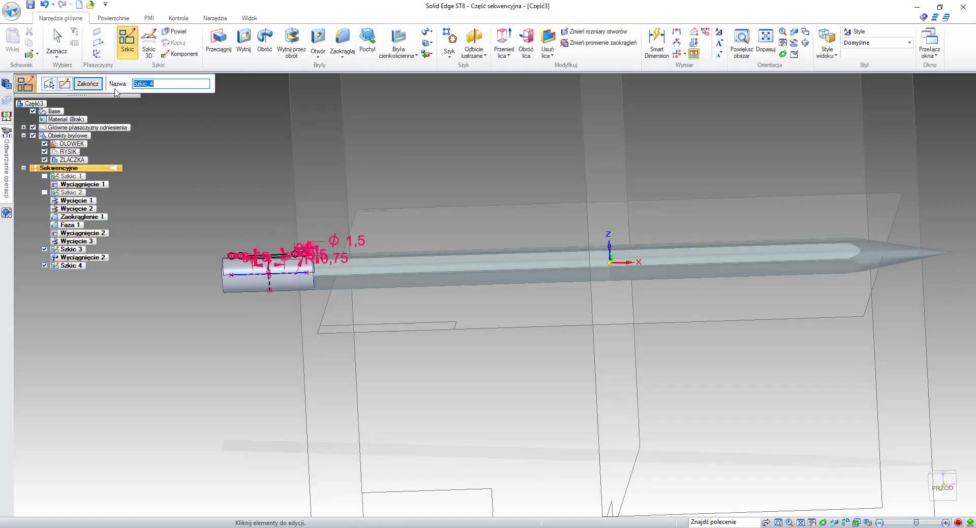
left_click(87, 83)
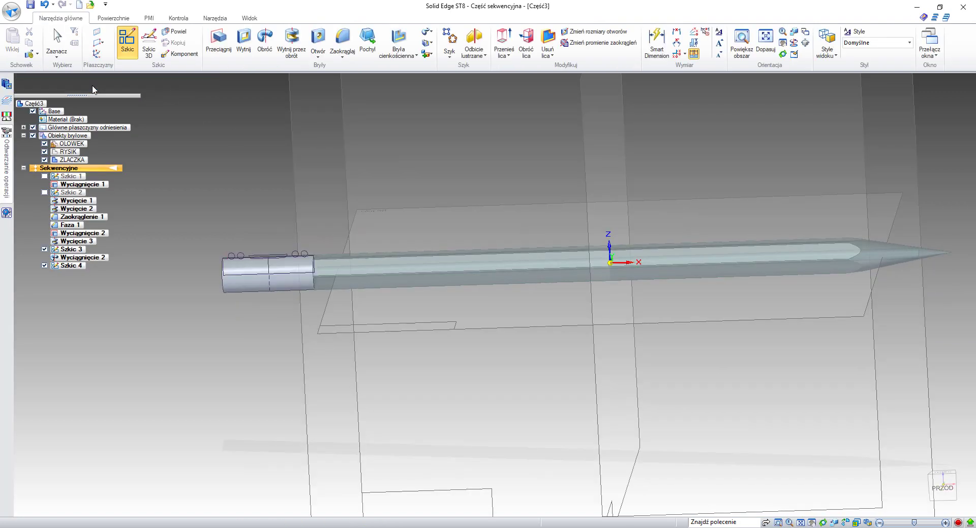
Cut the four circles of Szkic 4 into the sleeve with a 360° revolved cut about the sleeve's centreline
scroll(217, 212, "up", 2)
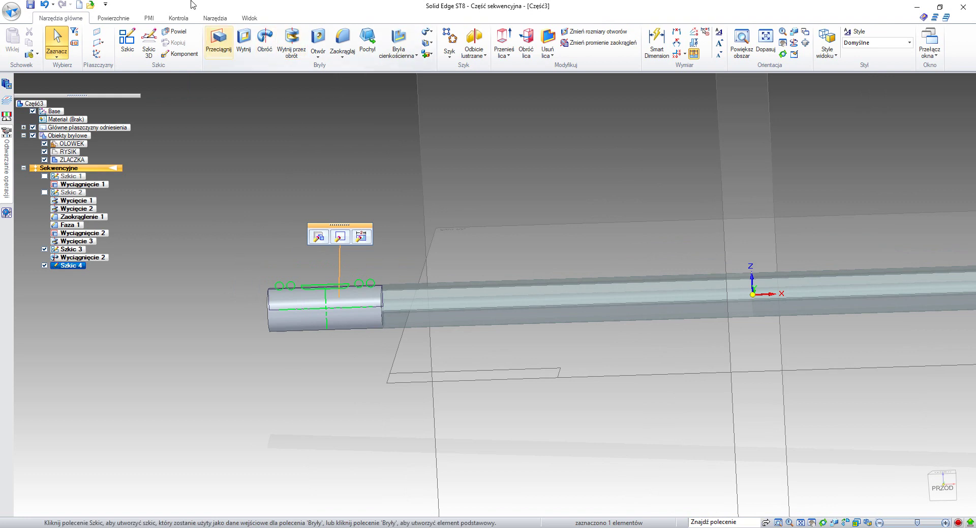
left_click(300, 45)
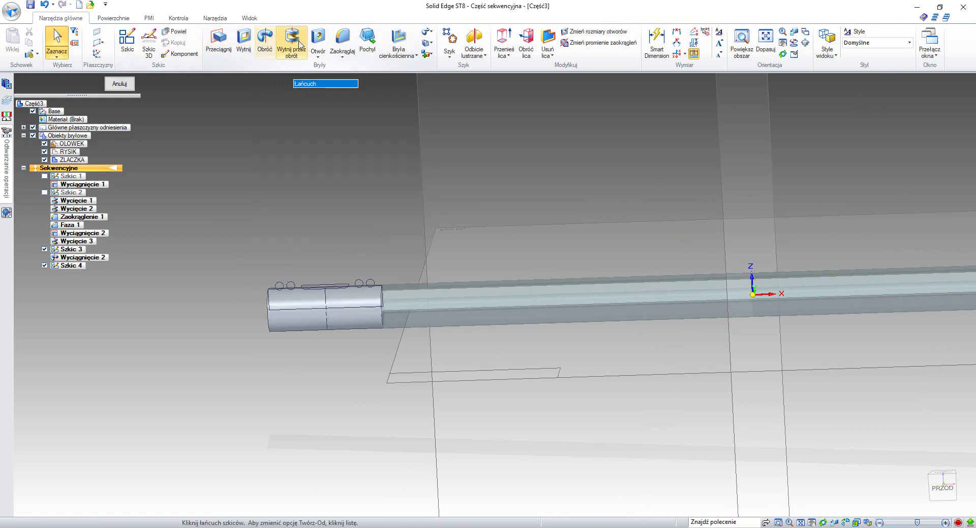
scroll(293, 270, "up", 2)
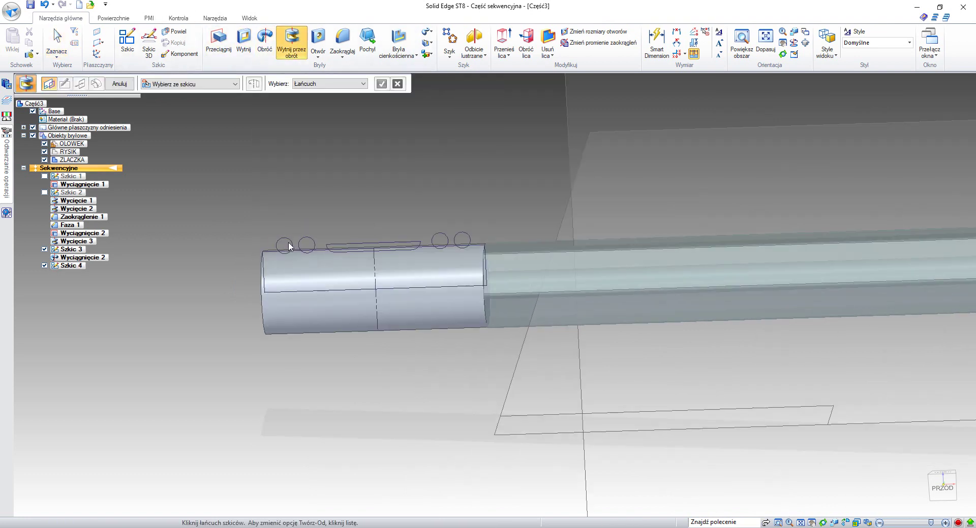
left_click(285, 246)
left_click(306, 245)
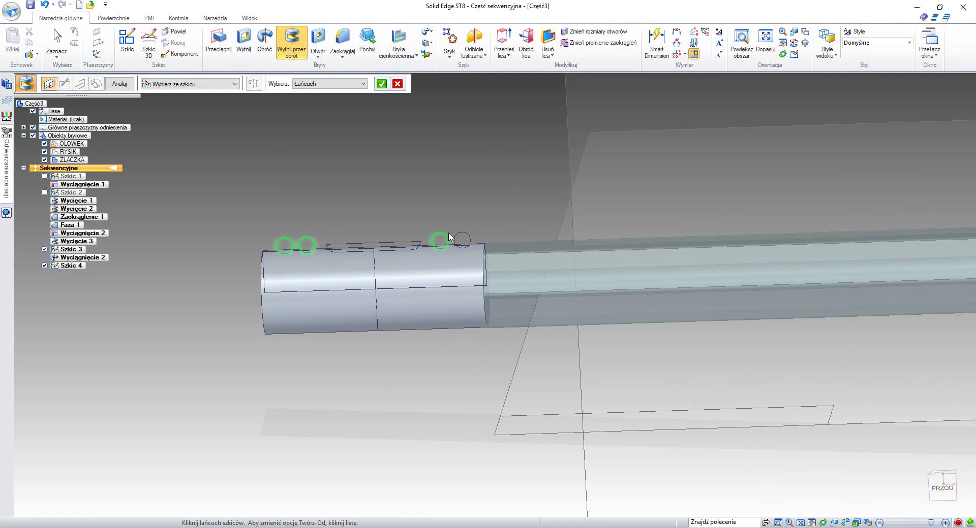
left_click(381, 84)
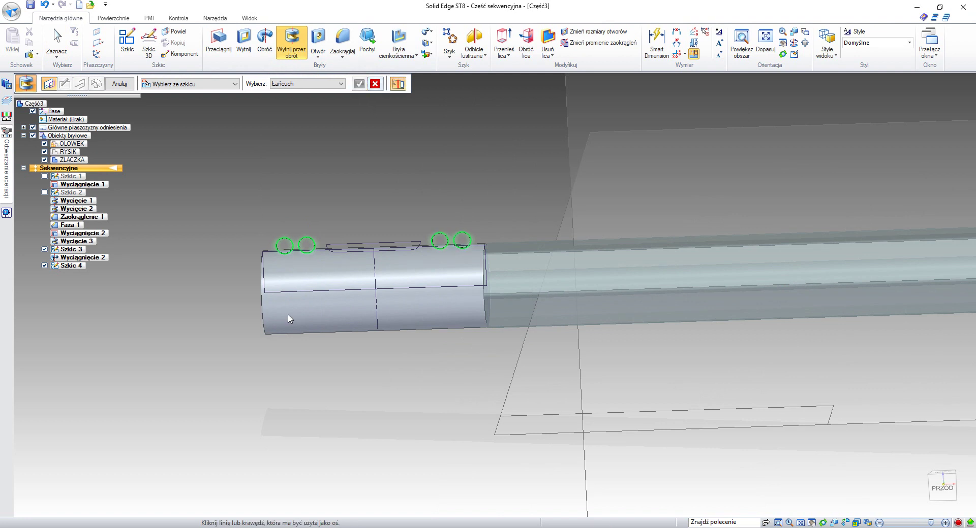
left_click(312, 293)
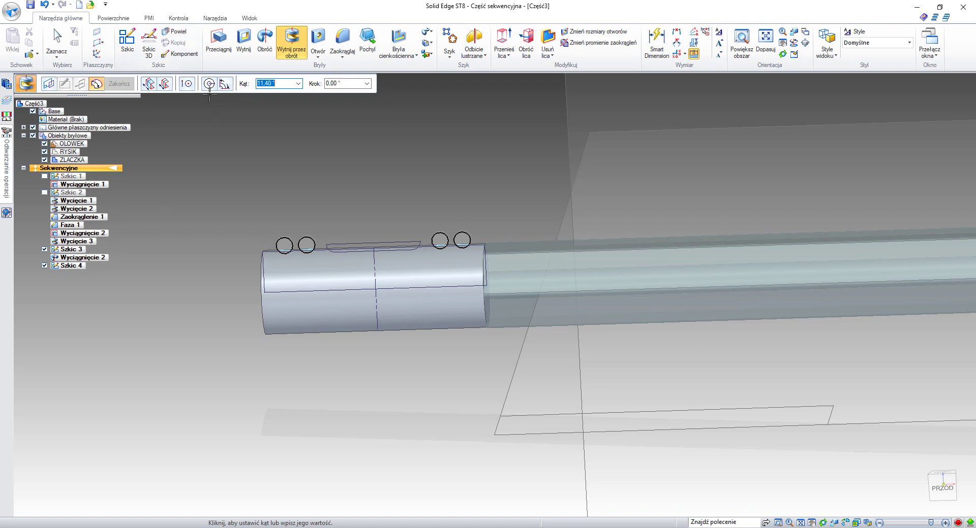
left_click(209, 84)
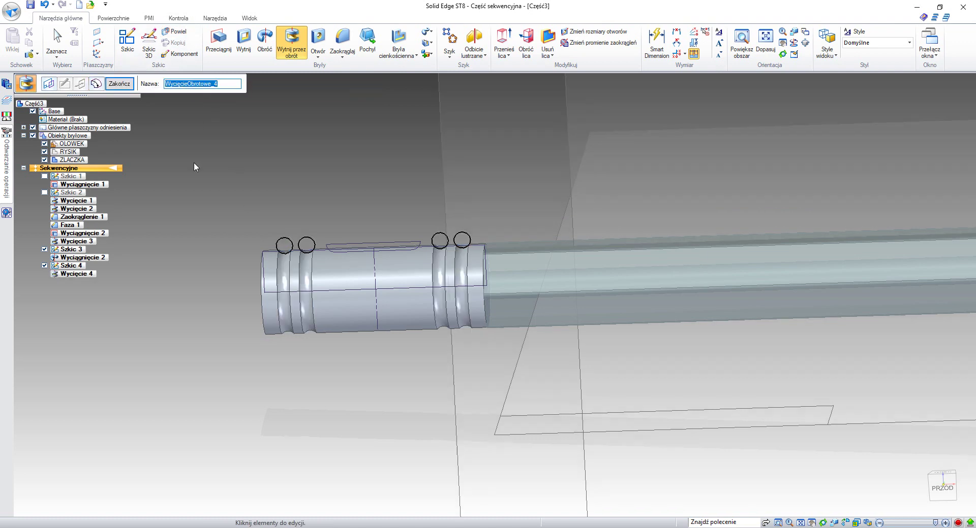
left_click(119, 83)
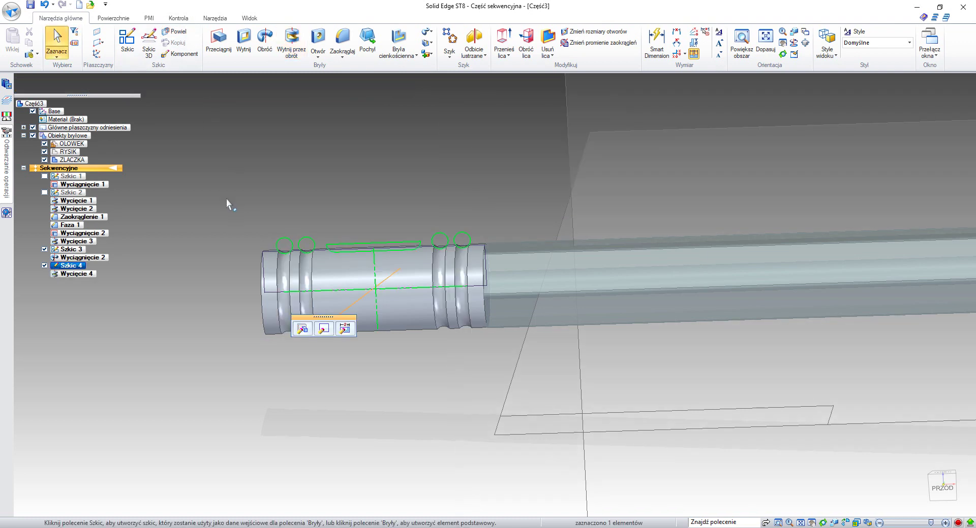
Cut a slot in the sleeve by revolving the elongated profile of Szkic 4 through 360° about its upper line
middle_click_drag(226, 202, 243, 208)
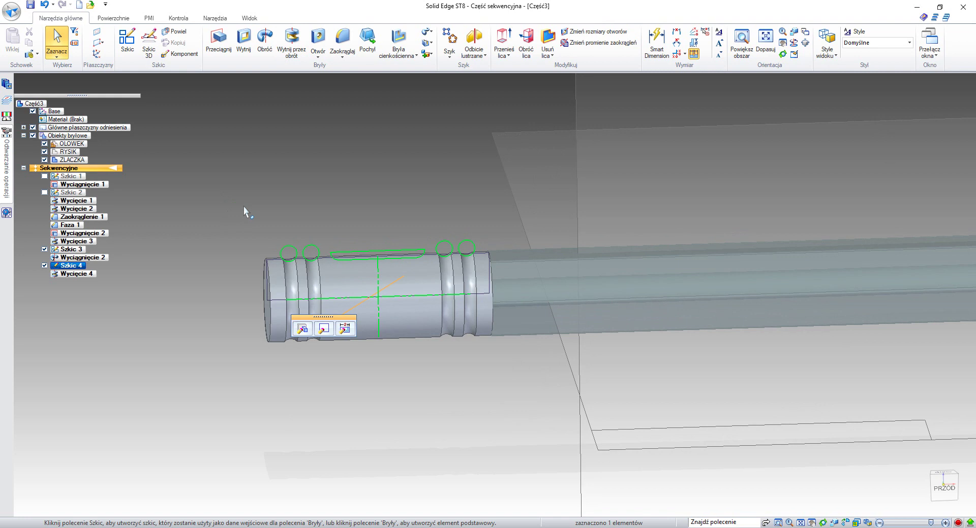
left_click(291, 43)
scroll(338, 218, "up", 2)
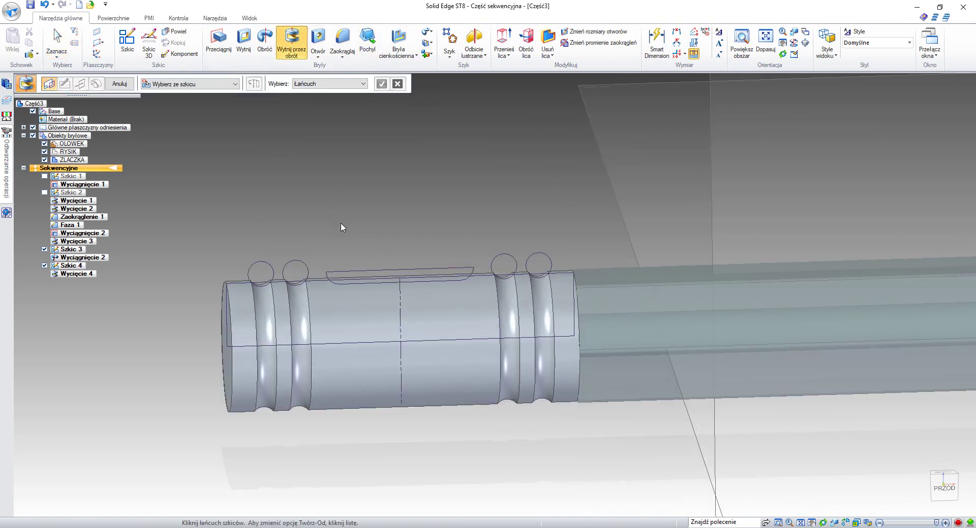
left_click(357, 275)
left_click(382, 84)
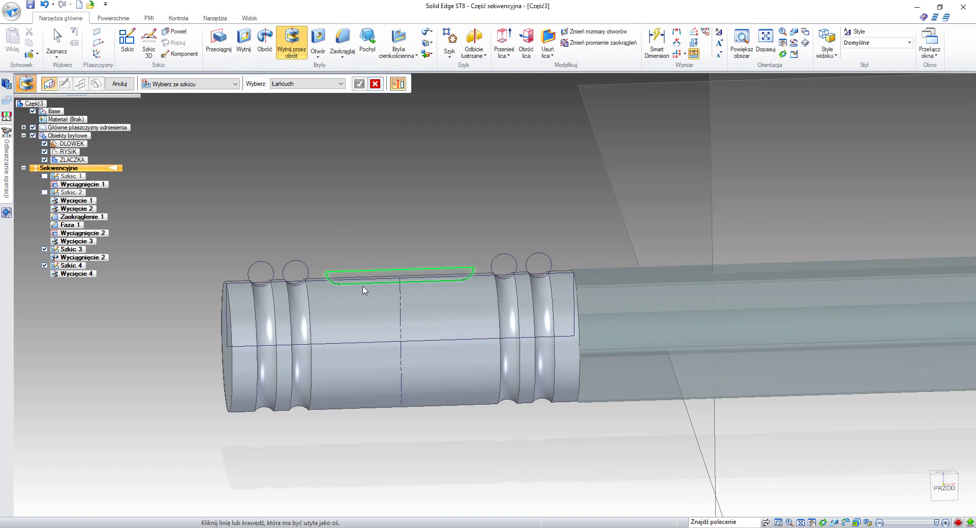
left_click(364, 272)
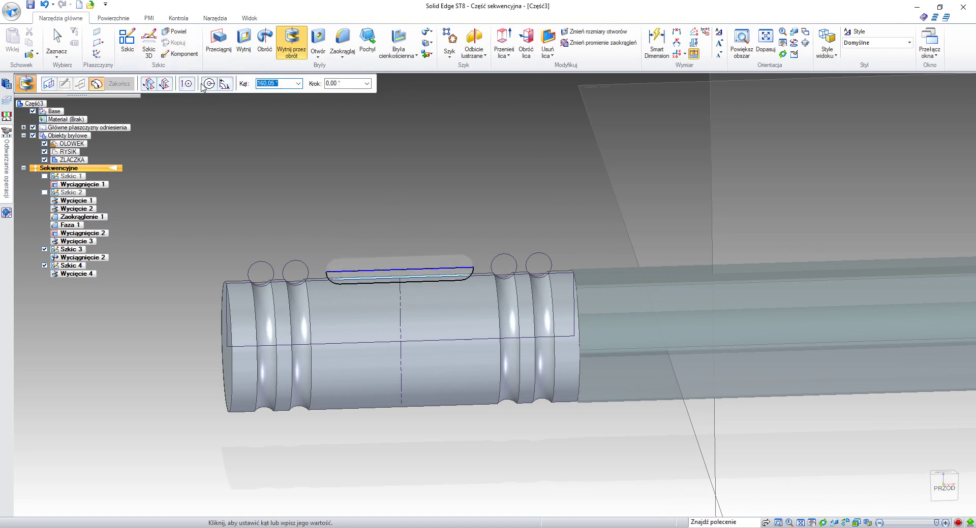
left_click(209, 85)
middle_click_drag(285, 216, 222, 111)
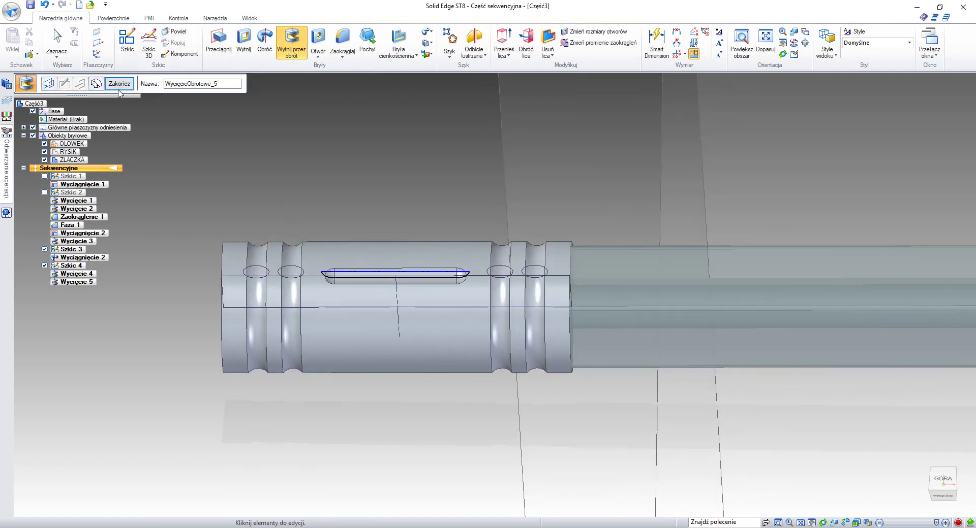
left_click(119, 84)
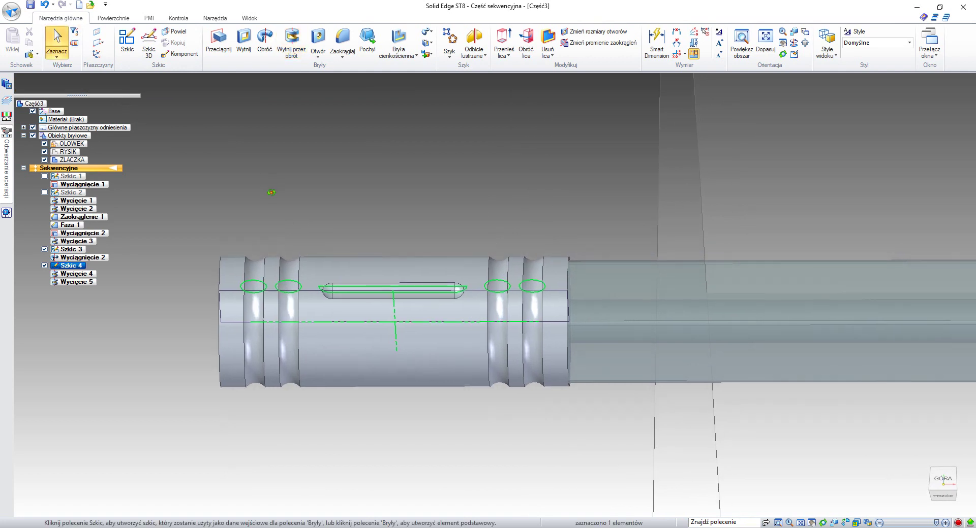
Hide sketches Szkic 4 and Szkic 3
middle_click_drag(271, 192, 222, 203)
left_click(44, 265)
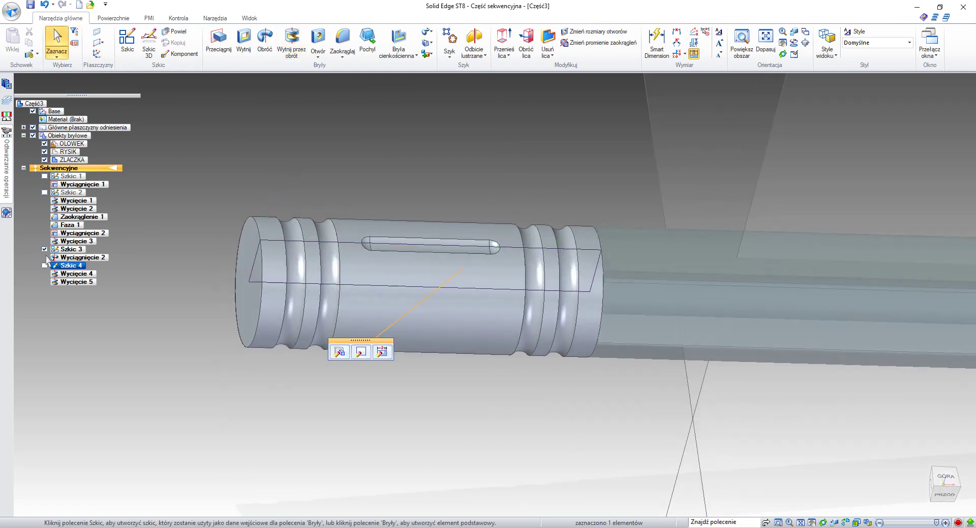
left_click(45, 249)
middle_click_drag(222, 244, 203, 244)
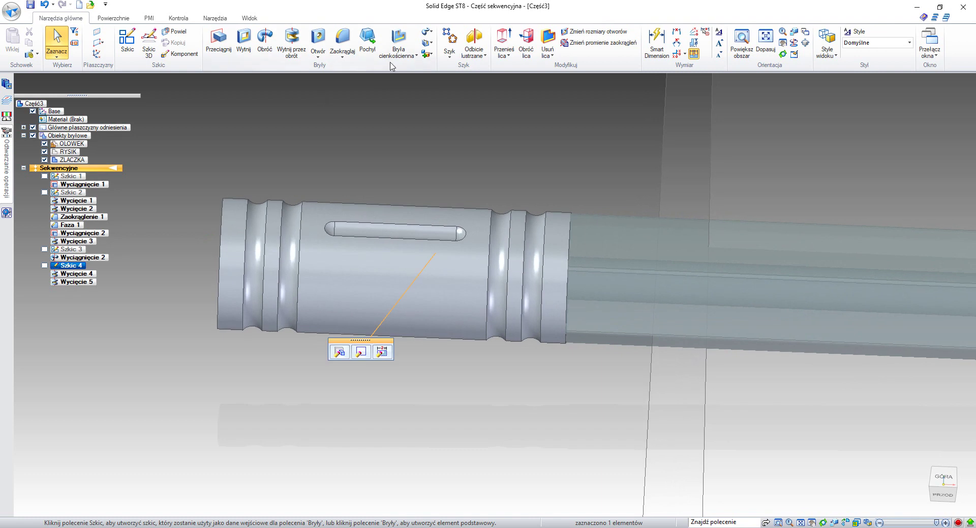
Round all edges of the four ring grooves and both outer end edges of the sleeve with a 0.25 mm radius
left_click(342, 42)
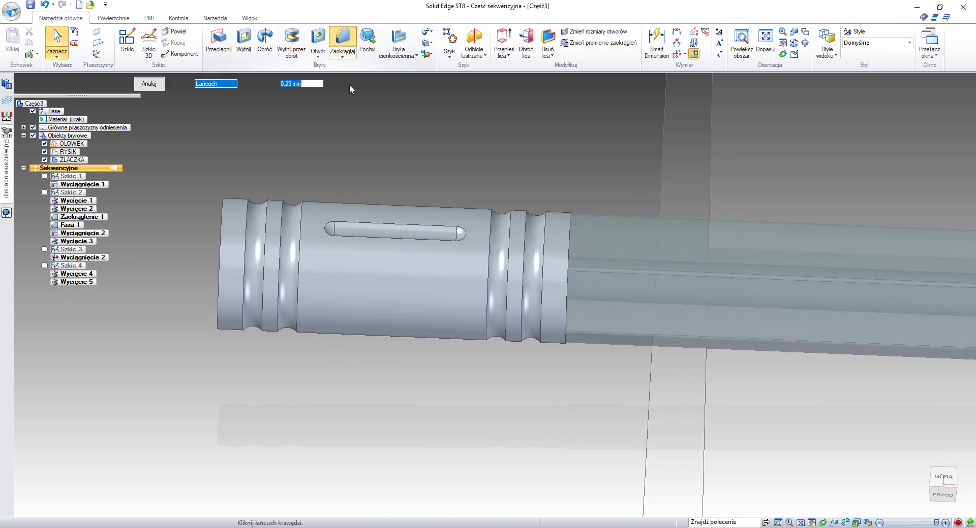
left_click(283, 242)
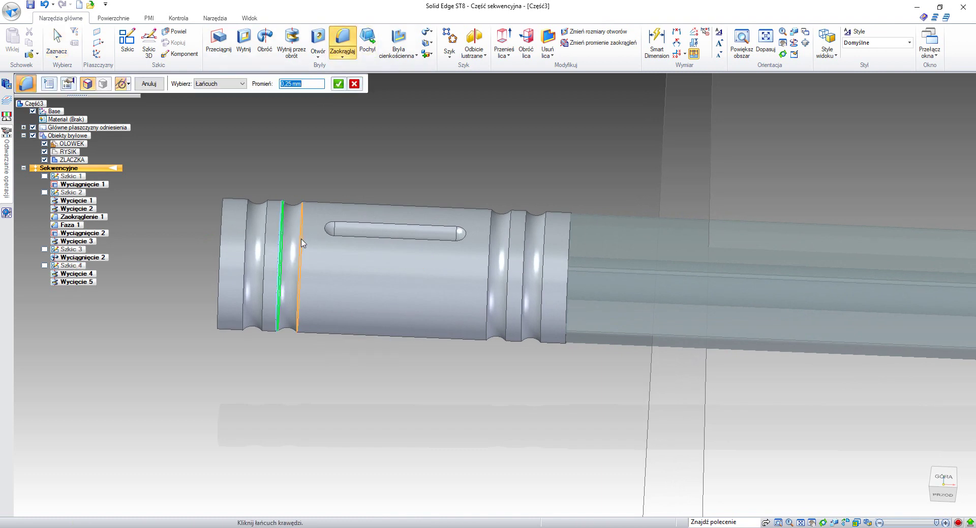
left_click(299, 243)
left_click(263, 240)
left_click(244, 239)
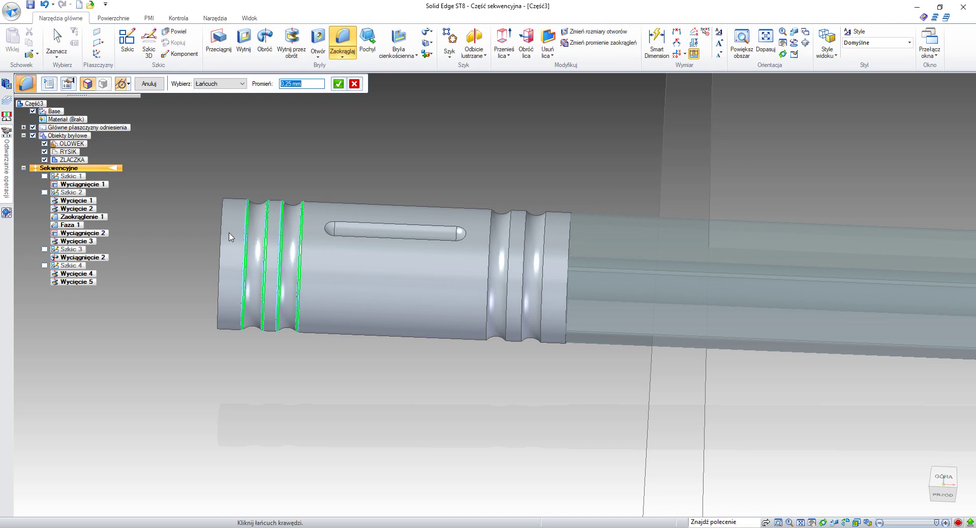
left_click(222, 237)
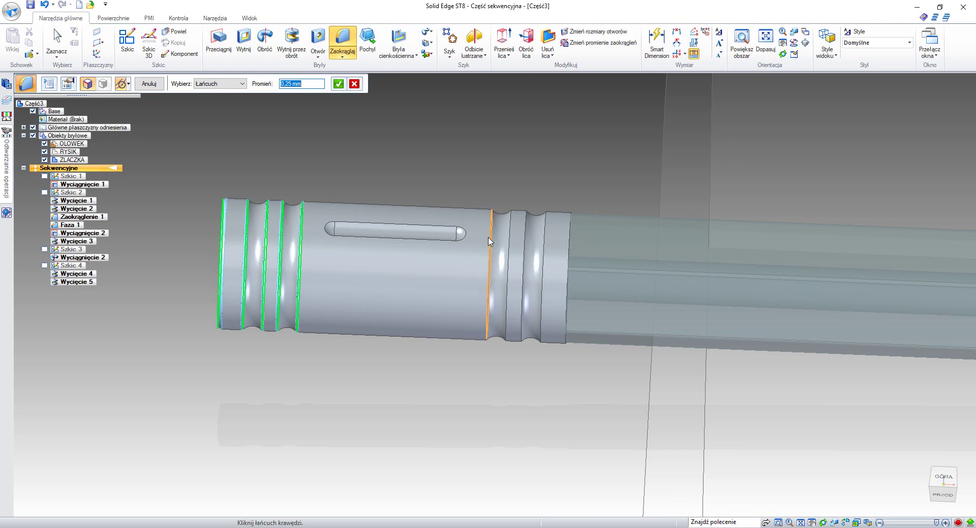
left_click(500, 242)
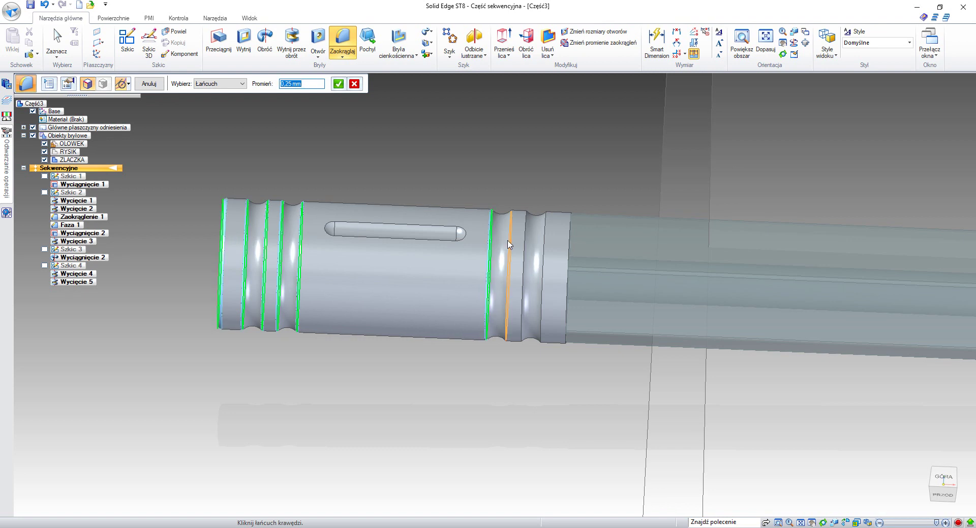
left_click(508, 245)
left_click(525, 244)
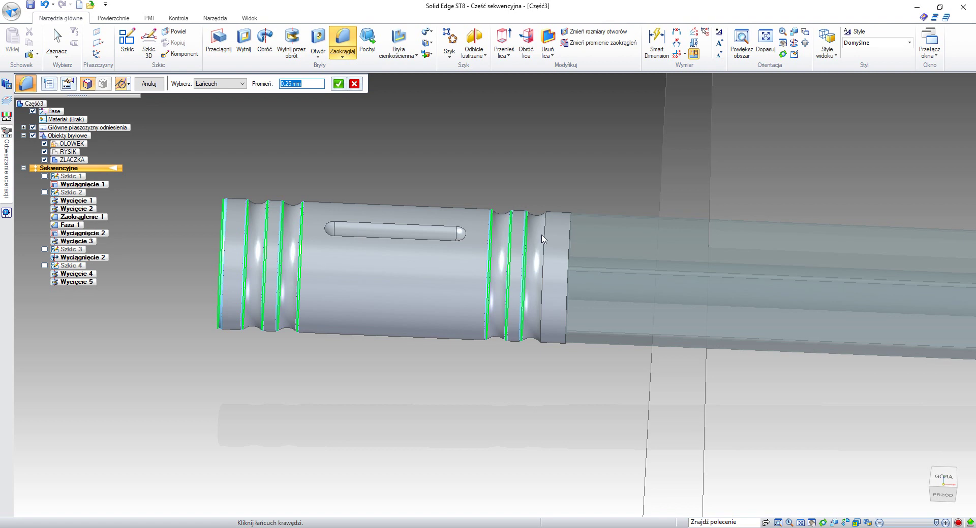
left_click(544, 238)
left_click(567, 244)
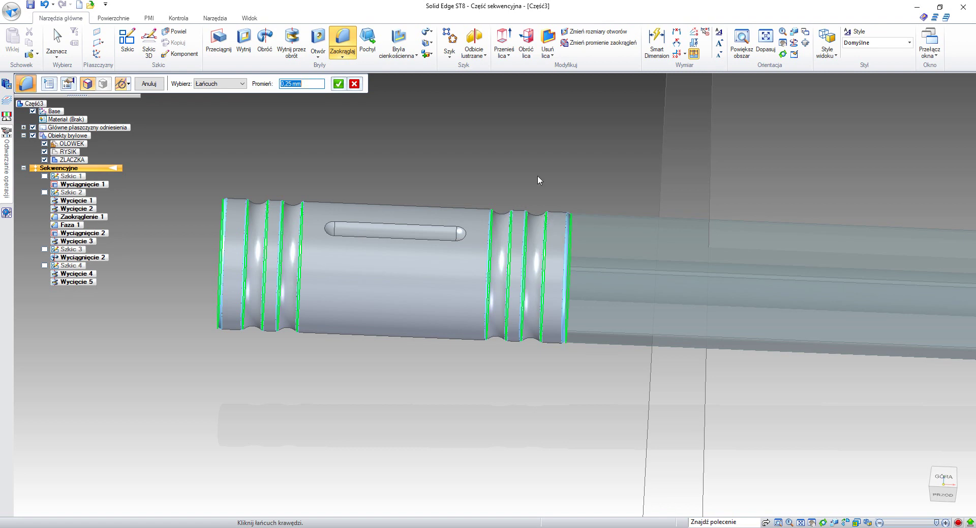
left_click(338, 84)
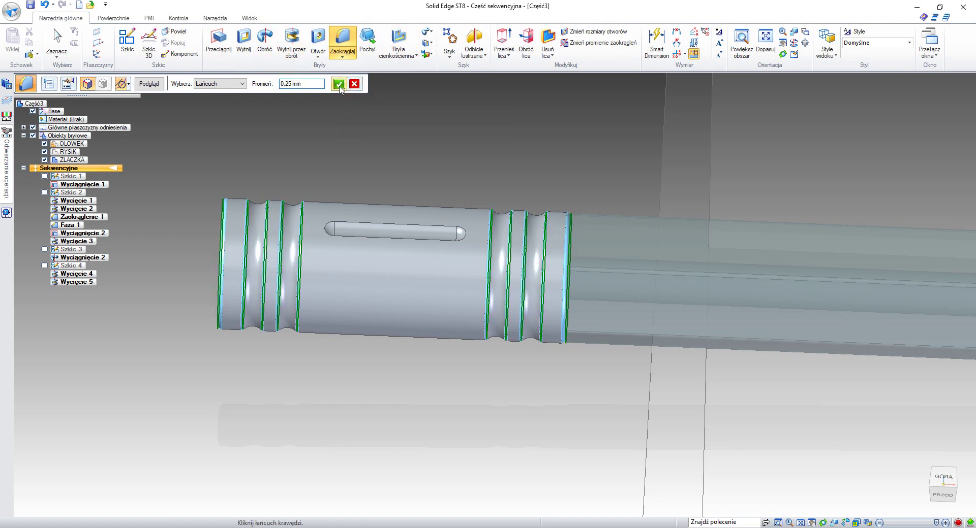
left_click(149, 84)
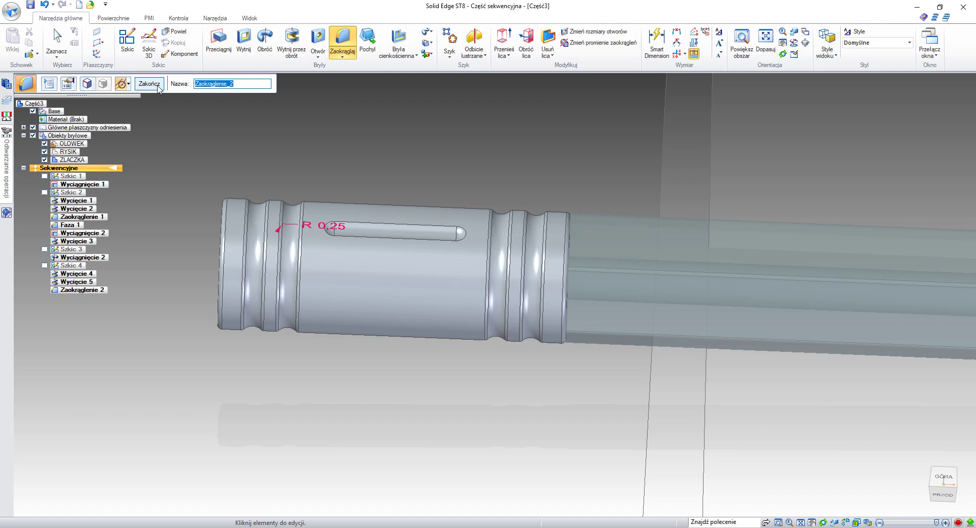
left_click(158, 86)
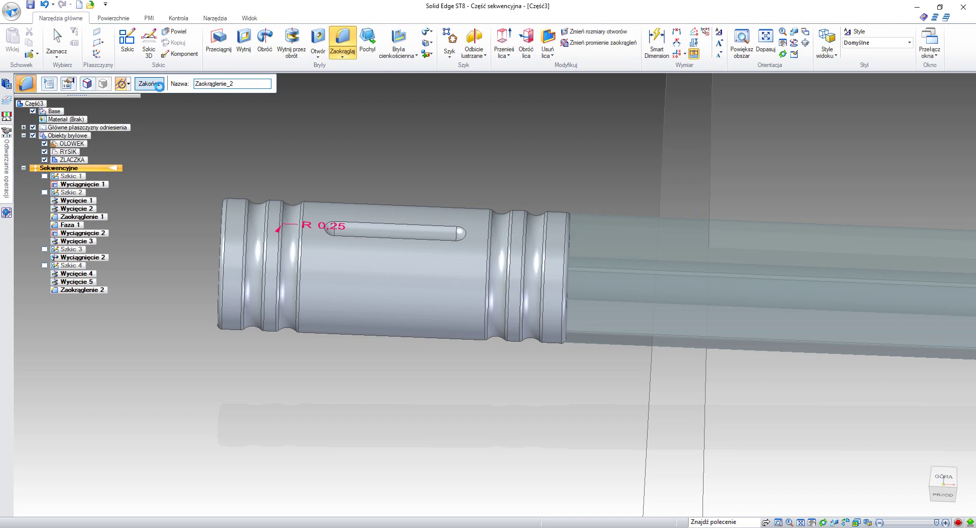
Round the slot's edge chain with a 0.25 mm radius and leave the Round command
left_click(356, 230)
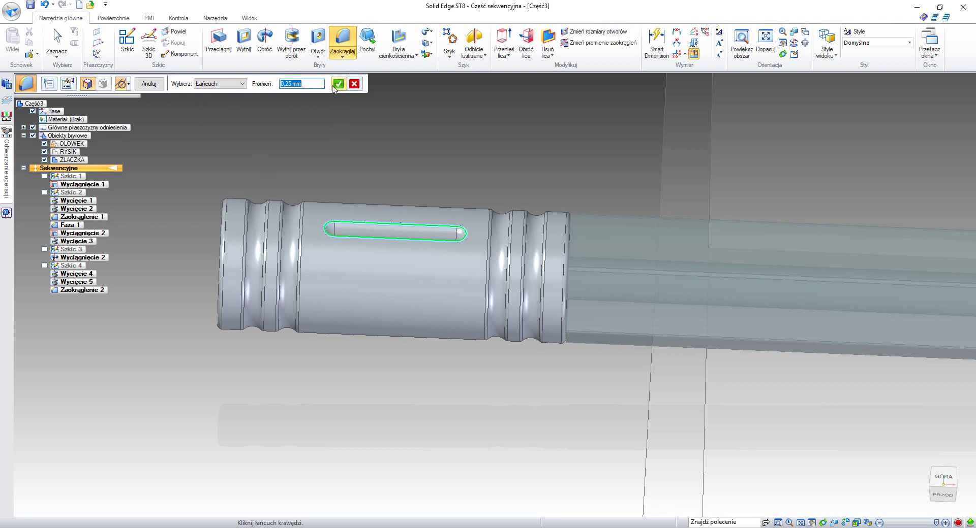
left_click(338, 84)
left_click(149, 84)
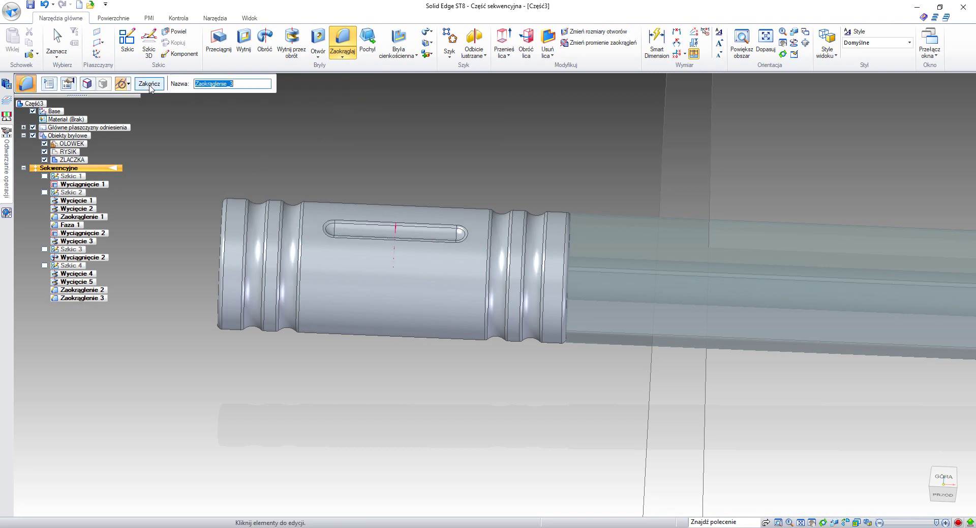
left_click(149, 84)
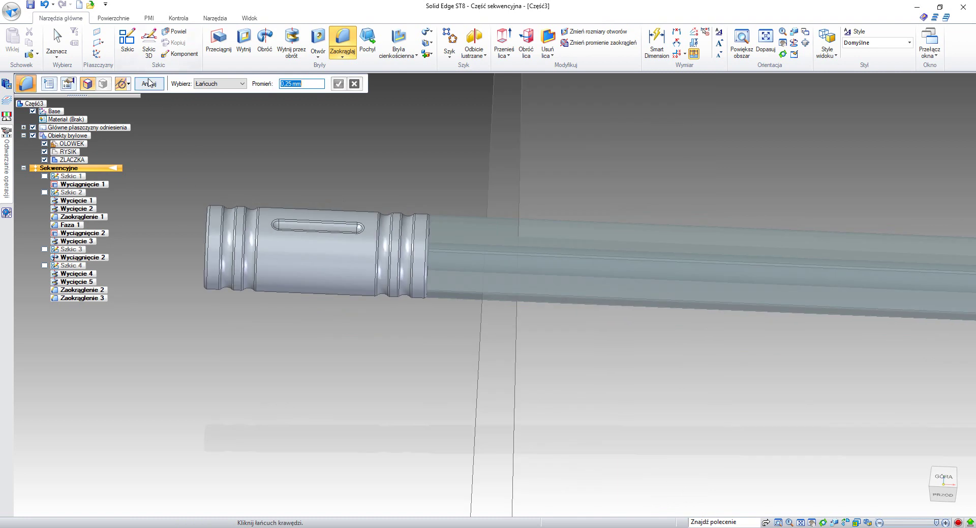
left_click(148, 84)
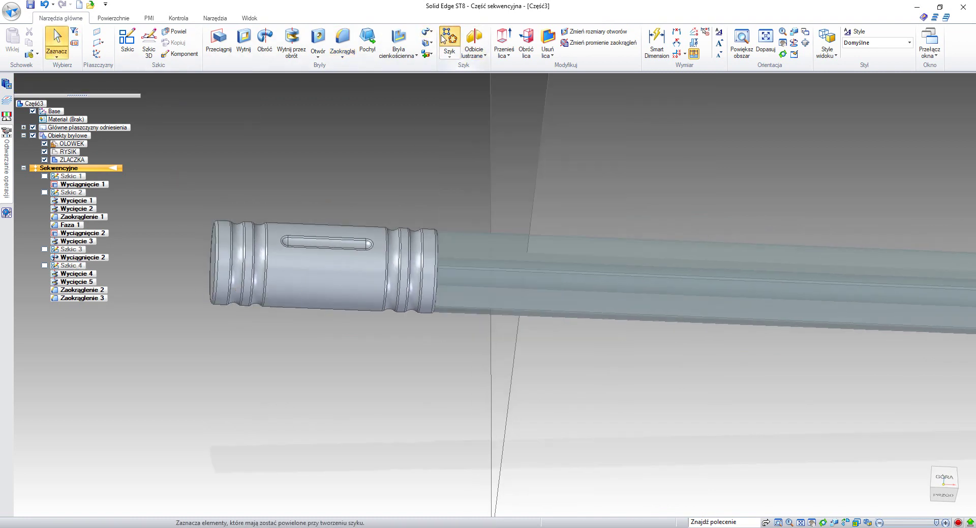
Start a pattern of the slot's rounding and set the sleeve's flat end face as the pattern sketch plane
left_click(446, 39)
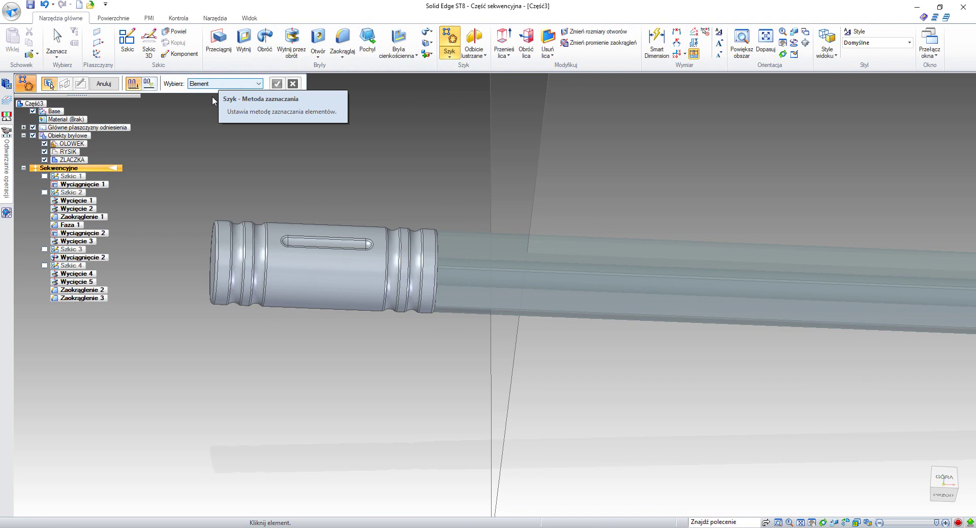
scroll(321, 224, "up", 4)
left_click(326, 265)
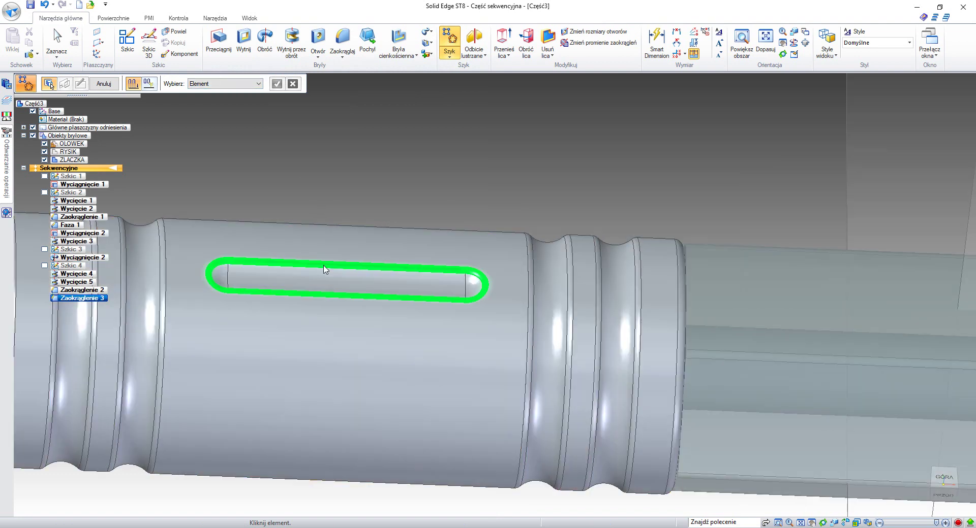
left_click(277, 84)
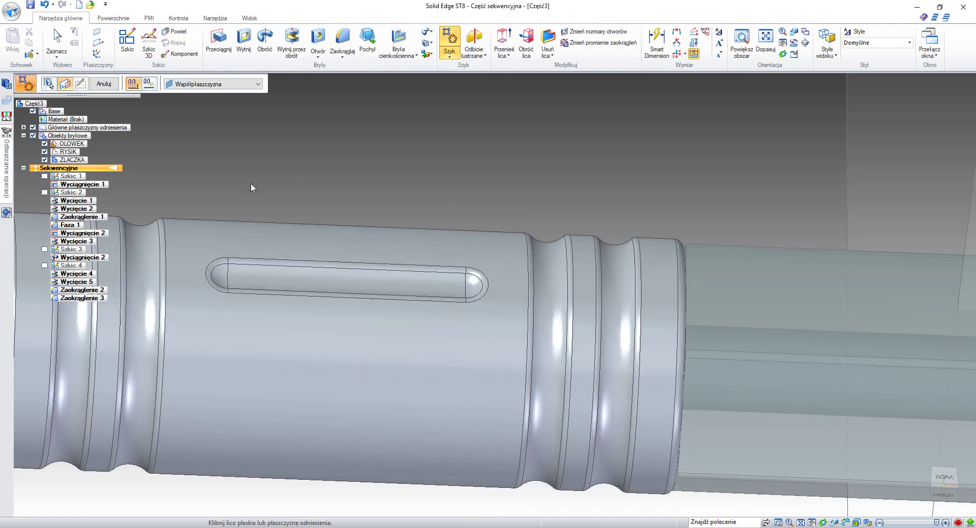
scroll(255, 189, "down", 5)
scroll(193, 230, "up", 2)
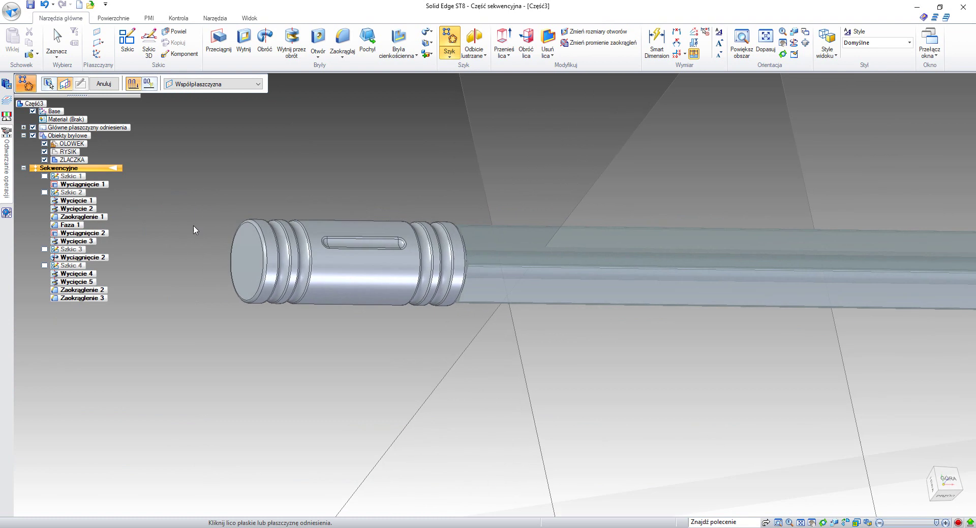
left_click(249, 247)
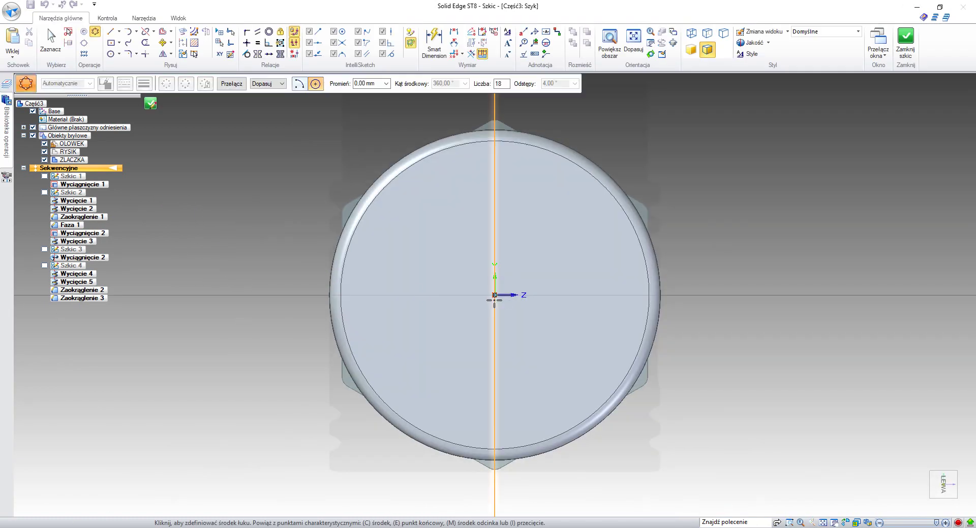
Define a full-circle pattern of 10 slots on a 3.5 mm radius circle centred on the sleeve axis and finish the pattern
left_click(495, 296)
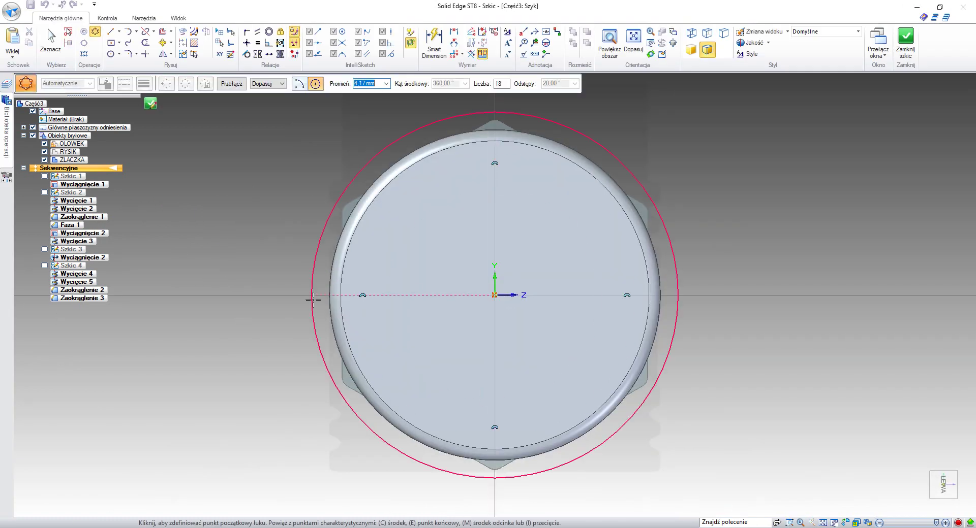
left_click(339, 295)
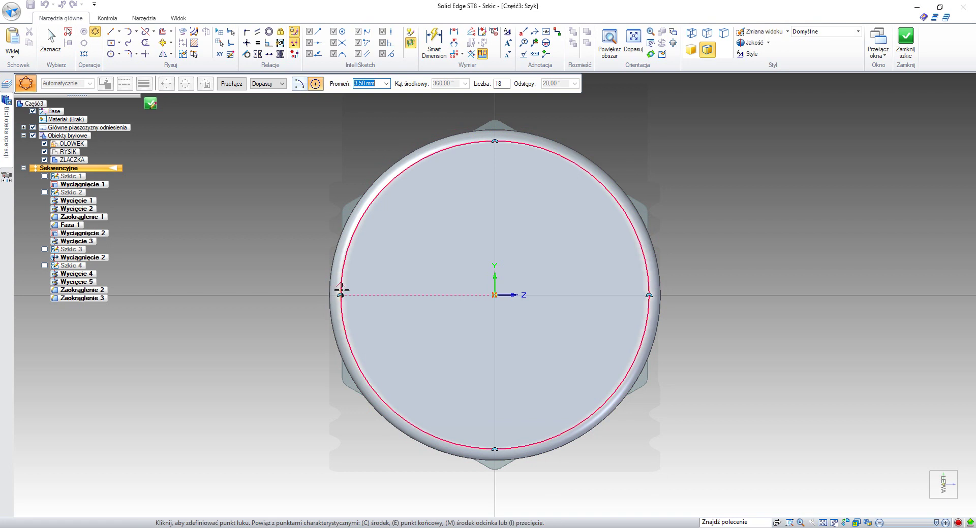
left_click(348, 270)
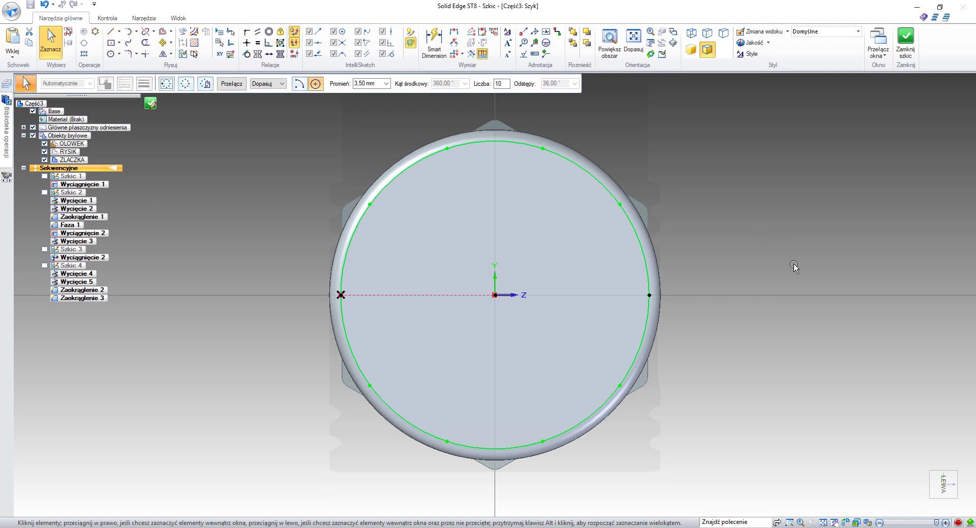
scroll(734, 268, "down", 4)
mouse_move(734, 270)
middle_mouse_down()
mouse_move(735, 343)
mouse_move(731, 274)
mouse_move(625, 451)
mouse_move(630, 225)
mouse_move(625, 235)
mouse_move(796, 133)
middle_mouse_up()
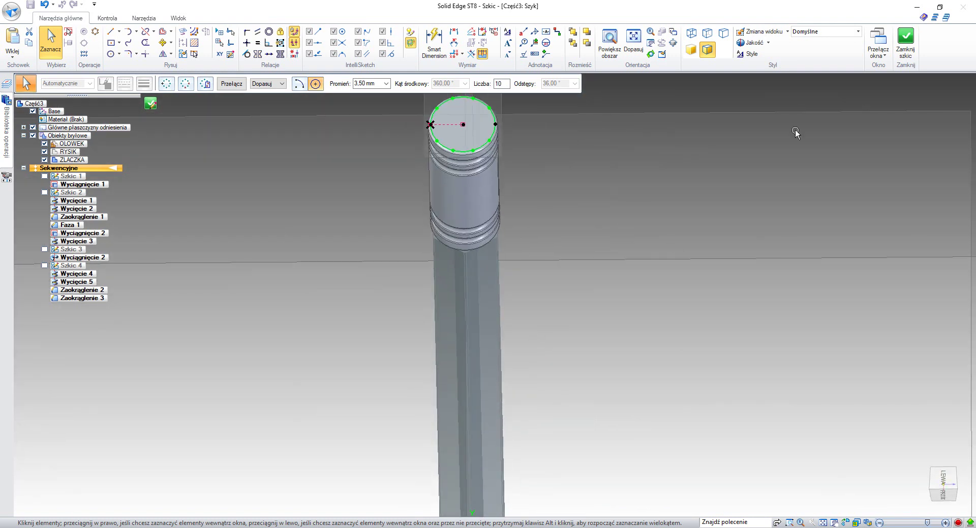
left_click(905, 40)
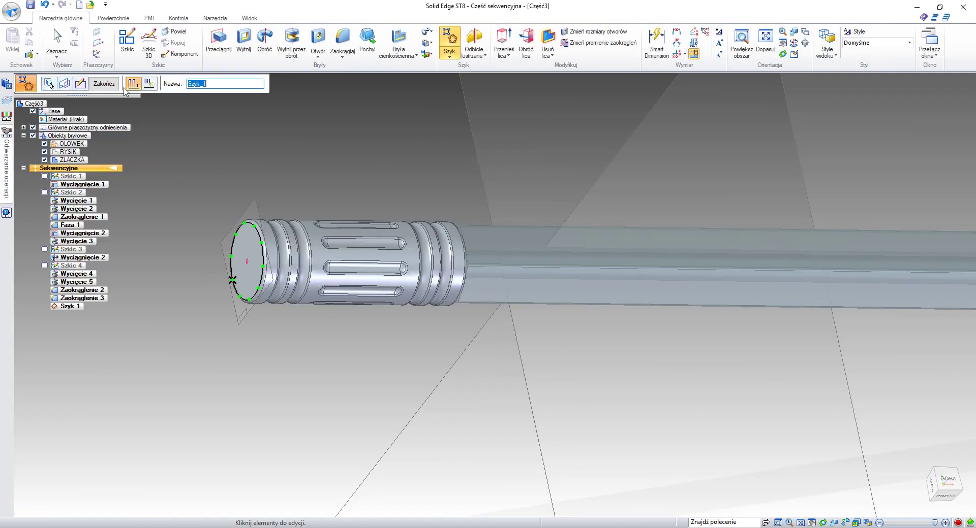
left_click(111, 85)
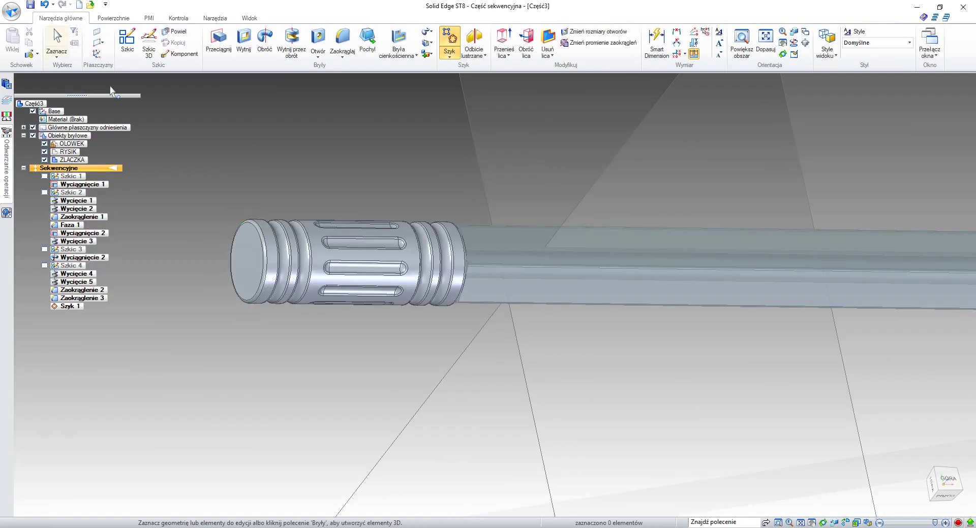
Hollow the sleeve with a 0.75 mm wall, using single-face selection to leave its free end face open, and preview the thin wall
left_click(394, 45)
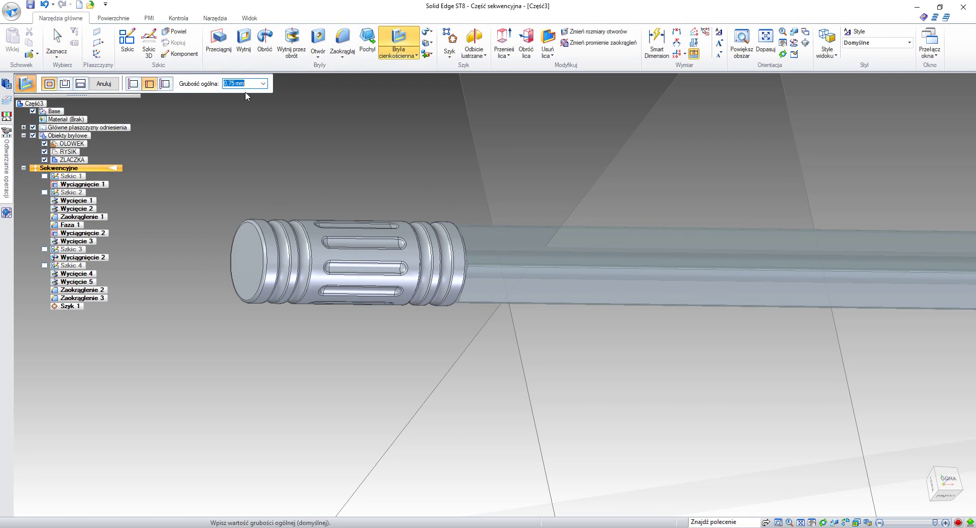
key("Return")
left_click(250, 264)
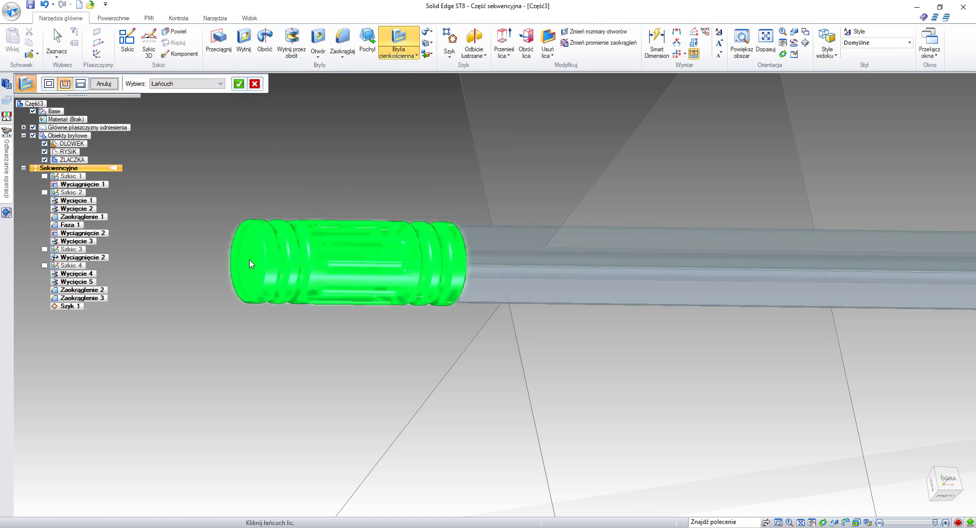
left_click(254, 84)
left_click(203, 84)
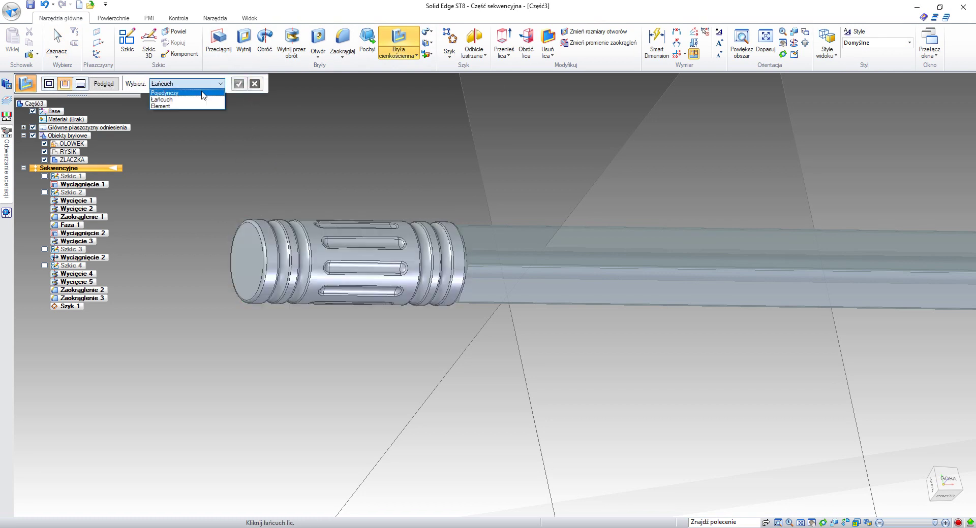
left_click(201, 98)
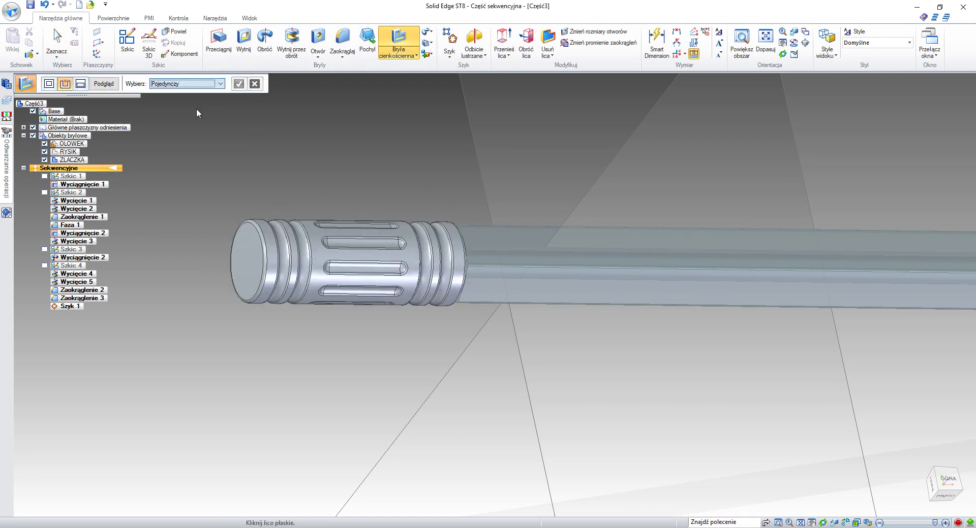
left_click(254, 279)
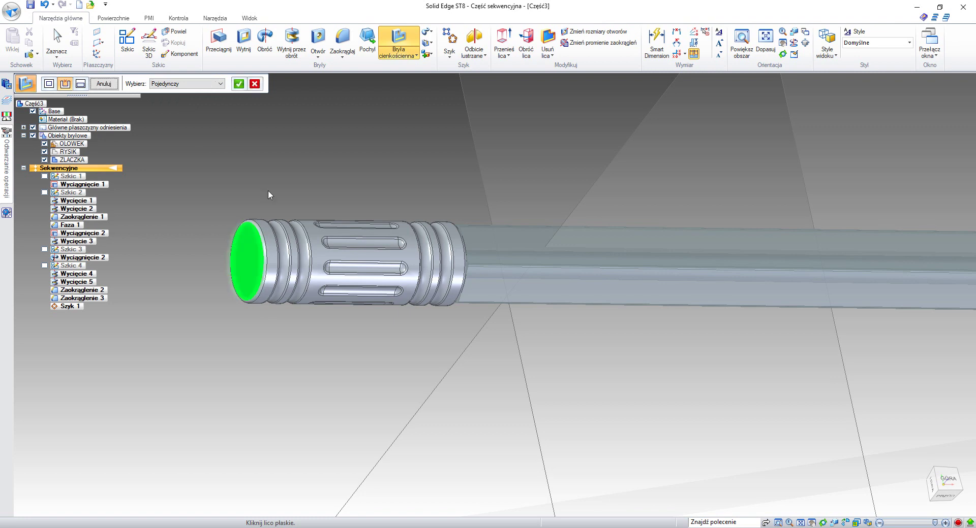
left_click(239, 84)
left_click(104, 83)
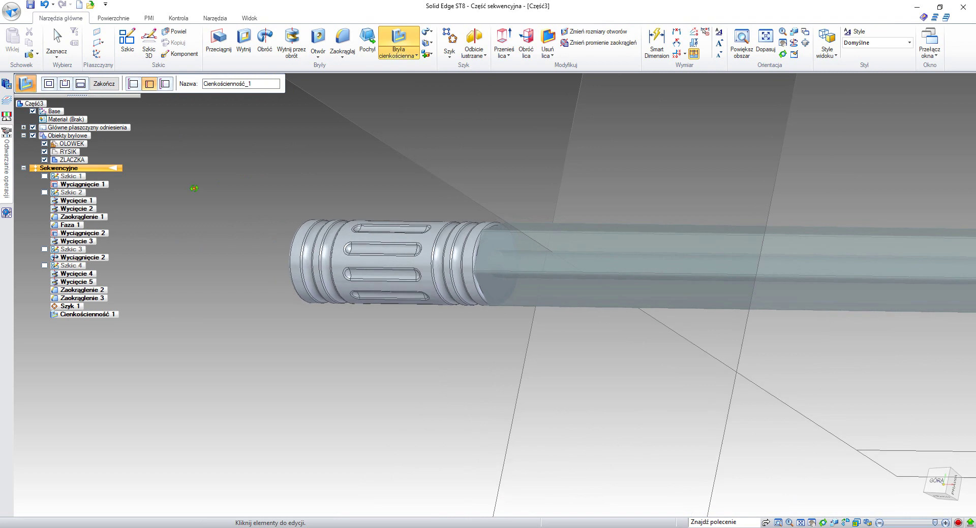
Hide the RYSIK and OLOWEK bodies and examine the sleeve's pencil-side end
left_click(491, 261)
scroll(505, 259, "up", 3)
middle_click_drag(506, 259, 544, 305)
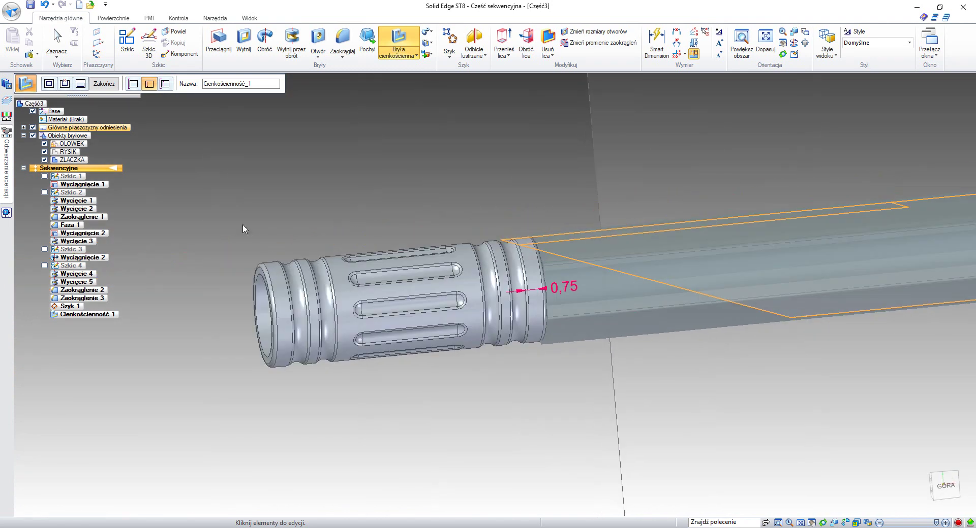
left_click(45, 151)
left_click(44, 143)
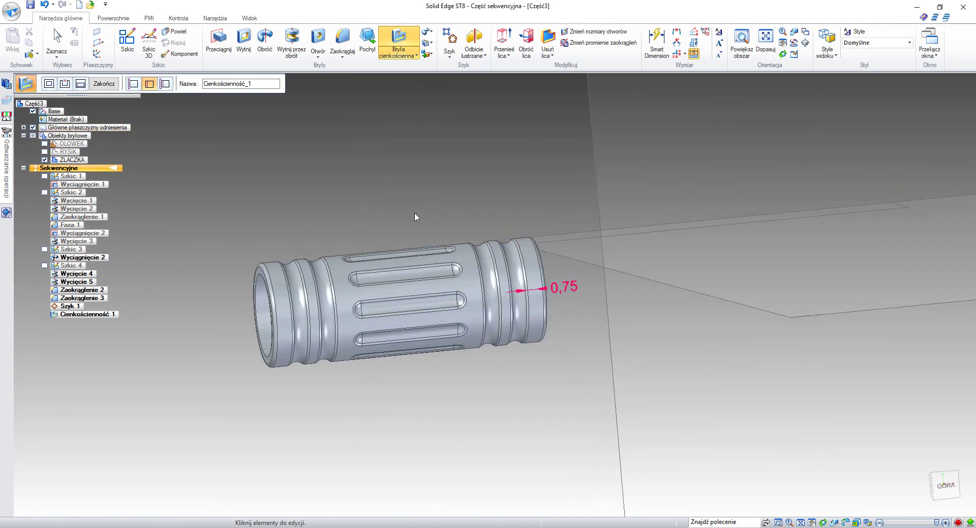
middle_click_drag(244, 173, 306, 177)
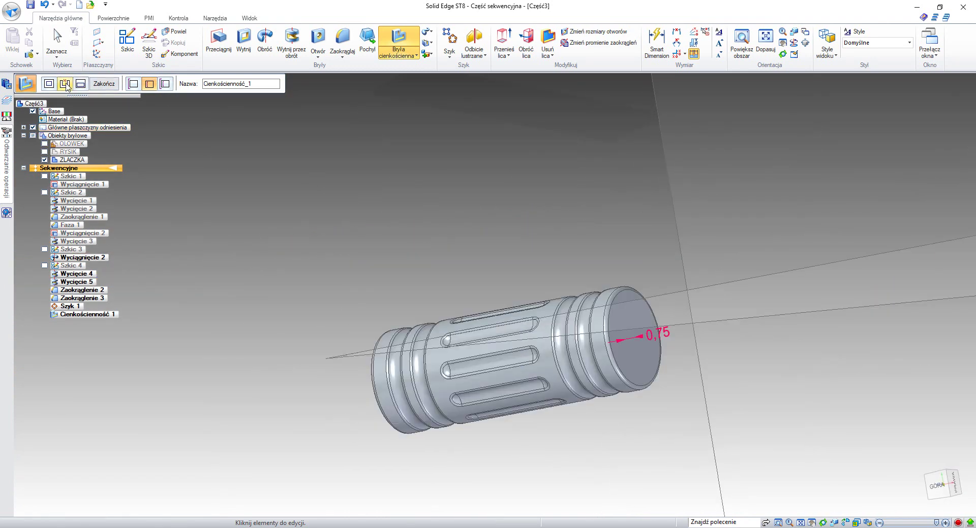
Add the sleeve's pencil-side end face to the thin wall's open faces and finish the feature
left_click(65, 84)
middle_click_drag(353, 202, 477, 280)
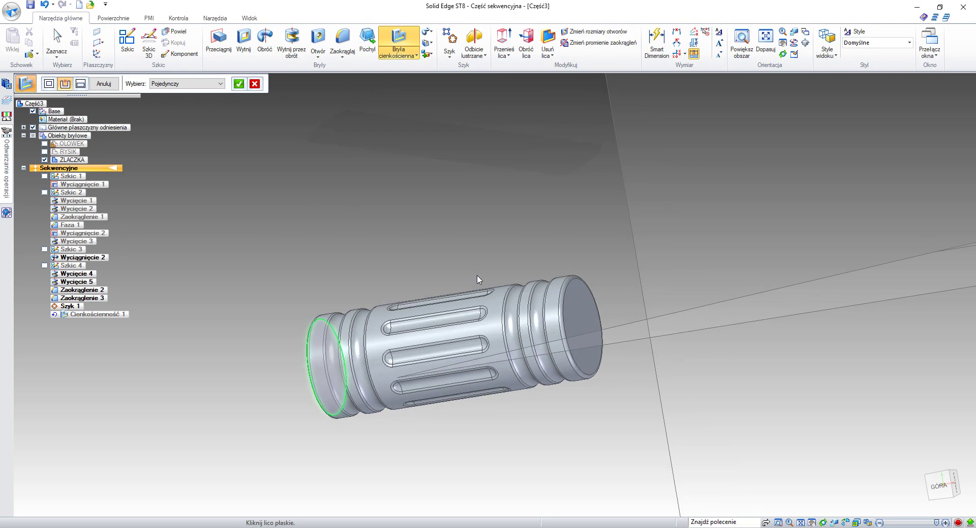
left_click(573, 310)
left_click(239, 85)
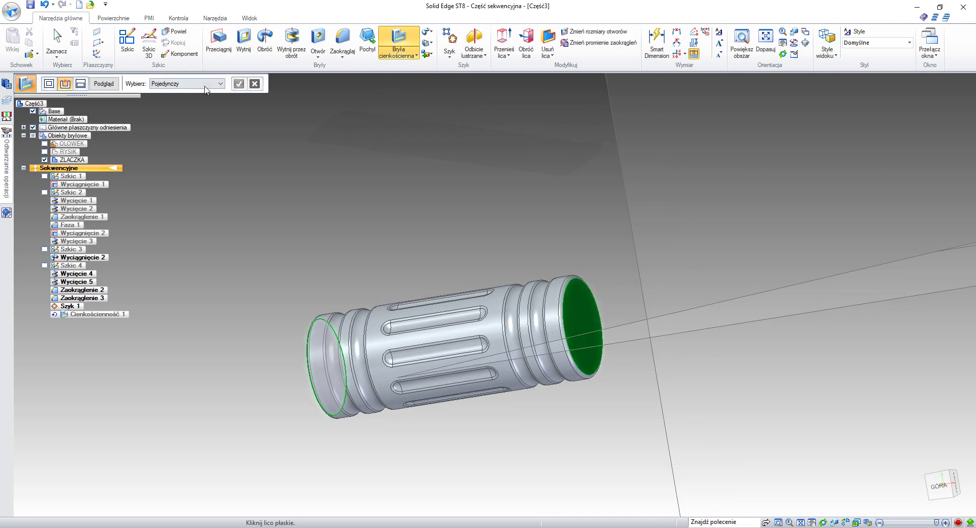
left_click(104, 84)
middle_click_drag(285, 207, 420, 185)
middle_click_drag(827, 375, 429, 293, "shift")
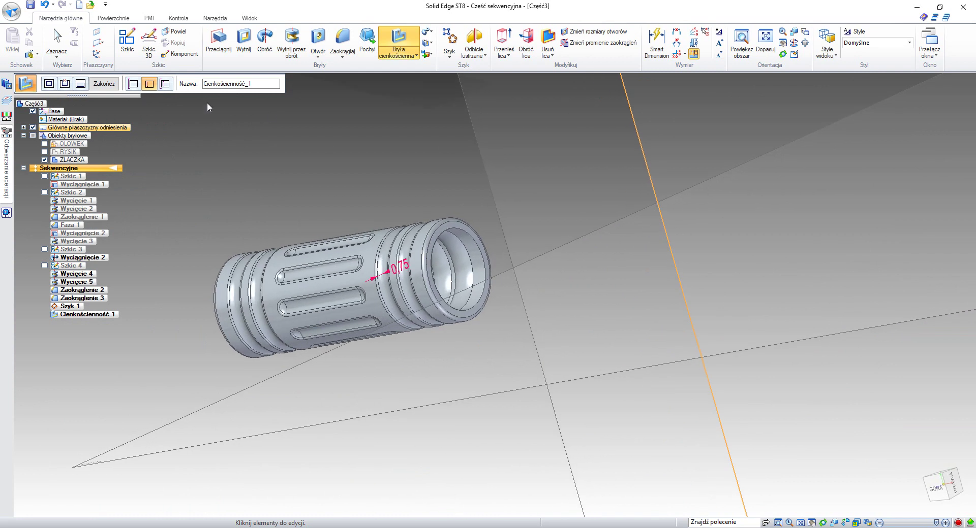
left_click(114, 86)
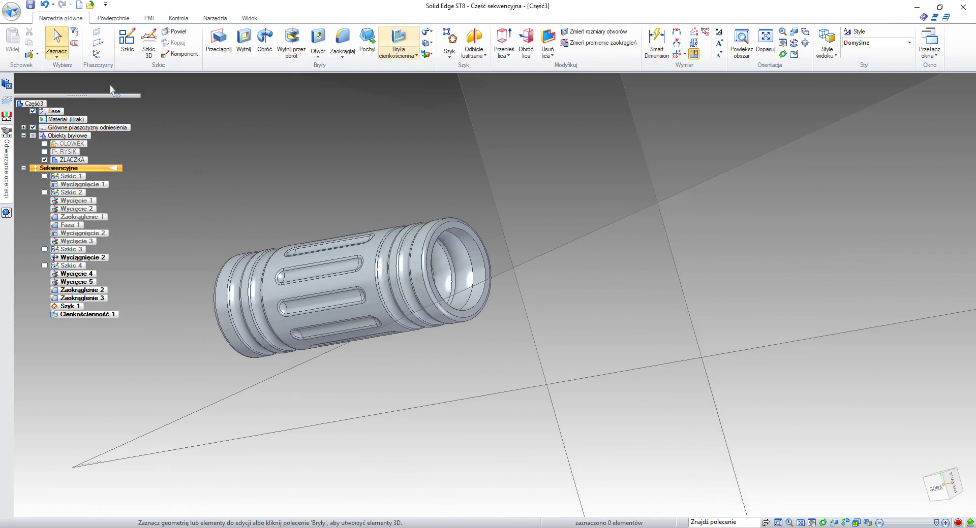
Show the OLOWEK and RYSIK bodies again
left_click(45, 144)
left_click(44, 152)
scroll(309, 191, "down", 3)
scroll(386, 196, "up", 4)
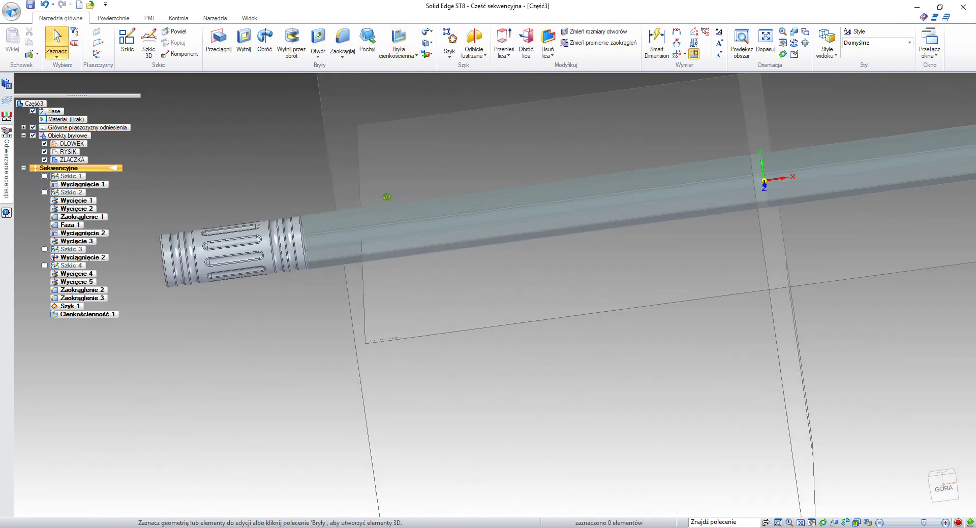
mouse_move(386, 196)
middle_mouse_down()
mouse_move(438, 193)
mouse_move(487, 220)
mouse_move(460, 233)
mouse_move(460, 214)
mouse_move(477, 198)
middle_mouse_up()
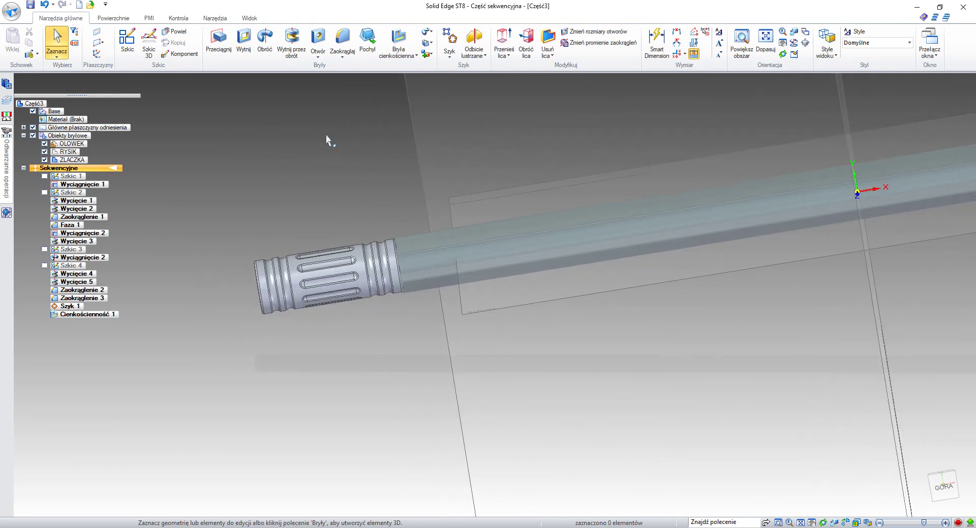
Start a sketch on the reference plane running lengthwise through the pencil and switch the display to wireframe
left_click(127, 41)
scroll(282, 167, "down", 3)
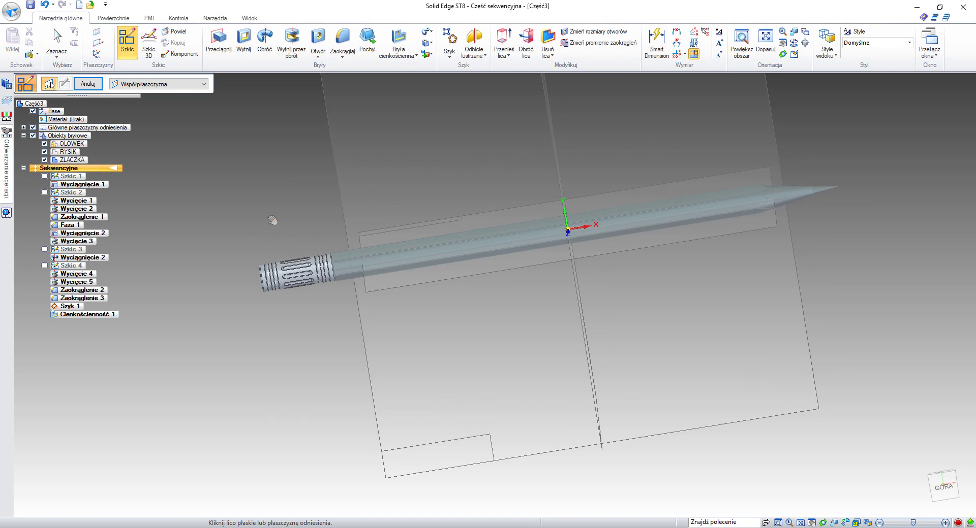
left_click(348, 188)
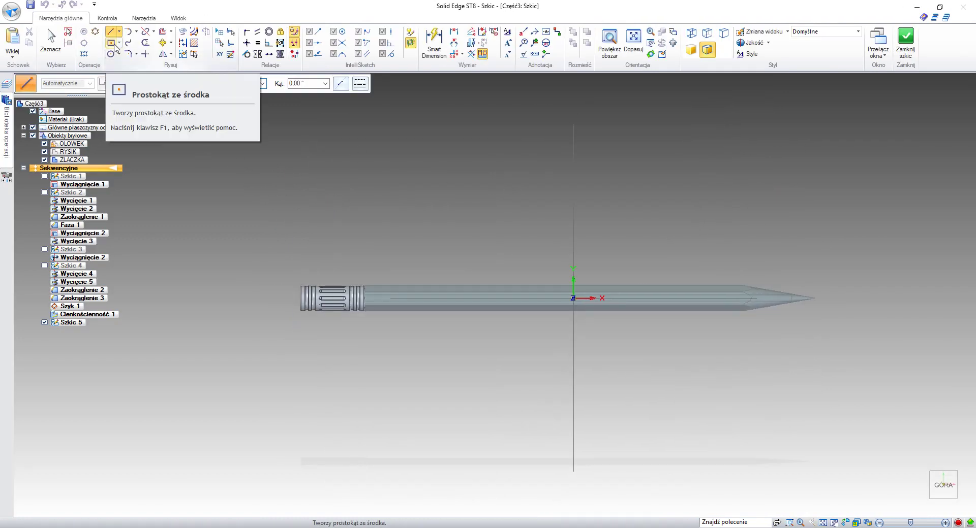
left_click(691, 32)
scroll(312, 293, "up", 8)
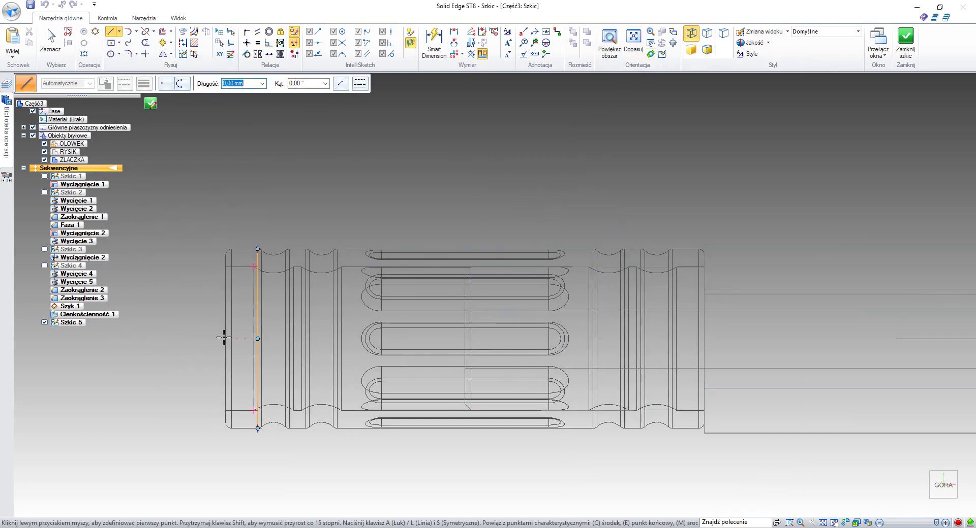
Draw a closed rectangular profile 3 mm high, with its base about 13.5 mm along the axis from beyond the sleeve's free end to mid-sleeve
left_click(143, 338)
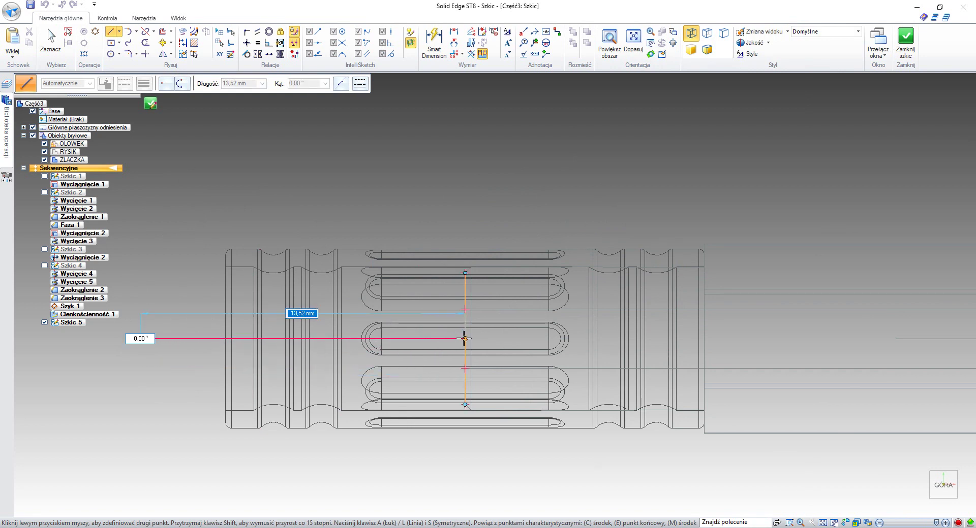
left_click(464, 338)
scroll(464, 339, "up", 1)
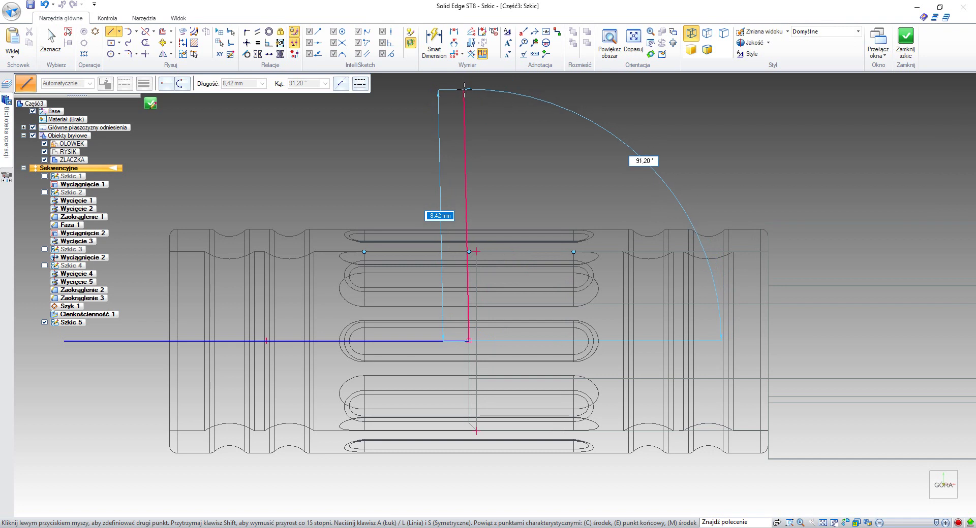
type("3")
key("Tab")
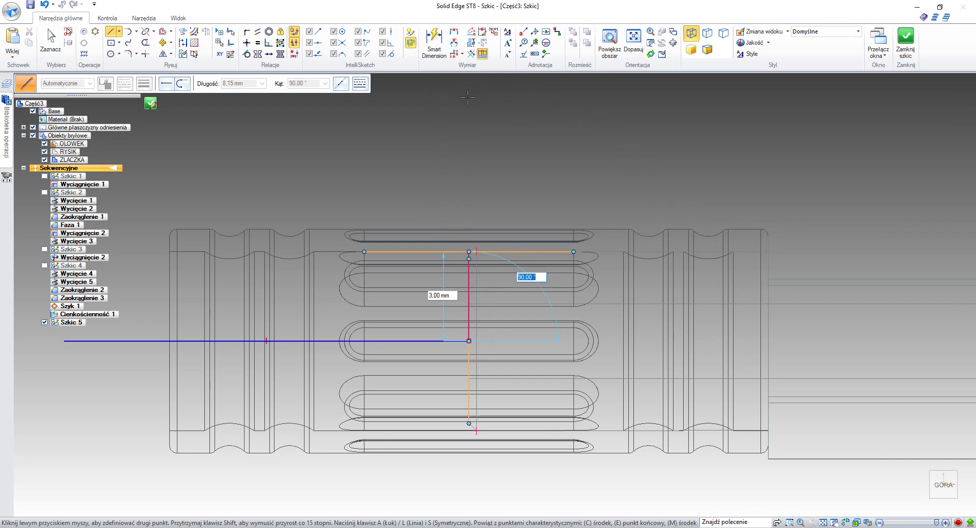
left_click(467, 97)
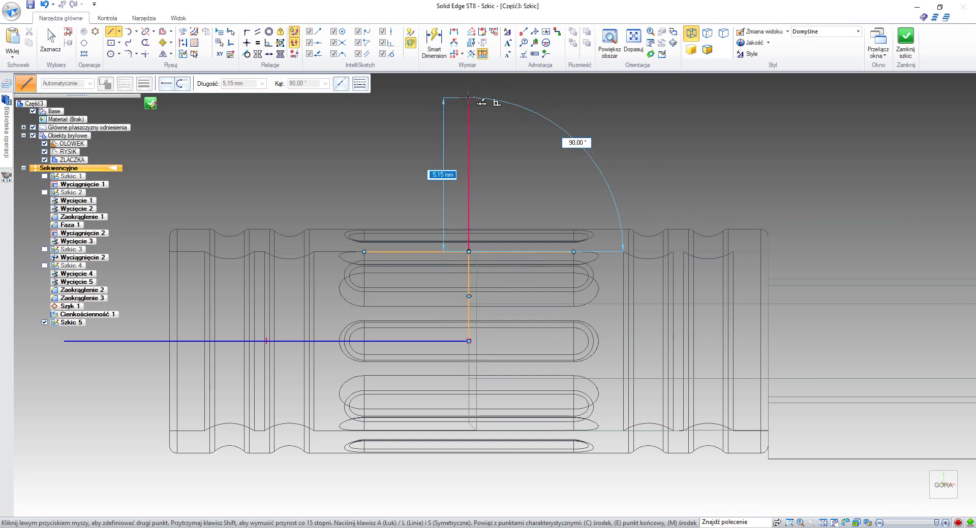
scroll(293, 189, "down", 3)
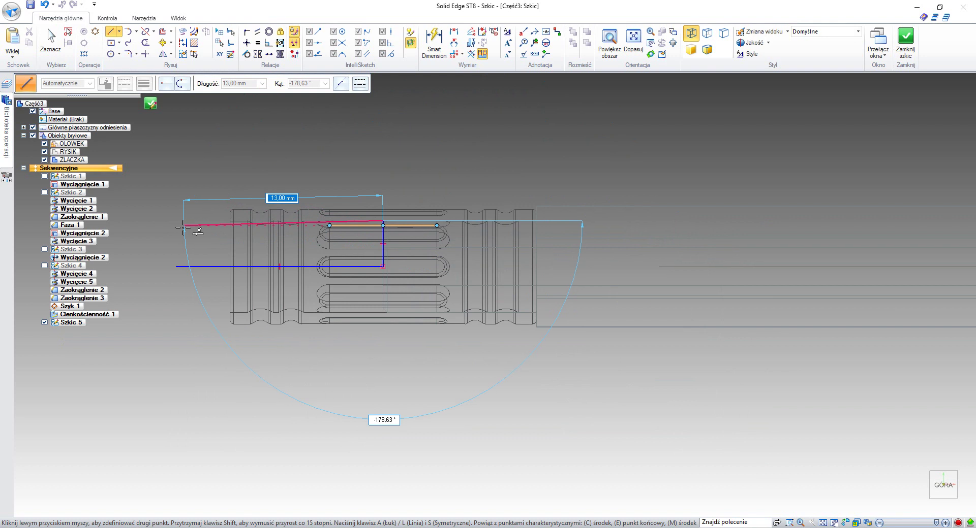
left_click(177, 221)
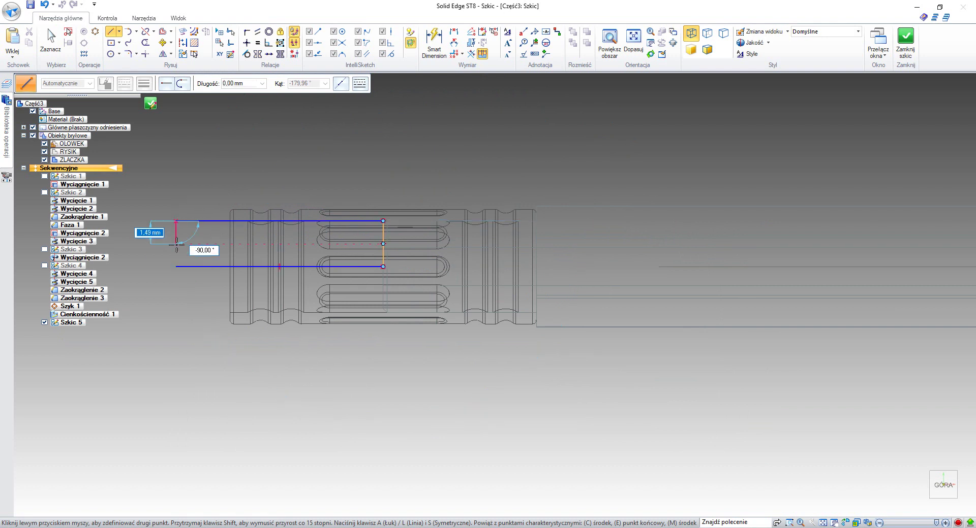
left_click(176, 267)
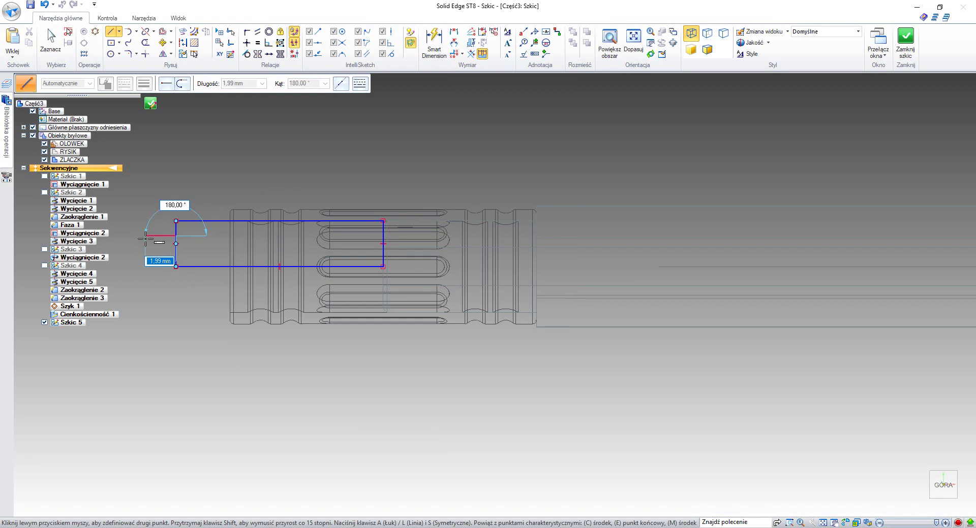
Try to dimension the height of the profile's vertical edge outside the sleeve
left_click(440, 37)
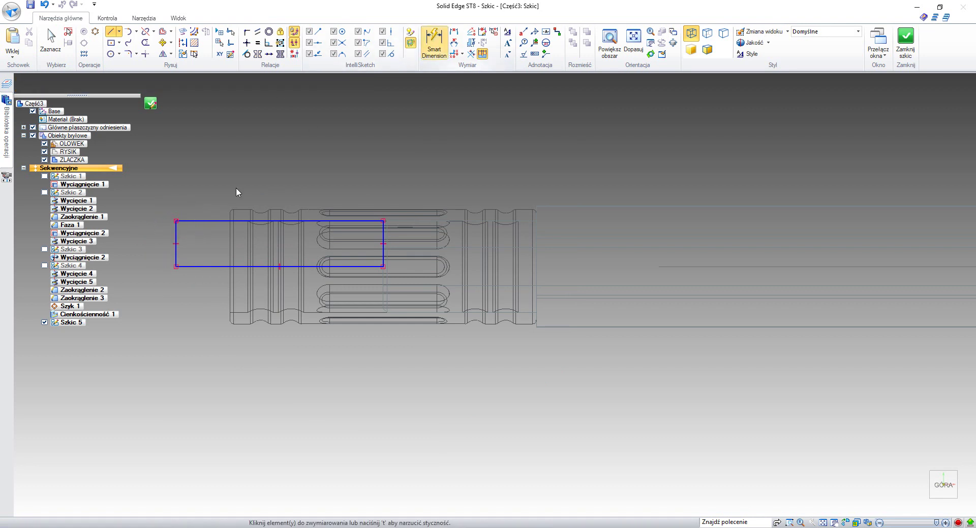
left_click(176, 232)
left_click(148, 237)
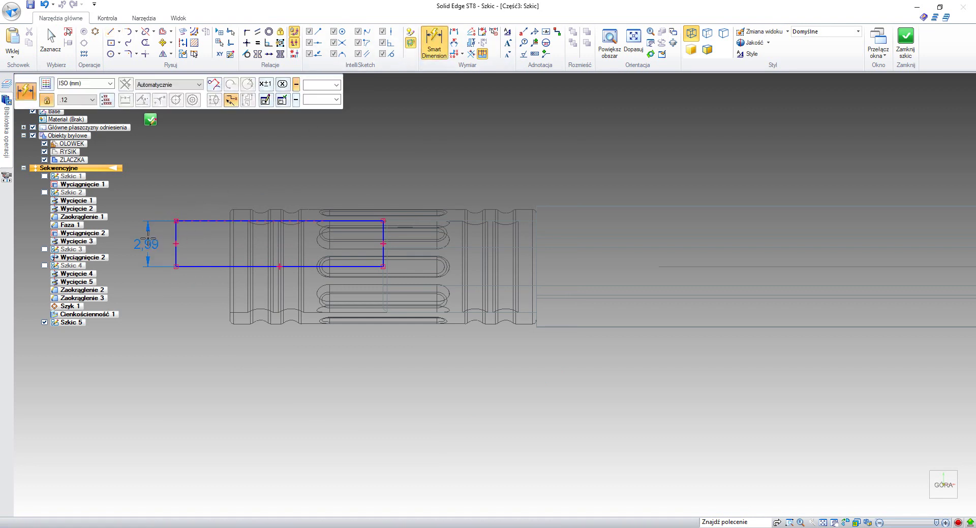
left_click(44, 5)
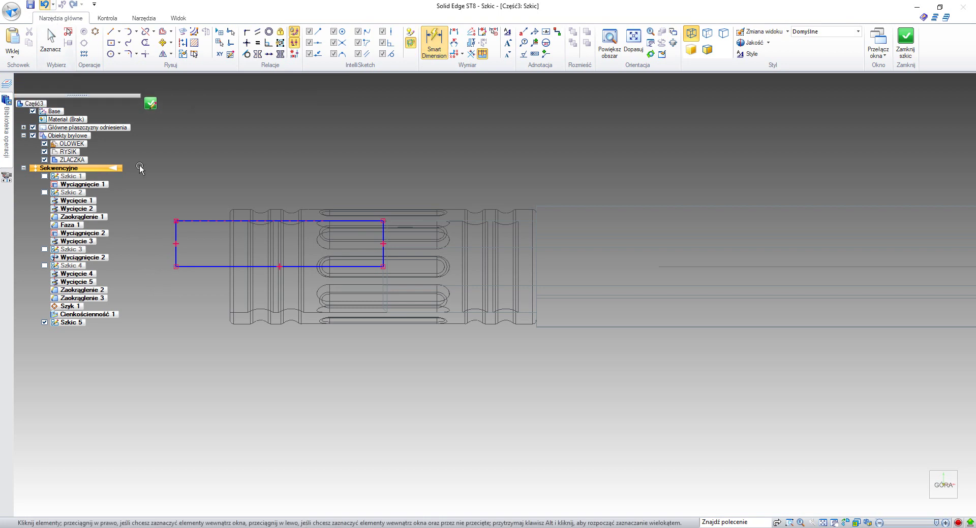
Dimension the height of the profile's vertical edge inside the sleeve
scroll(194, 219, "up", 3)
left_click(194, 226)
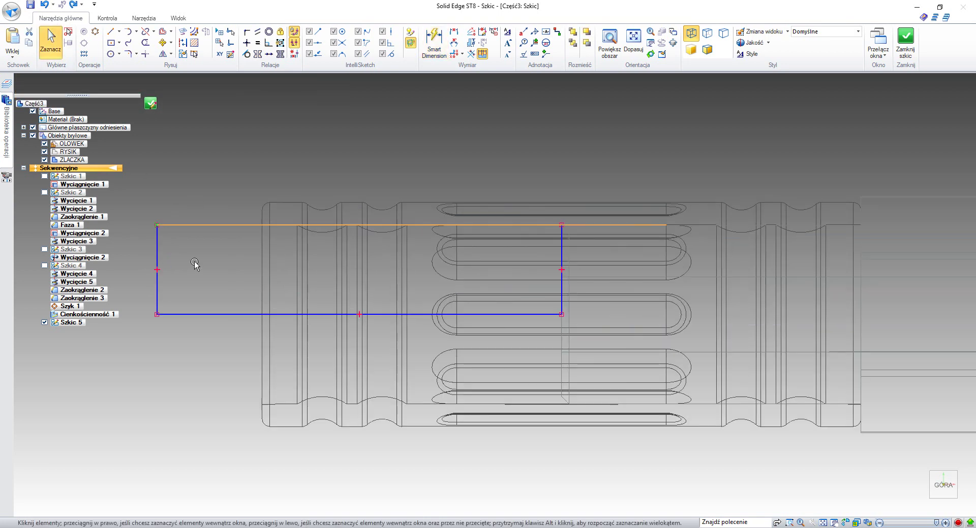
left_click(194, 261)
scroll(187, 256, "down", 2)
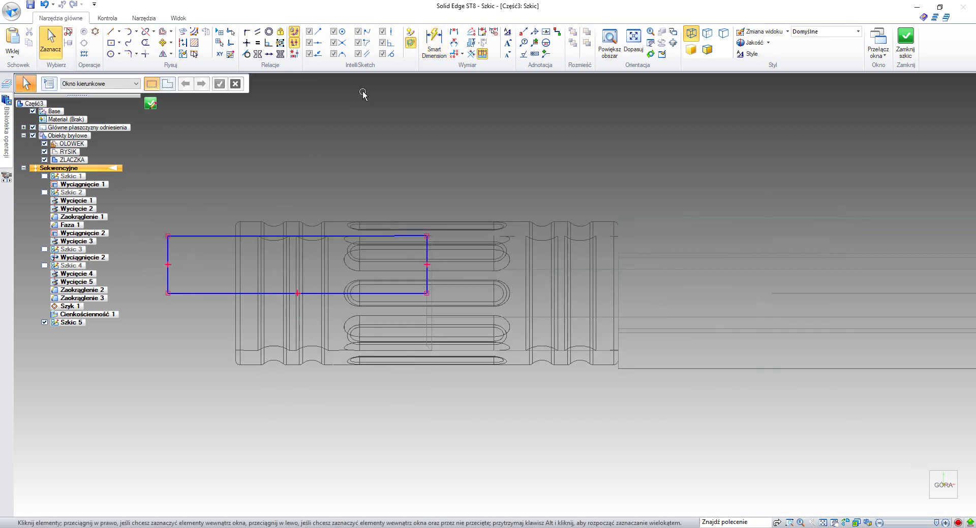
left_click(434, 41)
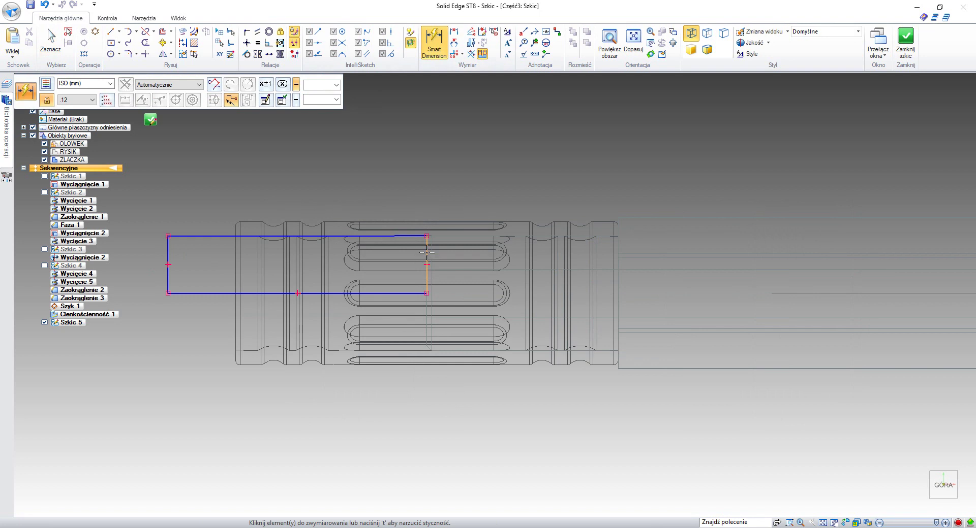
left_click(427, 252)
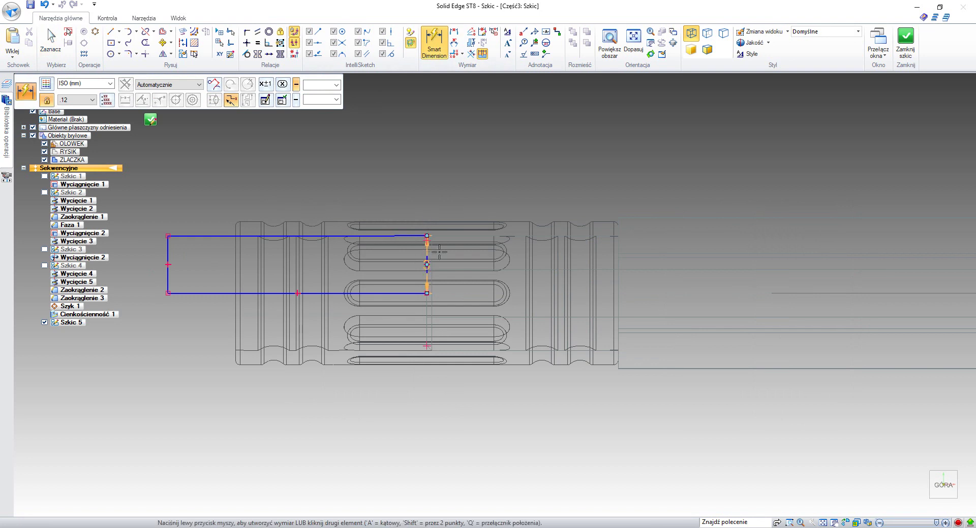
left_click(451, 279)
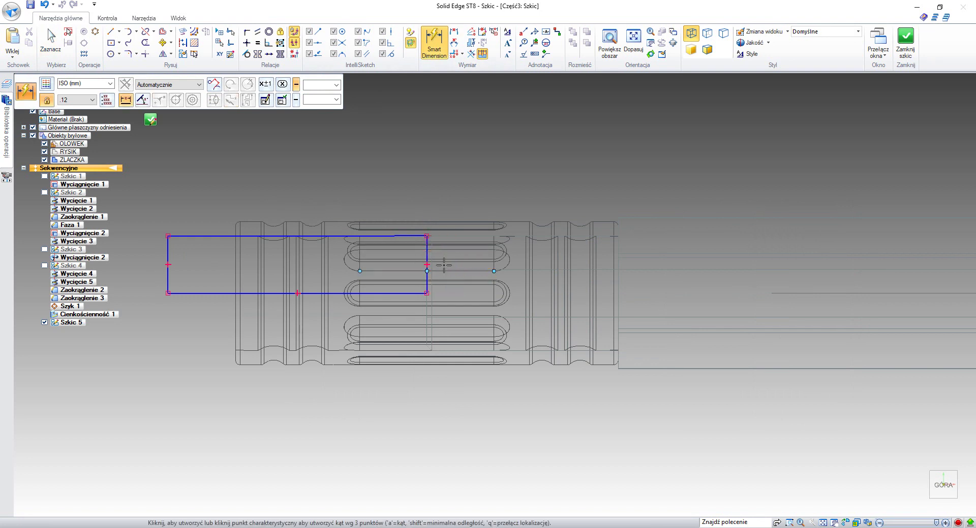
left_click(426, 254)
left_click(451, 200)
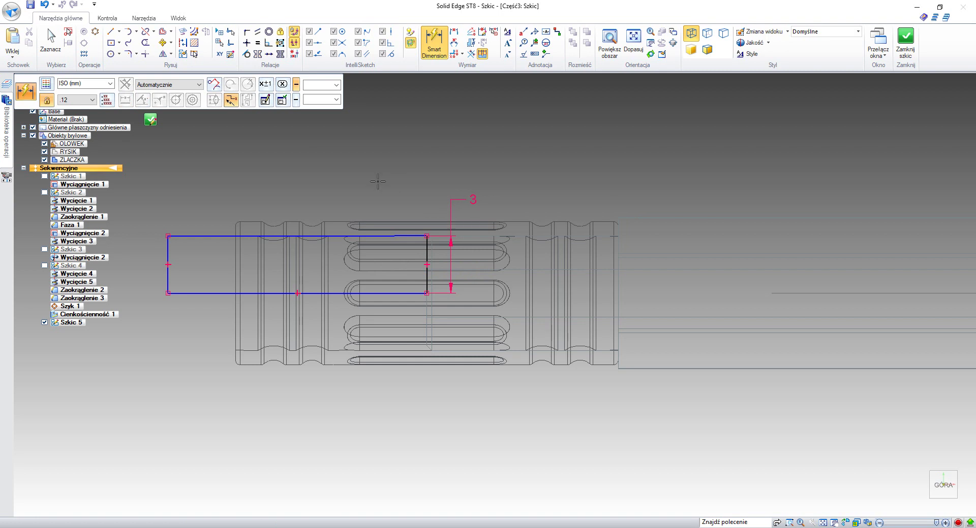
Make the profile's vertical edge outside the sleeve equal in length to the vertical edge inside it
left_click(258, 42)
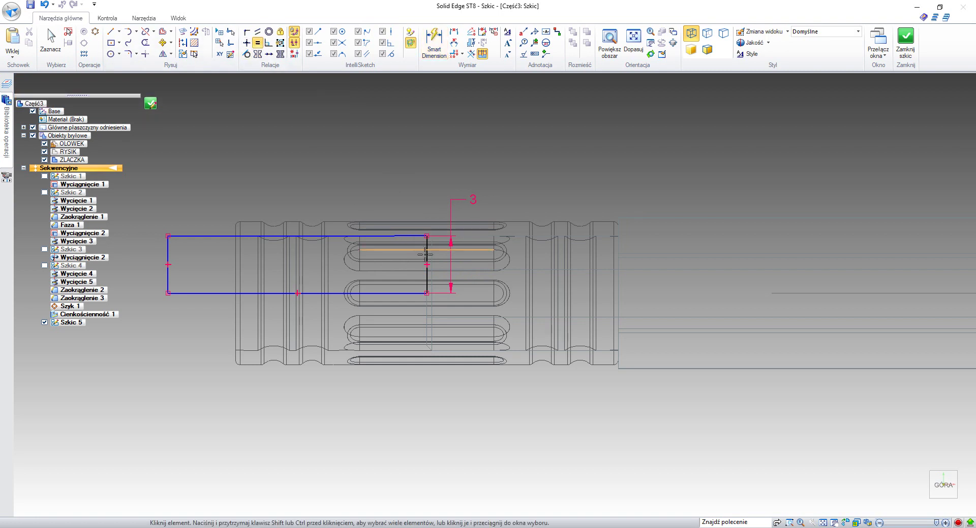
left_click(167, 252)
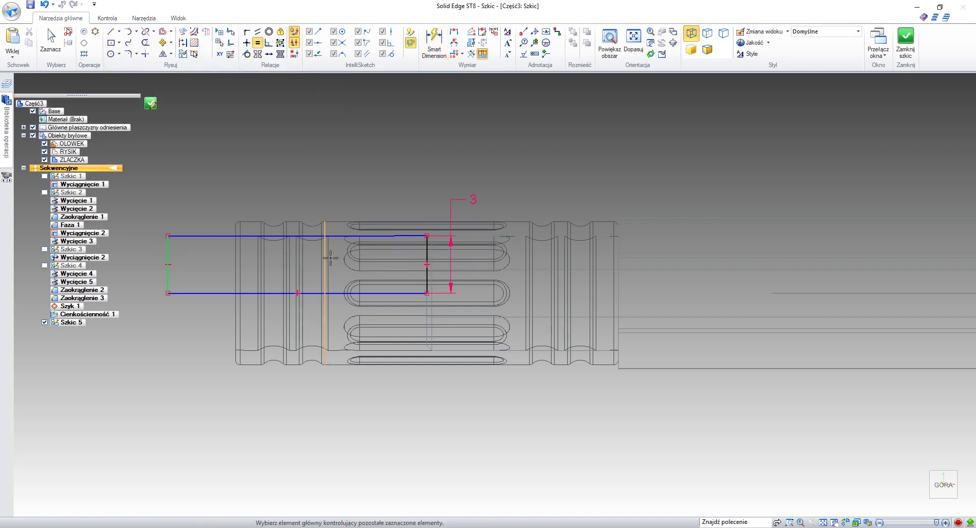
left_click(427, 252)
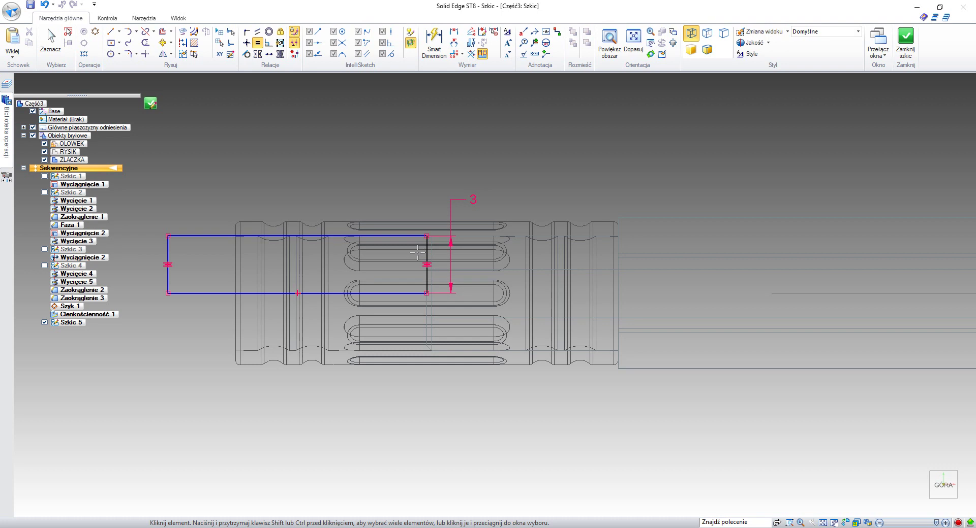
Dimension the profile's long upper edge and set its length to 20 mm
left_click(434, 43)
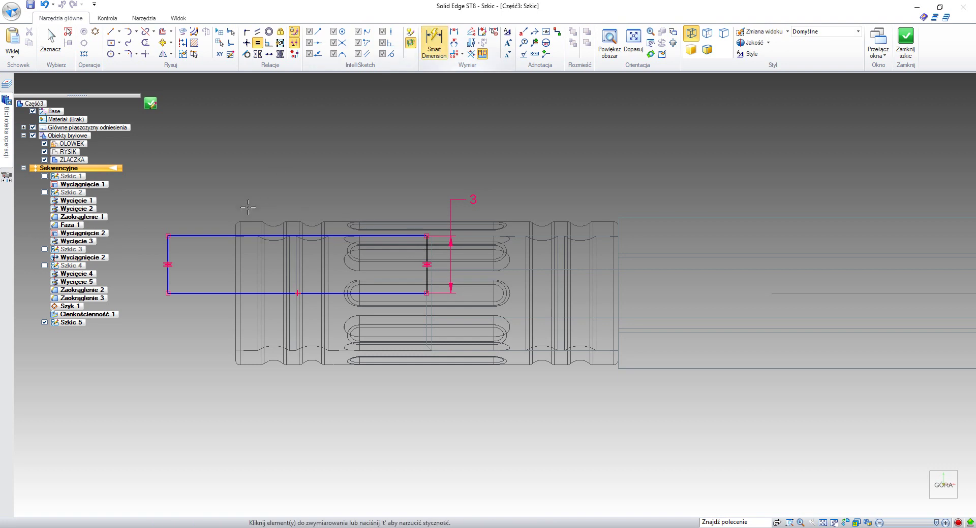
left_click(222, 236)
left_click(228, 192)
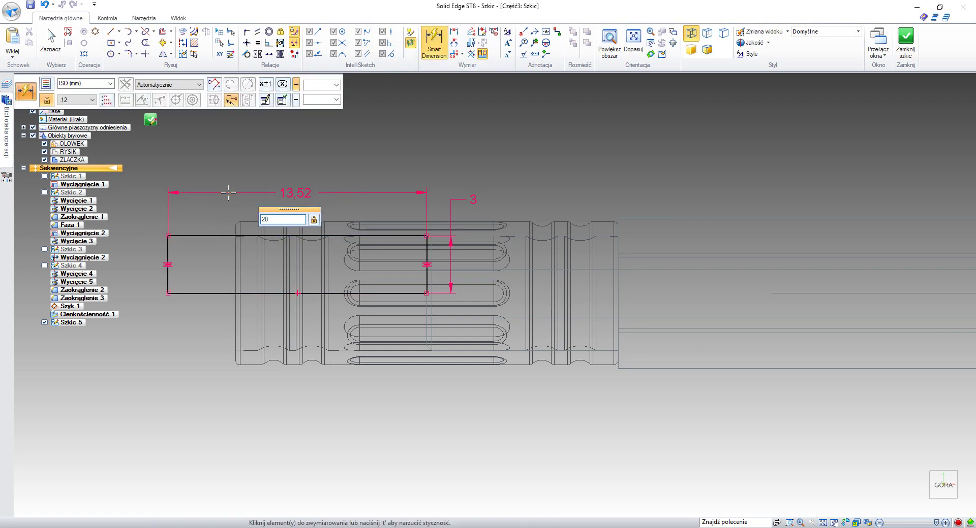
key("Return")
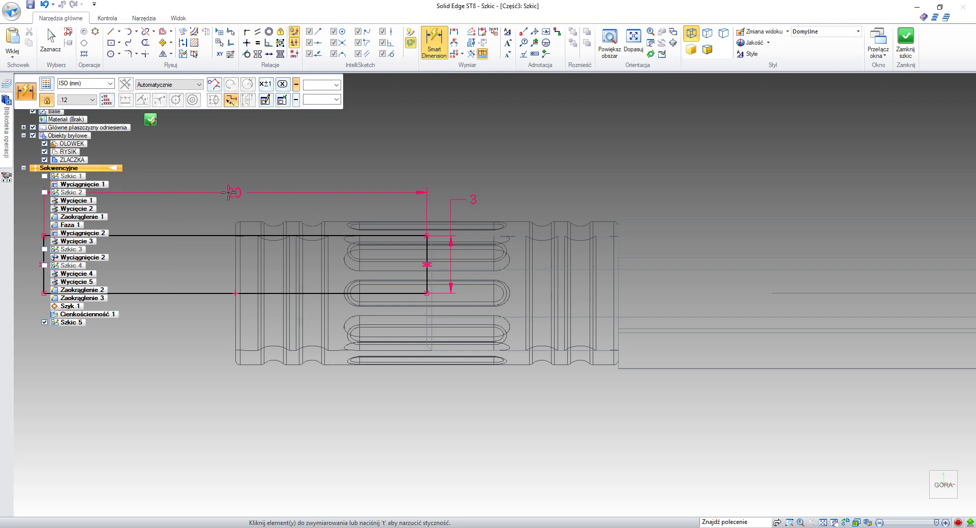
Close the profile sketch and leave the Sketch command
scroll(304, 218, "down", 3)
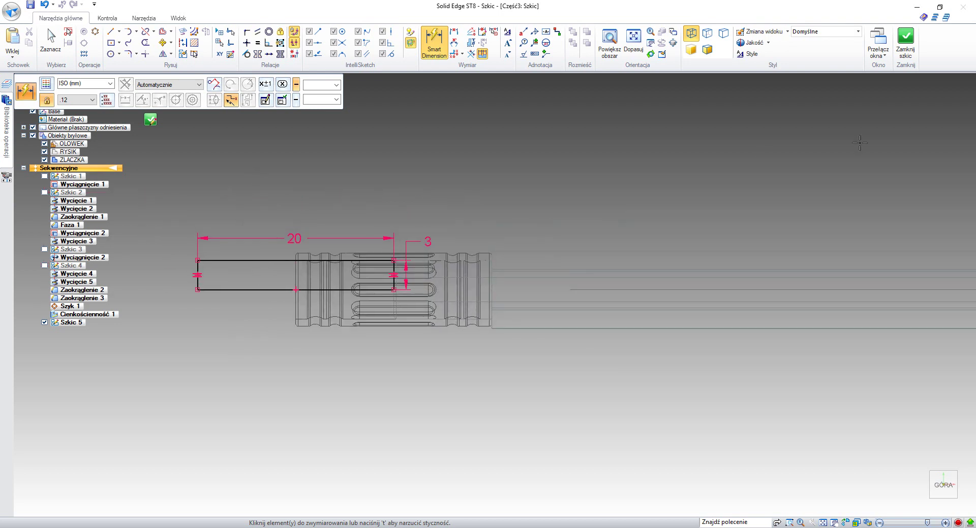
left_click(902, 40)
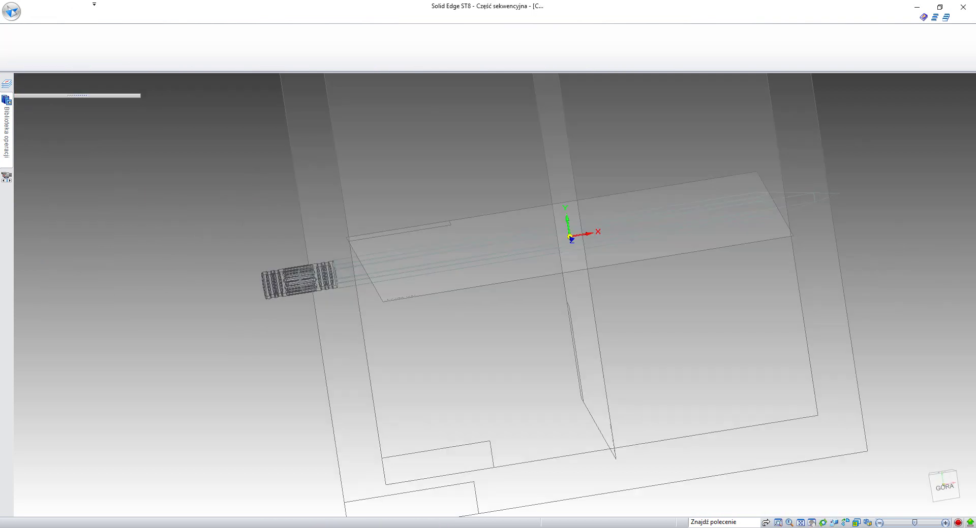
left_click(89, 85)
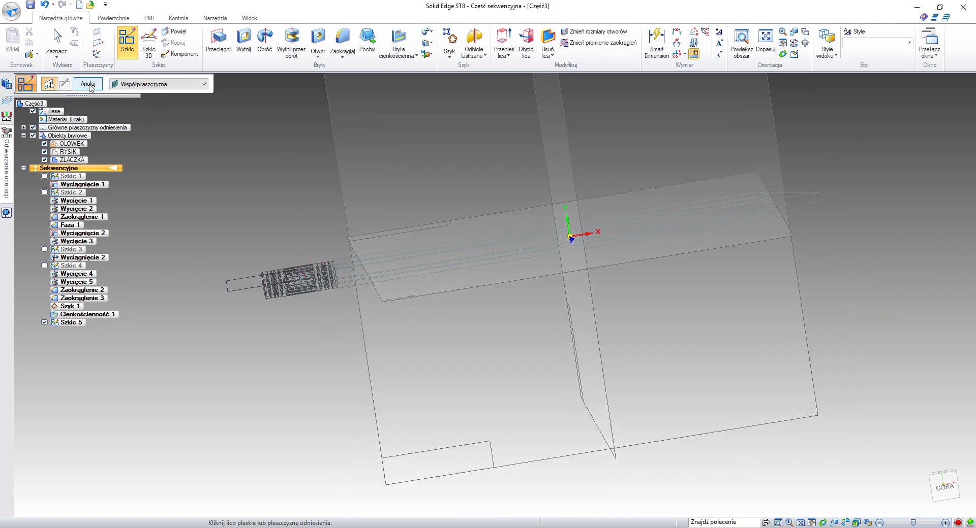
left_click(88, 85)
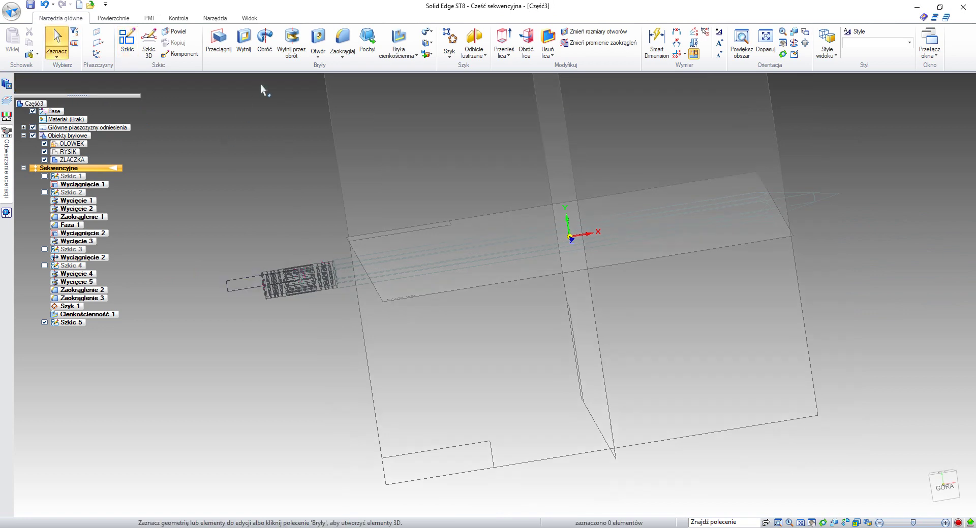
Add a new part body named GUMKA to the model
left_click(264, 41)
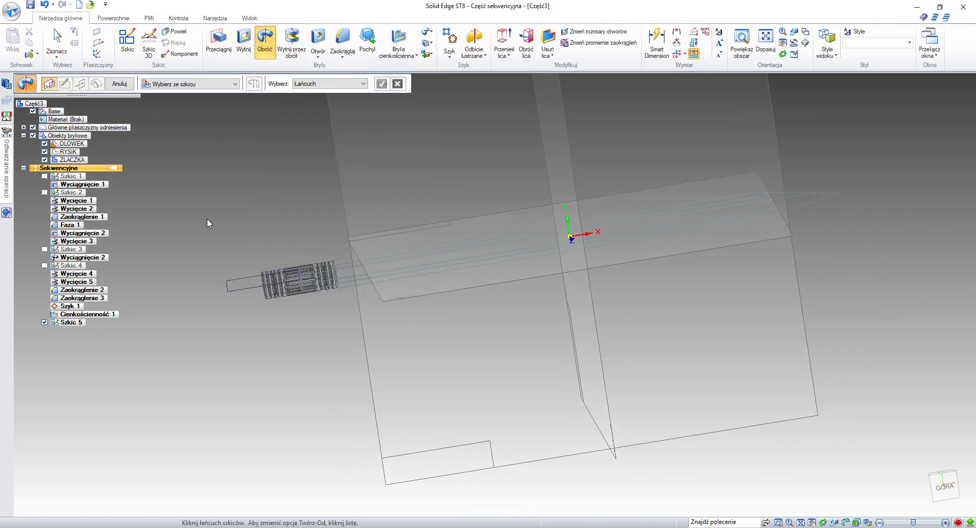
left_click(427, 53)
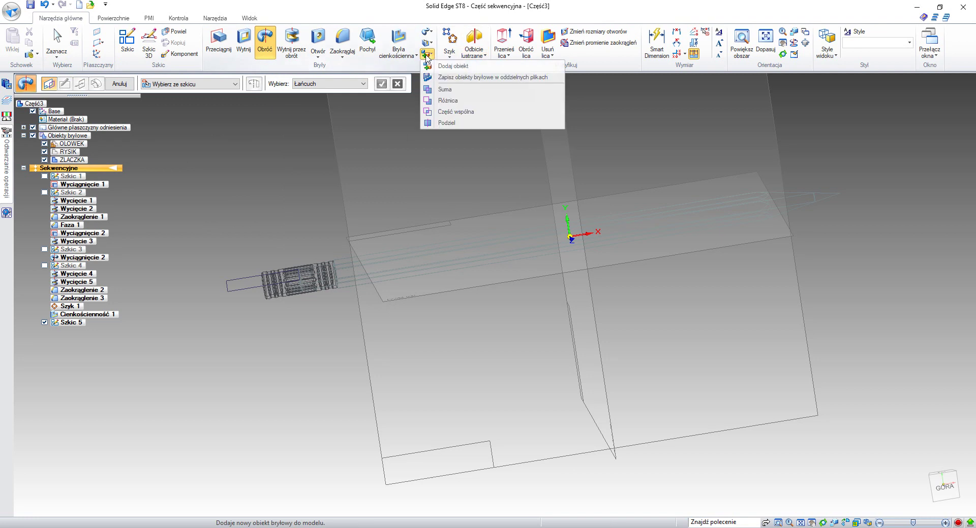
left_click(441, 68)
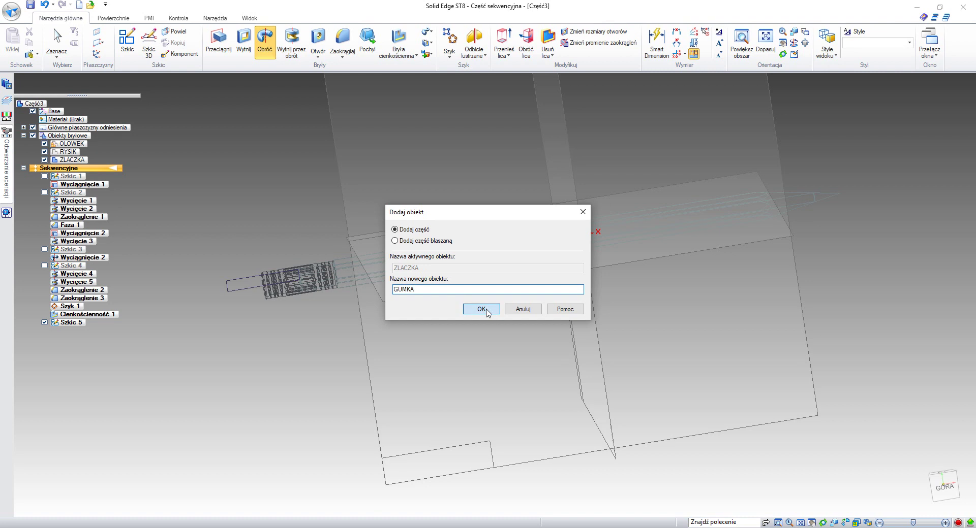
left_click(481, 310)
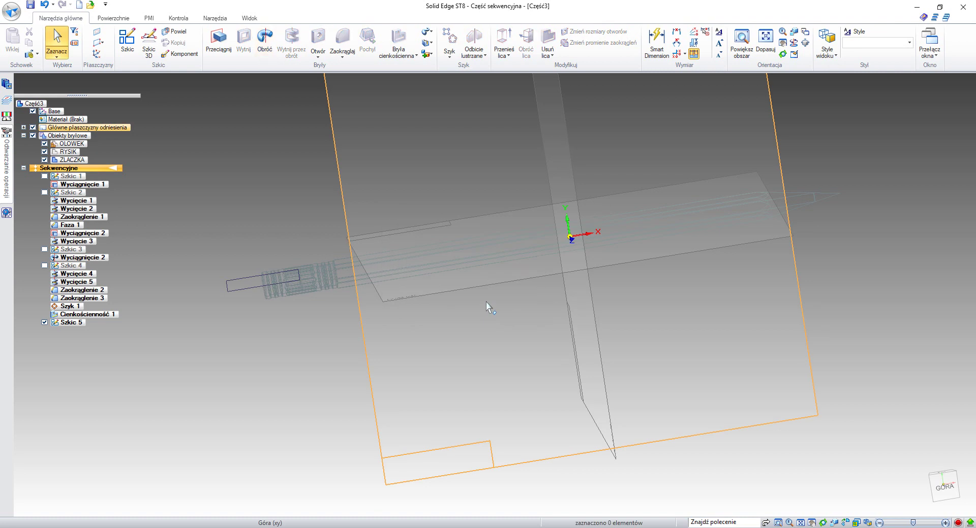
Revolve the rectangular profile a full turn about its lower long edge to form the solid cylindrical eraser
left_click(265, 39)
scroll(244, 287, "up", 4)
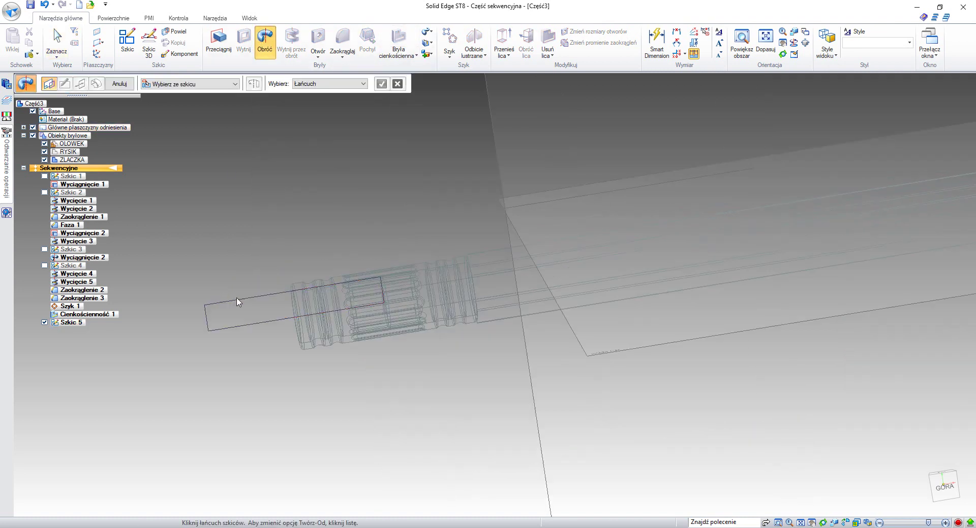
left_click(237, 300)
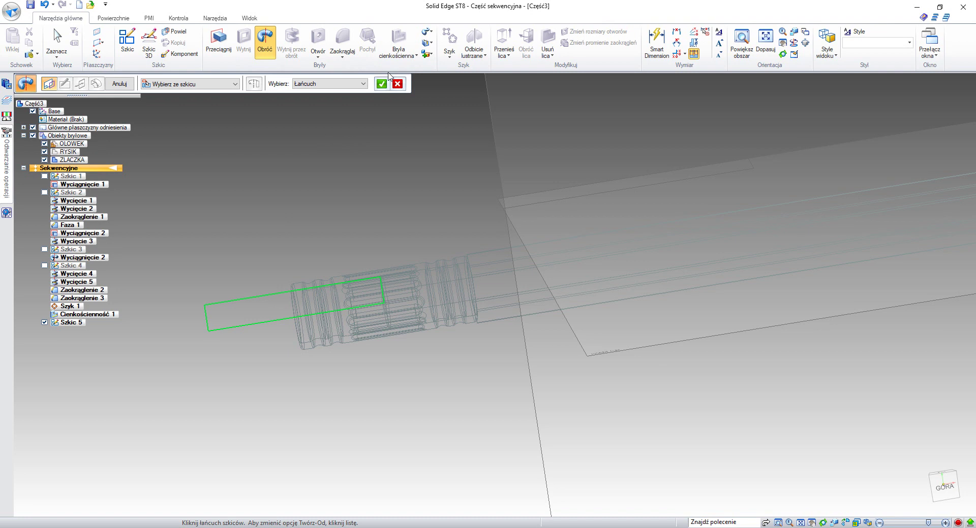
left_click(382, 84)
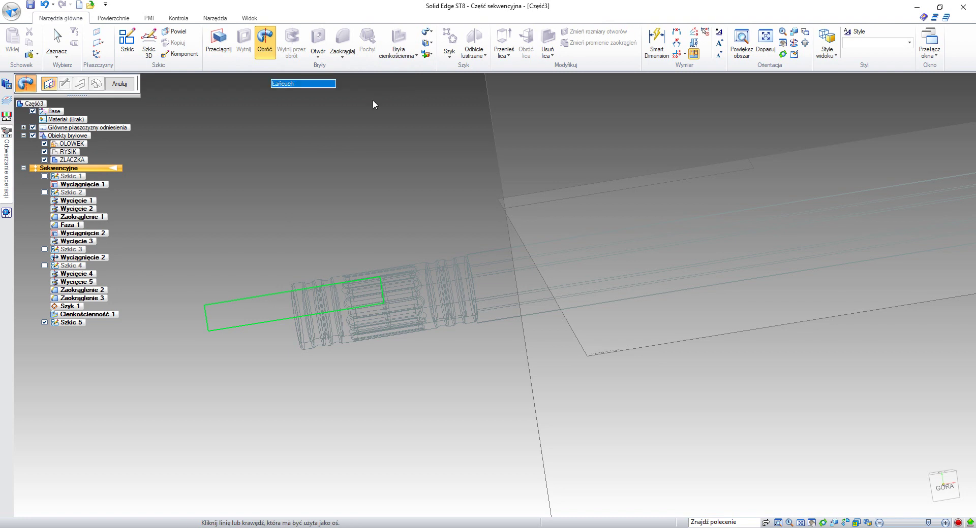
left_click(245, 328)
left_click(234, 227)
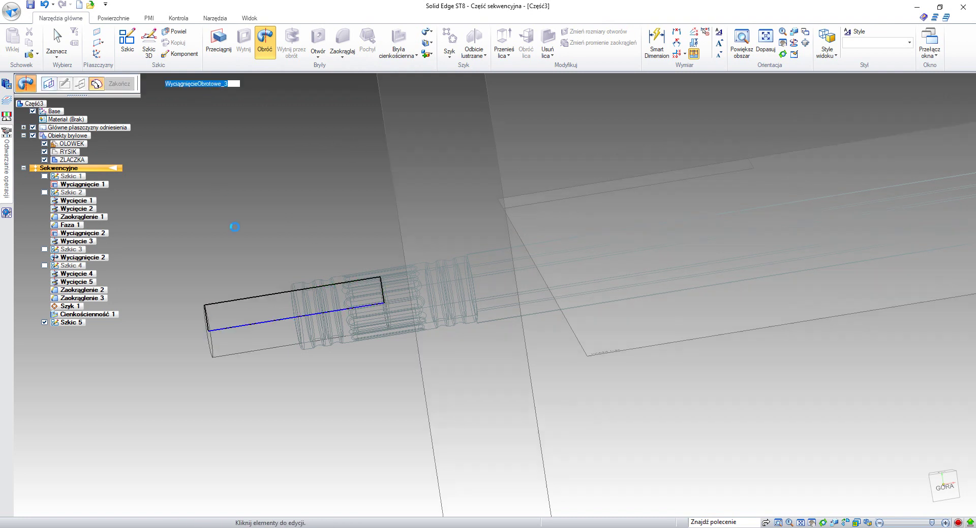
left_click(119, 83)
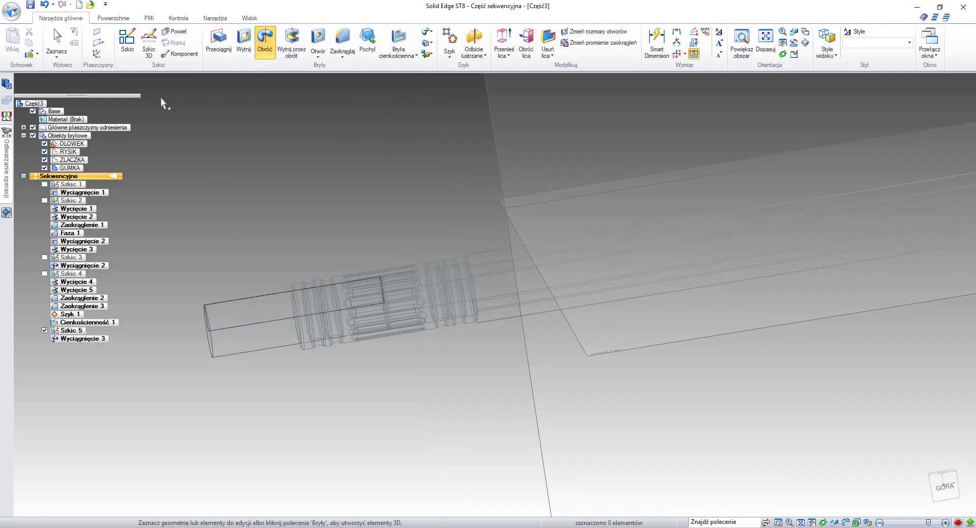
key("Escape")
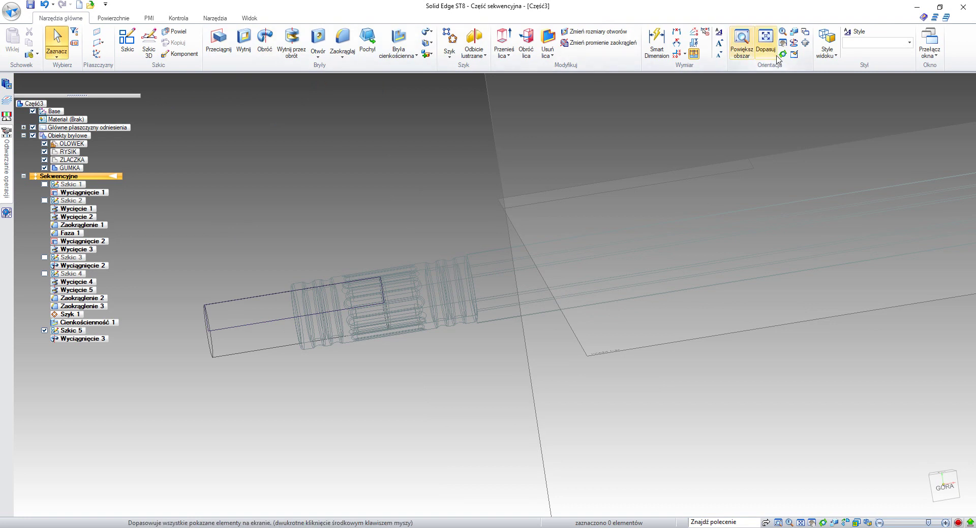
Switch the model display from wireframe to shaded
left_click(826, 43)
left_click(836, 96)
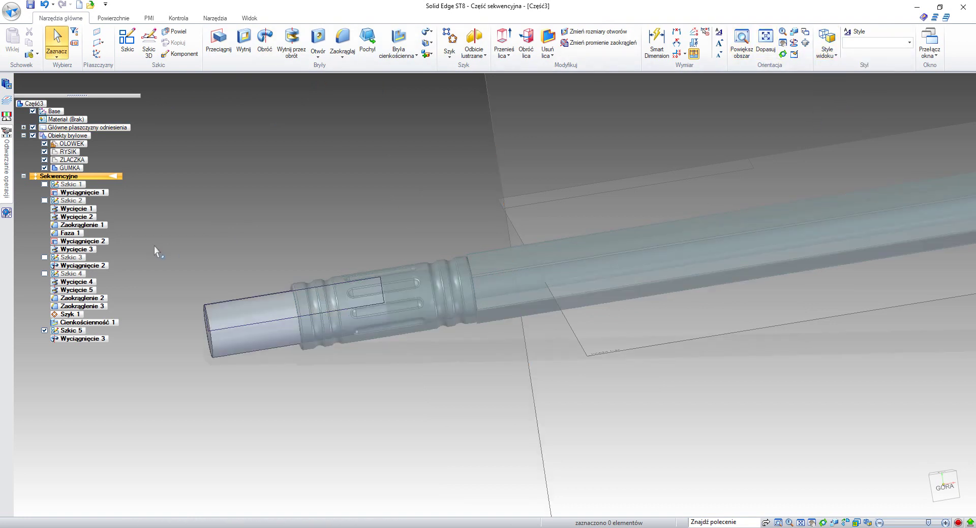
middle_click_drag(154, 246, 308, 138, "shift")
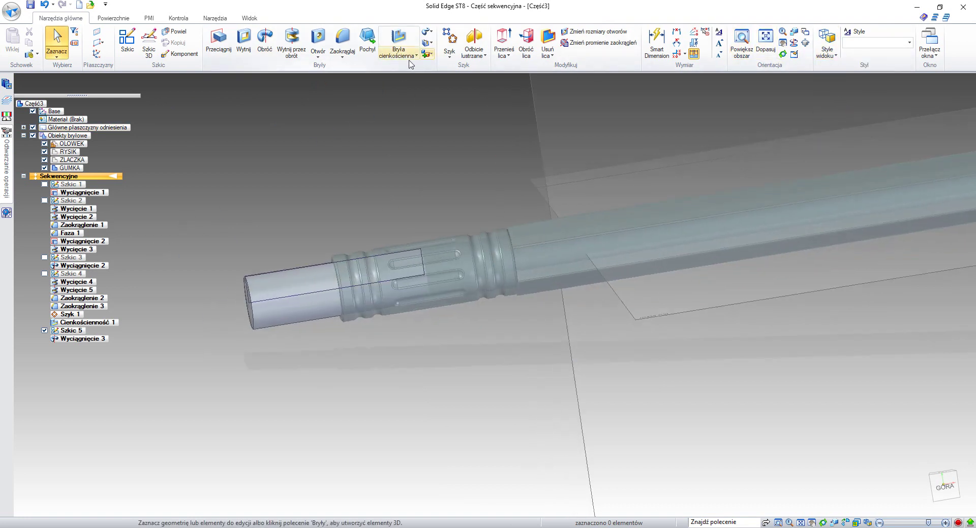
Round the circular edges at both ends of the eraser cylinder with a 1 mm radius
left_click(343, 57)
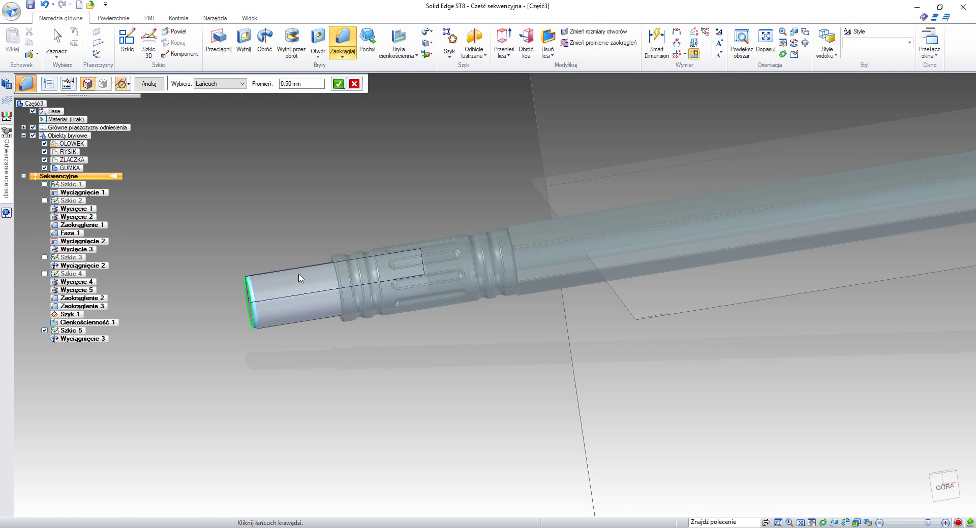
scroll(427, 283, "up", 2)
left_click(426, 282)
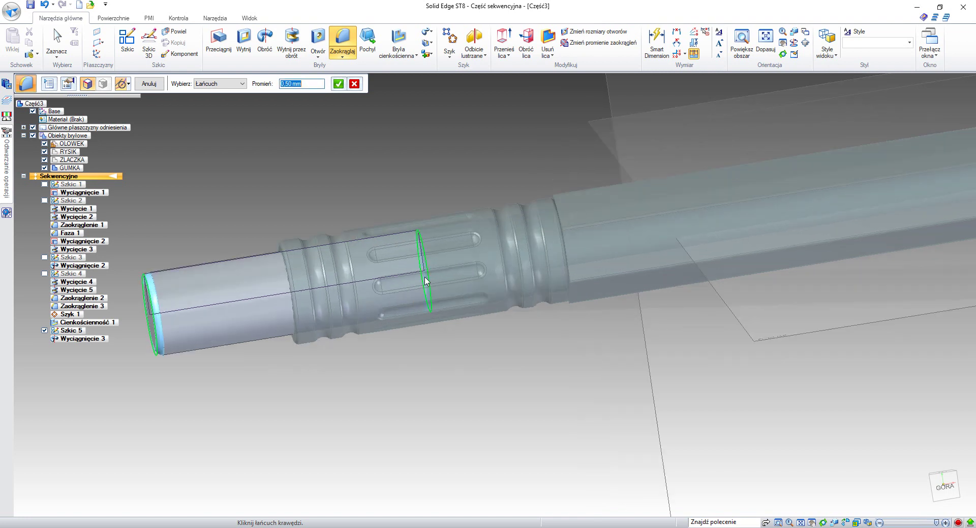
middle_click_drag(319, 160, 299, 128)
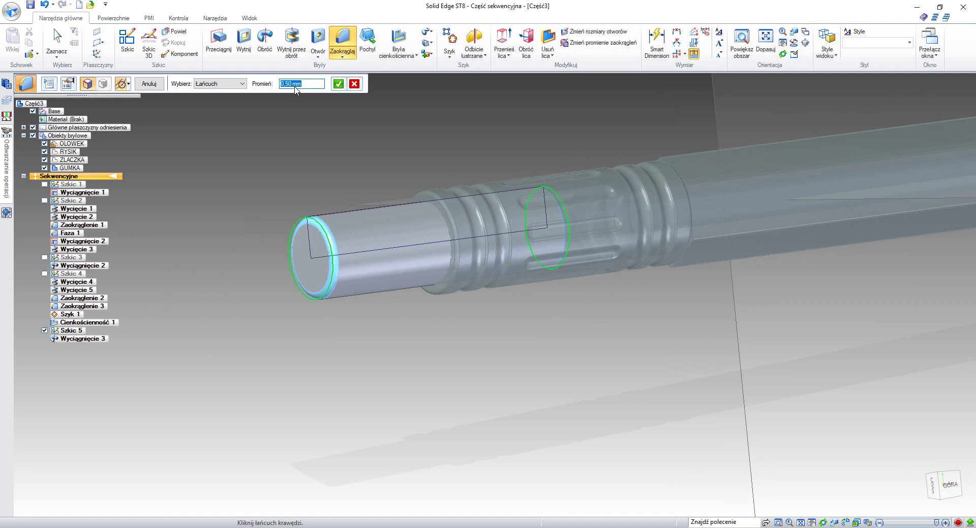
type("1")
key("Return")
scroll(295, 91, "down", 1)
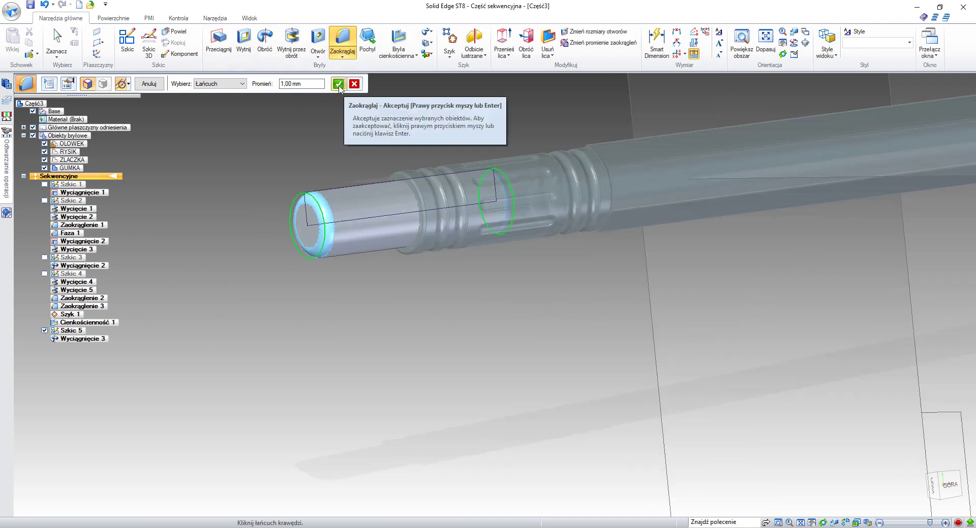
left_click(339, 84)
middle_click_drag(304, 184, 251, 191)
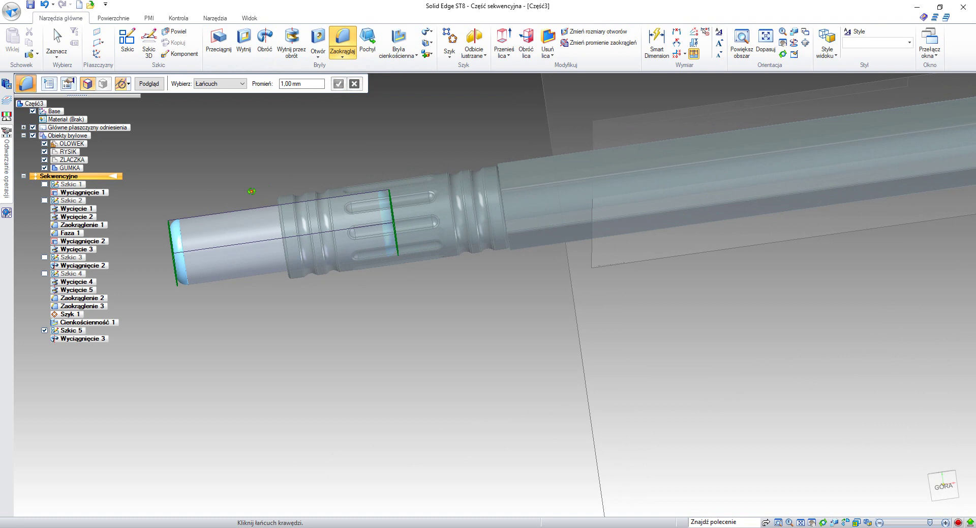
left_click(149, 83)
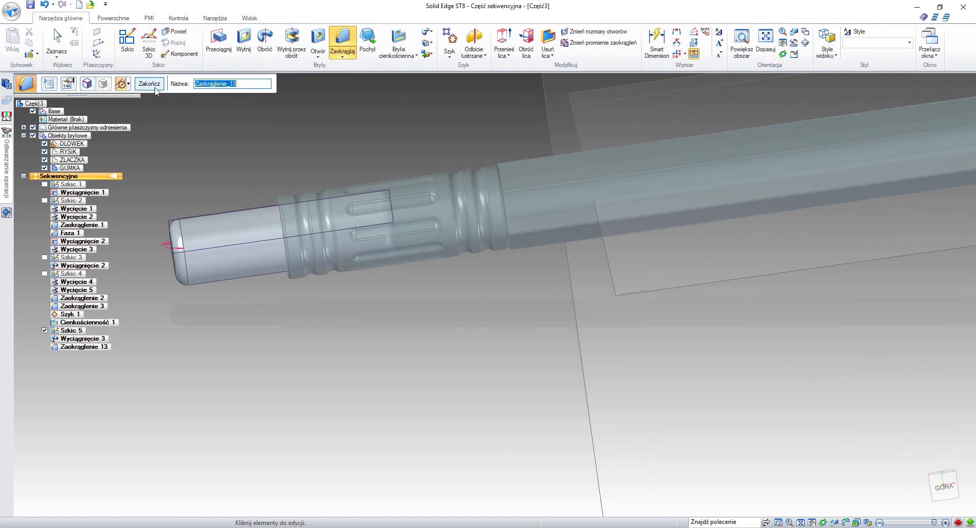
left_click(156, 84)
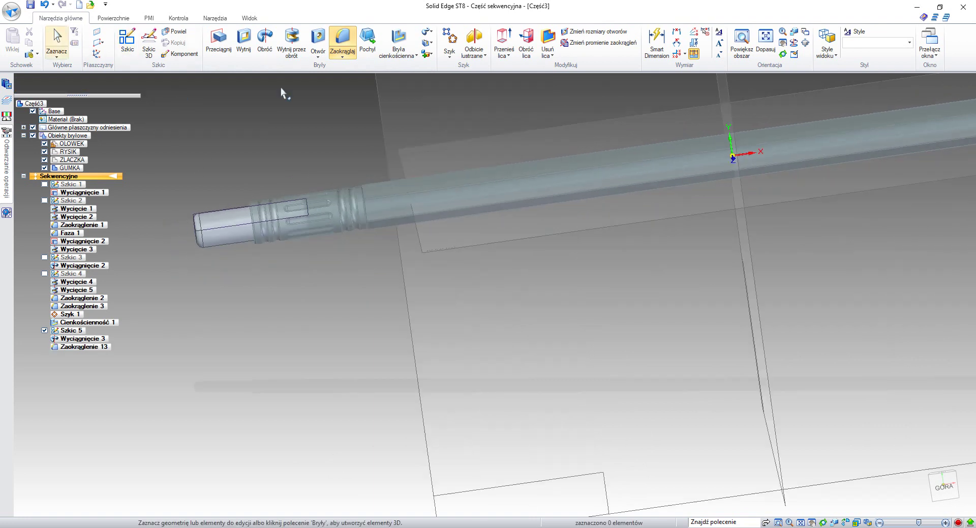
Paint the whole eraser body with the Żółty (matowy) style using Obiekt selection, and hide the eraser's sketch
left_click(249, 18)
left_click(354, 53)
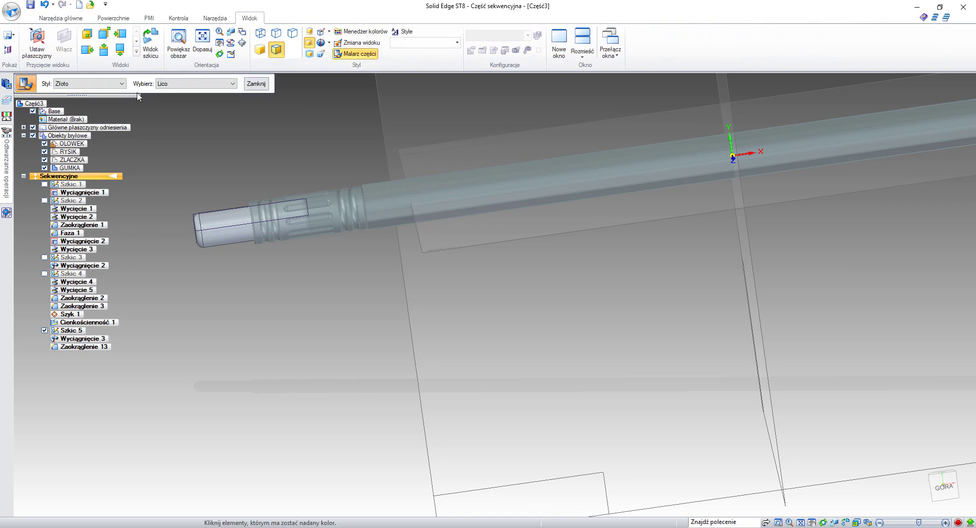
left_click(122, 84)
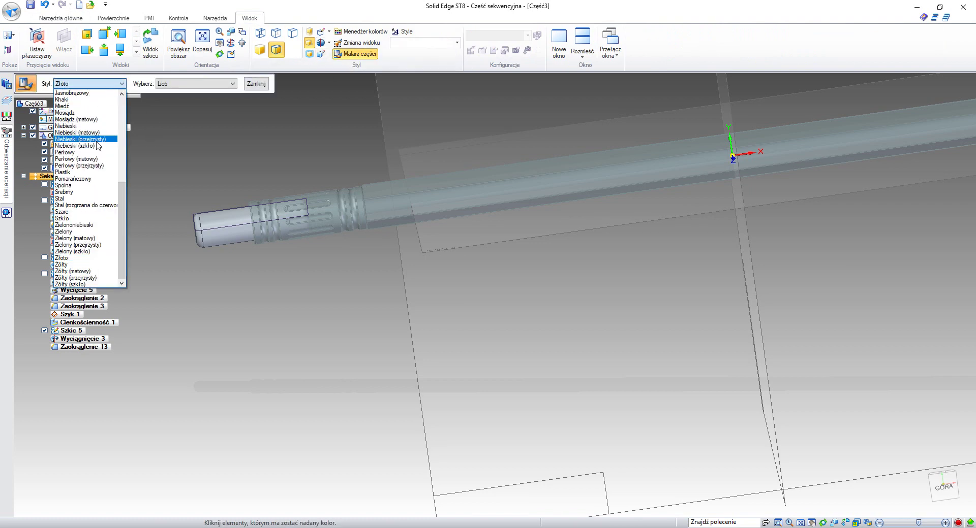
left_click(66, 272)
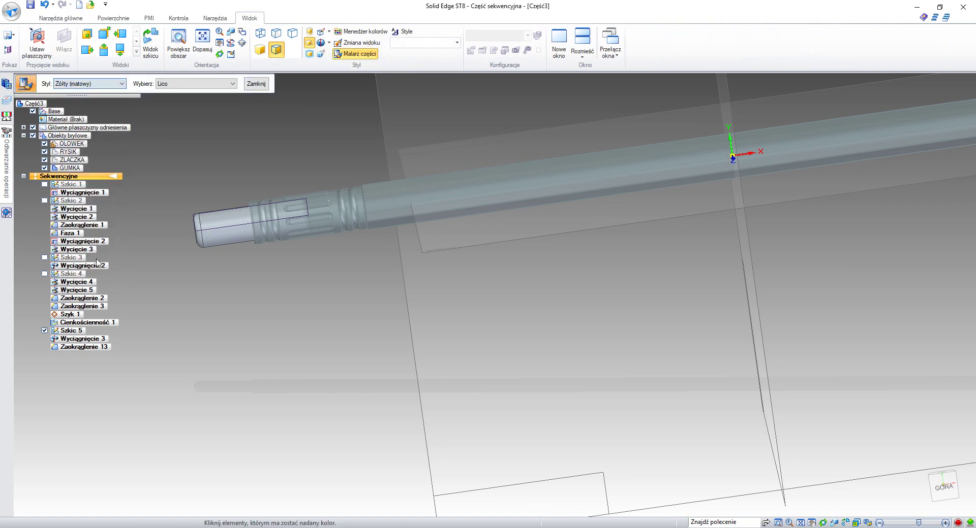
left_click(198, 84)
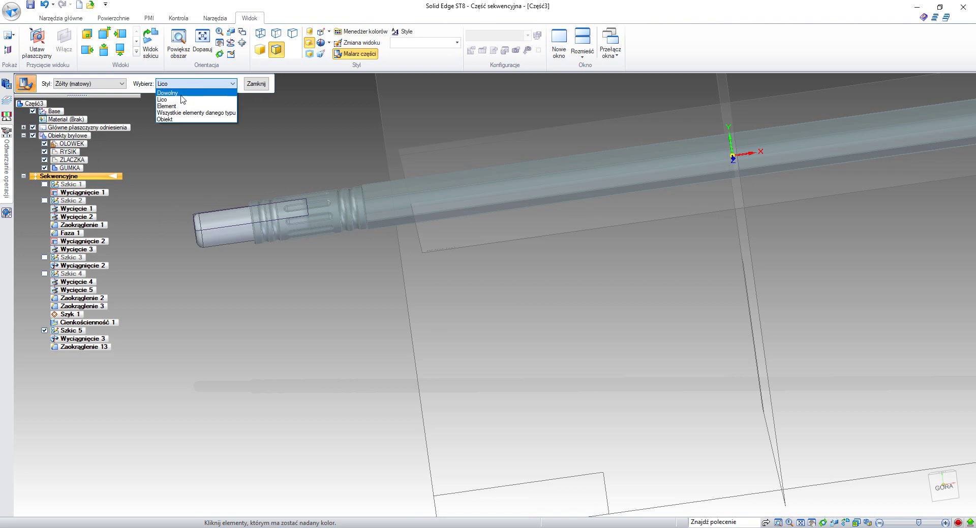
left_click(168, 119)
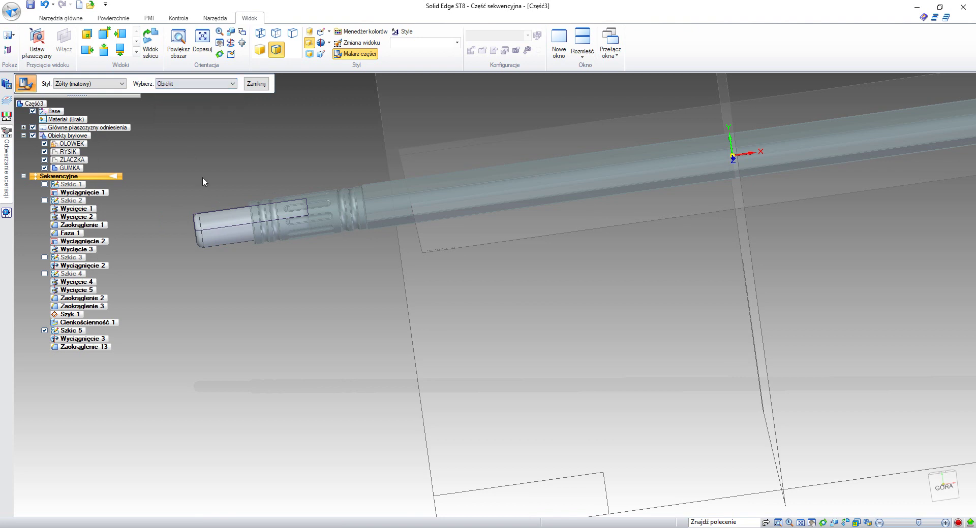
left_click(213, 216)
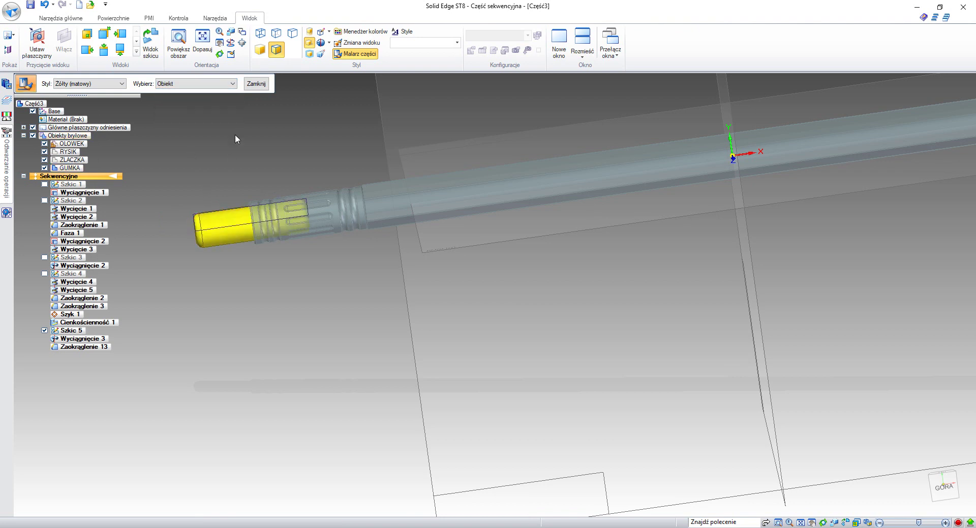
left_click(254, 84)
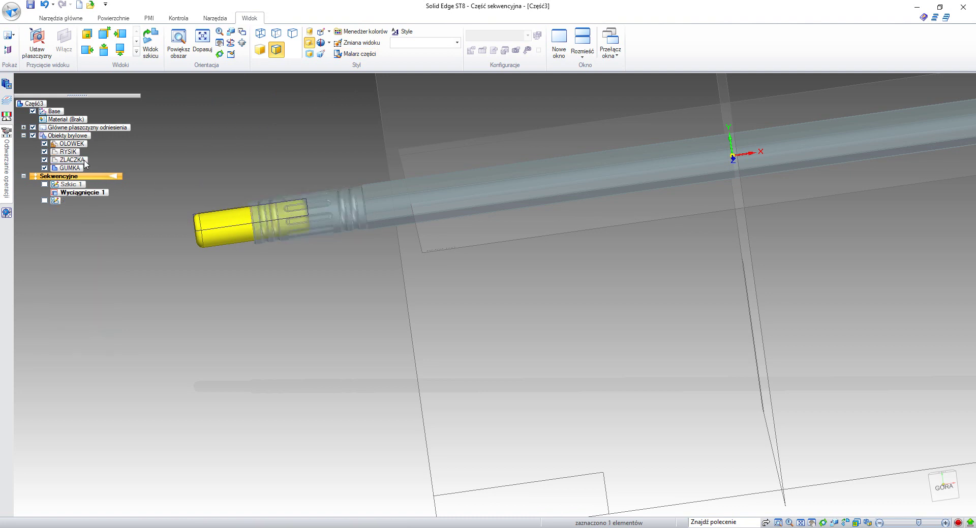
middle_click_drag(201, 166, 249, 173, "shift")
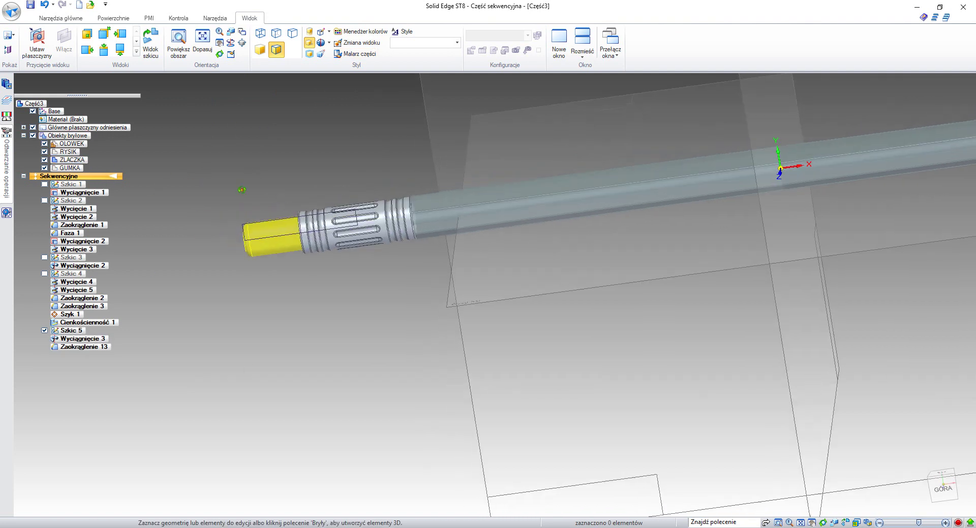
left_click(45, 331)
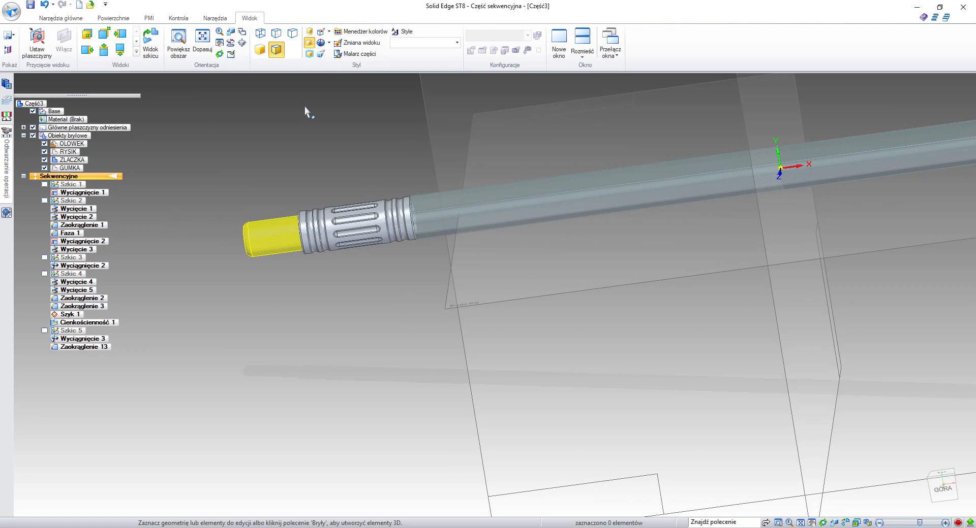
Paint the whole connector sleeve body (ZLACZKA) with the Chrom style
left_click(356, 54)
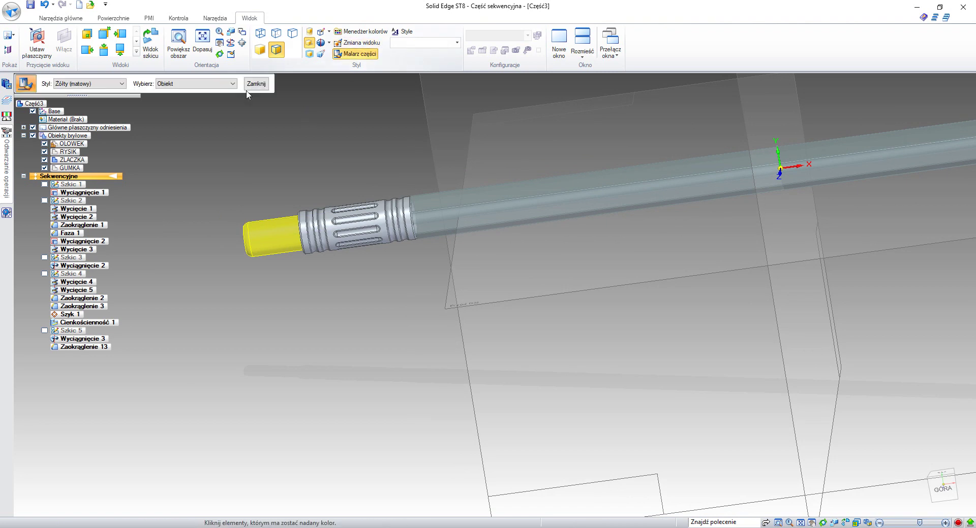
left_click(122, 84)
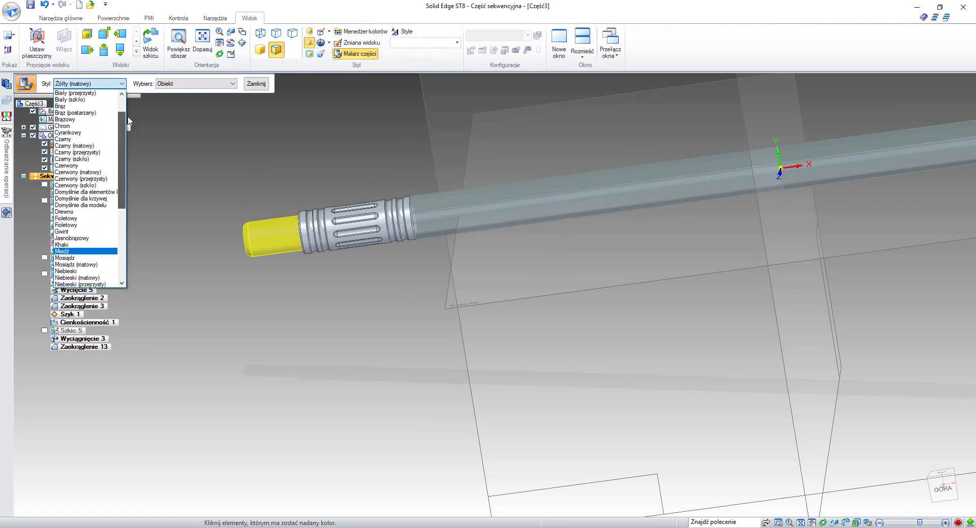
scroll(128, 120, "up", 3)
left_click(72, 93)
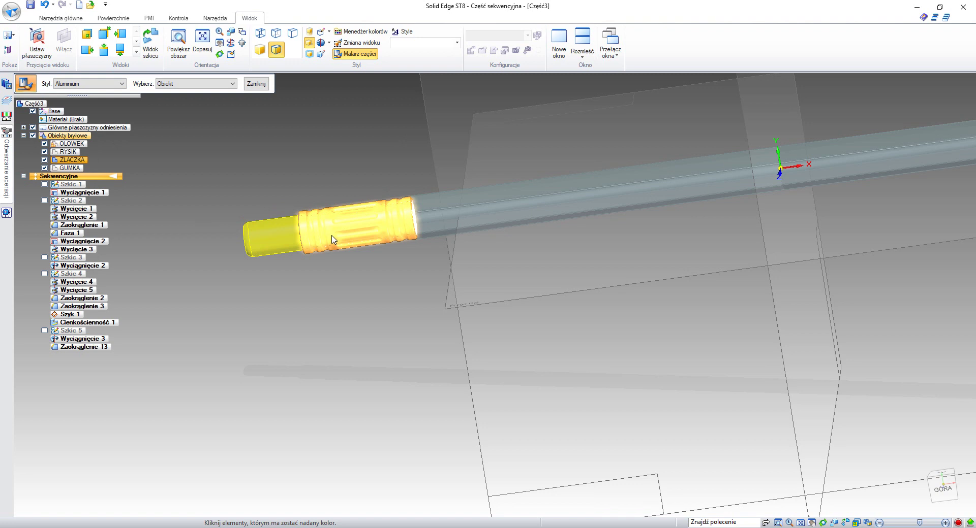
mouse_move(249, 174)
middle_mouse_down()
mouse_move(242, 131)
mouse_move(264, 167)
middle_mouse_up()
left_click(261, 85)
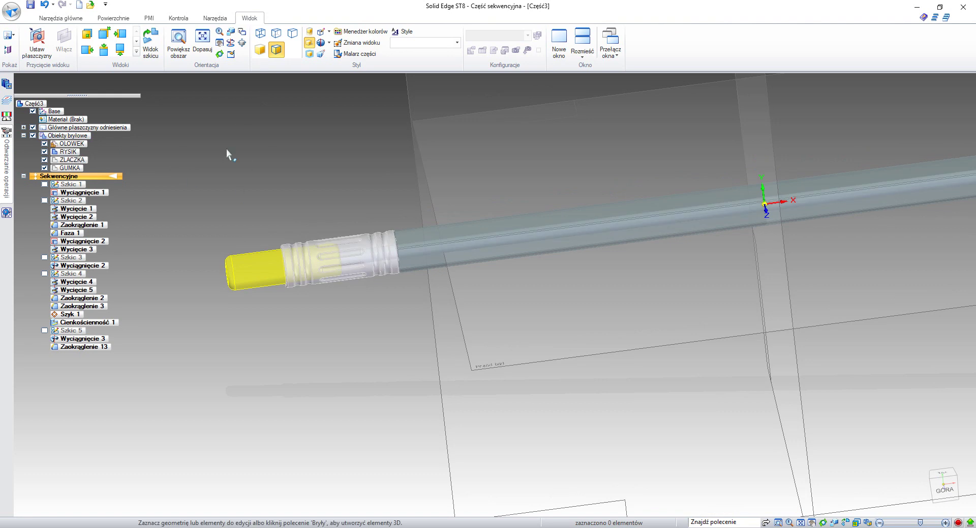
Paint the graphite core body (RYSIK) at the pencil tip with the Czarny (matowy) style
scroll(226, 148, "down", 3)
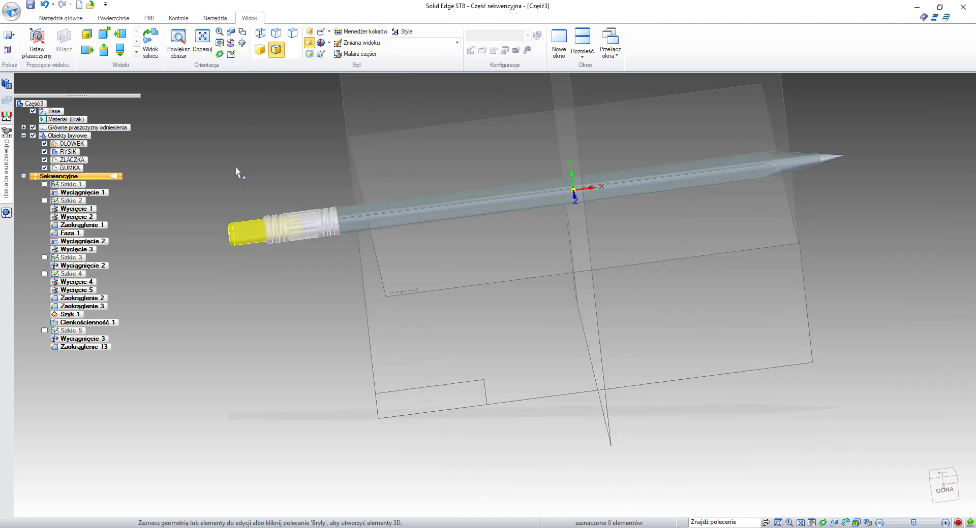
left_click(356, 54)
left_click(121, 84)
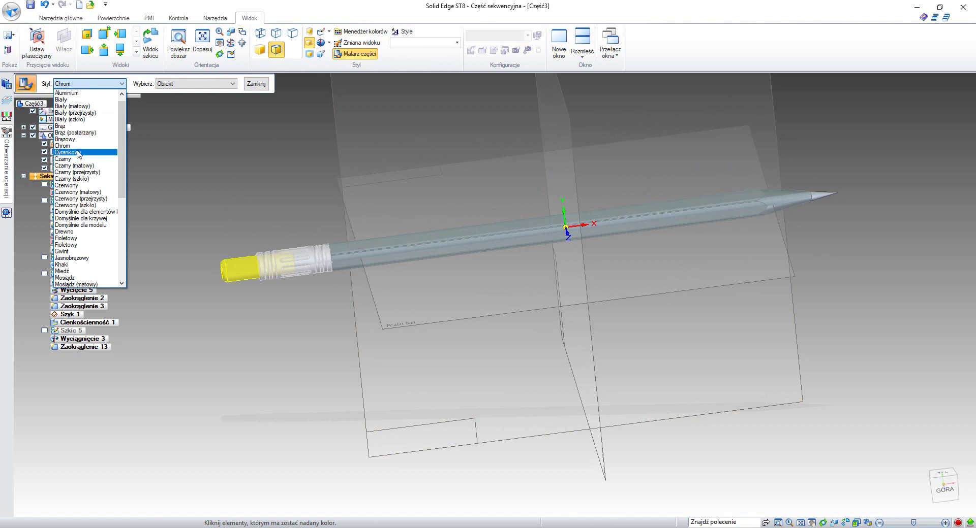
left_click(76, 165)
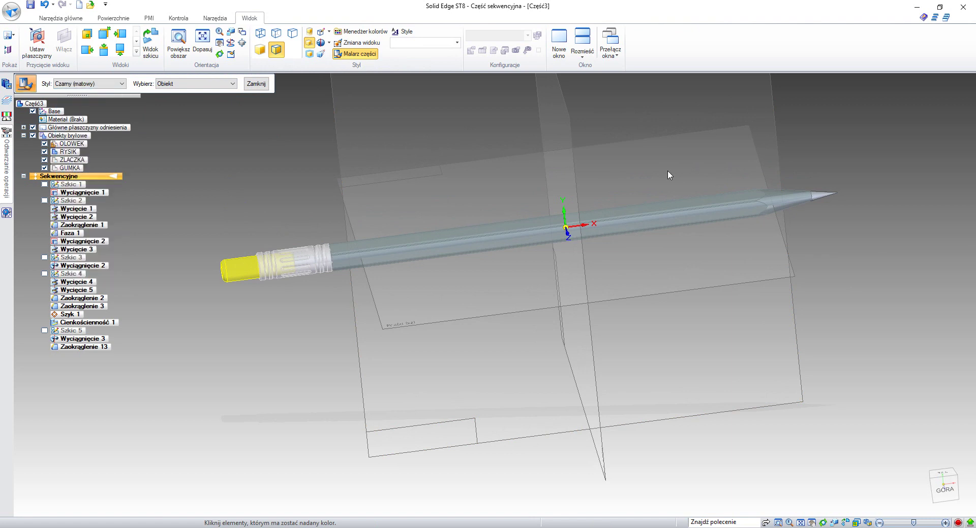
left_click(822, 196)
left_click(256, 83)
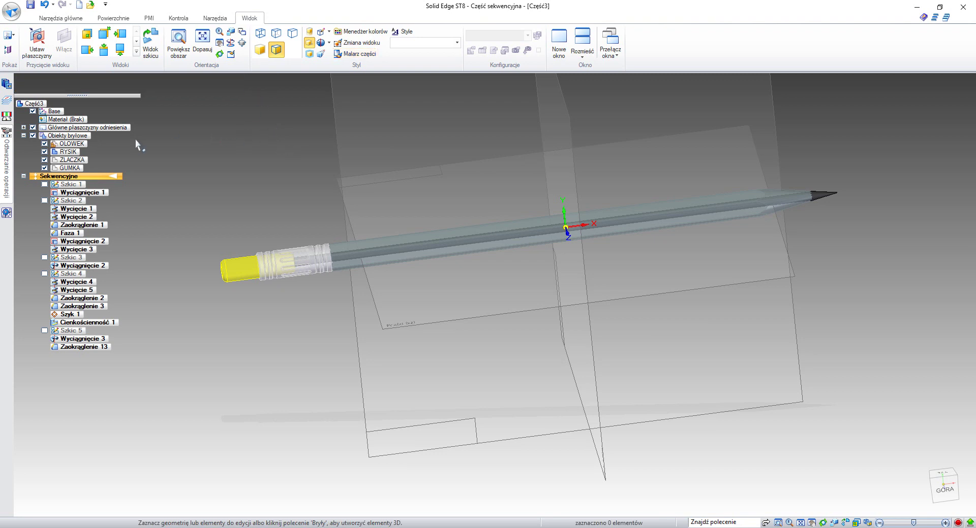
Activate the OLOWEK body and hide the main reference planes and the Base coordinate system
mouse_move(171, 146)
middle_mouse_down()
mouse_move(210, 155)
mouse_move(209, 167)
middle_mouse_up()
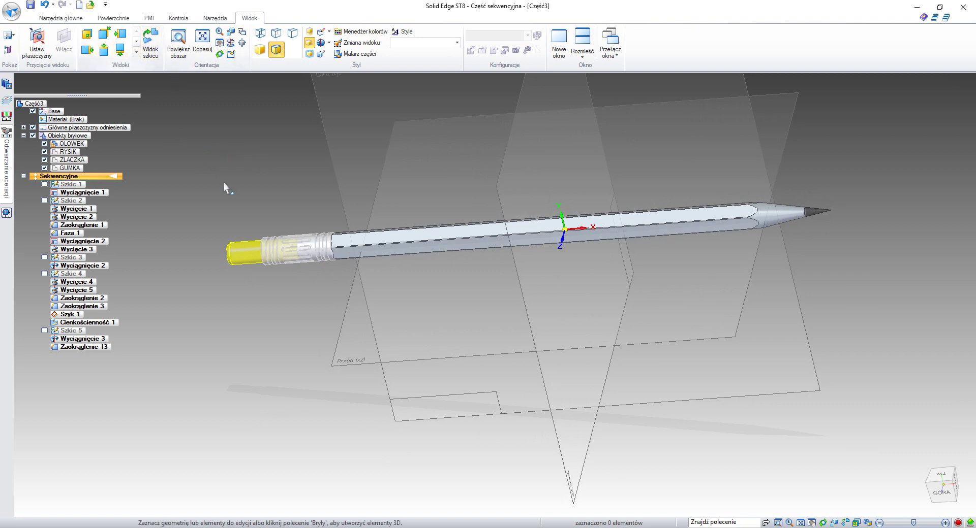
middle_click_drag(224, 182, 108, 168)
left_click(33, 127)
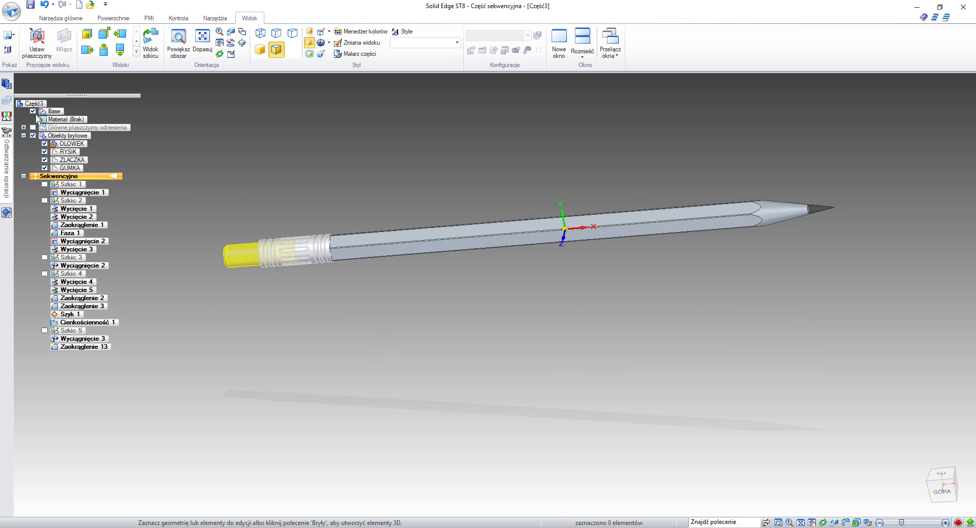
left_click(33, 111)
Roll the ordered feature history back to Zaokrąglenie 1, the rounding of the pencil's long edges
left_click(82, 18)
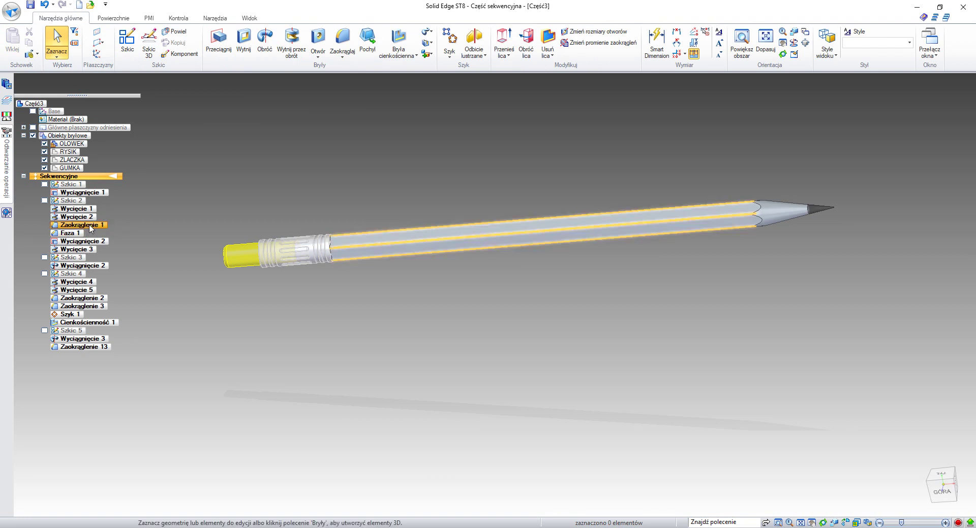
left_click(90, 226)
right_click(91, 226)
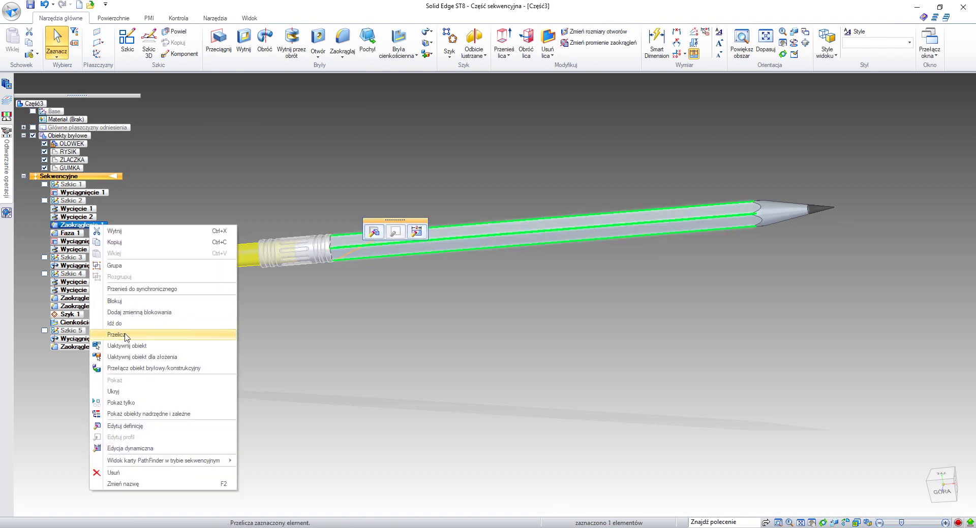
left_click(121, 333)
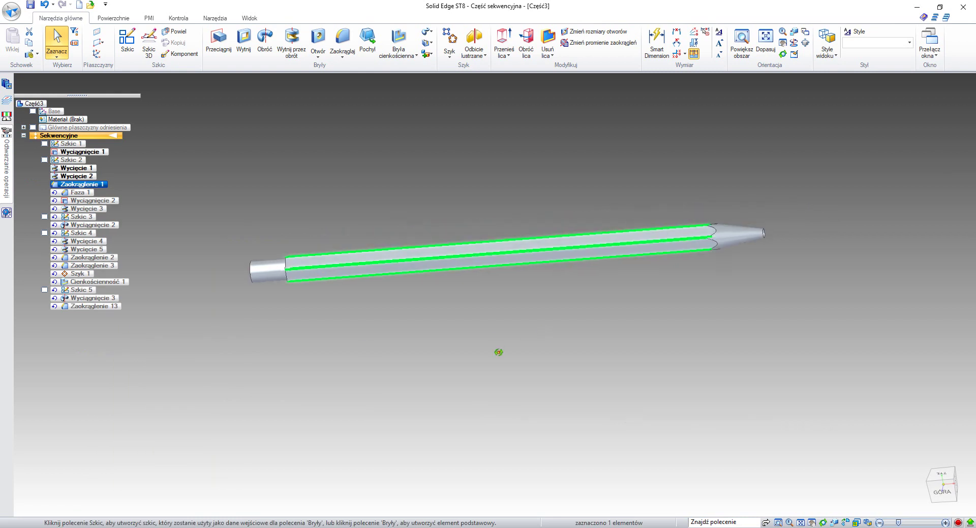
left_click(342, 114)
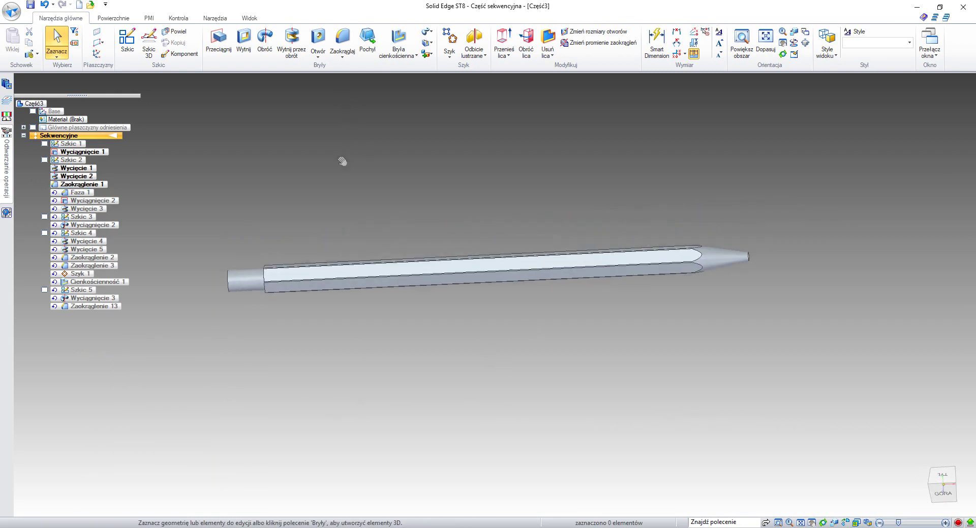
Start a sketch on a flat side face of the pencil and create the text SOLID EDGE TRAINING, size 2 mm, letter spacing 0.5 mm
left_click(127, 40)
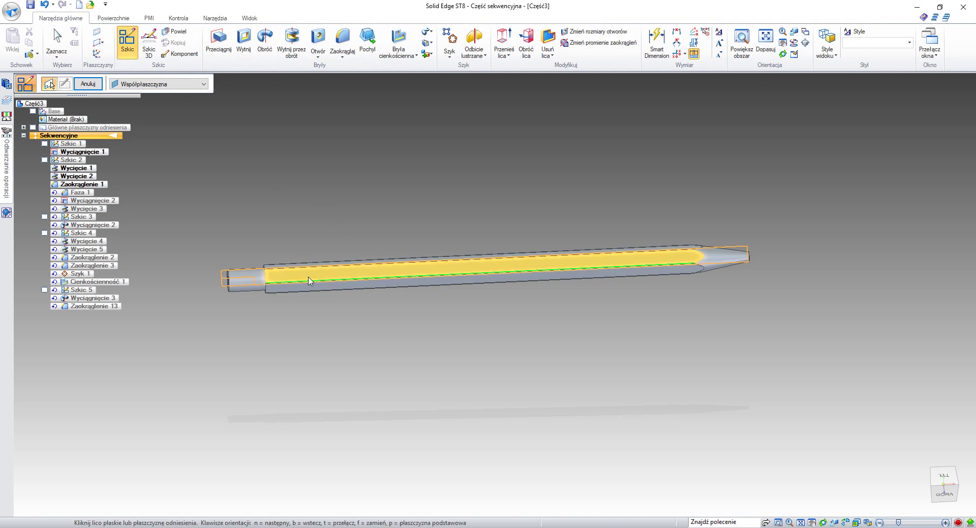
left_click(310, 272)
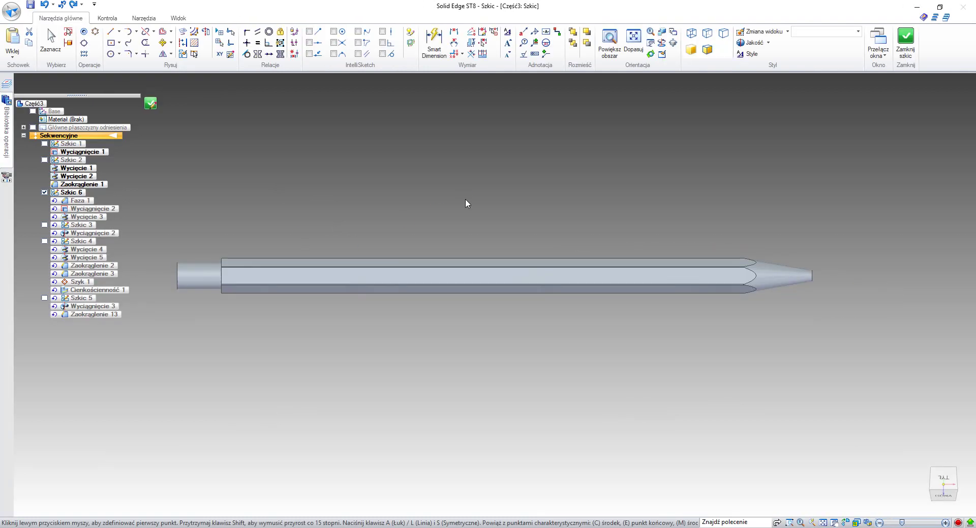
left_click(144, 18)
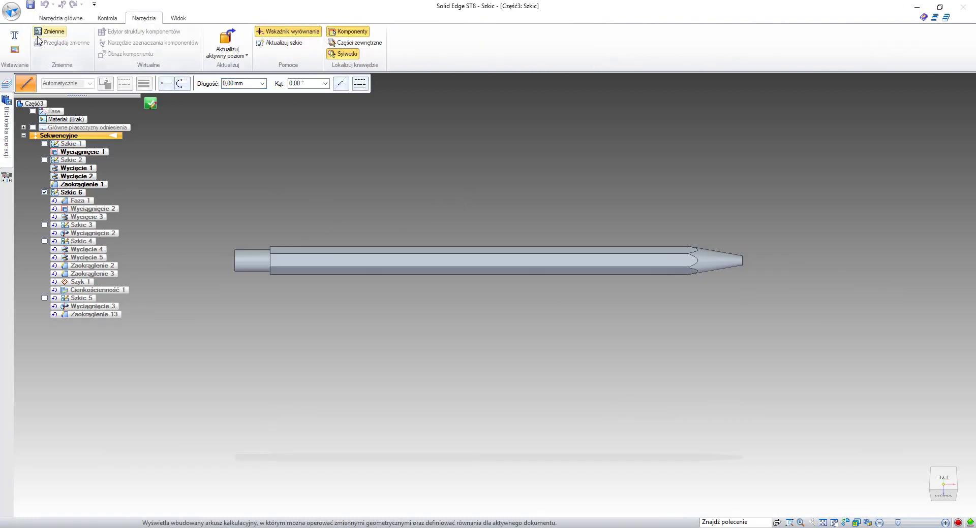
left_click(14, 34)
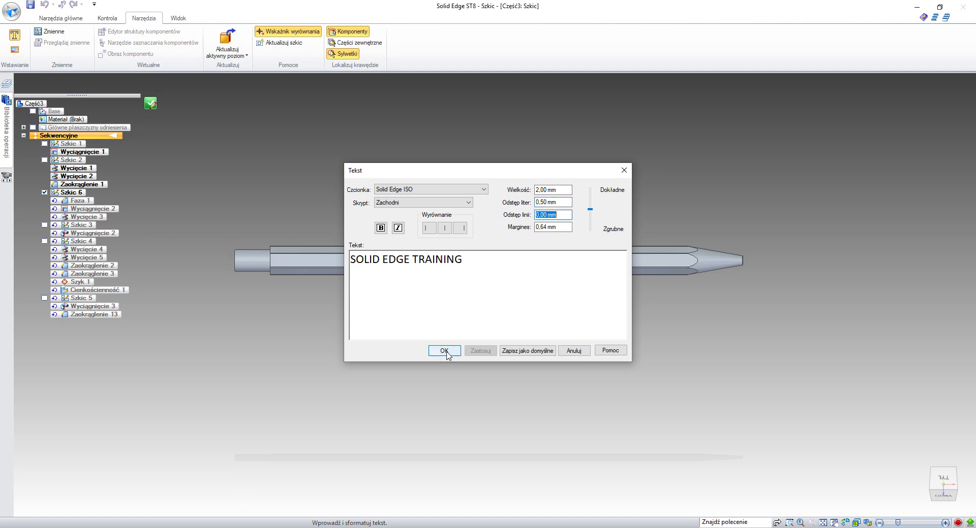
left_click(445, 351)
Show the main reference planes and place the text near the middle of the pencil's flat side face
scroll(460, 292, "up", 4)
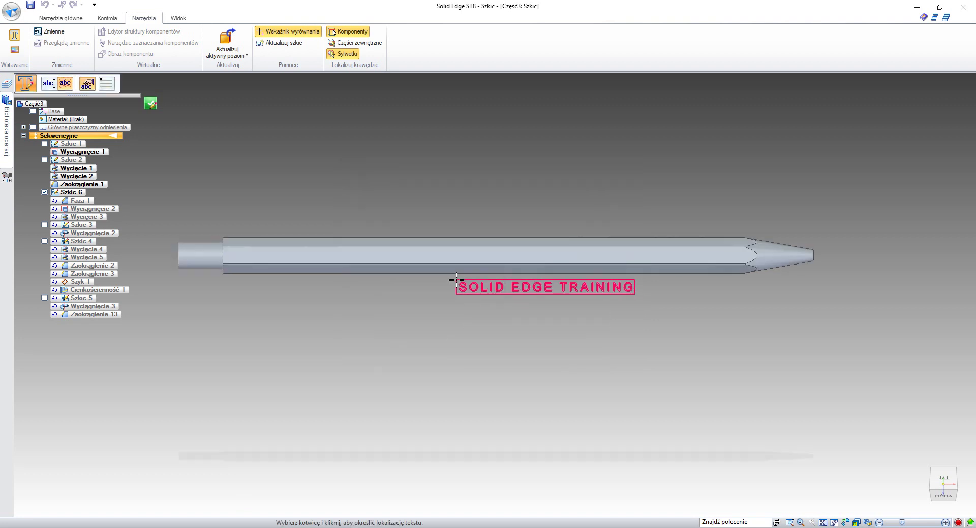
left_click(33, 128)
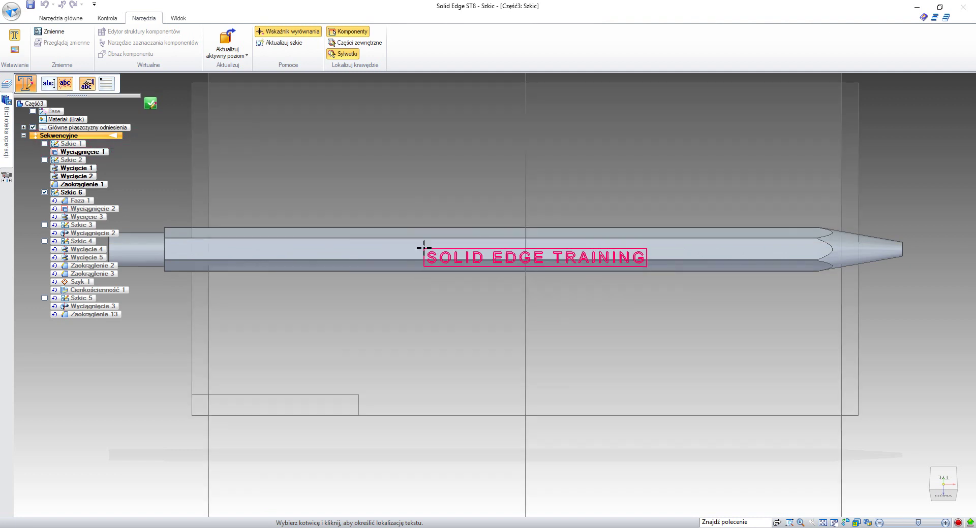
left_click(422, 246)
right_click(415, 221)
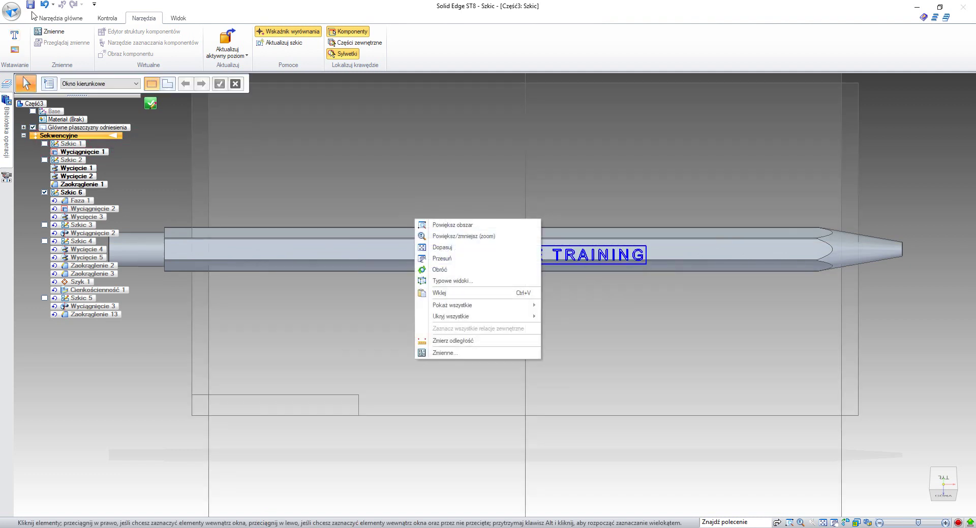
Connect the midpoint of the text frame's upper edge to the vertical reference plane to centre the text along the pencil
left_click(45, 18)
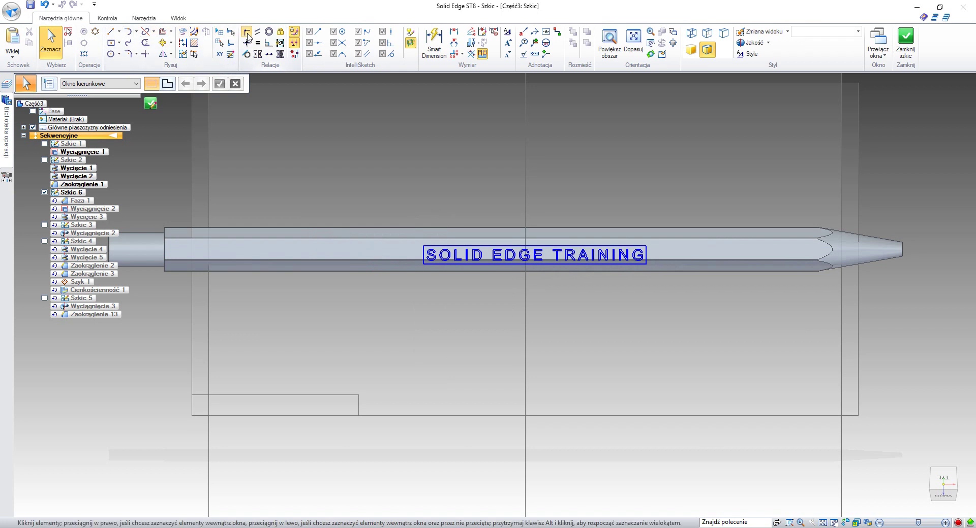
left_click(248, 35)
scroll(505, 211, "up", 3)
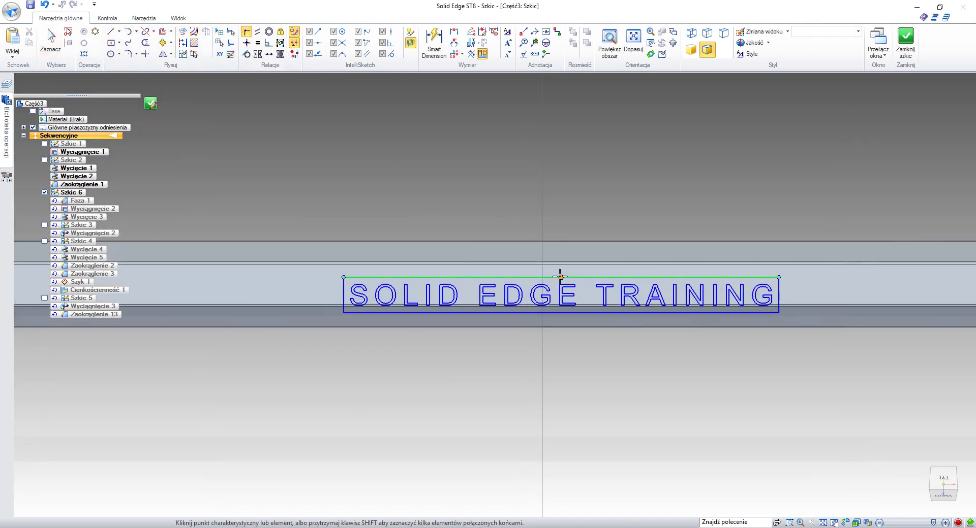
left_click(538, 189)
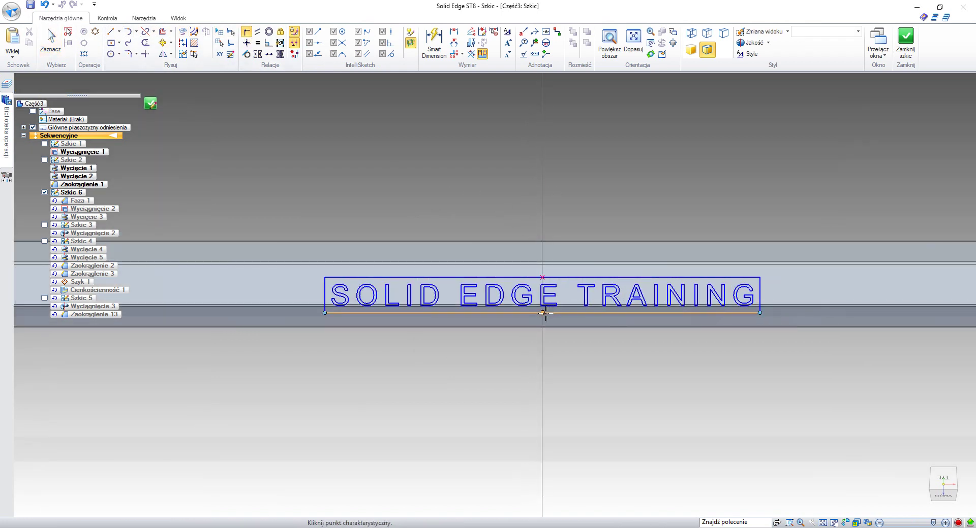
scroll(296, 283, "down", 2)
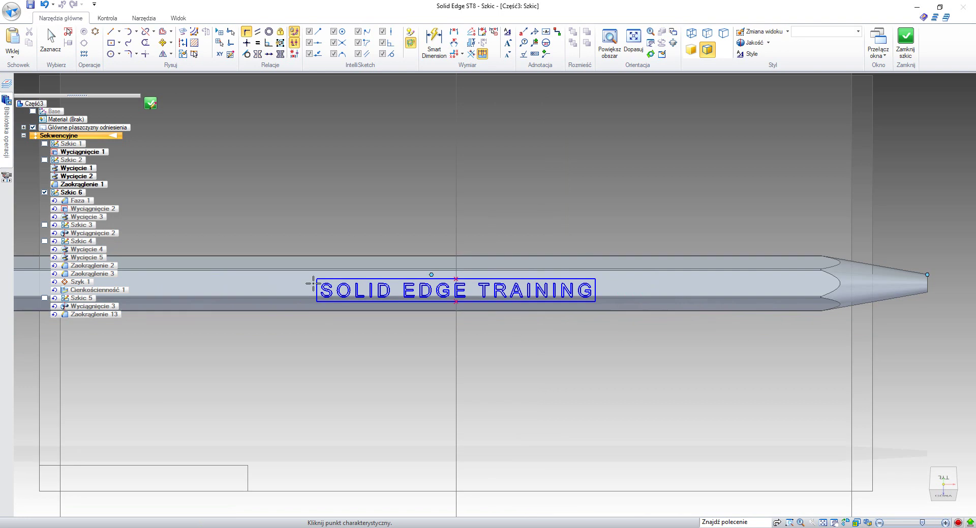
left_click(599, 289)
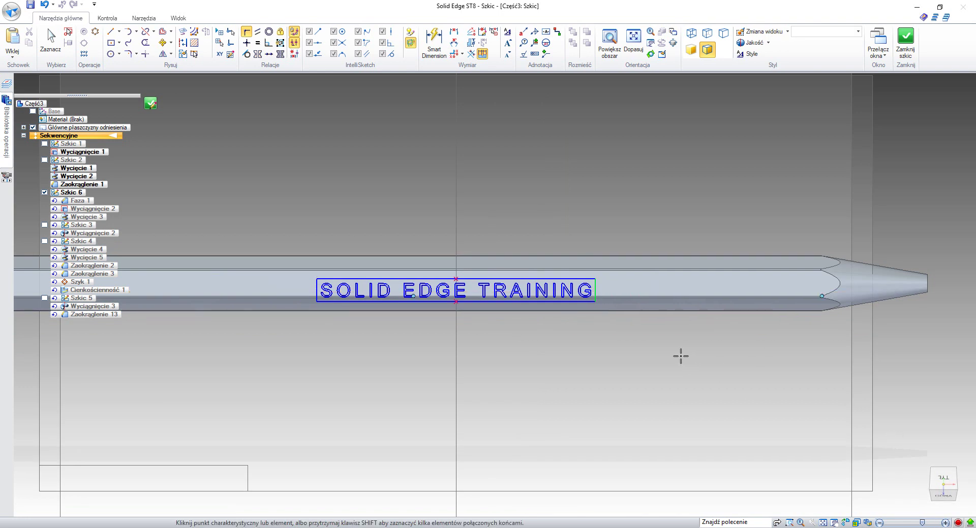
Draw a vertical line on the central plane from the flat face's upper edge to its lower edge and convert it to construction geometry
left_click(110, 31)
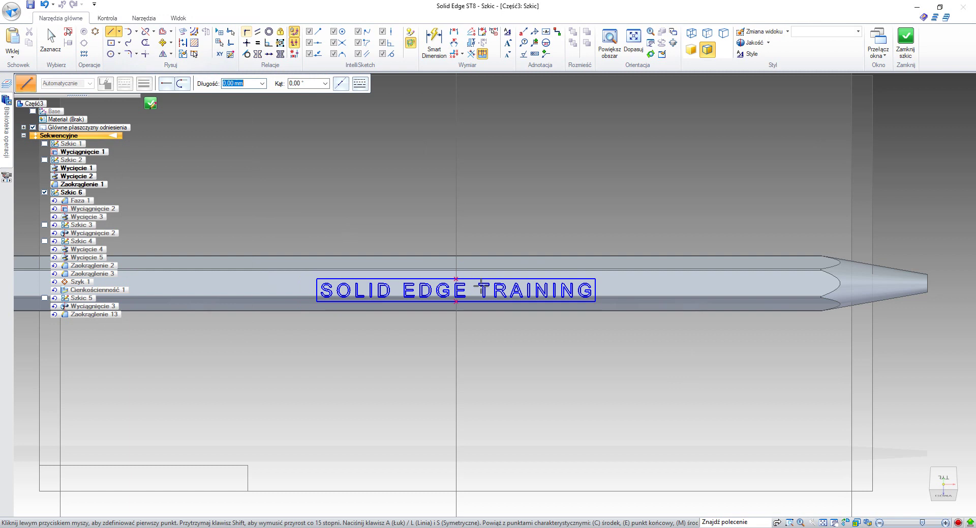
scroll(481, 287, "up", 2)
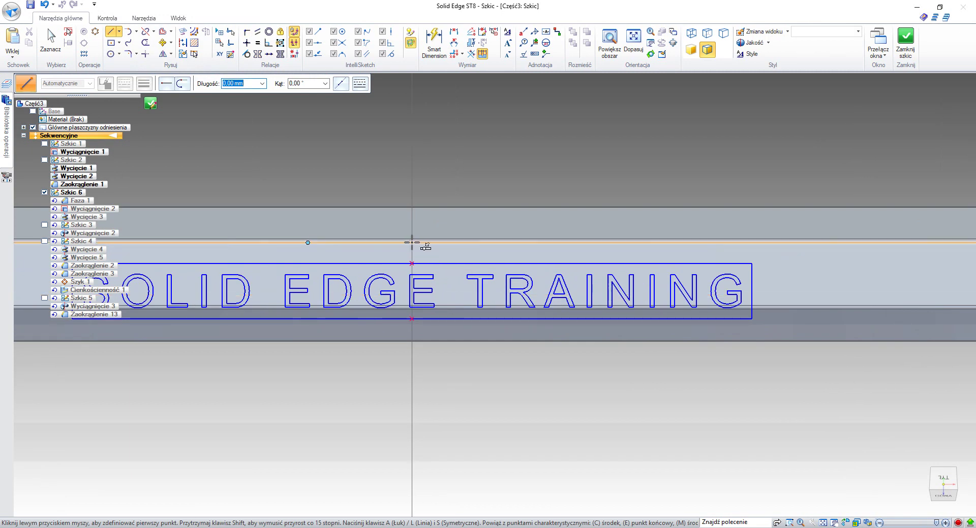
left_click(411, 243)
scroll(419, 304, "up", 3)
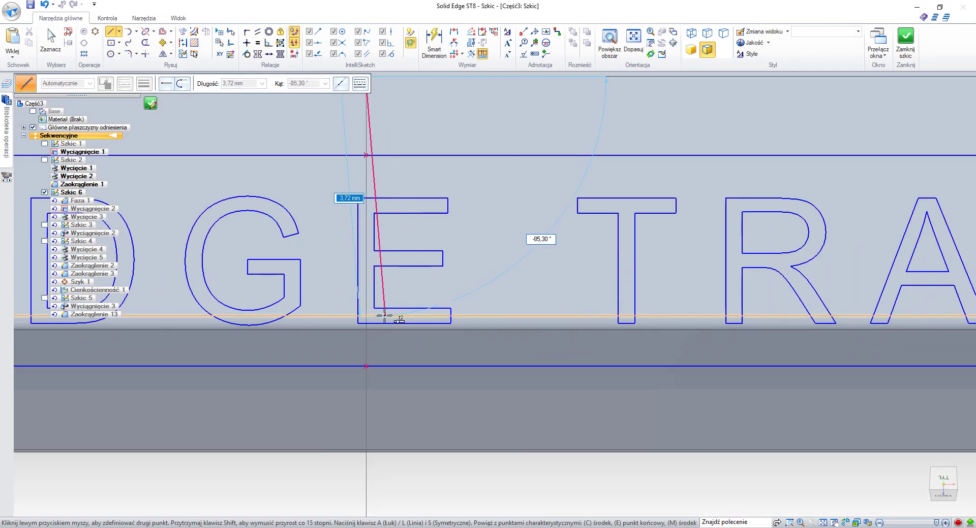
left_click(365, 316)
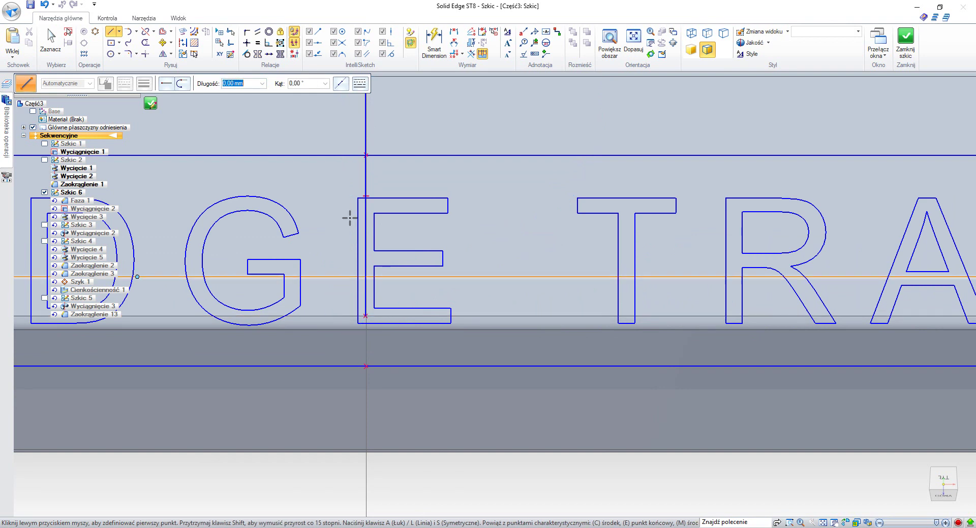
scroll(350, 218, "down", 3)
left_click(182, 42)
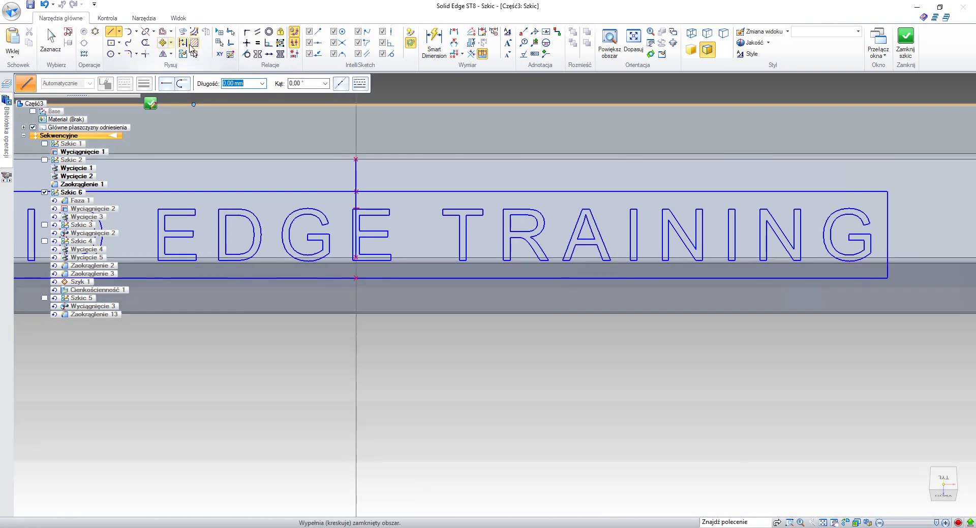
left_click(247, 31)
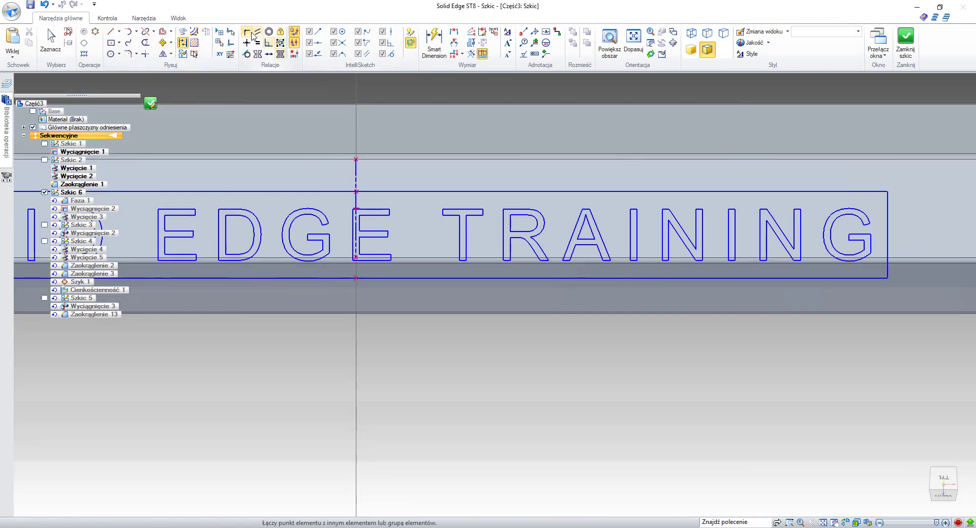
scroll(318, 201, "down", 1)
scroll(321, 211, "up", 1)
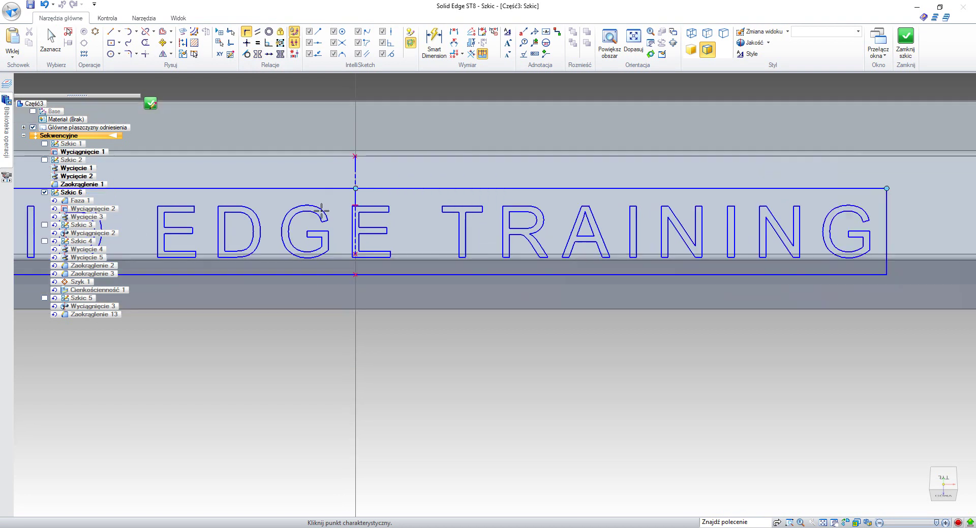
scroll(321, 287, "up", 1)
scroll(321, 293, "down", 3)
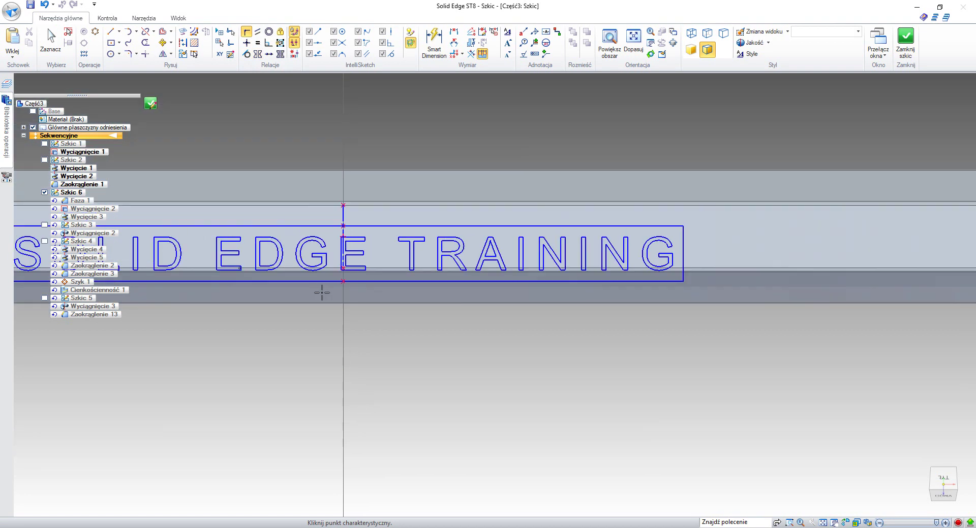
Align the midpoint of the text frame's side edge horizontally with the construction line's midpoint and close the sketch
left_click(246, 43)
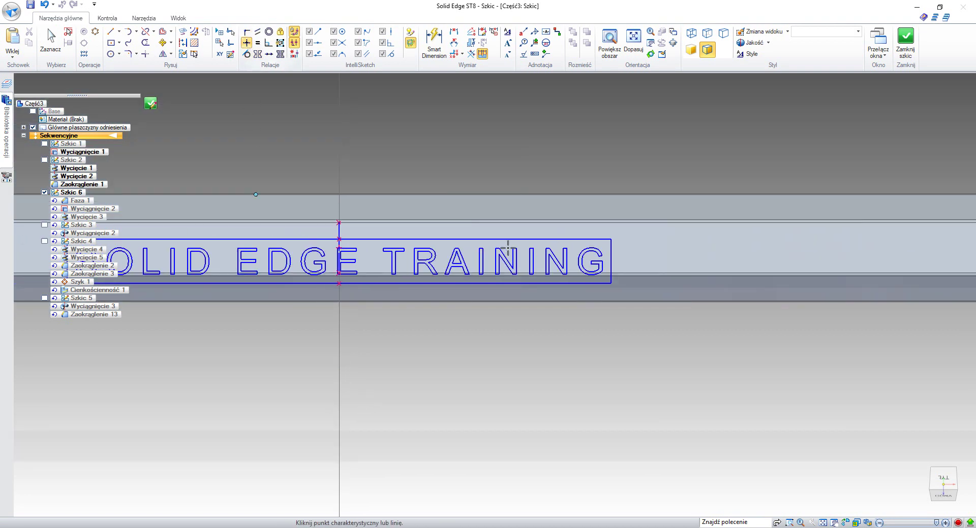
scroll(339, 259, "up", 3)
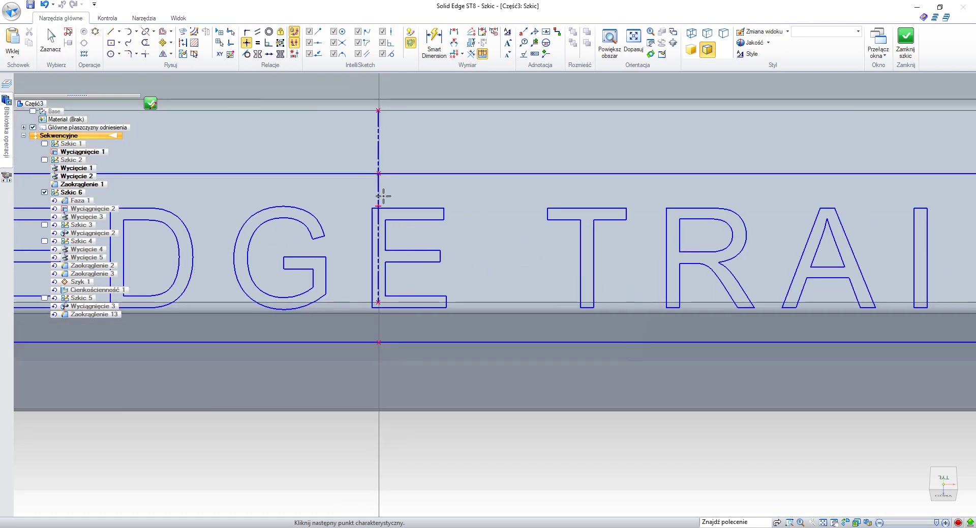
left_click(377, 206)
scroll(377, 206, "down", 4)
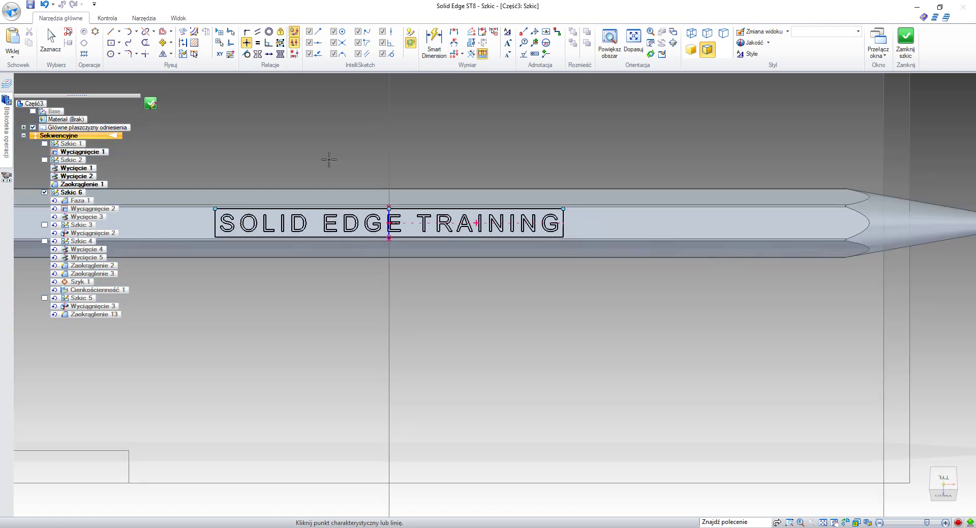
middle_click_drag(325, 152, 435, 199, "shift")
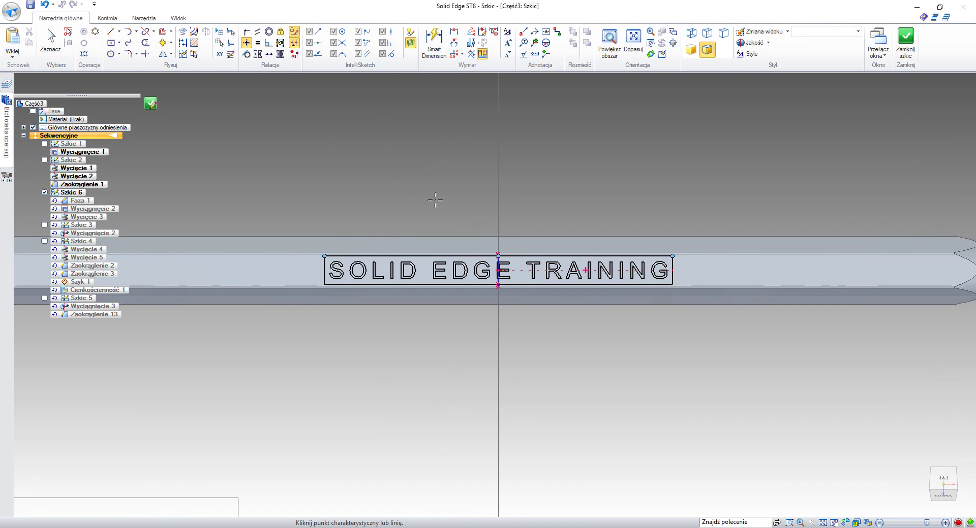
left_click(905, 40)
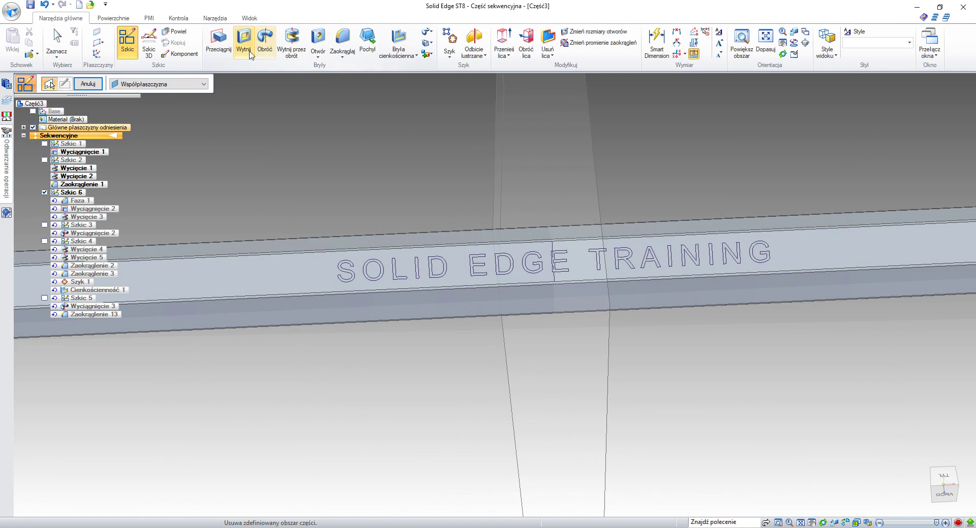
Cut the sketched text SOLID EDGE TRAINING 0.2 mm deep into the pencil's flat face
left_click(244, 45)
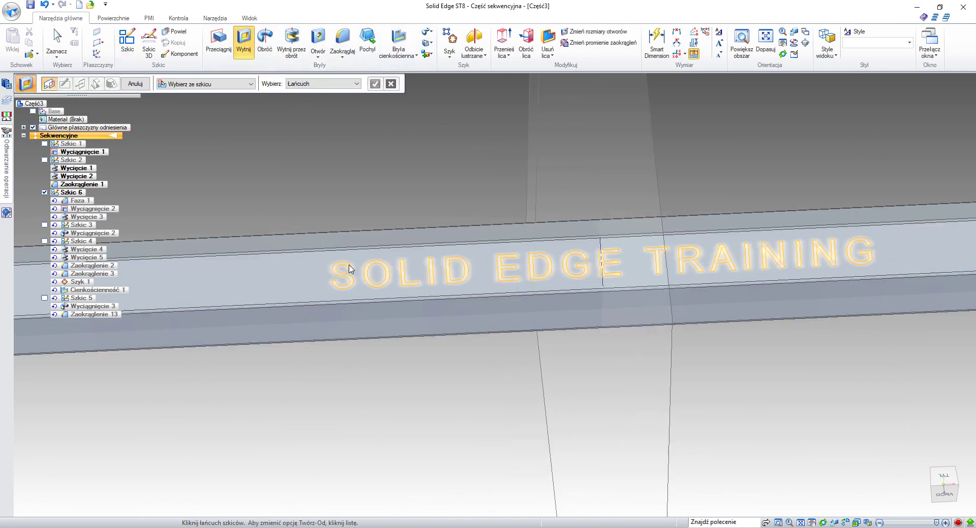
left_click(376, 84)
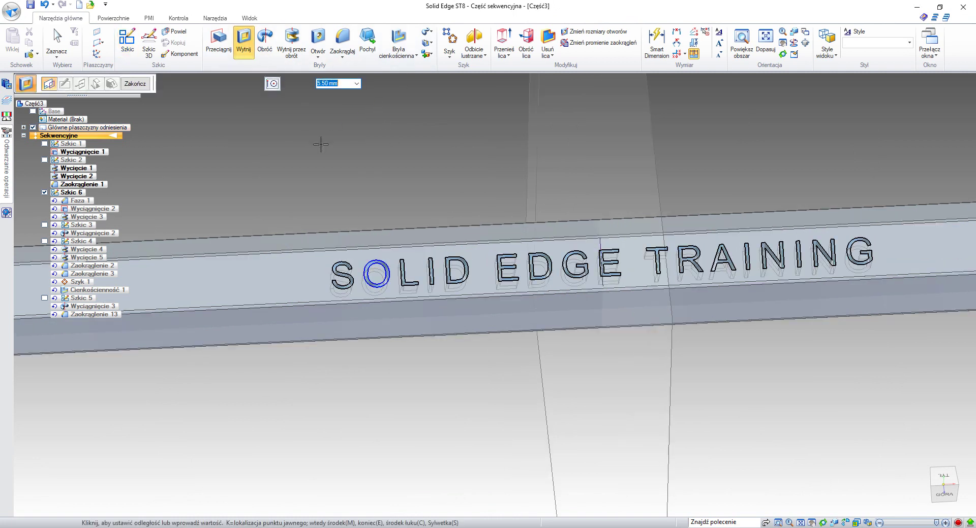
type("0,2")
key("Tab")
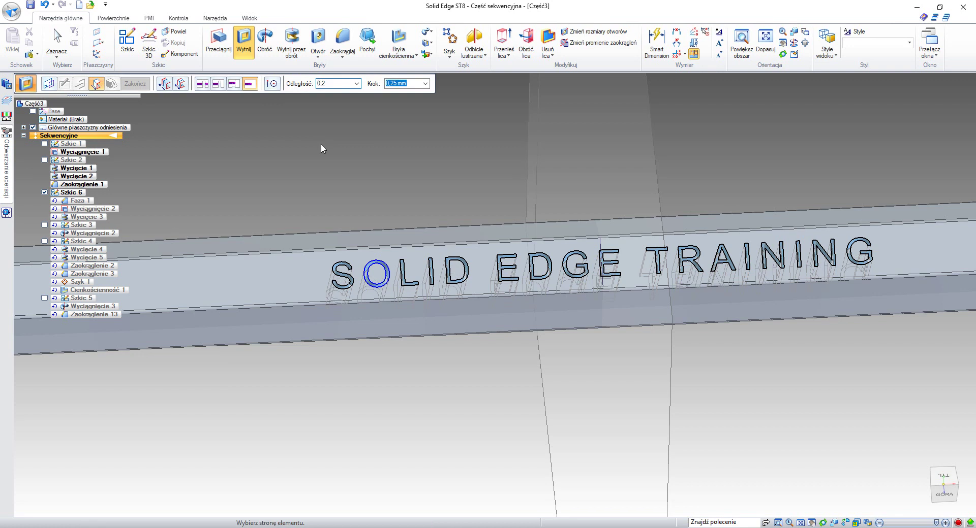
left_click(360, 221)
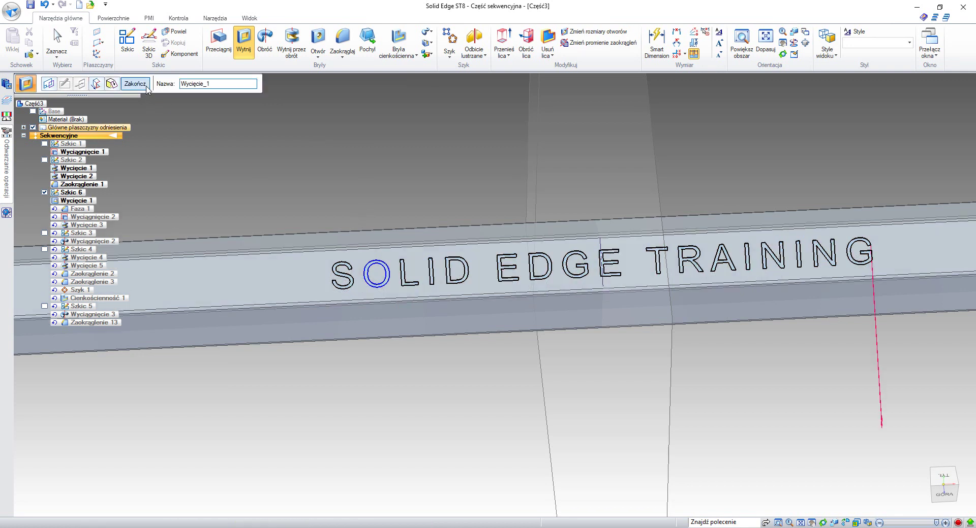
left_click(135, 84)
key("Escape")
Paint the whole pencil body with the Zielononiebieski style using the Part Painter
scroll(291, 169, "down", 3)
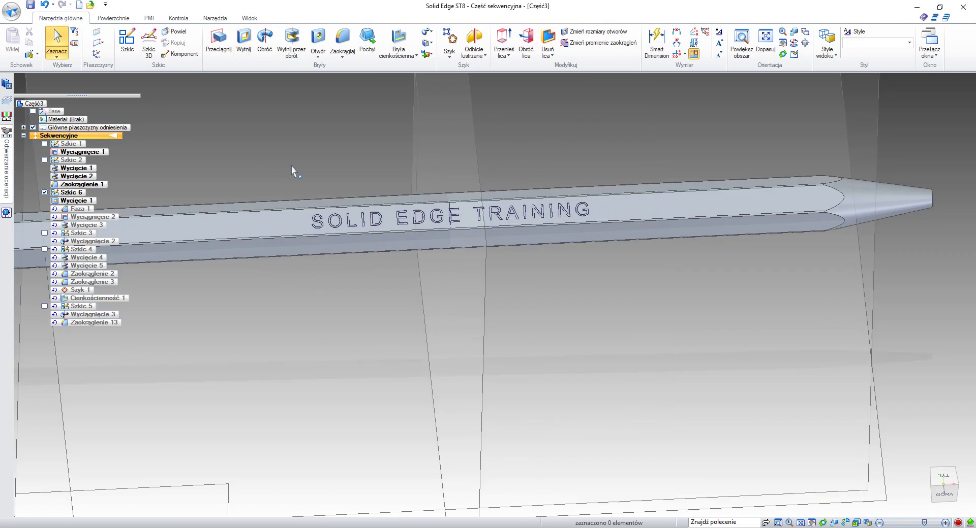
middle_click_drag(291, 169, 379, 240)
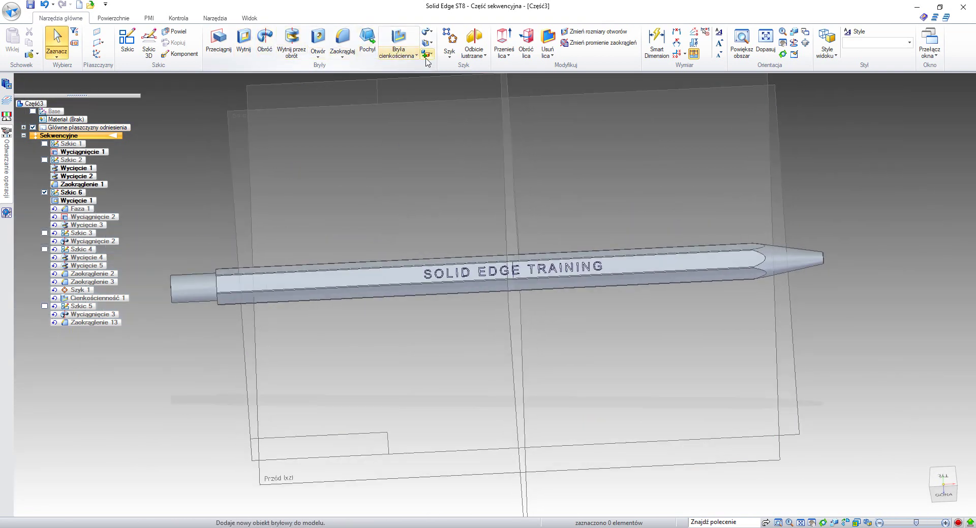
left_click(249, 20)
left_click(355, 53)
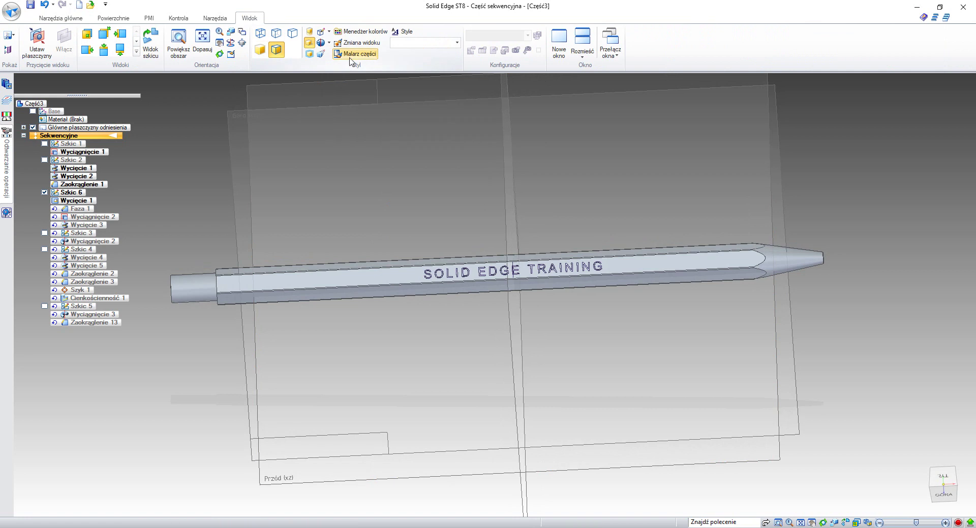
left_click(120, 87)
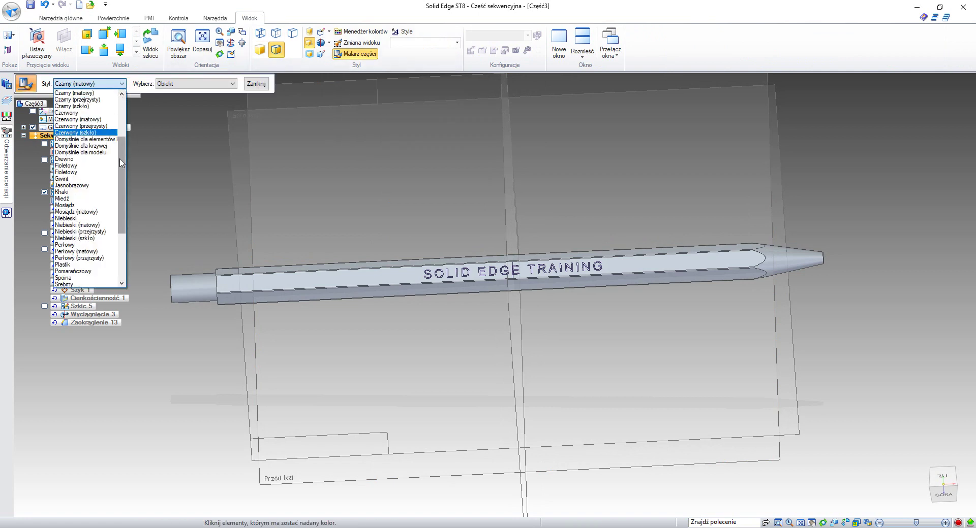
scroll(121, 162, "down", 2)
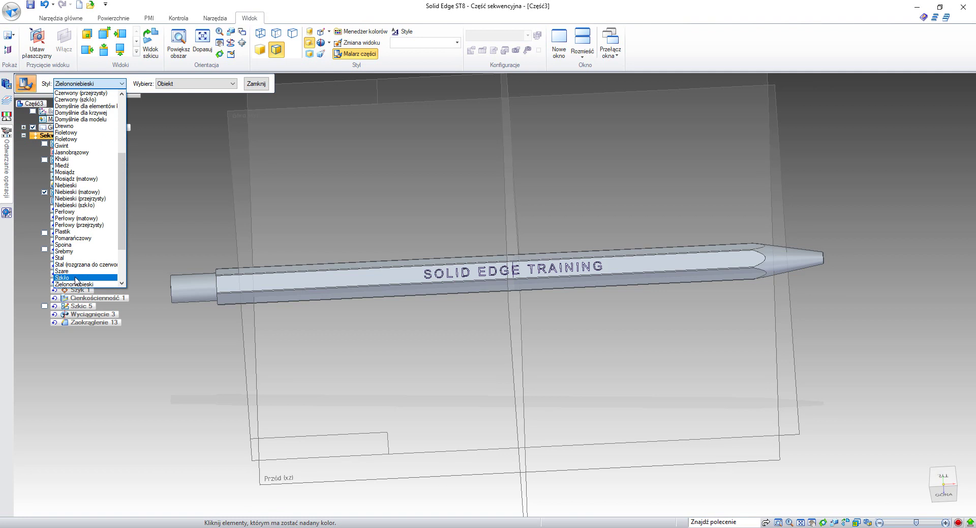
left_click(76, 283)
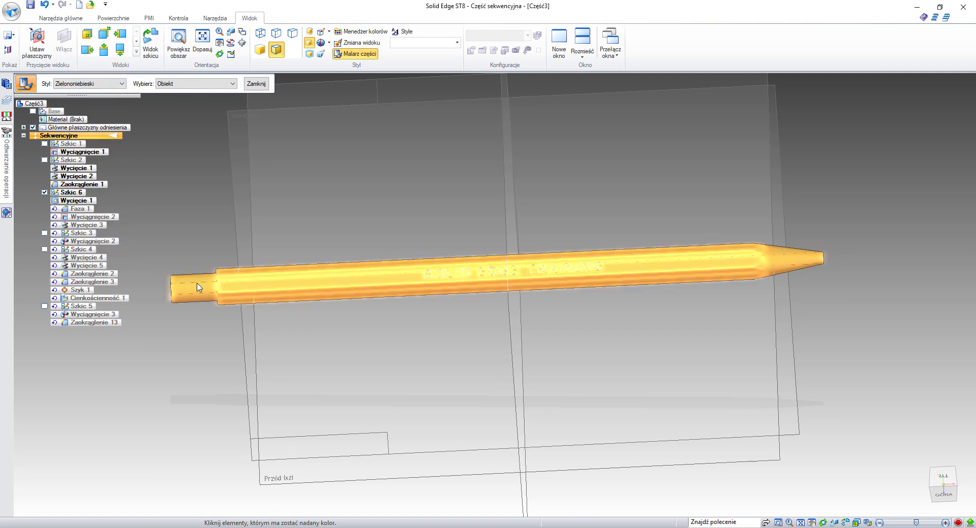
left_click(198, 288)
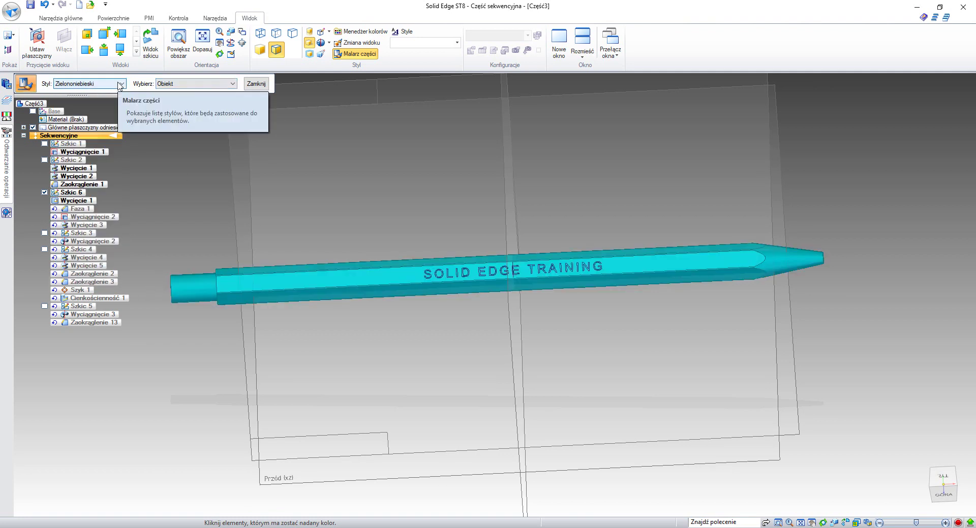
Set the Part Painter to select faces (Lico) with the Złoto style and paint the engraved letters of SOLID
left_click(168, 84)
left_click(162, 99)
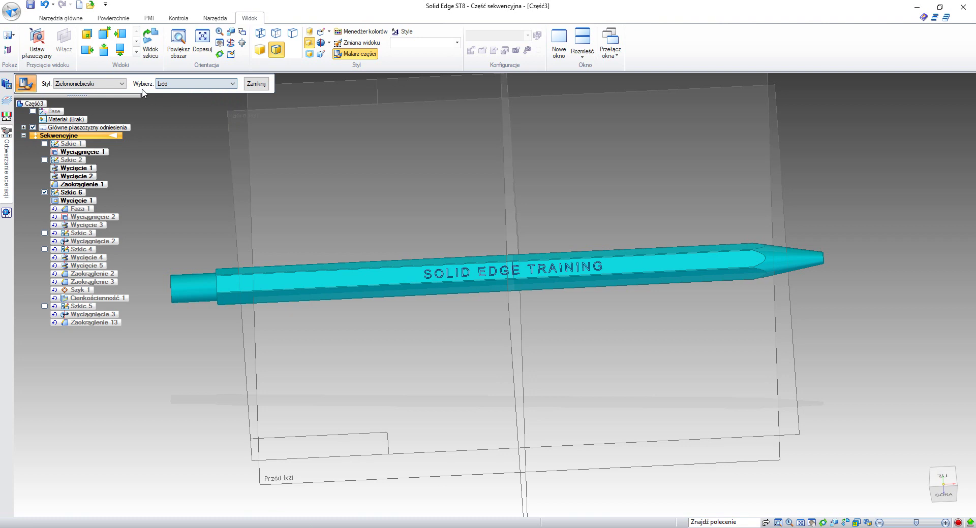
left_click(122, 84)
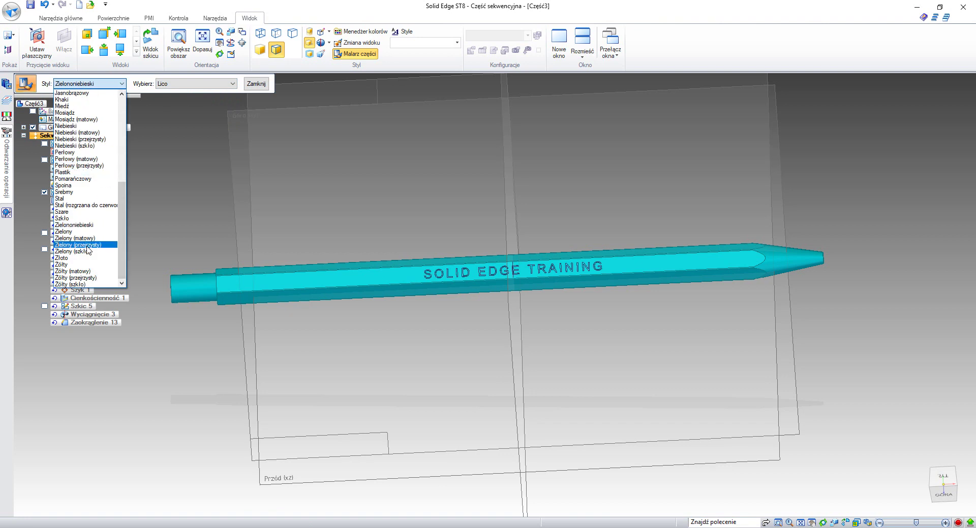
left_click(61, 258)
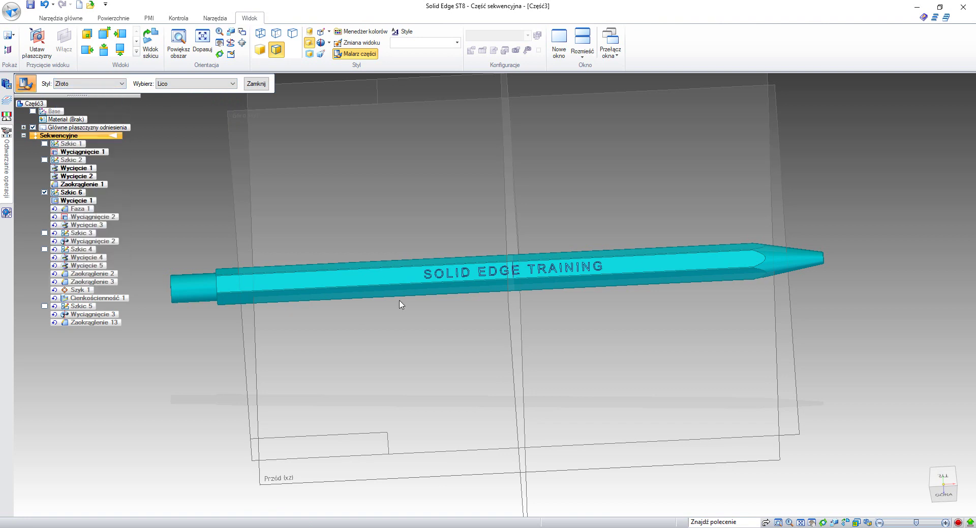
left_click(434, 270)
scroll(435, 275, "up", 5)
left_click(403, 300)
left_click(453, 320)
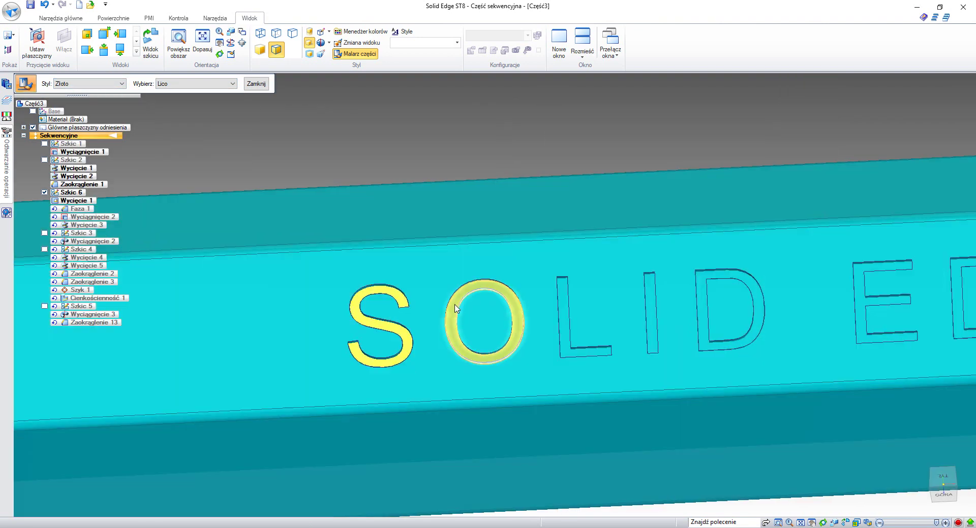
left_click(563, 305)
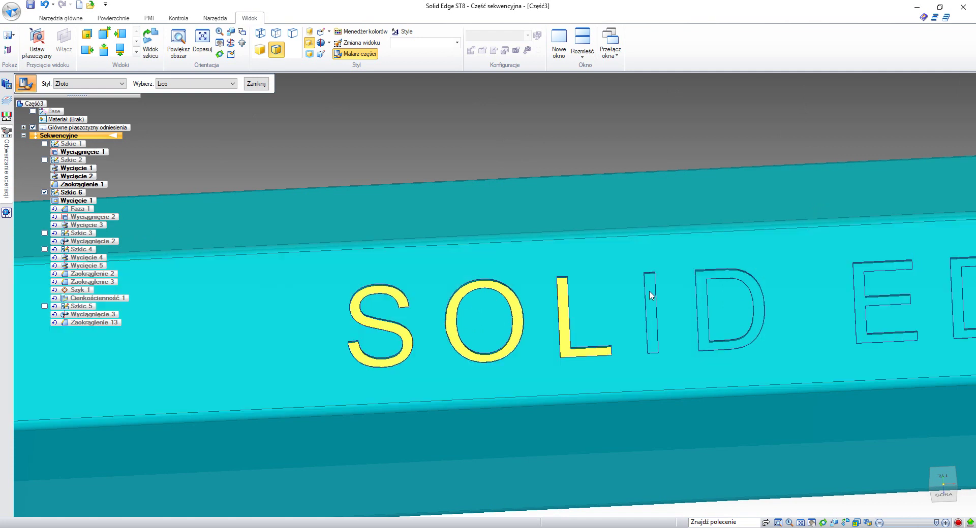
left_click(651, 305)
left_click(705, 284)
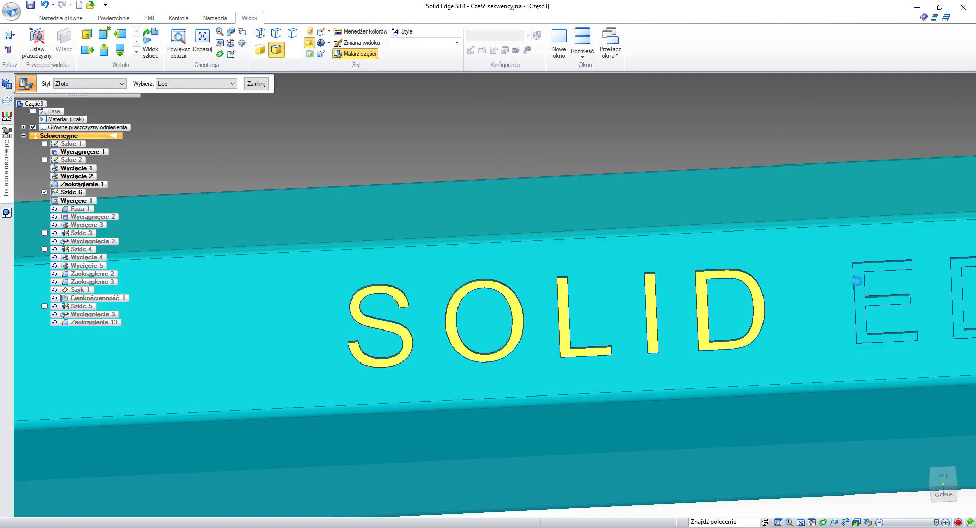
Paint the engraved letter faces of the word EDGE with the Złoto style
middle_click_drag(849, 283, 454, 280, "shift")
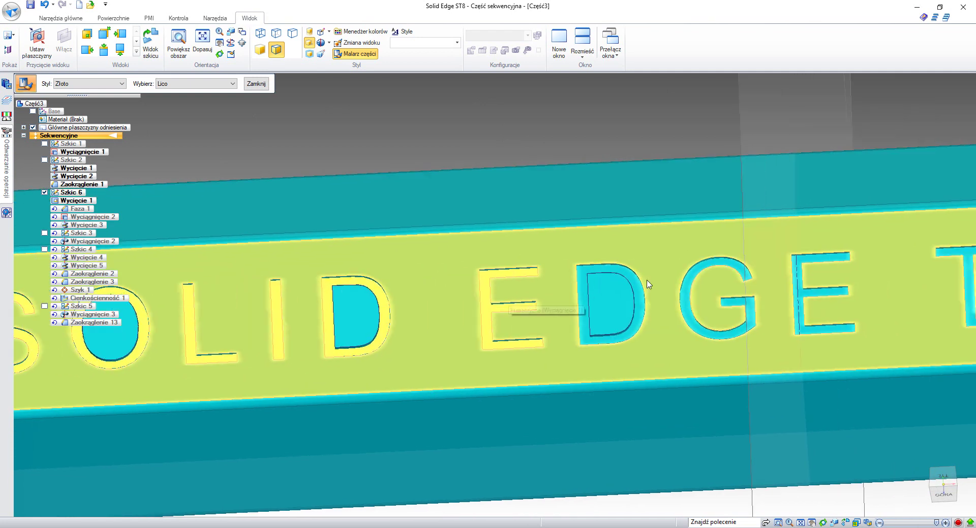
left_click(596, 280)
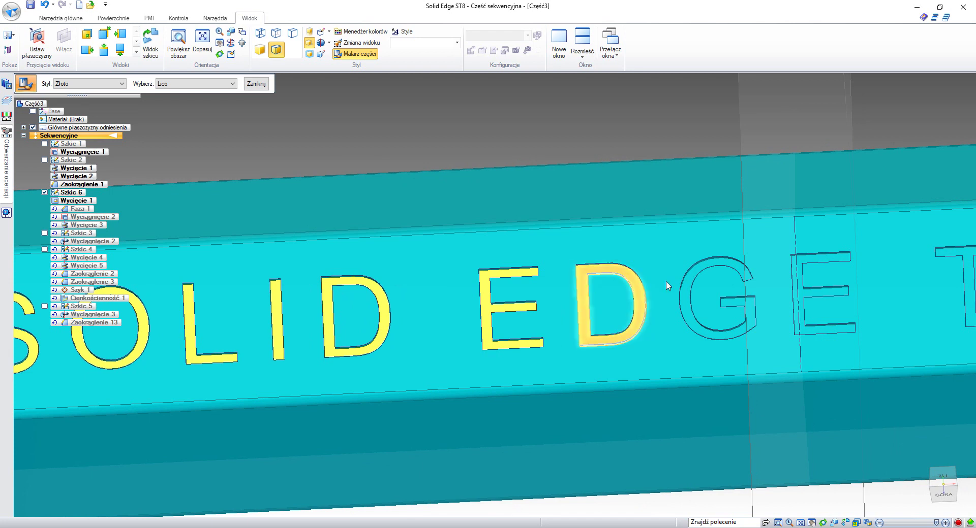
left_click(686, 285)
left_click(803, 269)
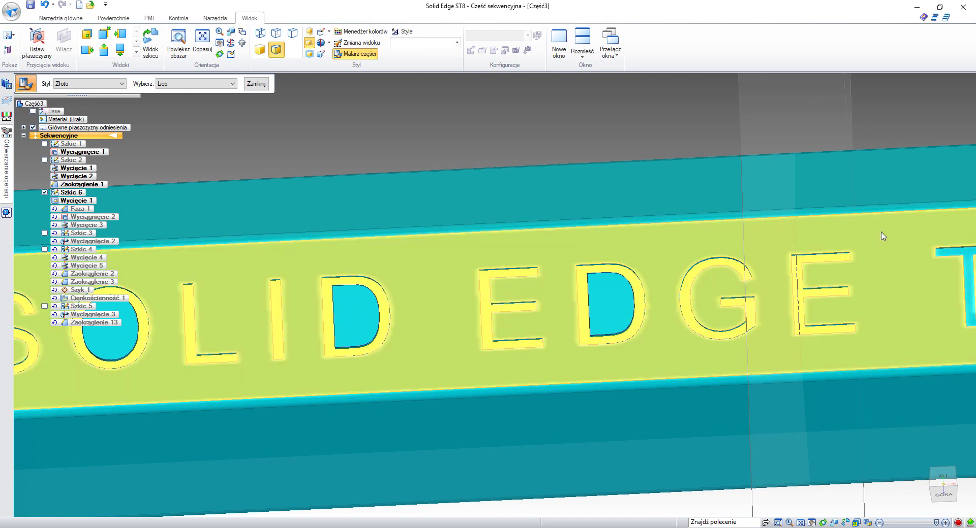
Paint the engraved letter faces of the word TRAINING with the Złoto style and close the Part Painter
middle_click_drag(877, 233, 464, 235, "shift")
left_click(544, 262)
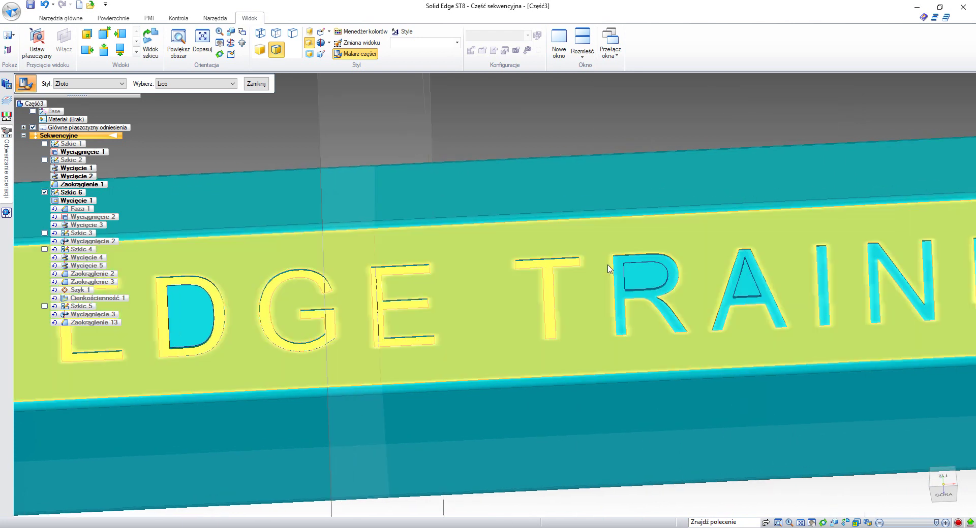
left_click(615, 272)
left_click(732, 285)
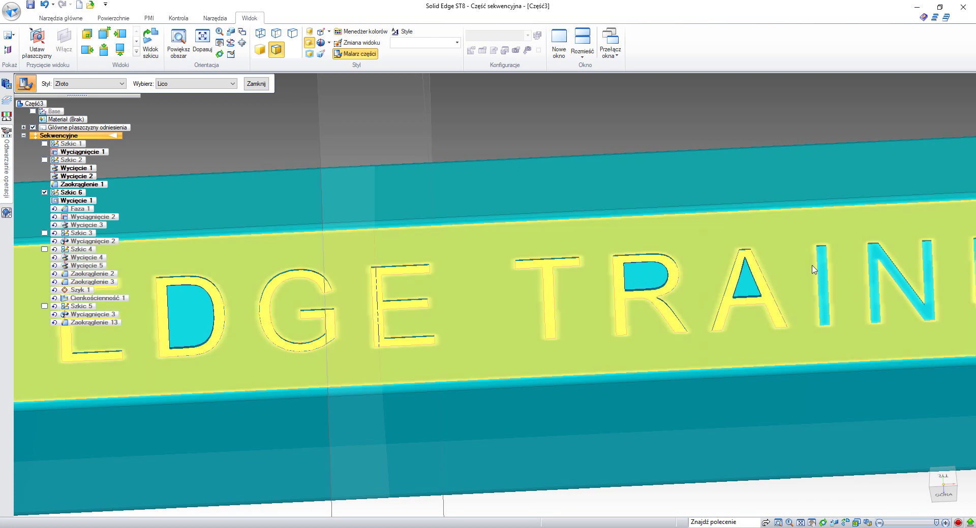
left_click(823, 285)
left_click(878, 270)
middle_click_drag(878, 269, 294, 262, "shift")
left_click(395, 268)
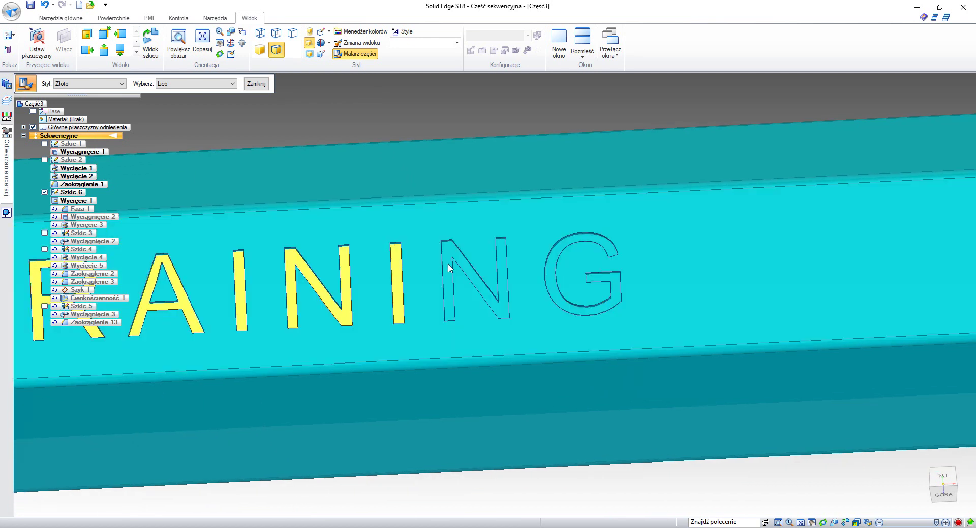
left_click(448, 262)
left_click(548, 271)
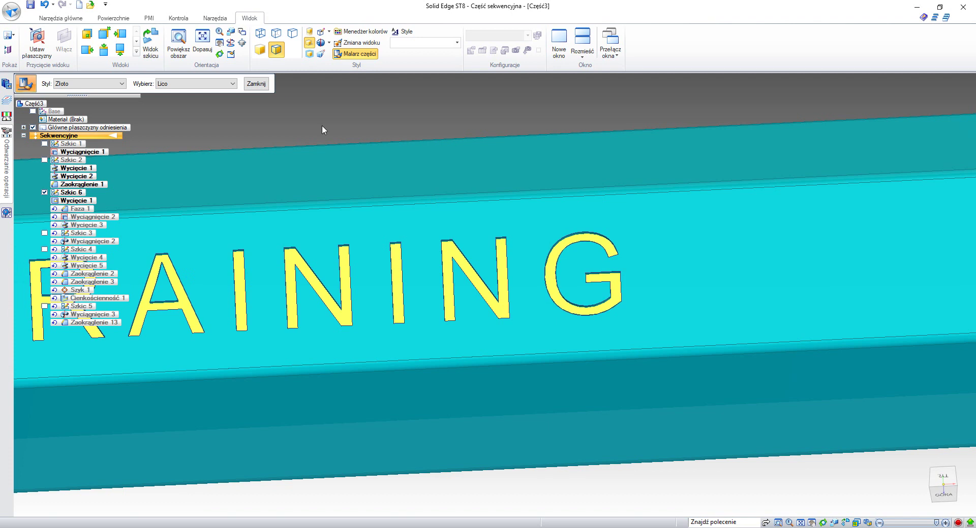
left_click(256, 84)
key("ctrl+shift+a")
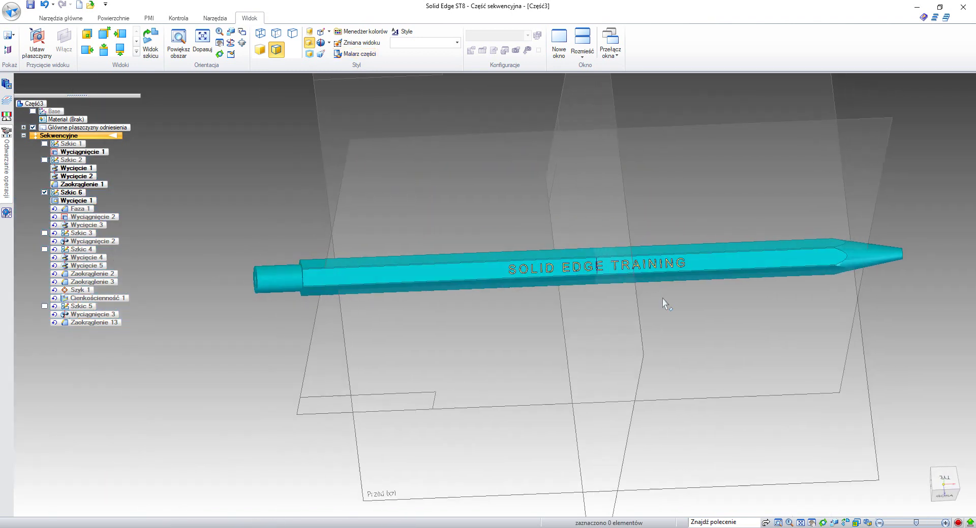
Restart the Part Painter and open its choice of paint styles
mouse_move(508, 224)
middle_mouse_down()
mouse_move(477, 230)
mouse_move(505, 221)
middle_mouse_up()
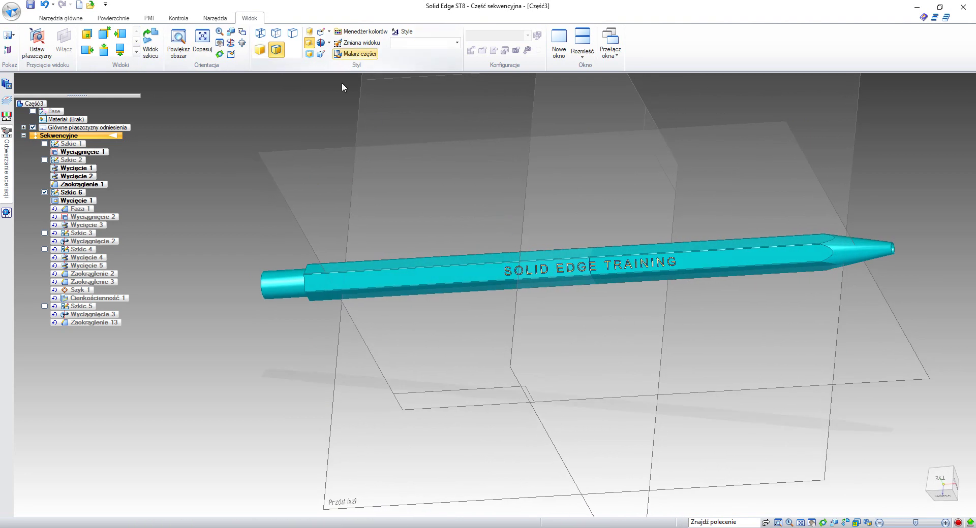
left_click(354, 53)
left_click(121, 83)
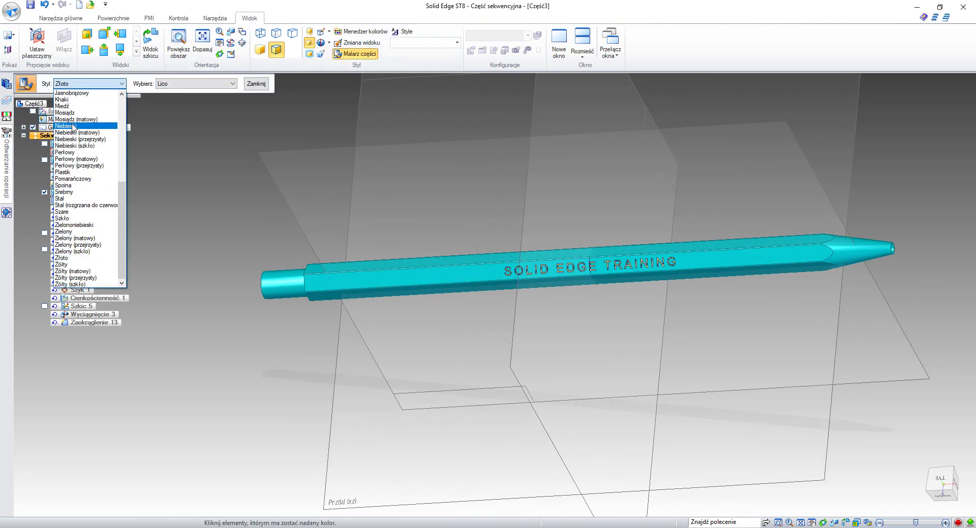